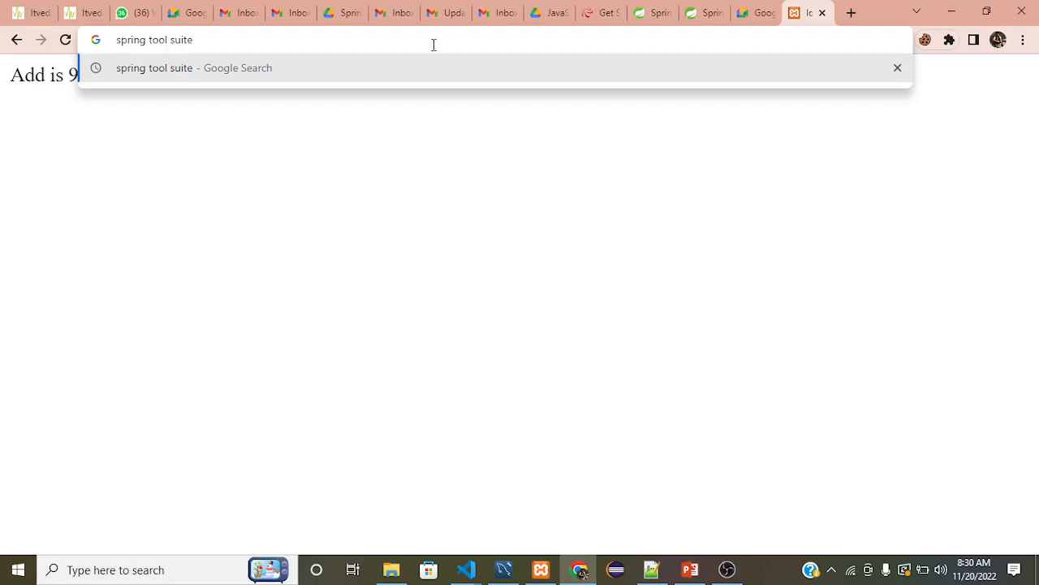
Search the web for spring tool suite, open Spring's Tools page and review the Spring Tools 4 download options.
{"action": "key", "text": "Return"}
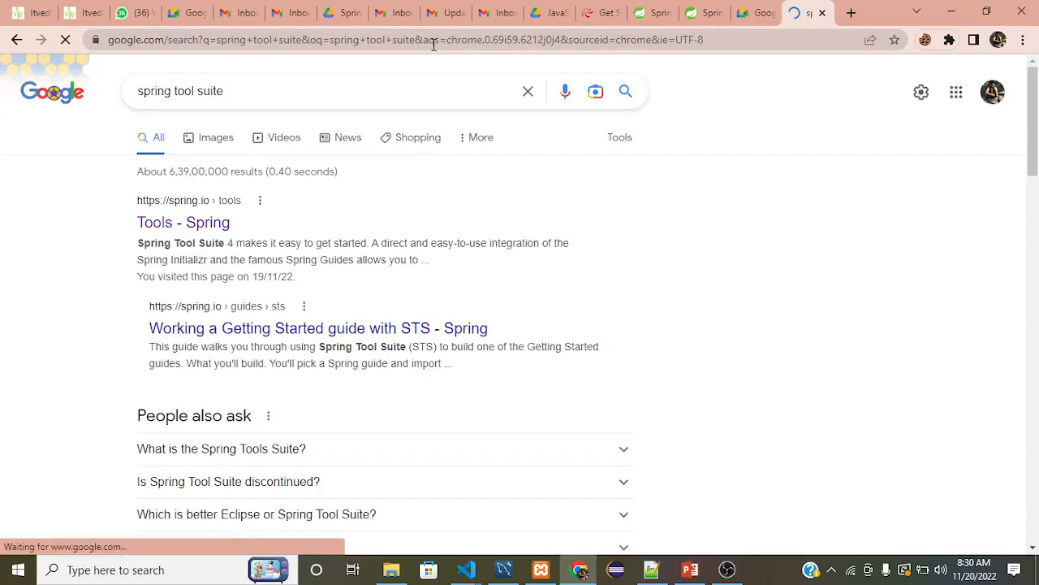
{"action": "left_click", "coordinate": [186, 224]}
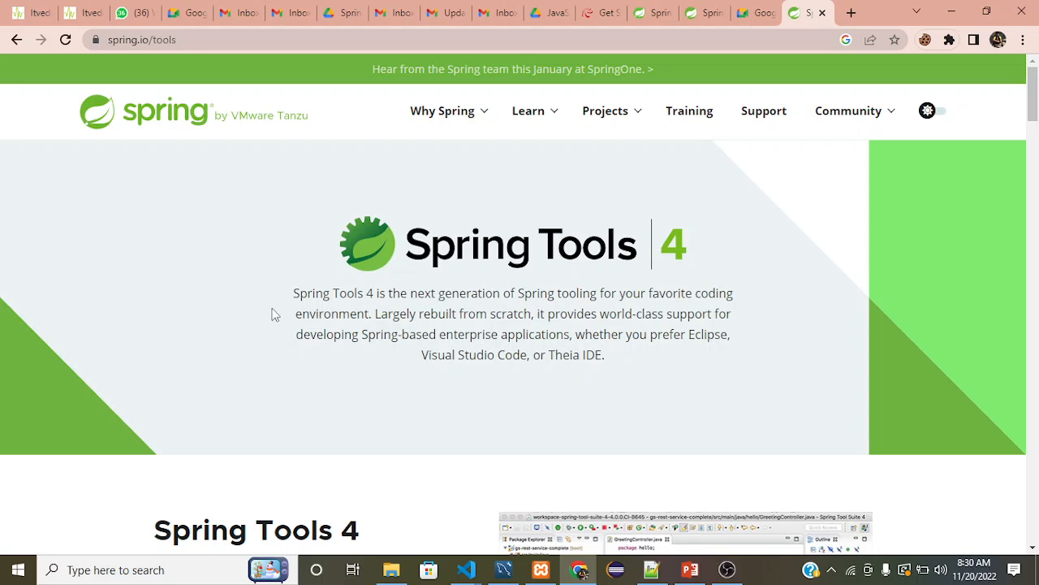
{"action": "scroll", "coordinate": [275, 315], "scroll_direction": "down", "scroll_amount": 1}
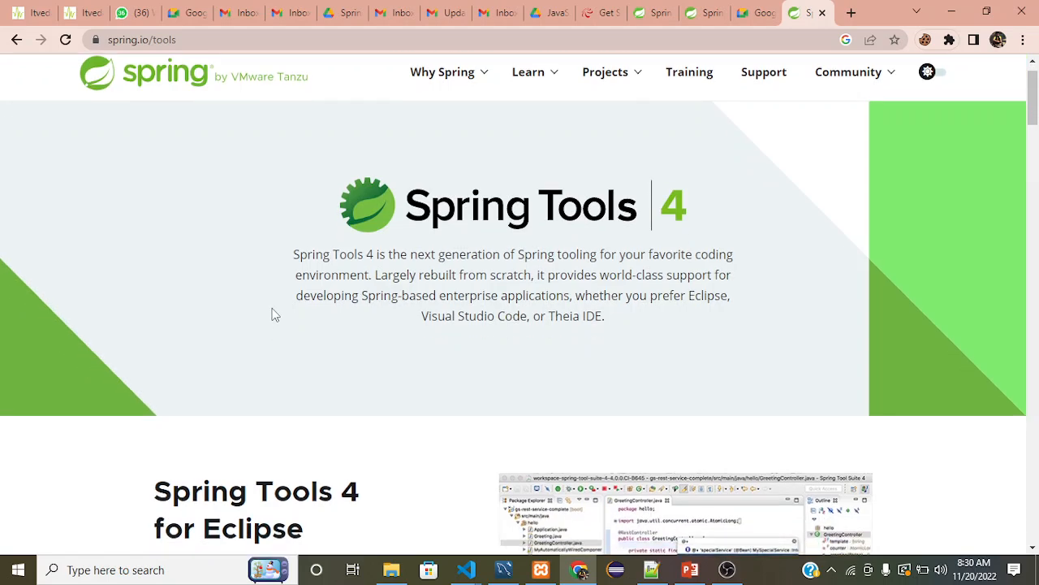
{"action": "scroll", "coordinate": [275, 315], "scroll_direction": "down", "scroll_amount": 3}
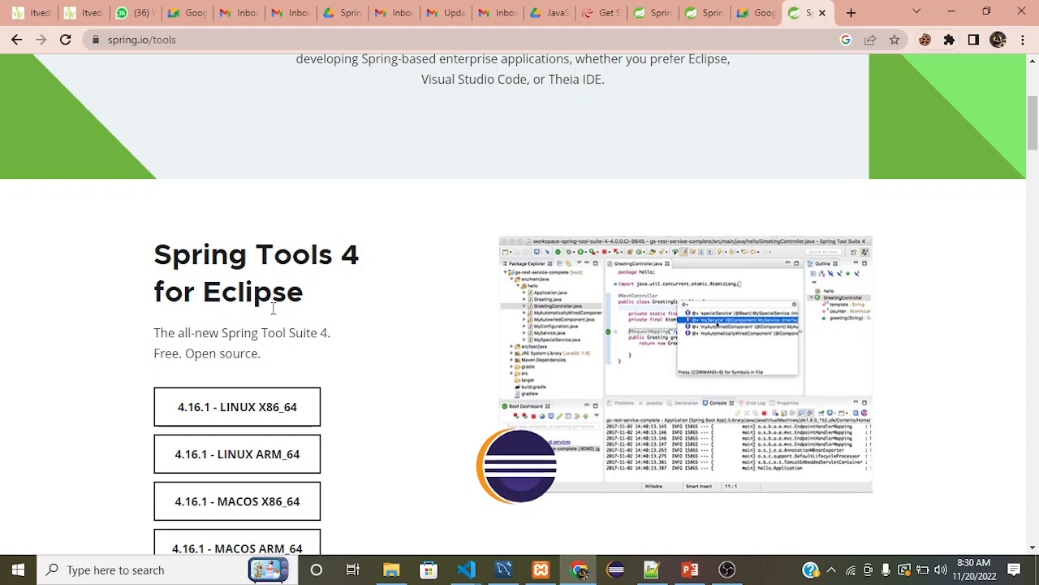
{"action": "scroll", "coordinate": [274, 308], "scroll_direction": "up", "scroll_amount": 1}
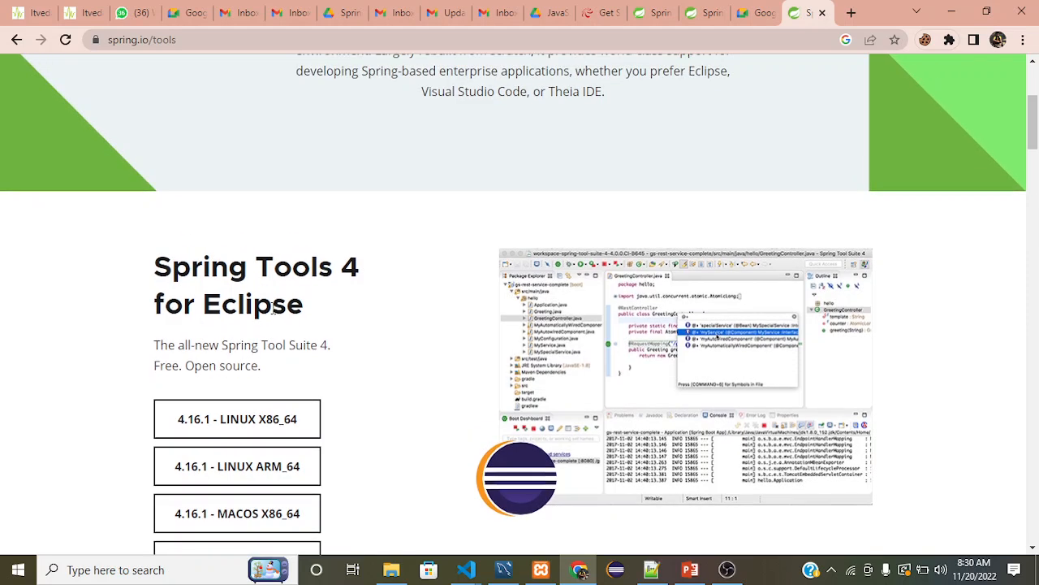
{"action": "scroll", "coordinate": [273, 307], "scroll_direction": "down", "scroll_amount": 1}
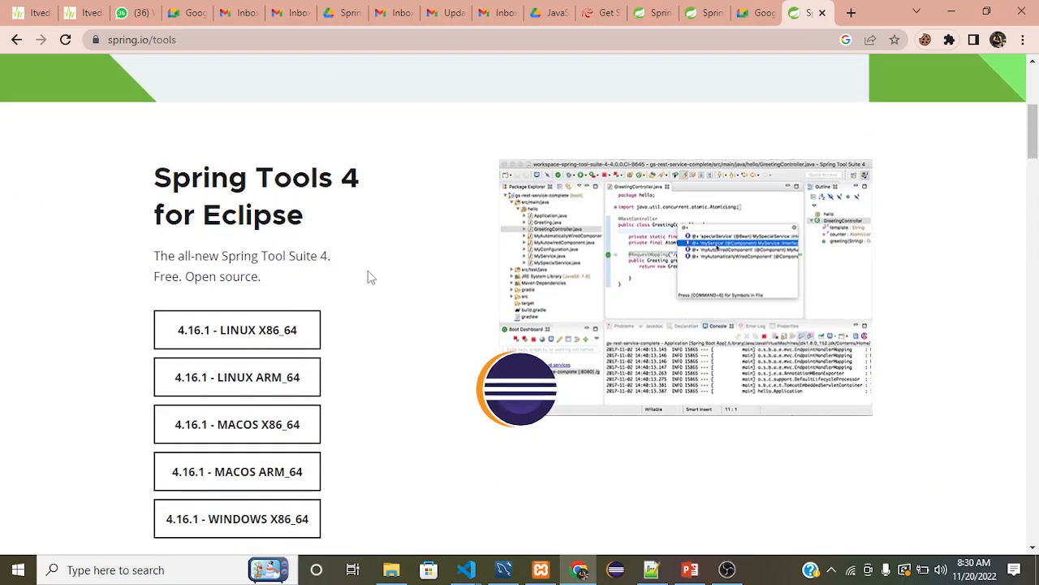
{"action": "scroll", "coordinate": [371, 278], "scroll_direction": "down", "scroll_amount": 1}
{"action": "scroll", "coordinate": [375, 244], "scroll_direction": "down", "scroll_amount": 5}
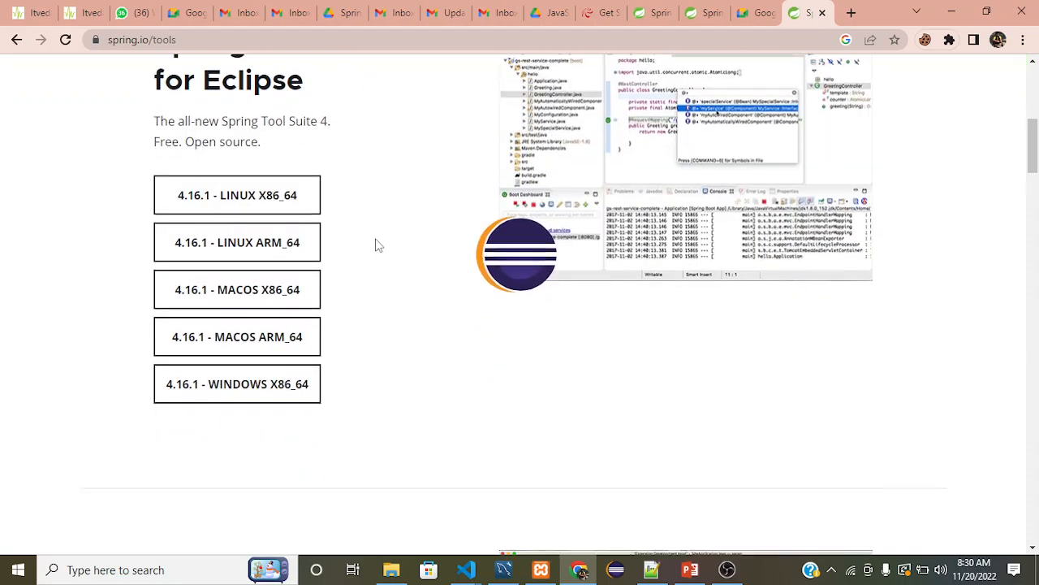
{"action": "scroll", "coordinate": [376, 244], "scroll_direction": "down", "scroll_amount": 2}
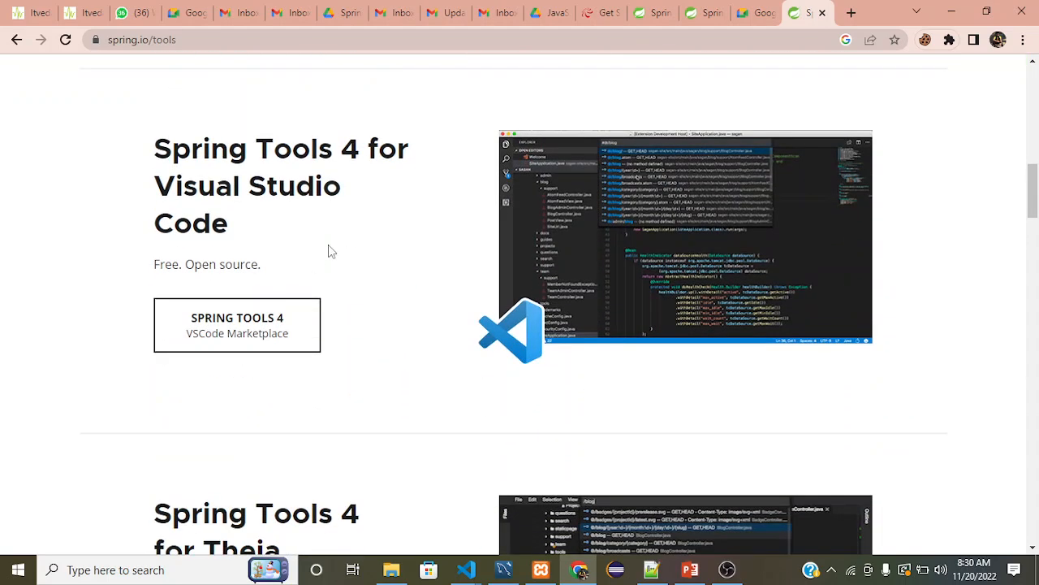
{"action": "scroll", "coordinate": [329, 241], "scroll_direction": "up", "scroll_amount": 6}
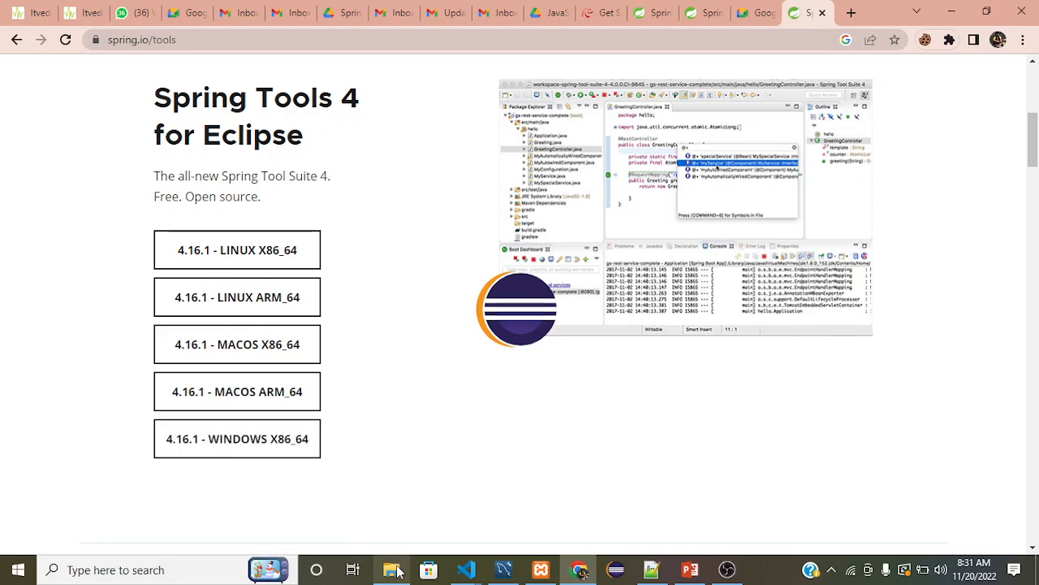
Switch to File Explorer and run the downloaded spring-tool-suite-4-4.16.1.RELEASE self-extracting jar in the Downloads folder.
{"action": "mouse_move", "coordinate": [398, 573]}
{"action": "left_click", "coordinate": [406, 534]}
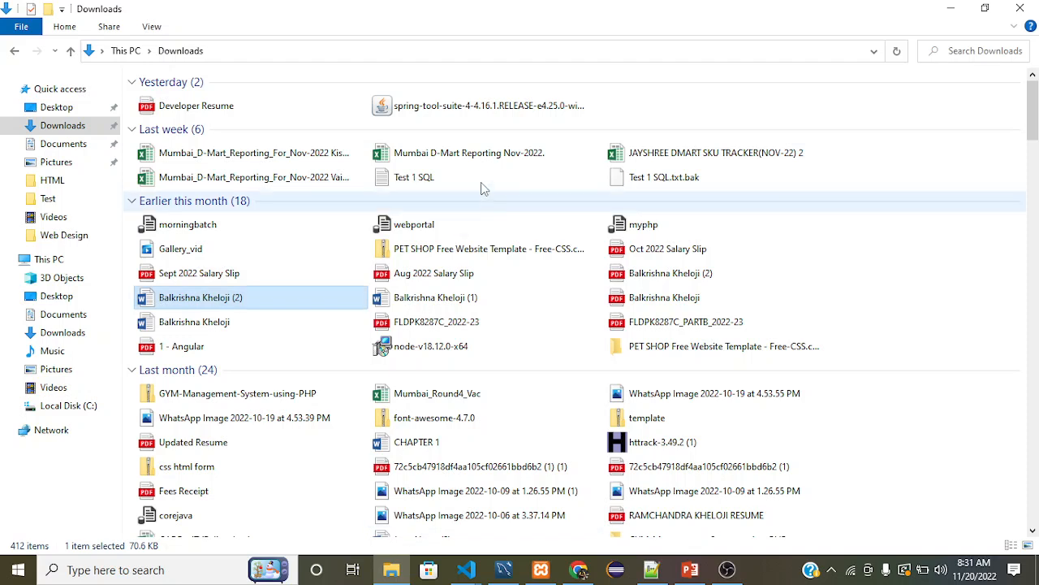
{"action": "left_click", "coordinate": [481, 112]}
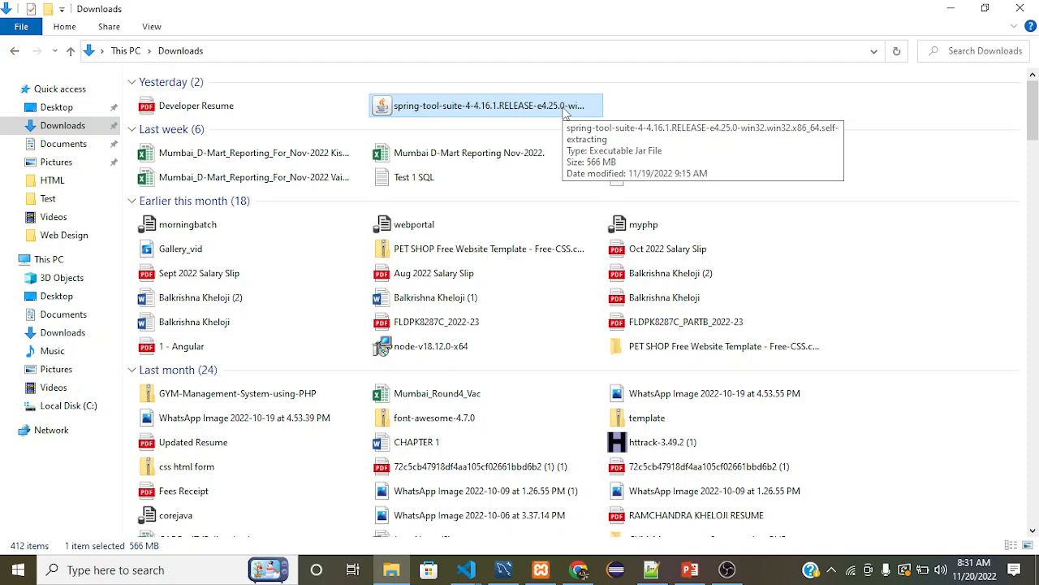
{"action": "double_click", "coordinate": [438, 111]}
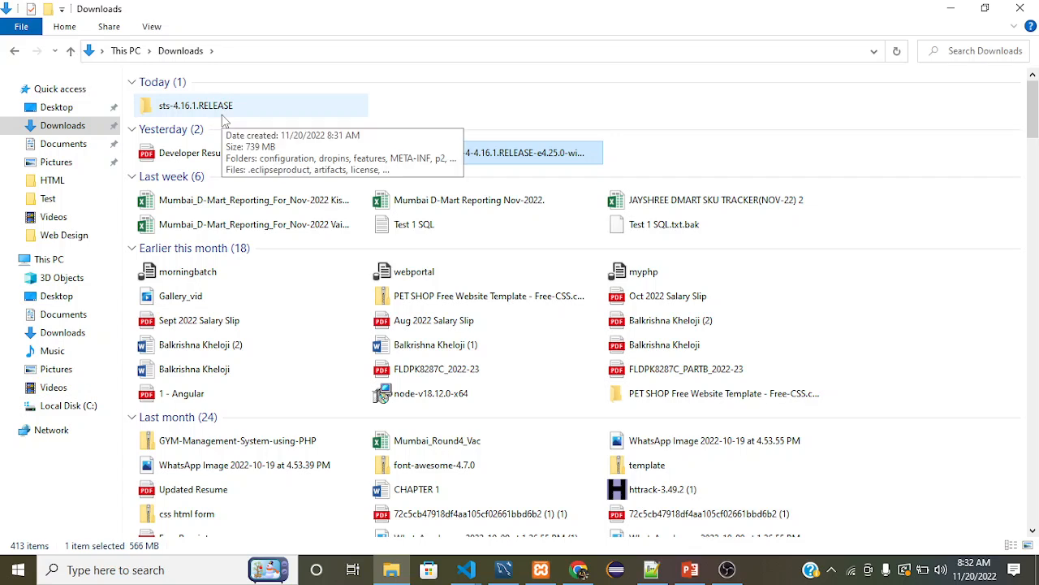
Start SpringToolSuite4 from the extracted sts-4.16.1.RELEASE folder and launch it with the proposed workspace directory.
{"action": "double_click", "coordinate": [173, 116]}
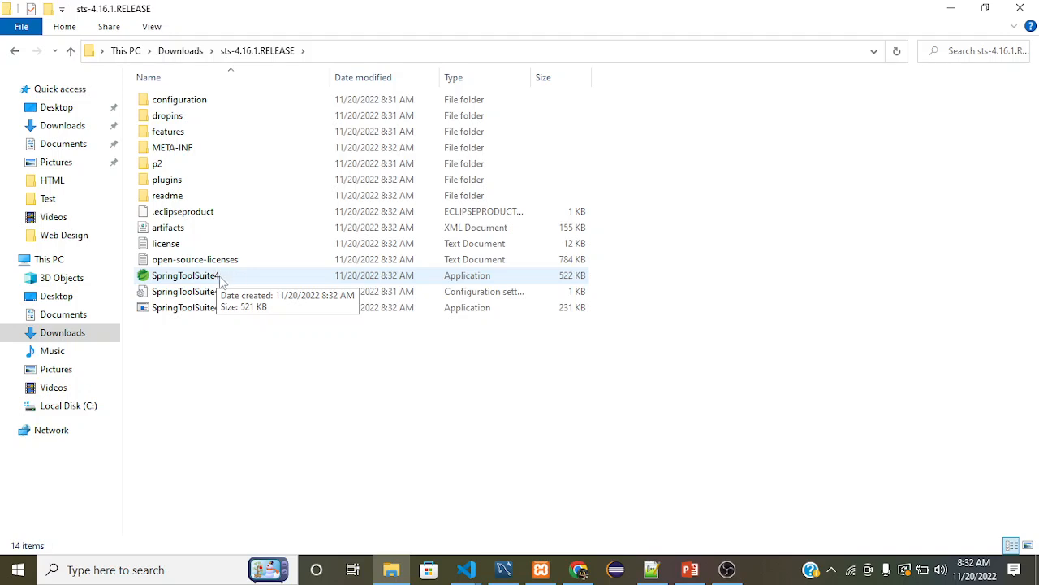
{"action": "double_click", "coordinate": [220, 281]}
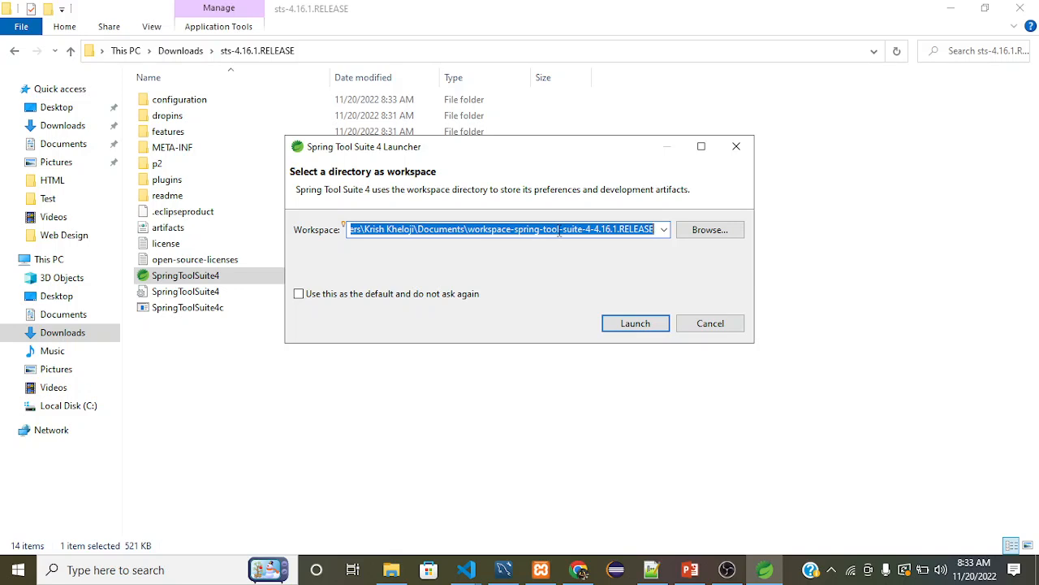
{"action": "left_click", "coordinate": [627, 325]}
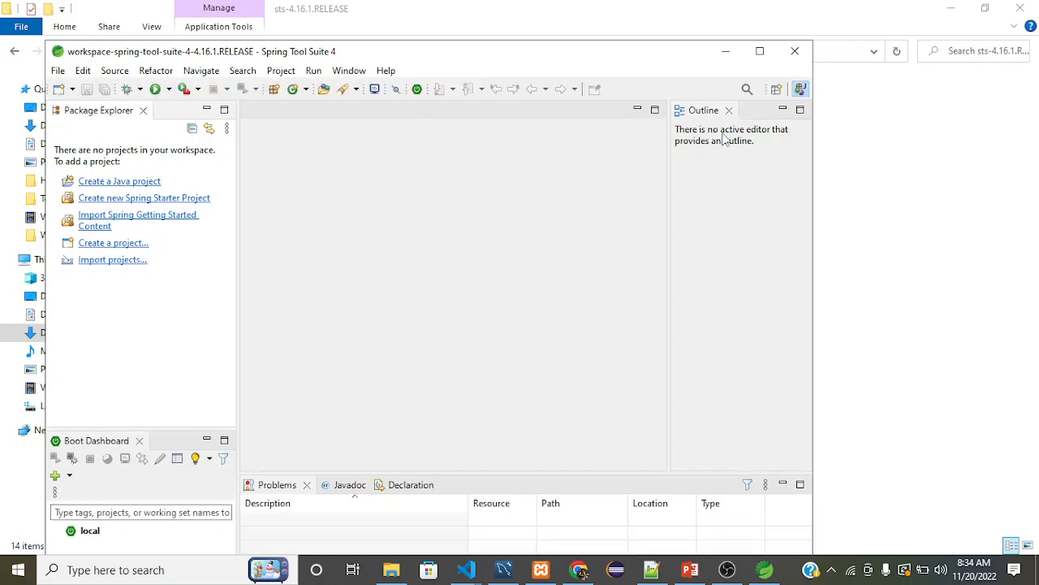
Maximize the Spring Tool Suite window and narrow the Package Explorer pane.
{"action": "left_click", "coordinate": [760, 52]}
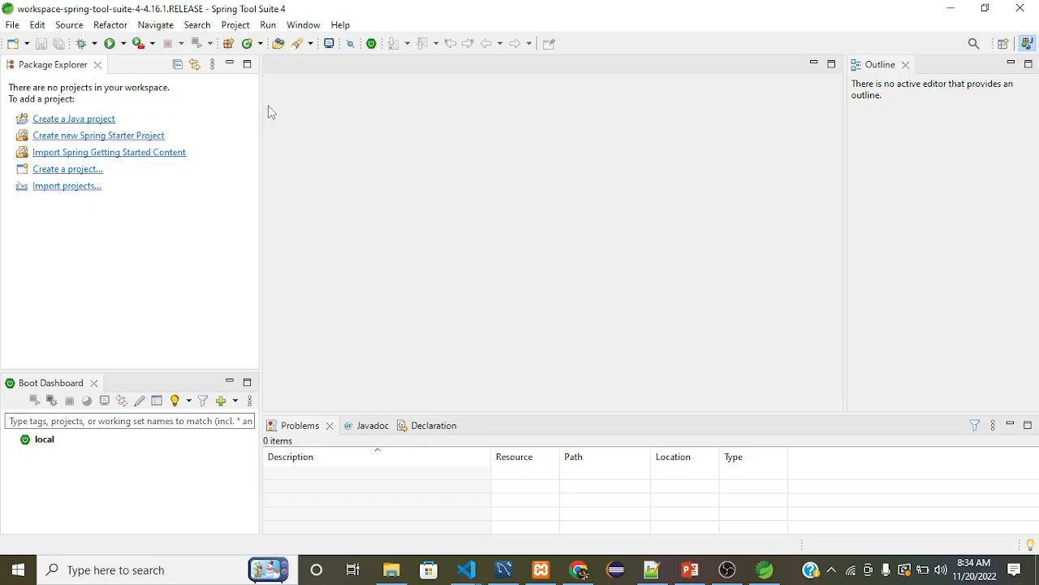
{"action": "left_click_drag", "start_coordinate": [262, 107], "coordinate": [215, 122]}
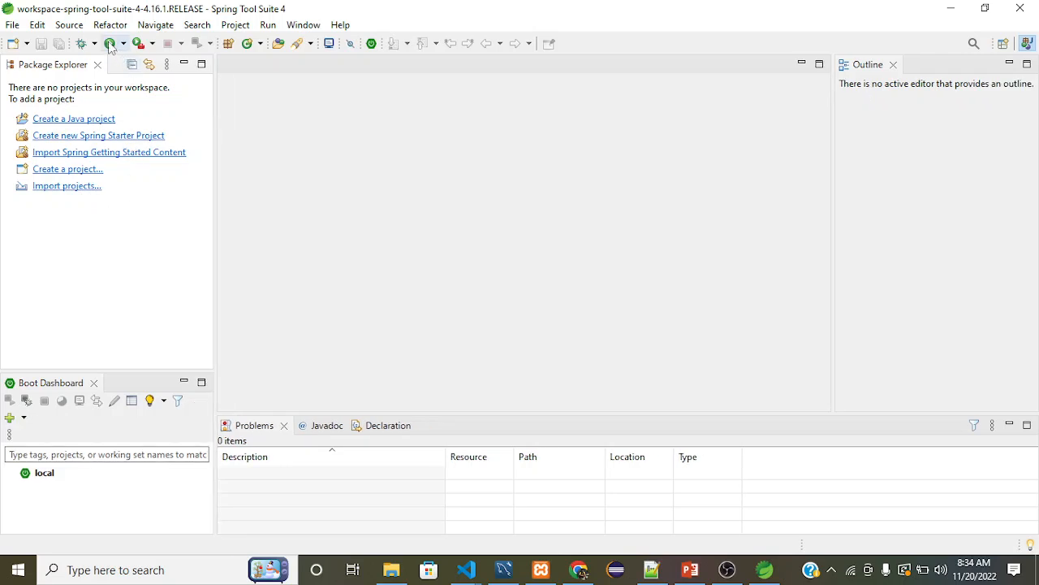
{"action": "left_click", "coordinate": [305, 25]}
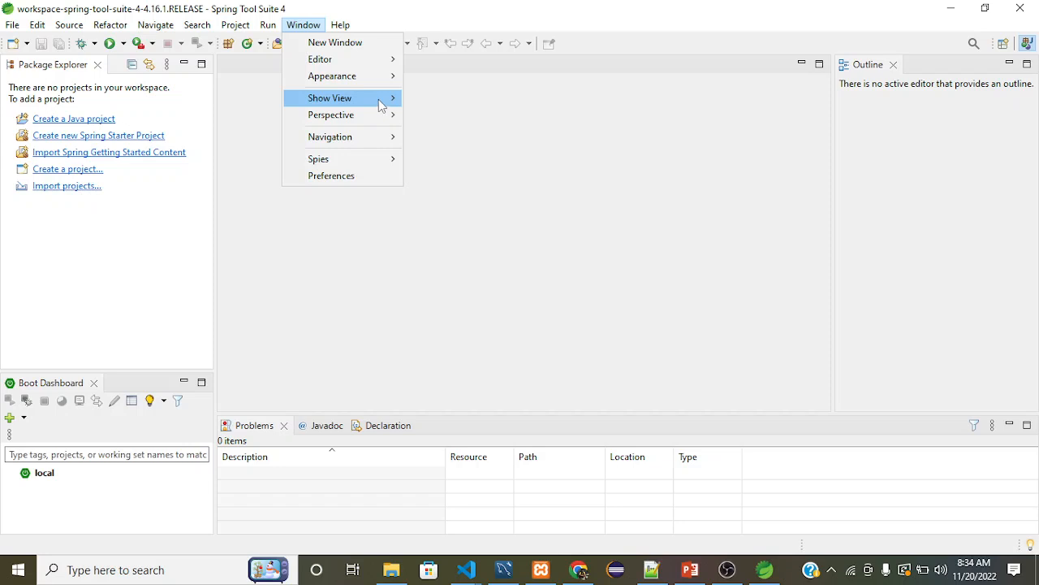
{"action": "mouse_move", "coordinate": [382, 105]}
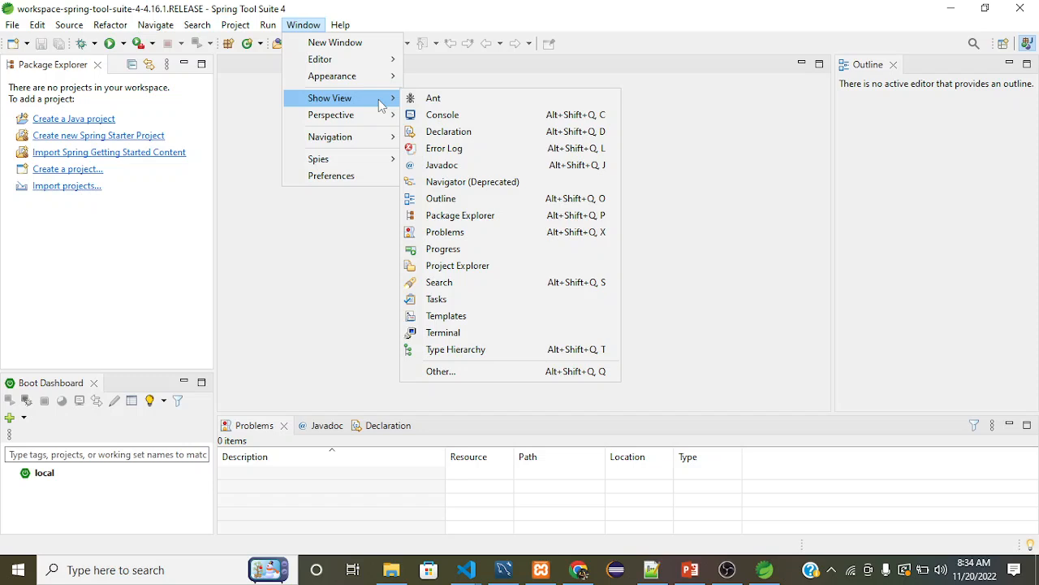
{"action": "left_click", "coordinate": [311, 261]}
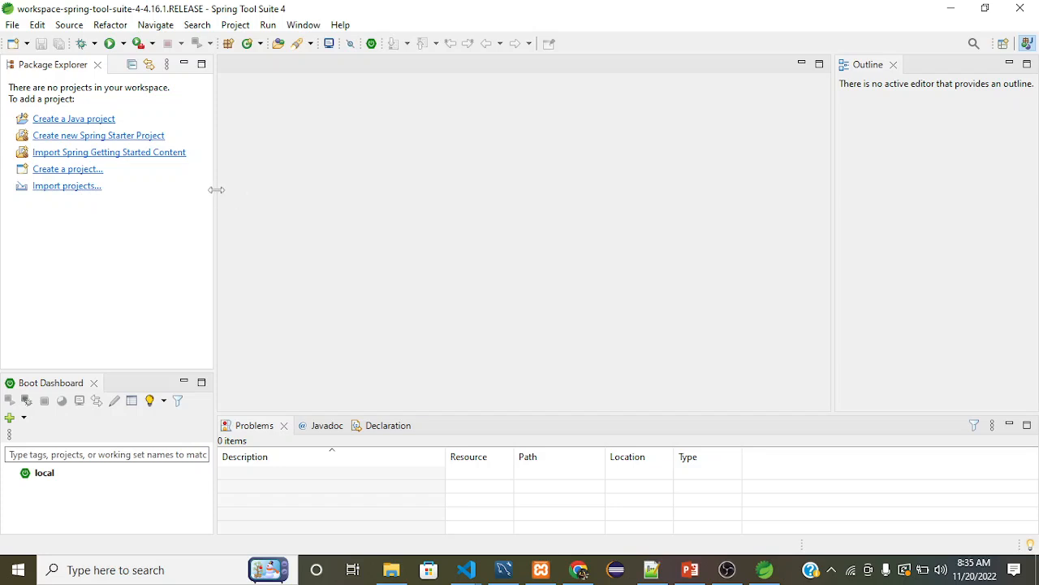
Create a Java project named TestProject with the default JRE and build settings, and expand it in the Package Explorer.
{"action": "left_click_drag", "start_coordinate": [216, 189], "coordinate": [210, 188]}
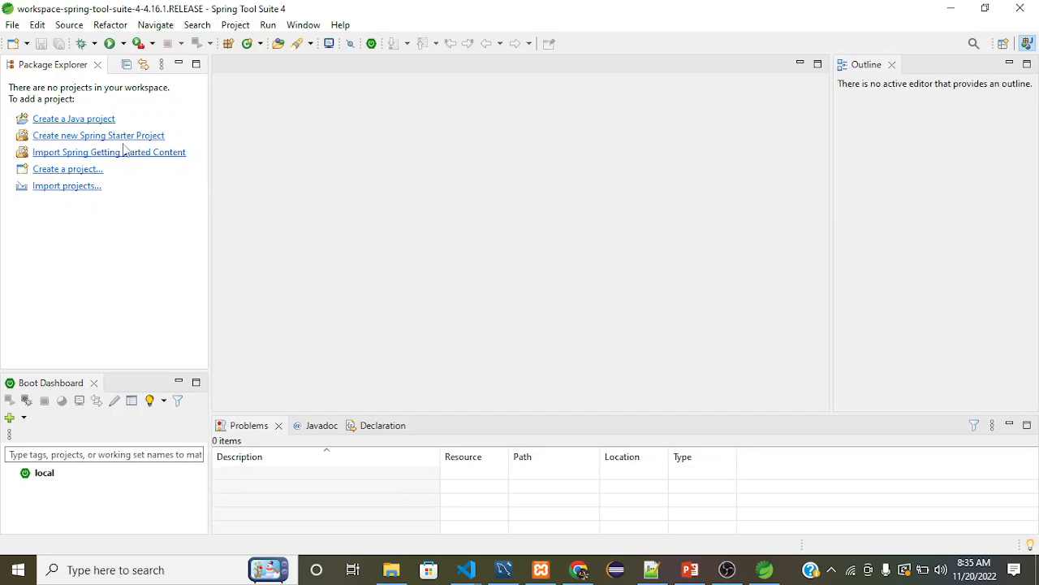
{"action": "left_click", "coordinate": [71, 119]}
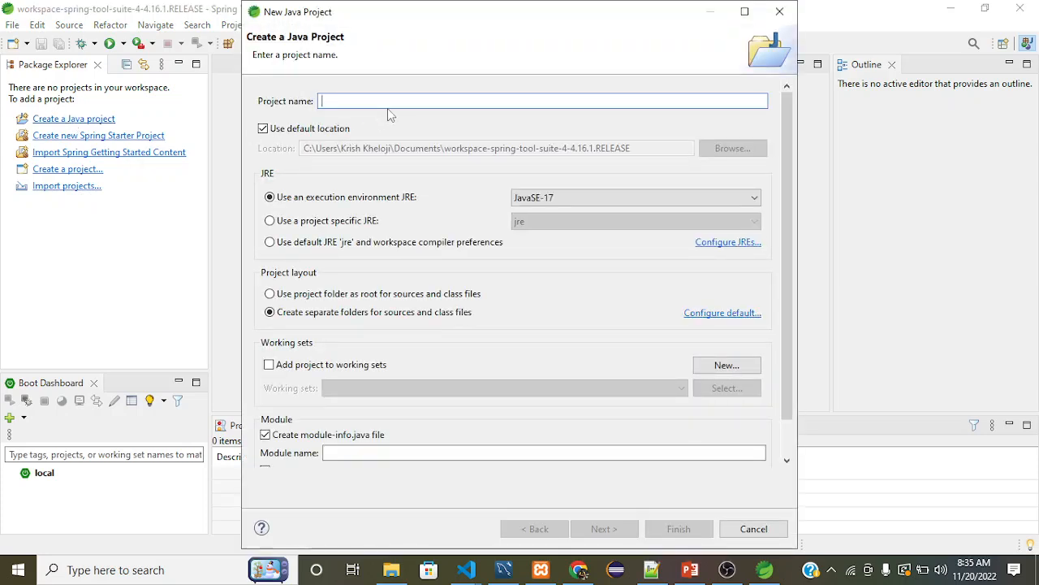
{"action": "type", "text": "Test"}
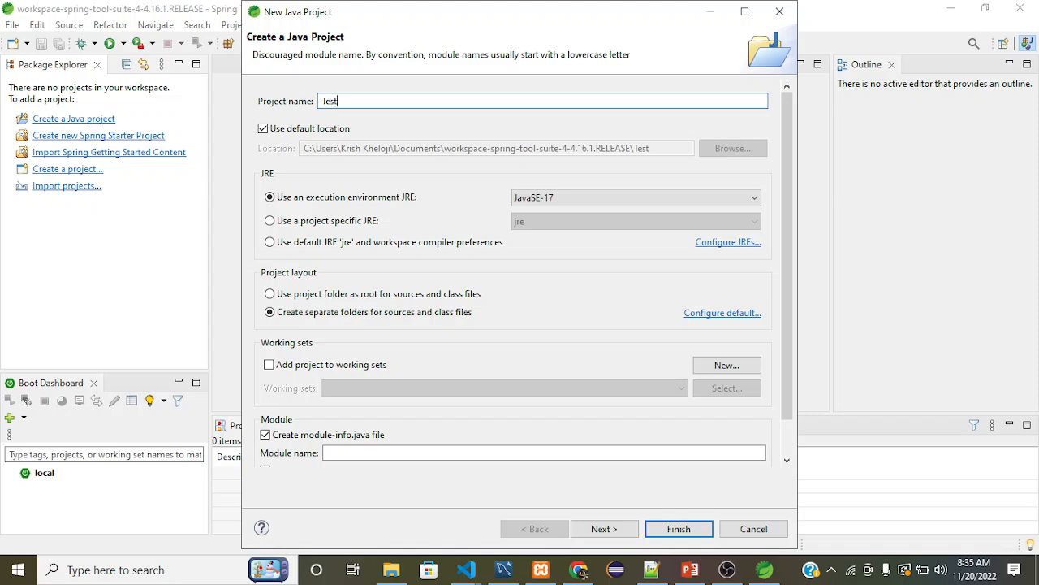
{"action": "type", "text": "Project"}
{"action": "left_click", "coordinate": [592, 529]}
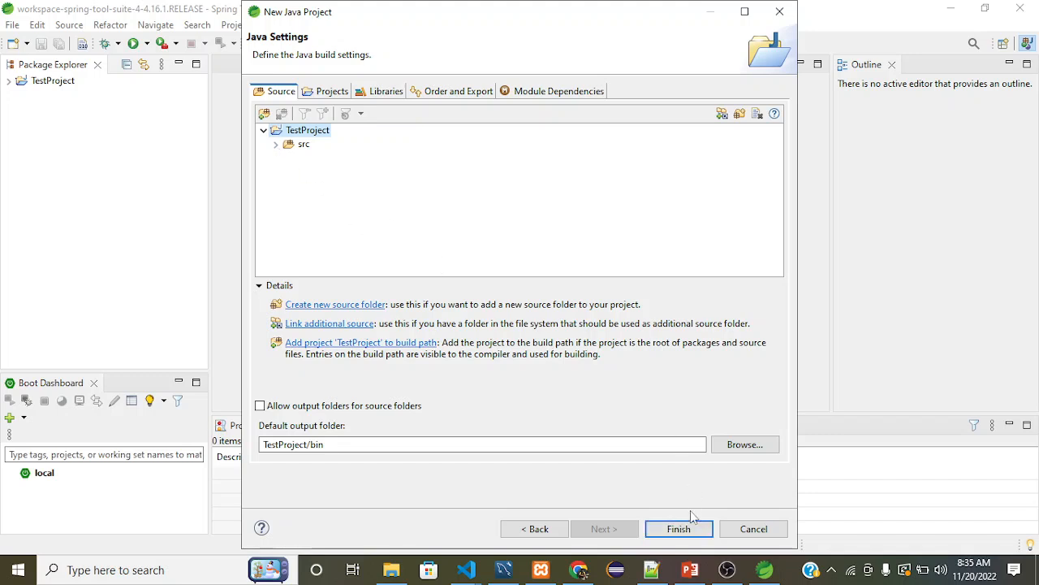
{"action": "left_click", "coordinate": [679, 528]}
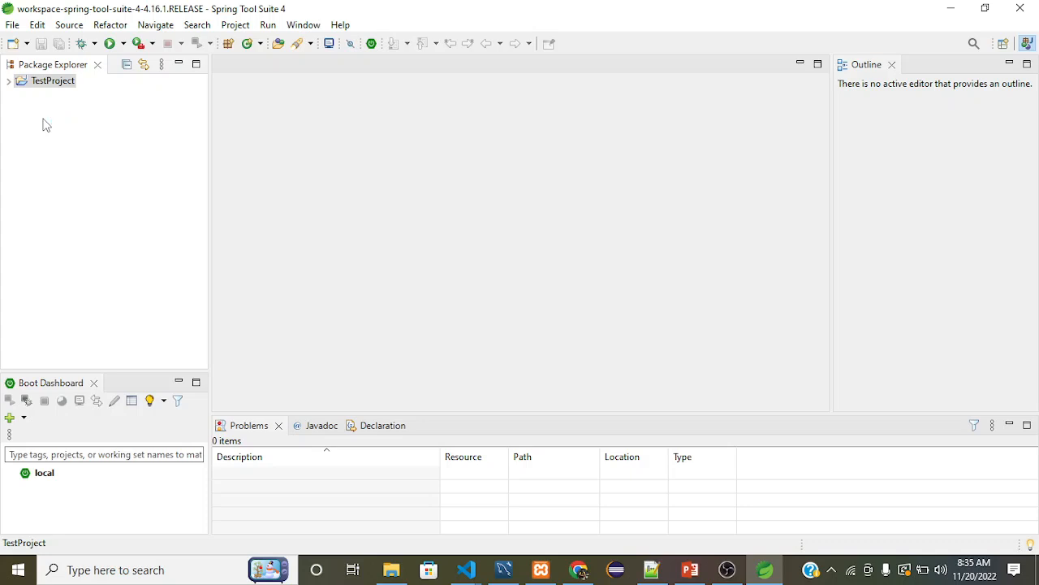
{"action": "left_click", "coordinate": [10, 82]}
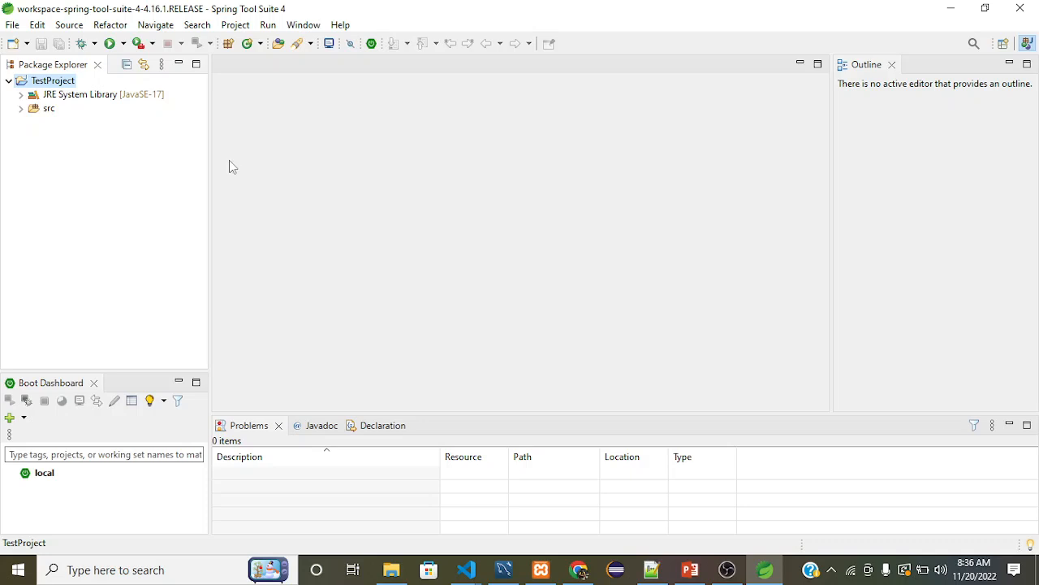
{"action": "left_click", "coordinate": [726, 571]}
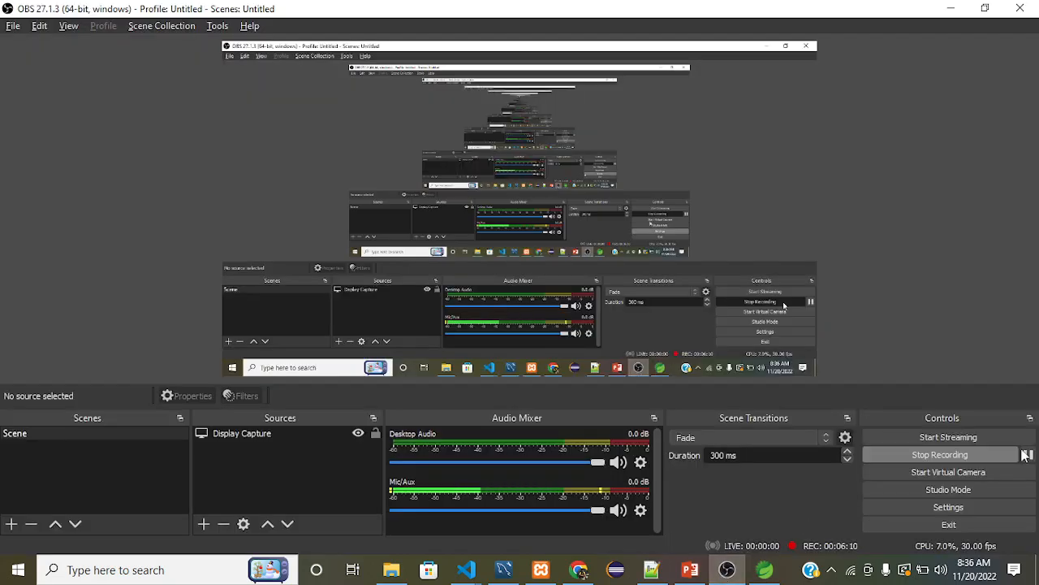
{"action": "left_click", "coordinate": [1027, 457]}
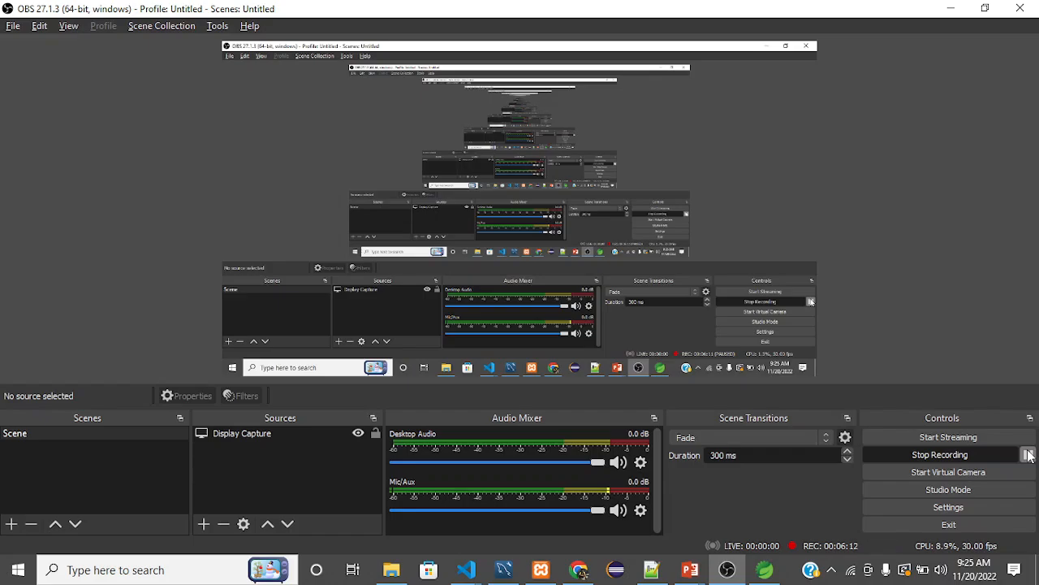
Switch to Chrome, search the web for postman download and open Postman's official download page.
{"action": "key", "text": "alt+Tab"}
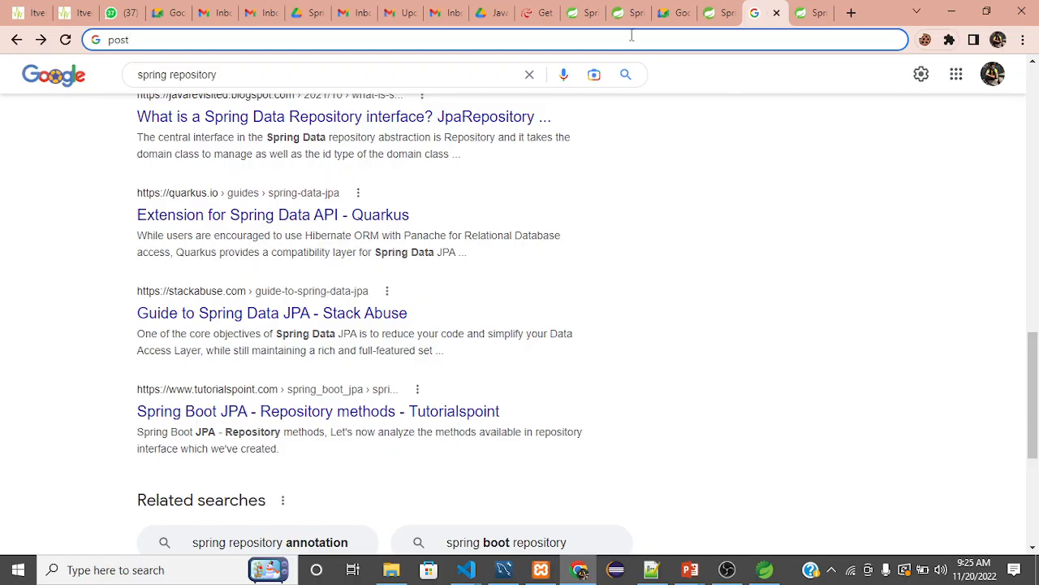
{"action": "type", "text": "man download"}
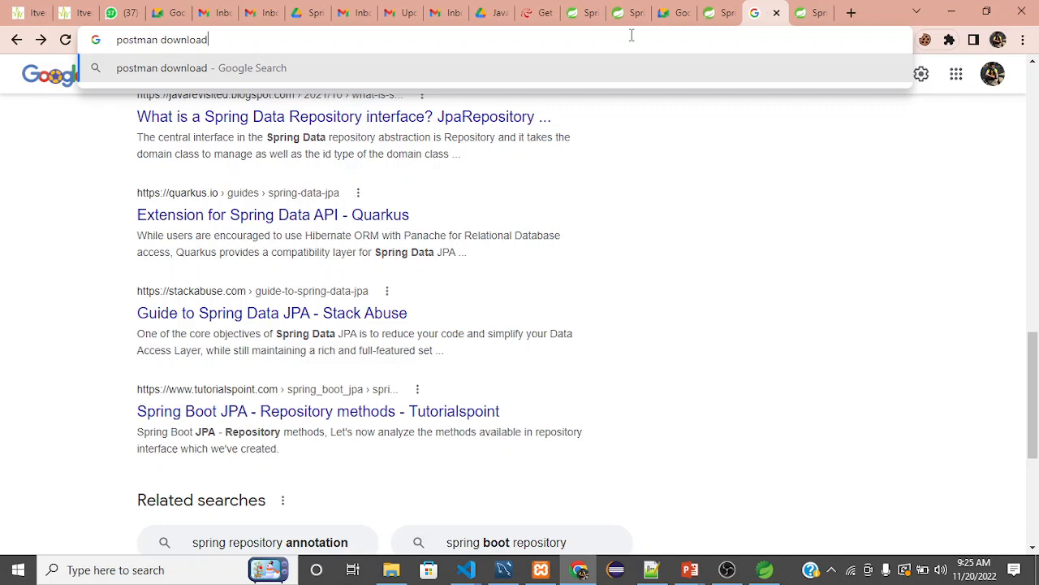
{"action": "key", "text": "Return"}
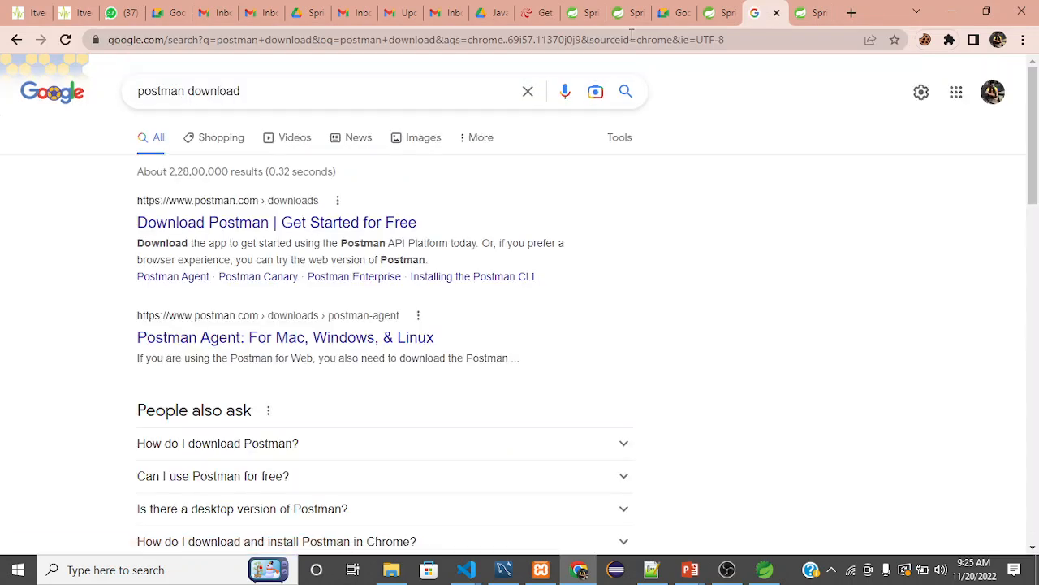
{"action": "left_click", "coordinate": [276, 231]}
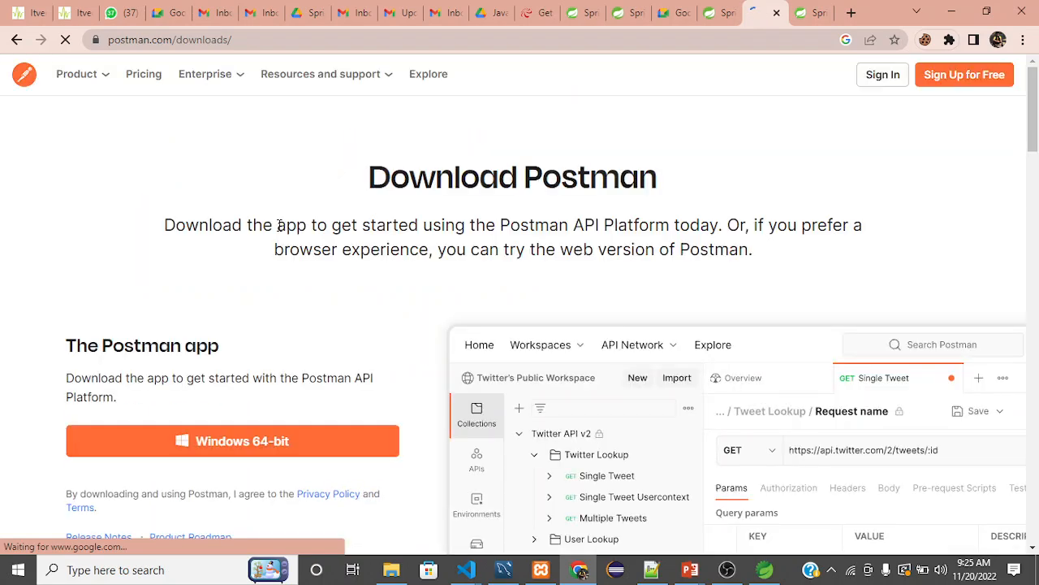
Download the Postman app installer for Windows 64-bit.
{"action": "scroll", "coordinate": [284, 352], "scroll_direction": "down", "scroll_amount": 1}
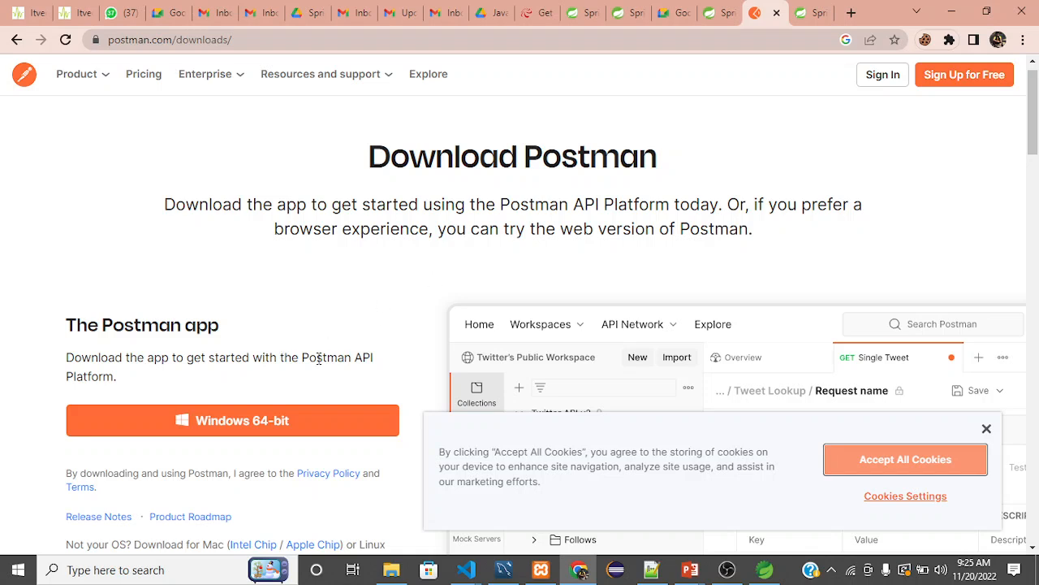
{"action": "left_click", "coordinate": [247, 429]}
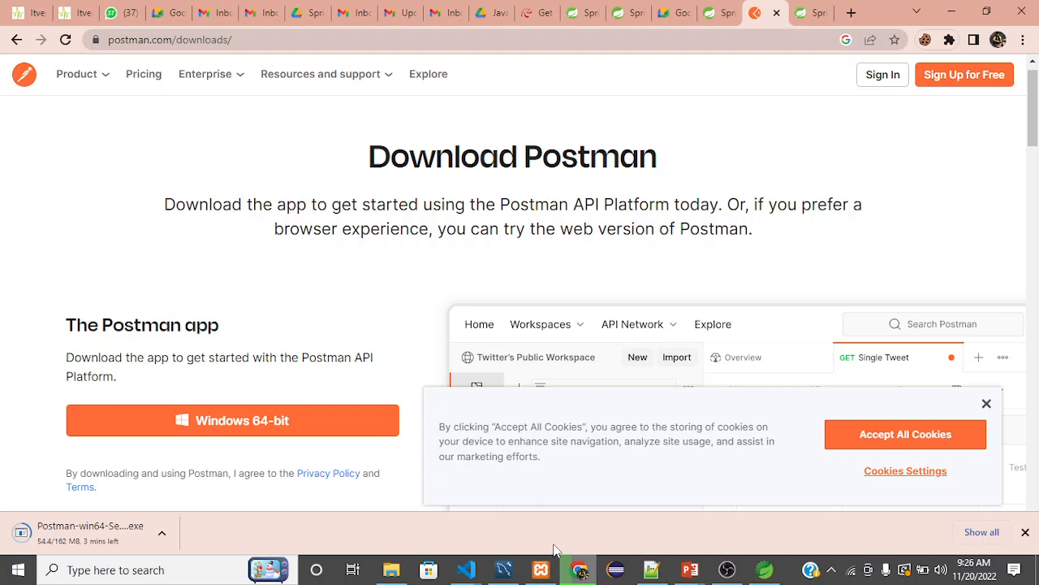
{"action": "scroll", "coordinate": [516, 444], "scroll_direction": "down", "scroll_amount": 3}
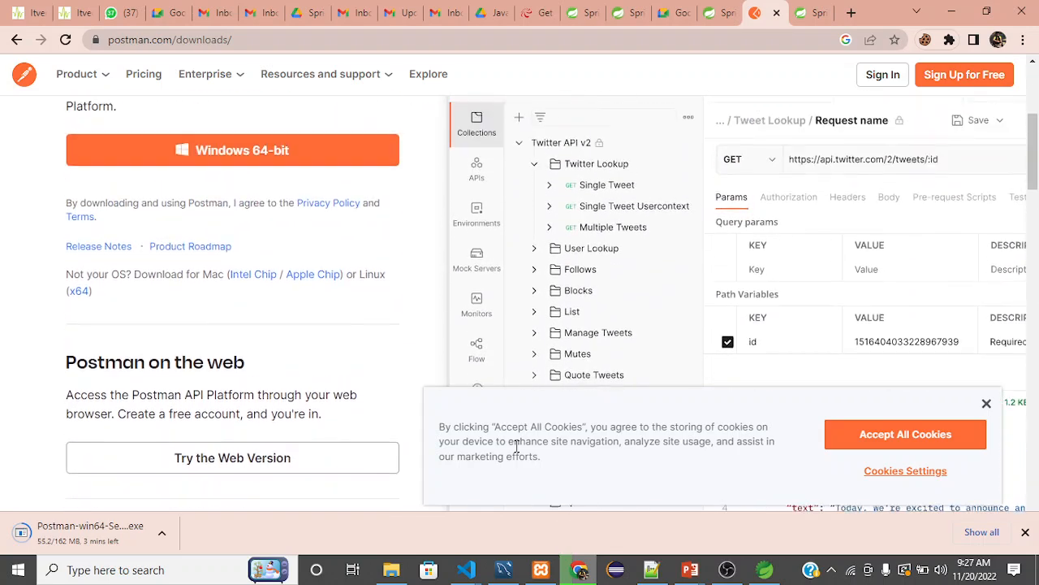
{"action": "scroll", "coordinate": [516, 445], "scroll_direction": "up", "scroll_amount": 3}
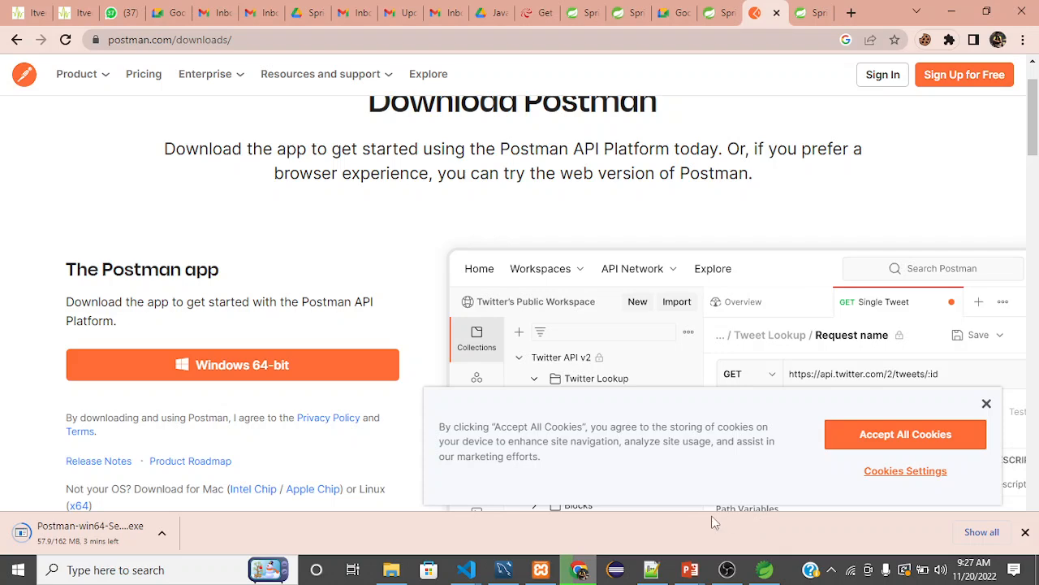
{"action": "scroll", "coordinate": [656, 362], "scroll_direction": "down", "scroll_amount": 2}
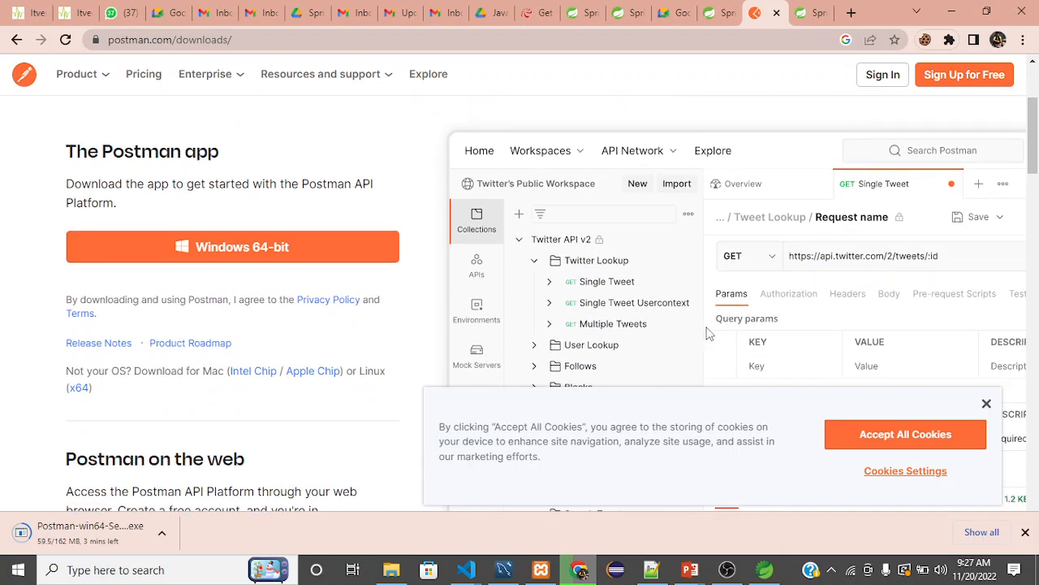
{"action": "scroll", "coordinate": [763, 339], "scroll_direction": "down", "scroll_amount": 2}
{"action": "scroll", "coordinate": [765, 343], "scroll_direction": "up", "scroll_amount": 4}
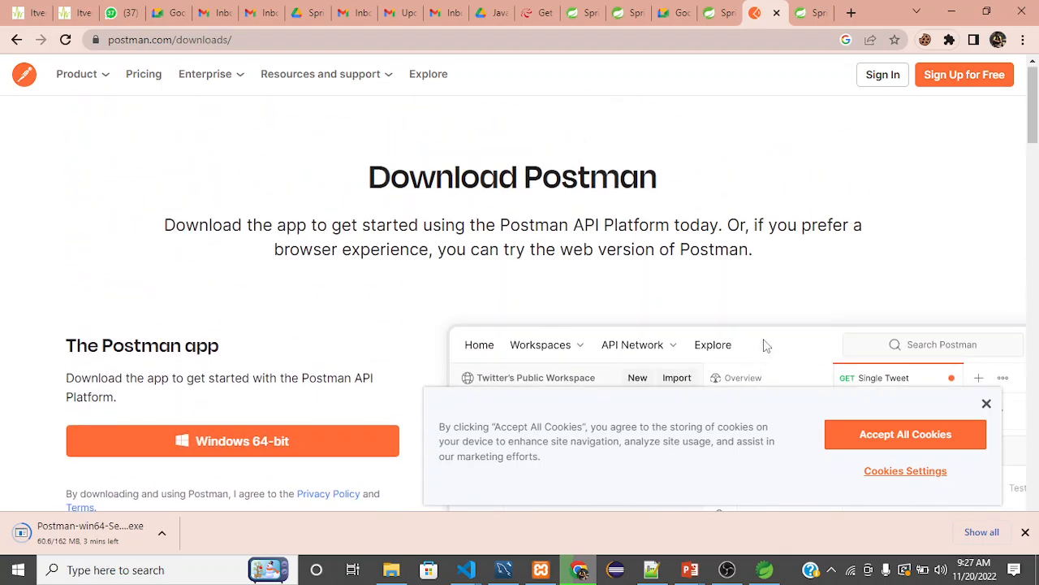
{"action": "left_click", "coordinate": [726, 570]}
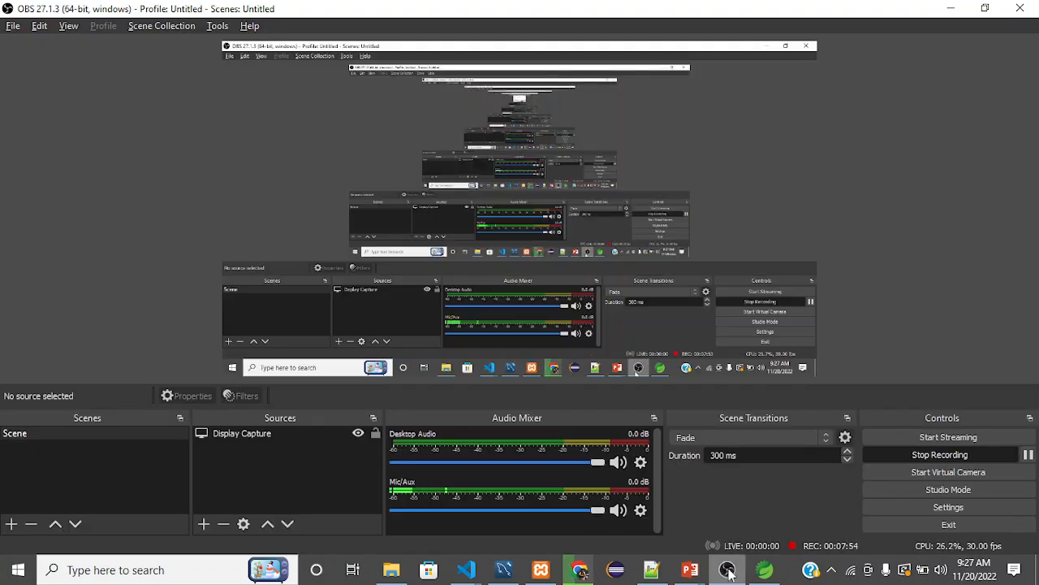
{"action": "left_click", "coordinate": [1028, 456]}
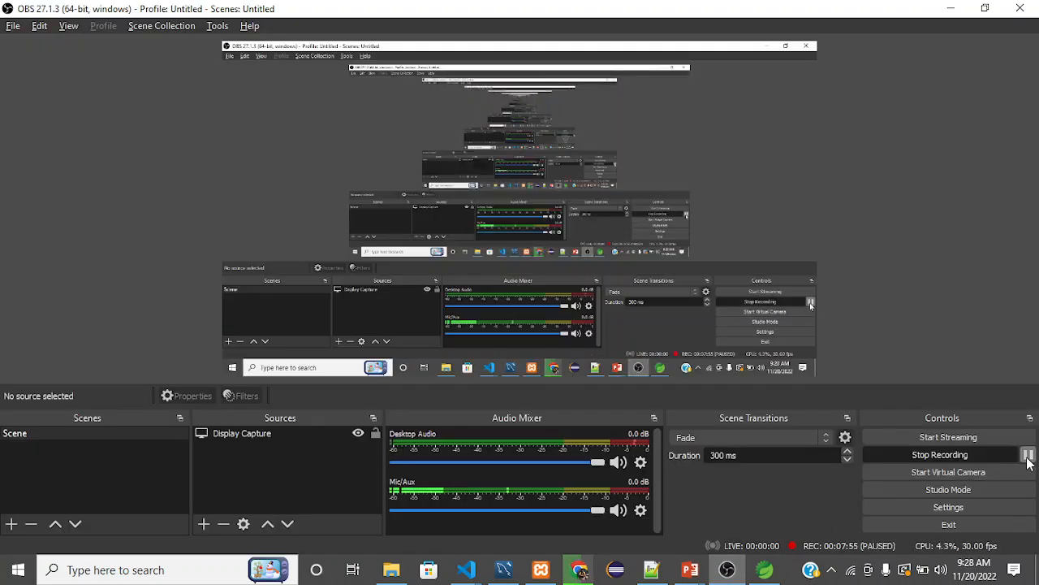
{"action": "left_click", "coordinate": [1028, 455]}
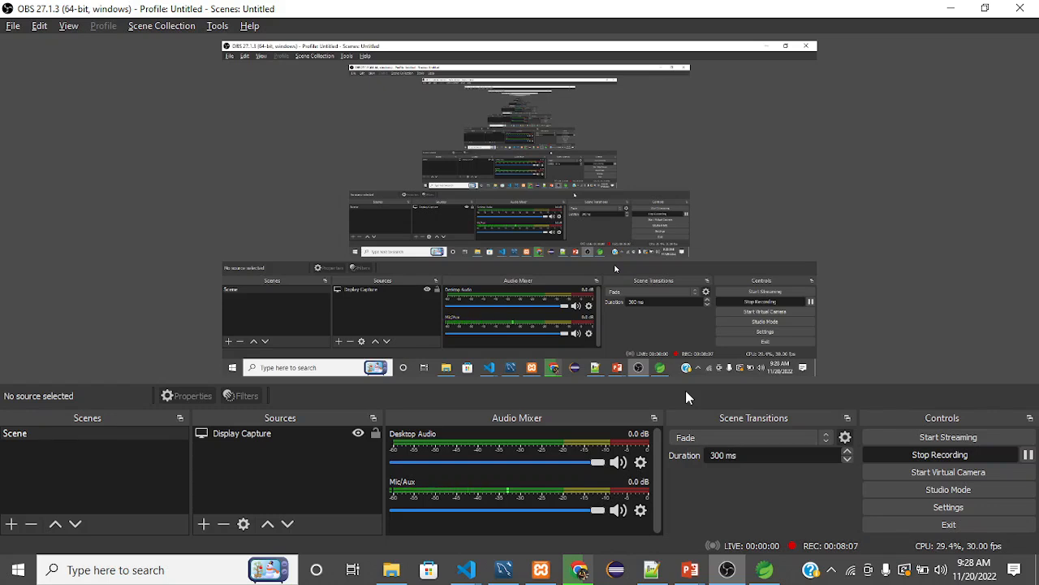
Switch to Eclipse IDE and maximize its window.
{"action": "key", "text": "alt+Tab"}
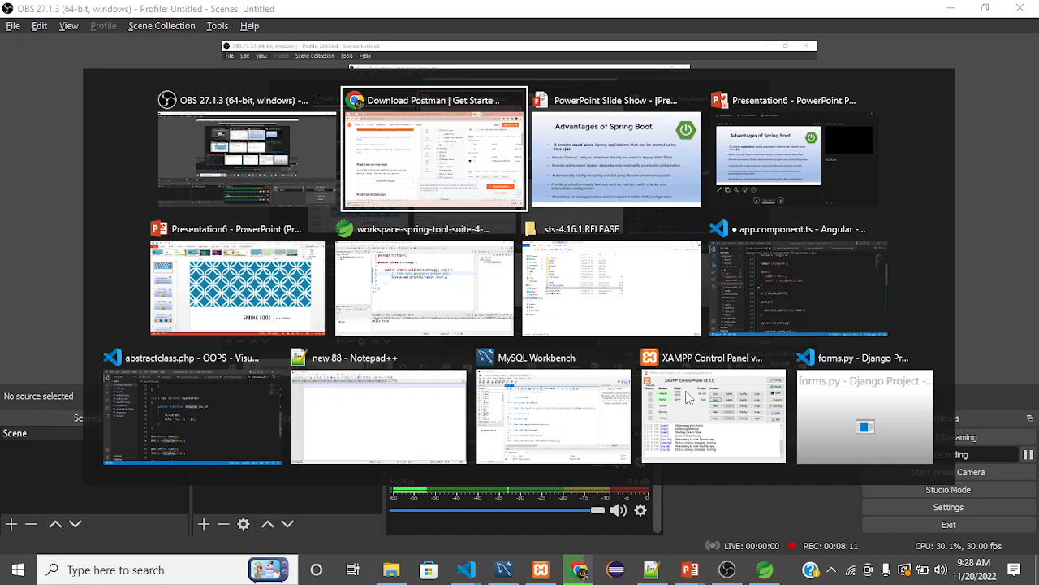
{"action": "key", "text": "alt+shift+Tab"}
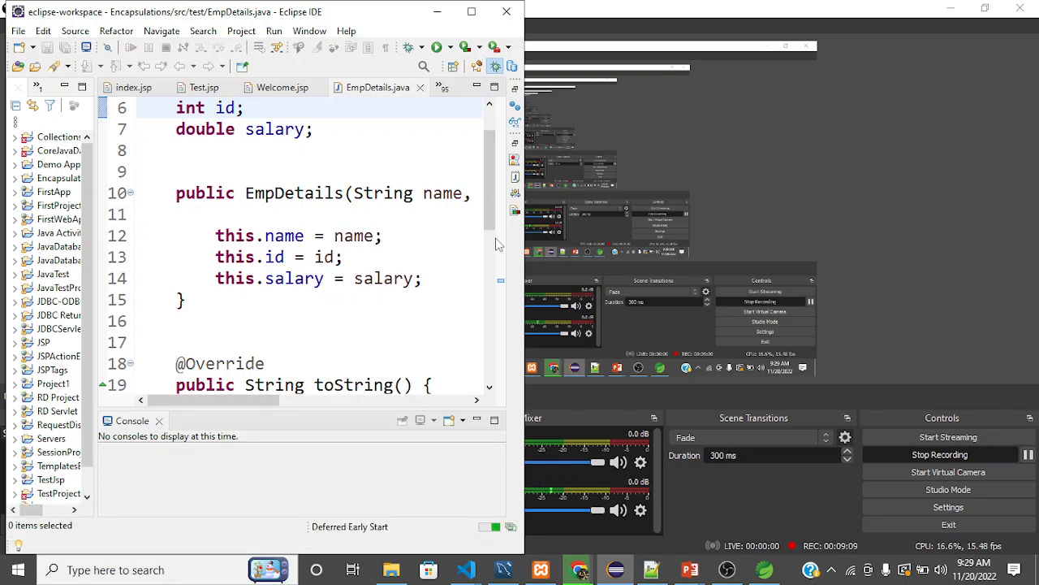
{"action": "left_click", "coordinate": [471, 13]}
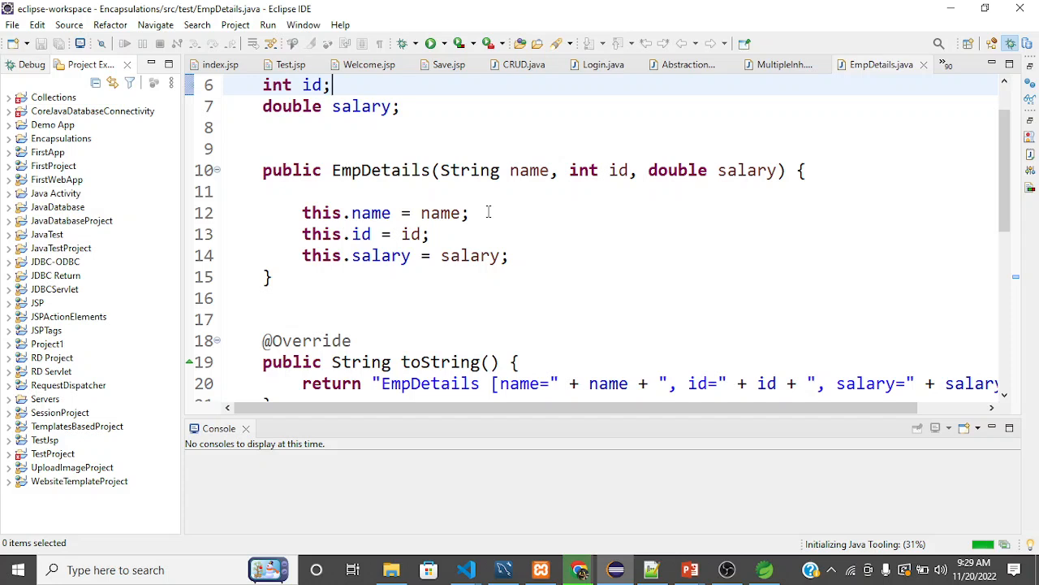
Examine the EmpDetails constructor signature in EmpDetails.java, highlighting its String name parameter.
{"action": "left_click", "coordinate": [488, 213]}
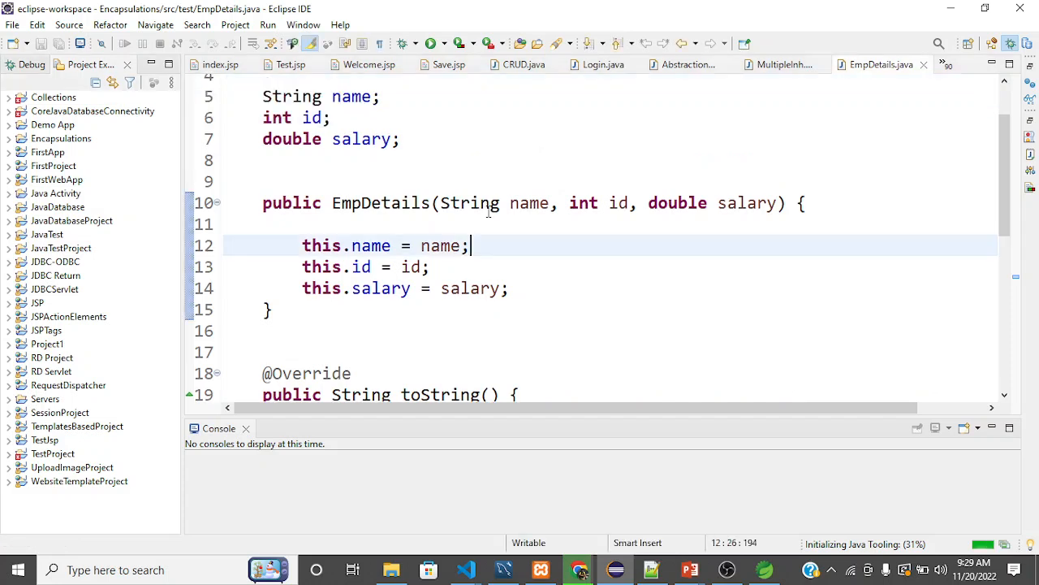
{"action": "left_click", "coordinate": [472, 205]}
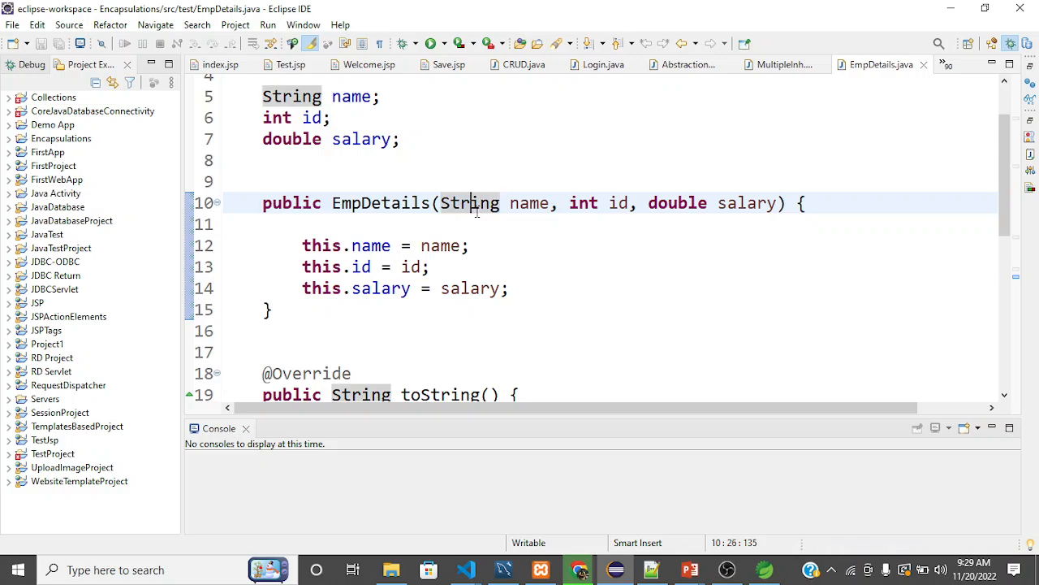
{"action": "key", "text": "Left"}
{"action": "key", "text": "Left"}
{"action": "key", "text": "Left"}
{"action": "key", "text": "shift+Right"}
{"action": "key", "text": "shift+Right"}
{"action": "key", "text": "shift+Right"}
{"action": "key", "text": "shift+Right"}
{"action": "key", "text": "shift+Right"}
{"action": "key", "text": "shift+Right"}
{"action": "key", "text": "shift+Right"}
{"action": "key", "text": "shift+Right"}
{"action": "key", "text": "shift+Right"}
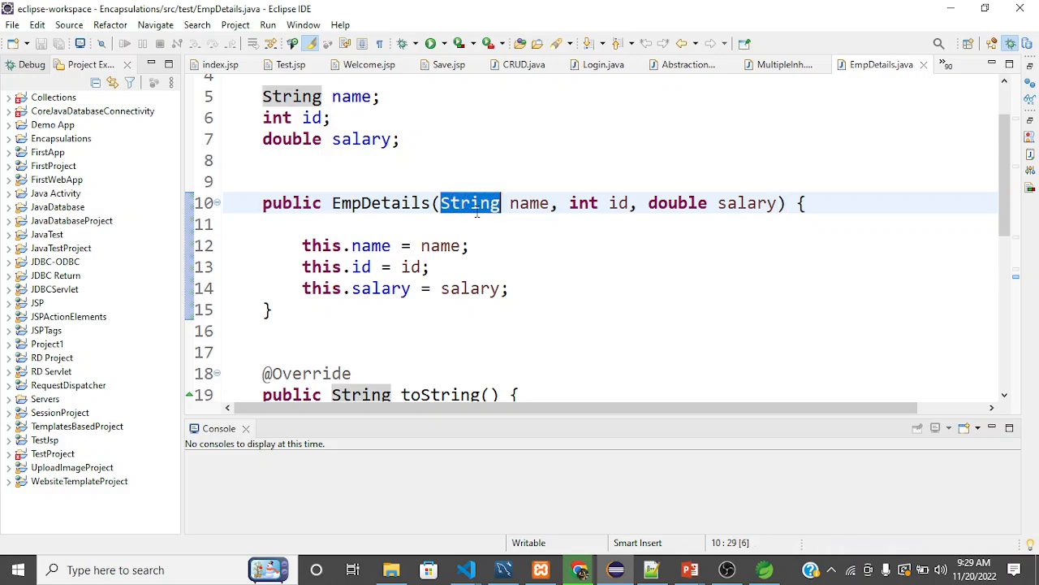
{"action": "key", "text": "shift+Right"}
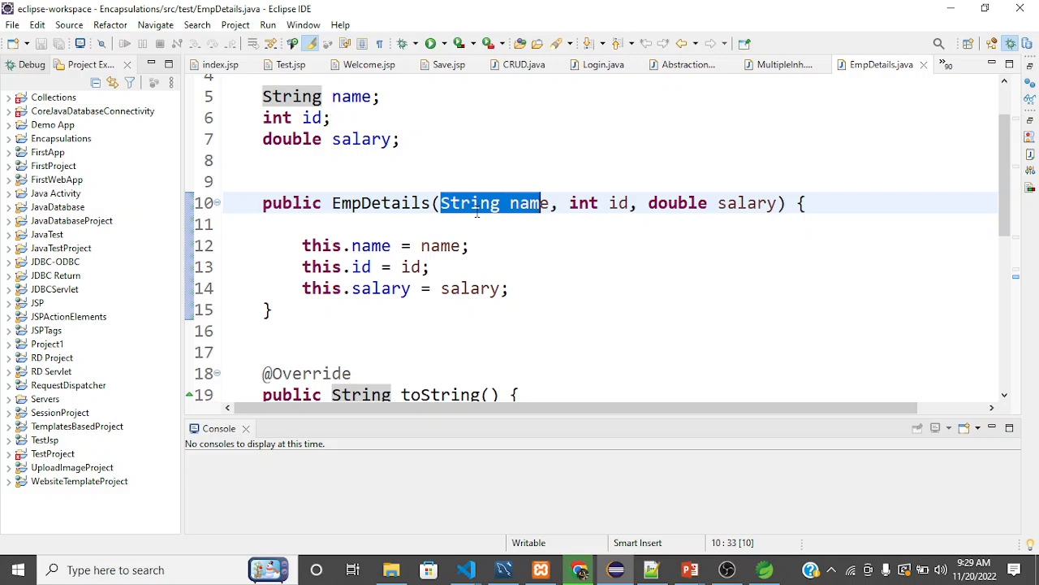
{"action": "left_click", "coordinate": [552, 203]}
{"action": "key", "text": "shift+Left"}
{"action": "key", "text": "shift+Left"}
{"action": "key", "text": "shift+Left"}
{"action": "key", "text": "shift+Left"}
{"action": "key", "text": "shift+Left"}
{"action": "key", "text": "shift+Left"}
{"action": "key", "text": "shift+Left"}
{"action": "key", "text": "shift+Left"}
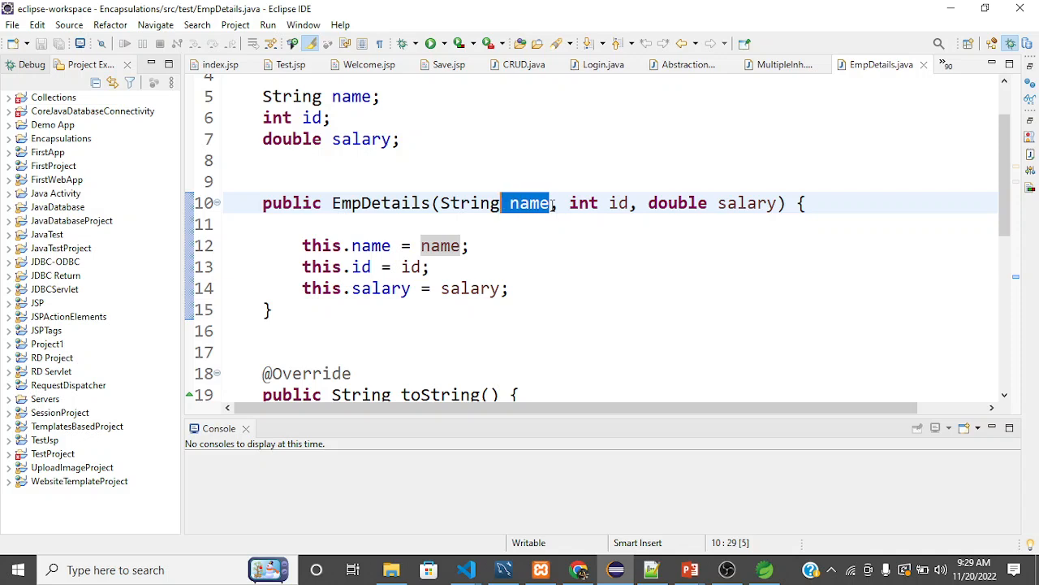
{"action": "key", "text": "shift+Left"}
{"action": "key", "text": "shift+Left"}
{"action": "key", "text": "shift+Left"}
{"action": "key", "text": "Left"}
{"action": "key", "text": "Left"}
{"action": "key", "text": "Left"}
{"action": "key", "text": "Left"}
{"action": "key", "text": "Left"}
{"action": "key", "text": "Left"}
{"action": "key", "text": "Left"}
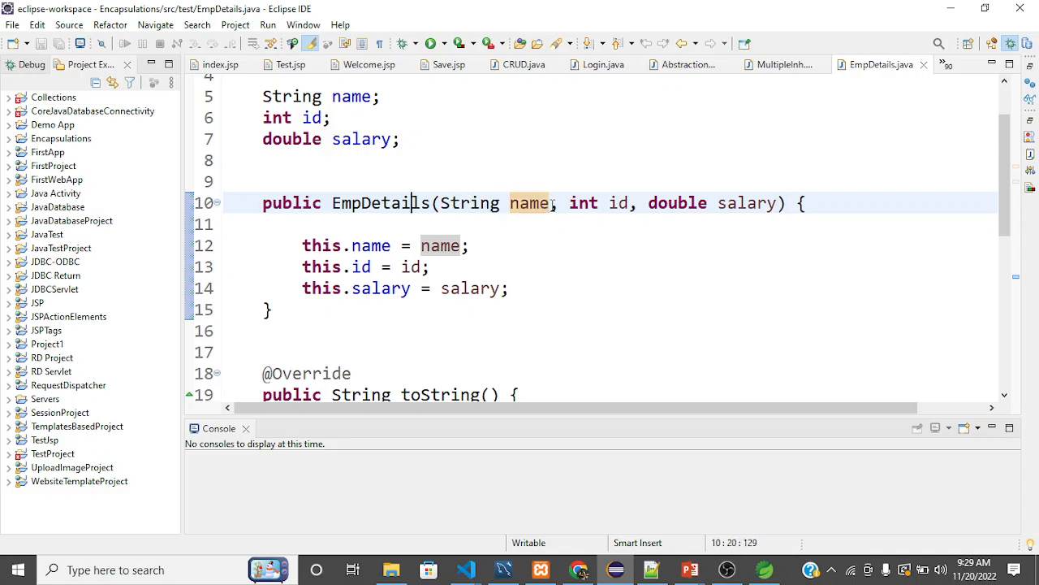
{"action": "key", "text": "Left"}
{"action": "key", "text": "Left"}
{"action": "key", "text": "Left"}
{"action": "key", "text": "Left"}
{"action": "key", "text": "Left"}
{"action": "key", "text": "Left"}
{"action": "key", "text": "Left"}
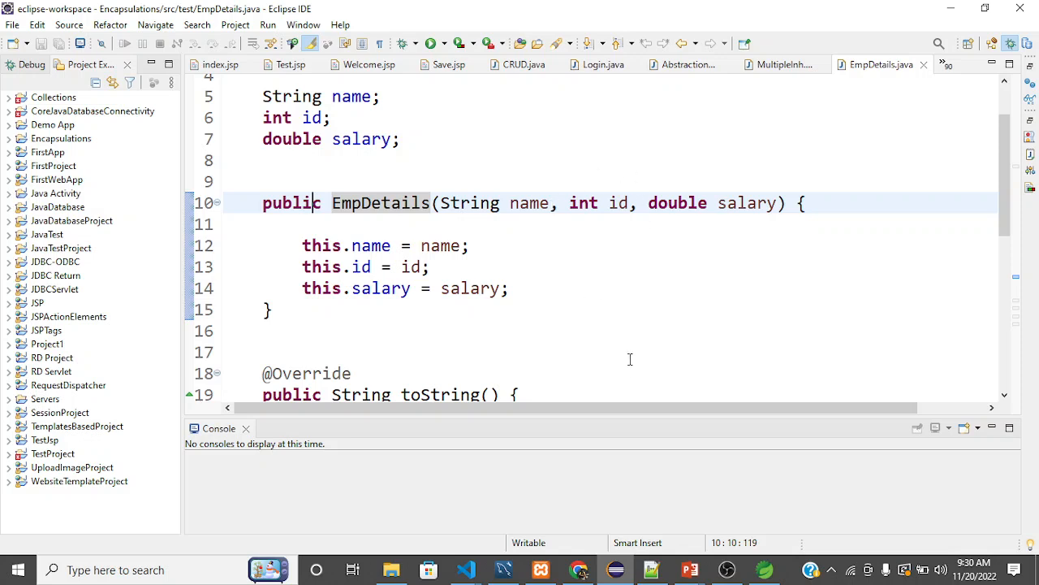
Review the fields and constructor body of the EmpDetails class and look inside the Servers project.
{"action": "left_click", "coordinate": [545, 246]}
{"action": "scroll", "coordinate": [544, 246], "scroll_direction": "down", "scroll_amount": 1}
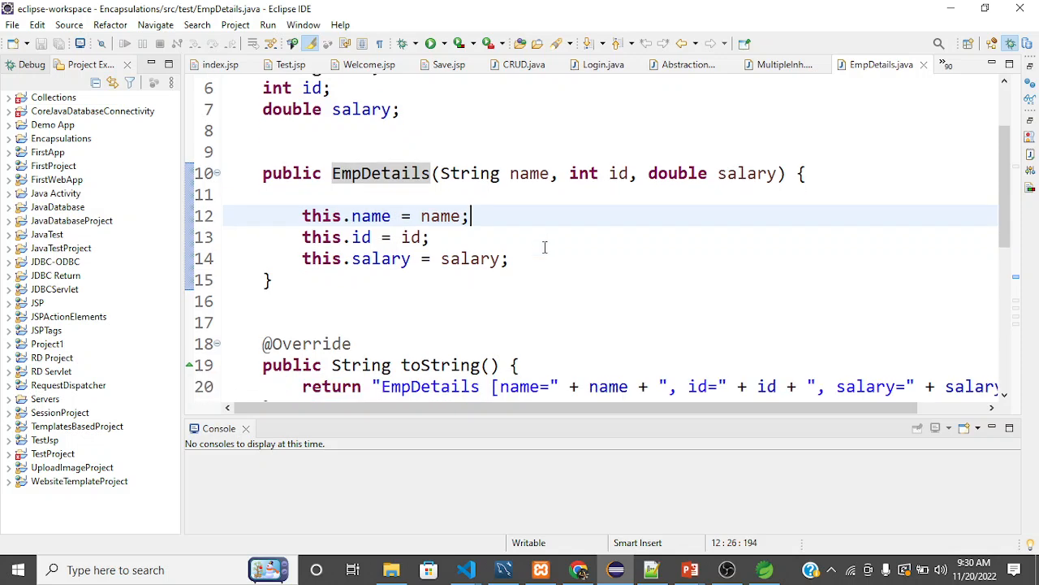
{"action": "scroll", "coordinate": [545, 246], "scroll_direction": "up", "scroll_amount": 2}
{"action": "scroll", "coordinate": [545, 246], "scroll_direction": "up", "scroll_amount": 1}
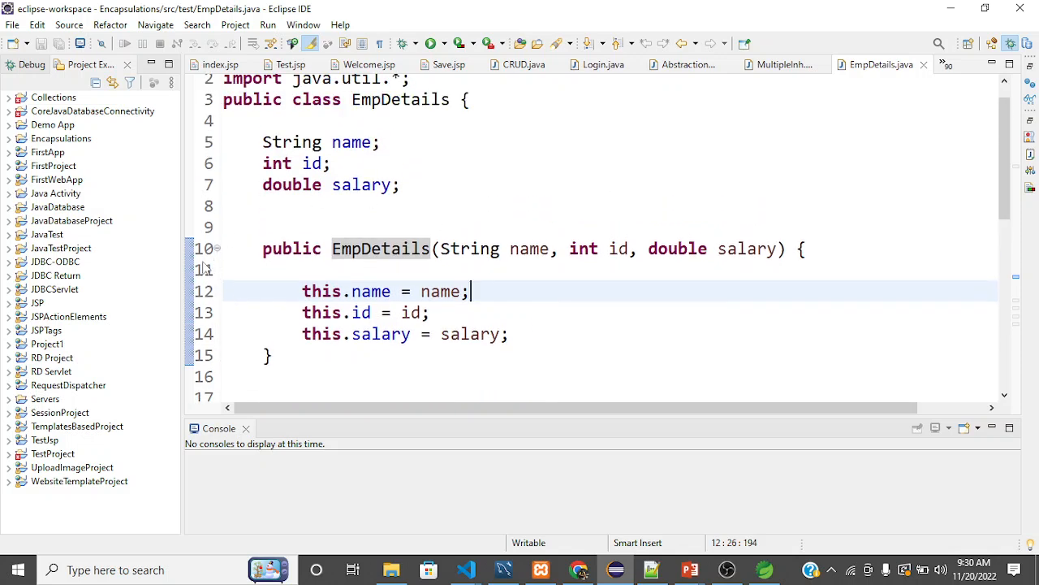
{"action": "left_click", "coordinate": [416, 203]}
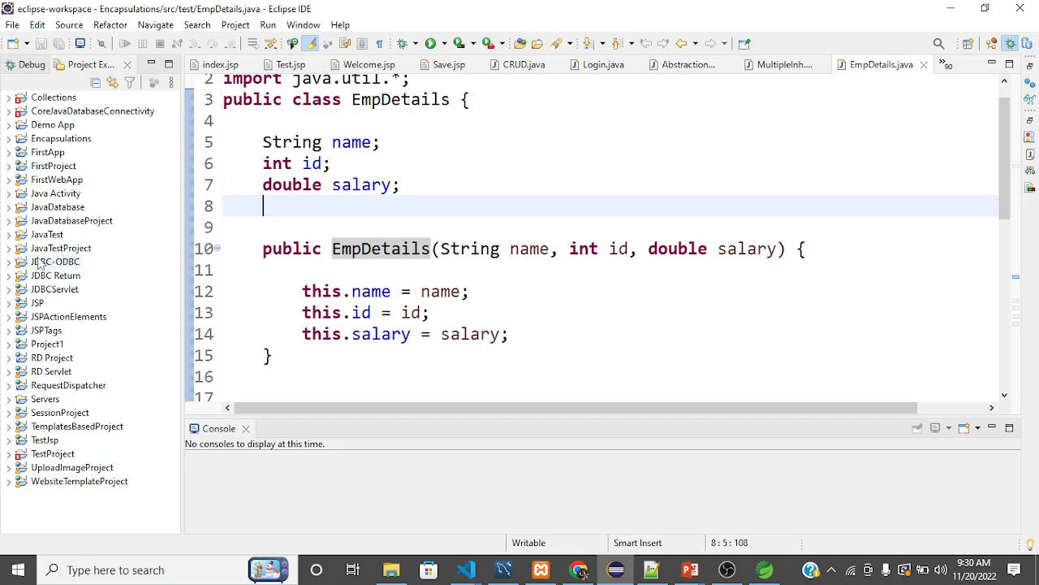
{"action": "left_click", "coordinate": [9, 399]}
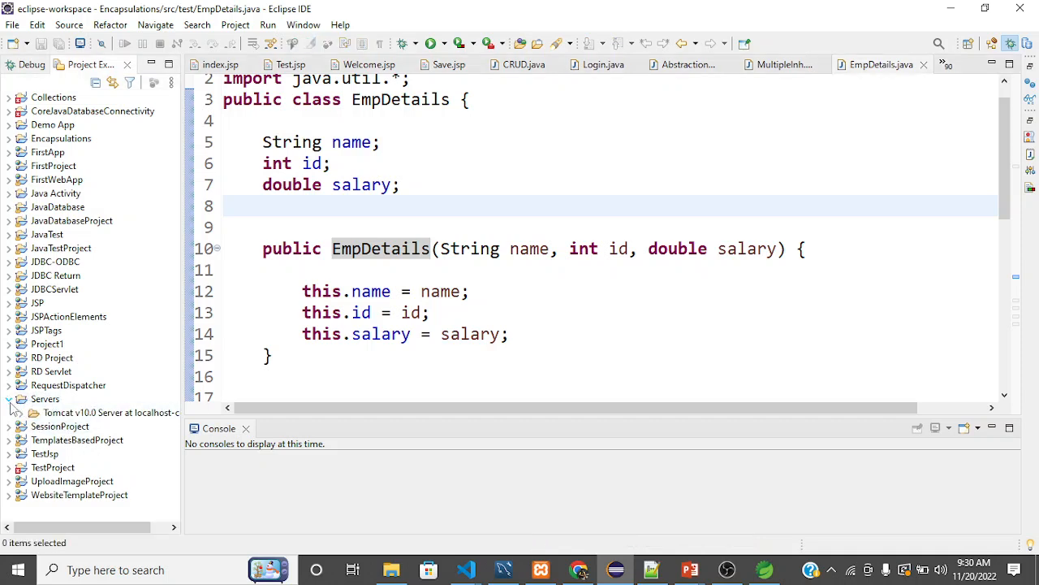
{"action": "left_click", "coordinate": [10, 400]}
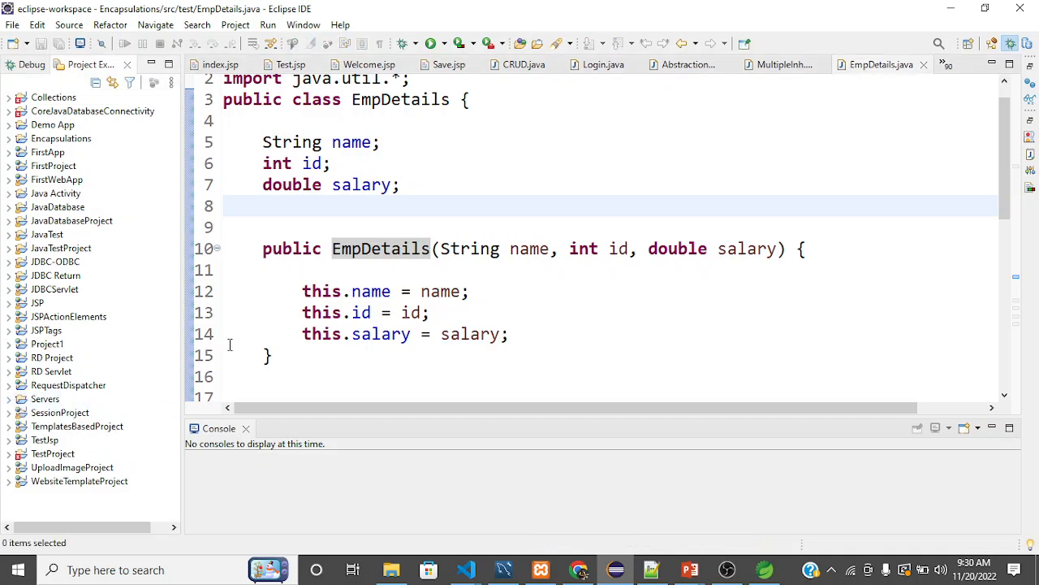
{"action": "left_click", "coordinate": [372, 313]}
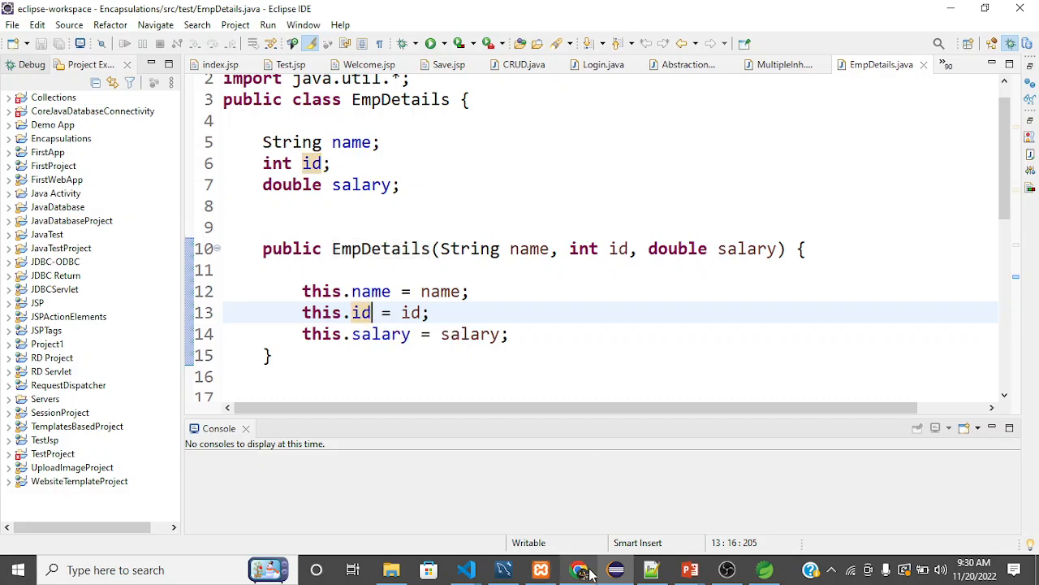
Switch to Chrome, bring up the Spring Initializr page at start.spring.io and dismiss its open dependency list.
{"action": "mouse_move", "coordinate": [581, 570]}
{"action": "left_click", "coordinate": [612, 513]}
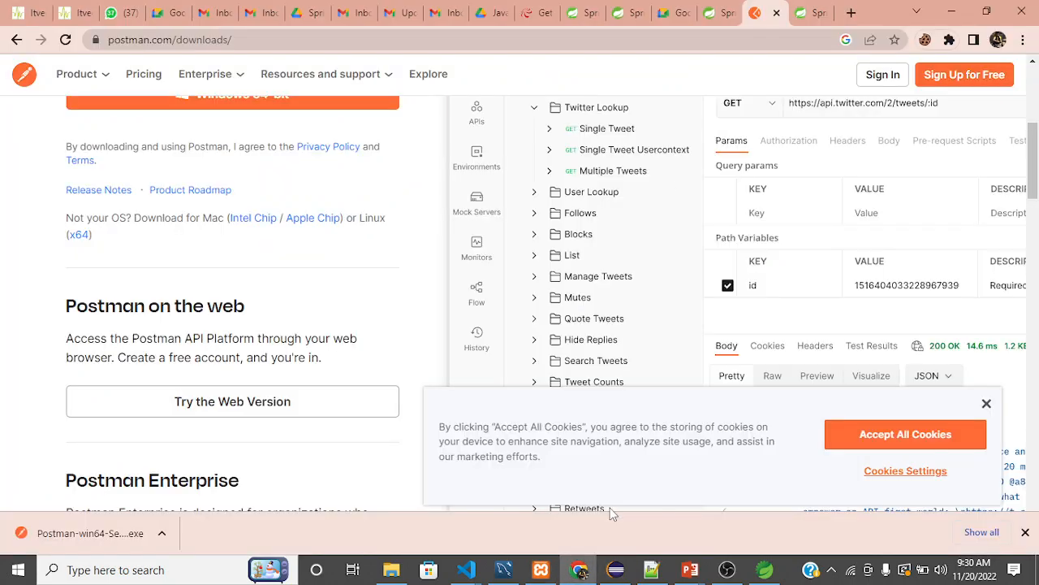
{"action": "left_click", "coordinate": [724, 15]}
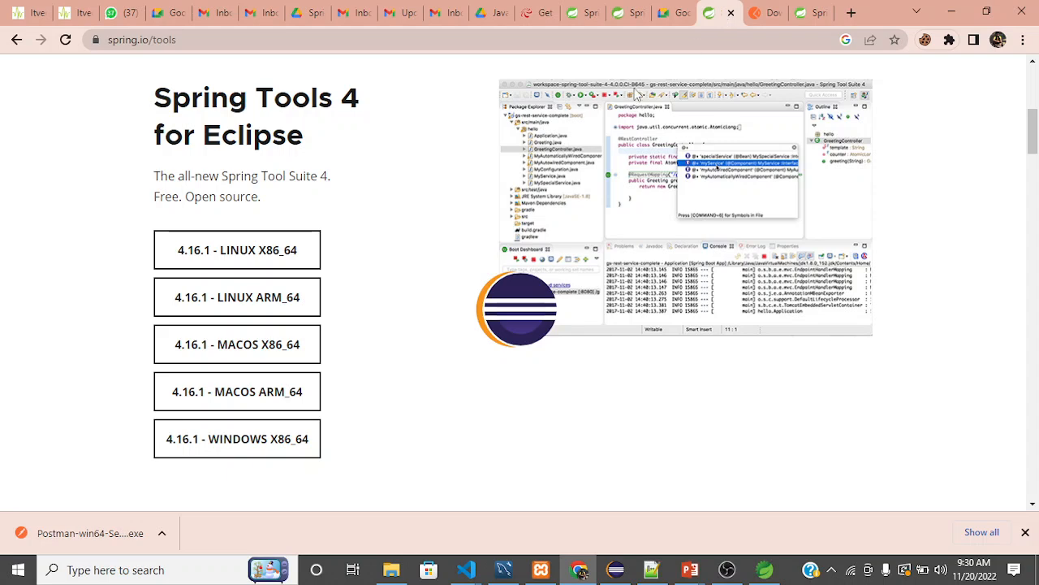
{"action": "left_click", "coordinate": [808, 17]}
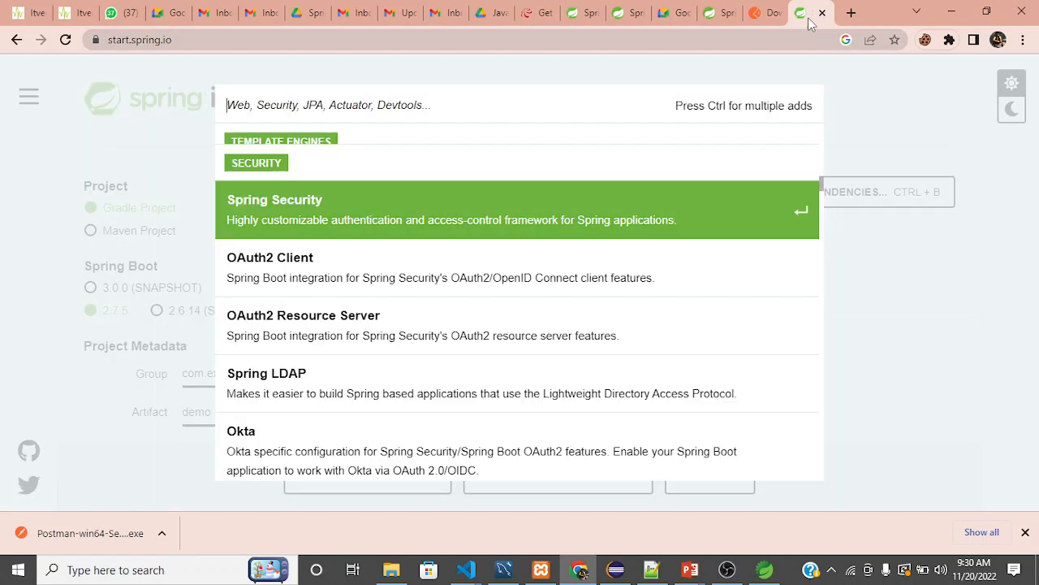
{"action": "left_click", "coordinate": [36, 187]}
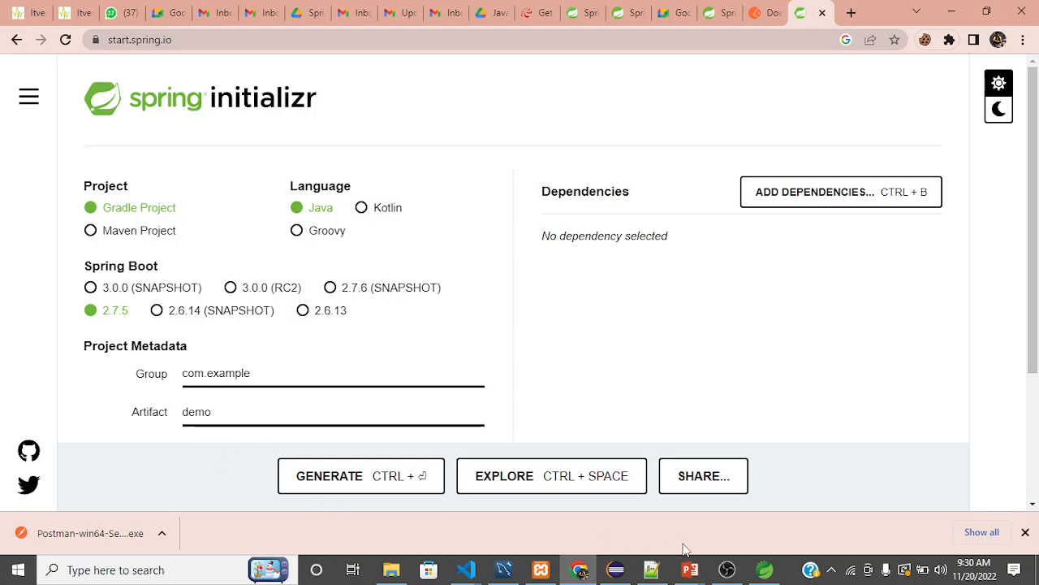
{"action": "mouse_move", "coordinate": [725, 573]}
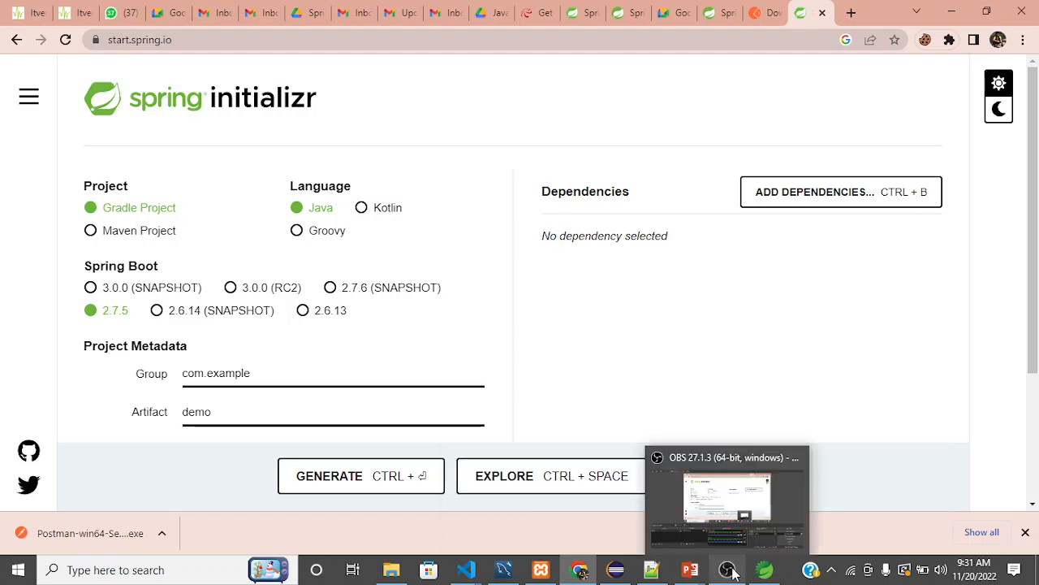
{"action": "left_click", "coordinate": [727, 569]}
{"action": "left_click", "coordinate": [1028, 454]}
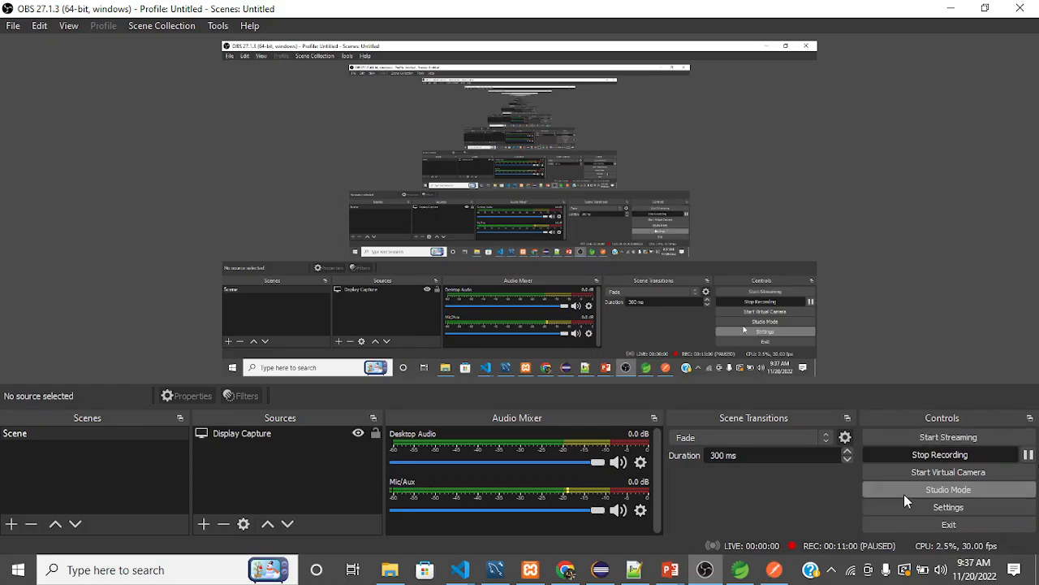
{"action": "key", "text": "alt+Tab"}
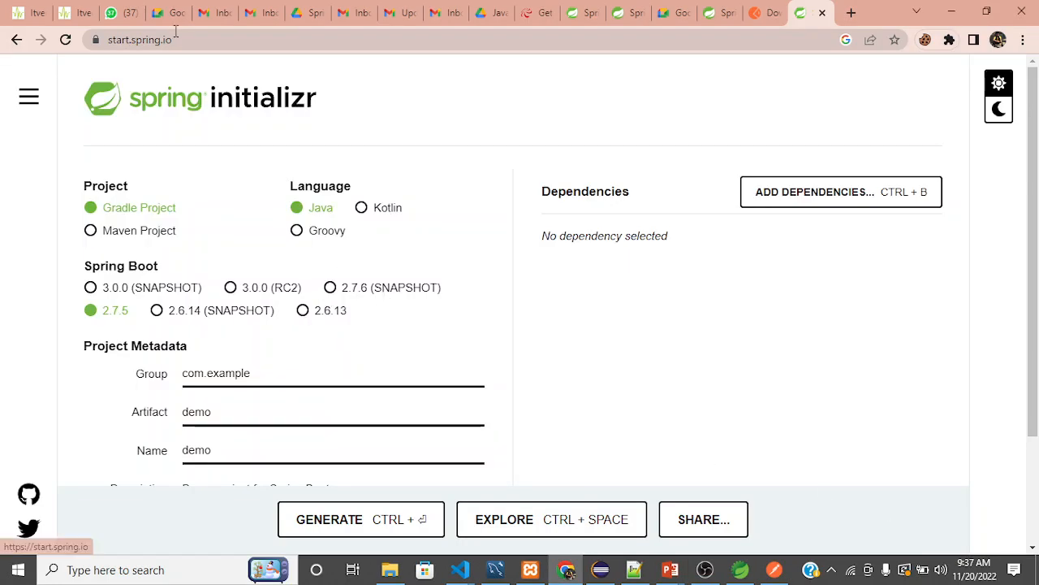
Examine the Spring Initializr page's address, its side menu of Spring links, and its dark and light themes.
{"action": "left_click_drag", "start_coordinate": [184, 40], "coordinate": [104, 42]}
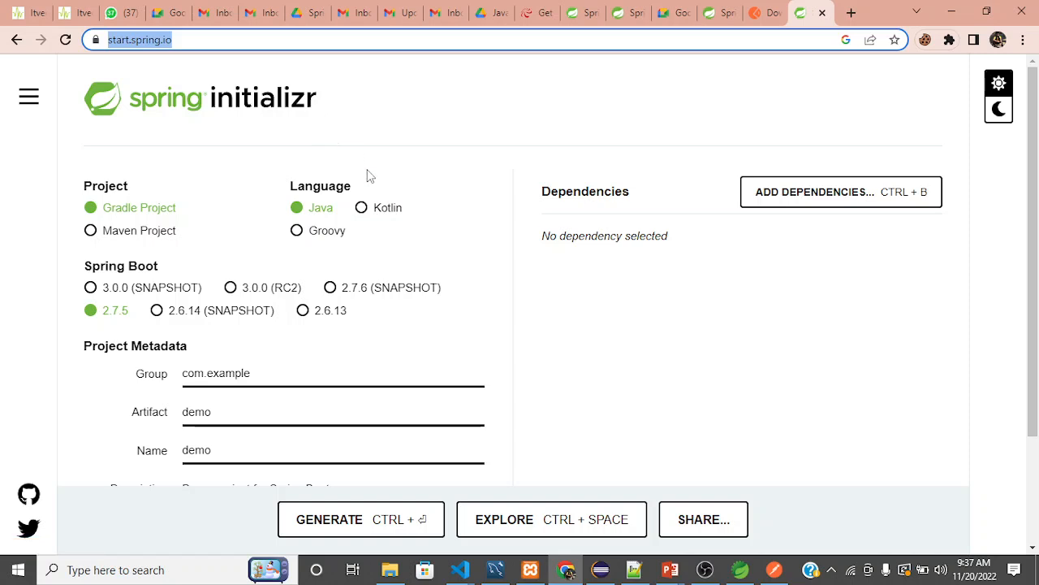
{"action": "left_click", "coordinate": [450, 76]}
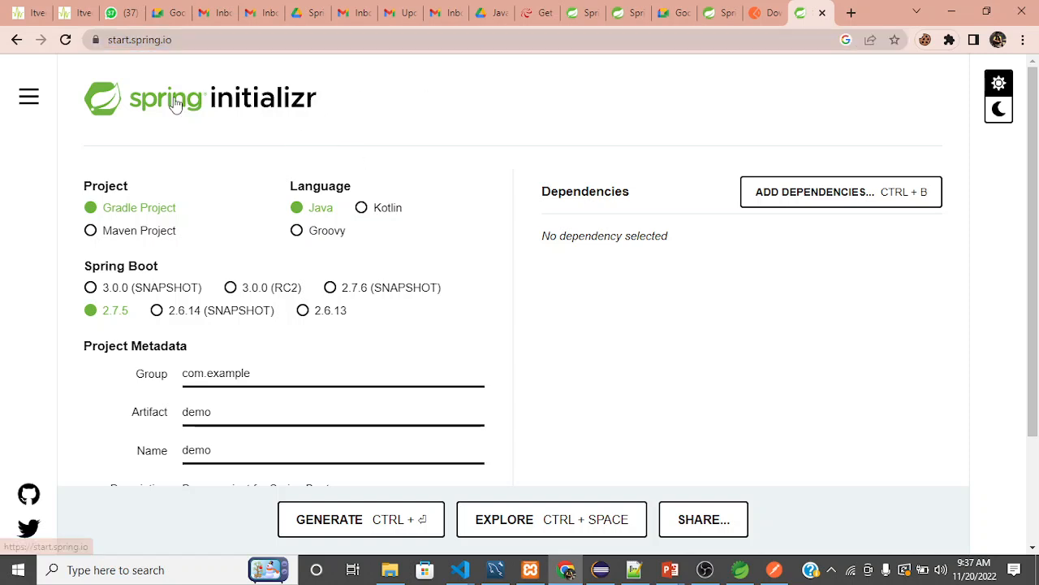
{"action": "left_click", "coordinate": [28, 98]}
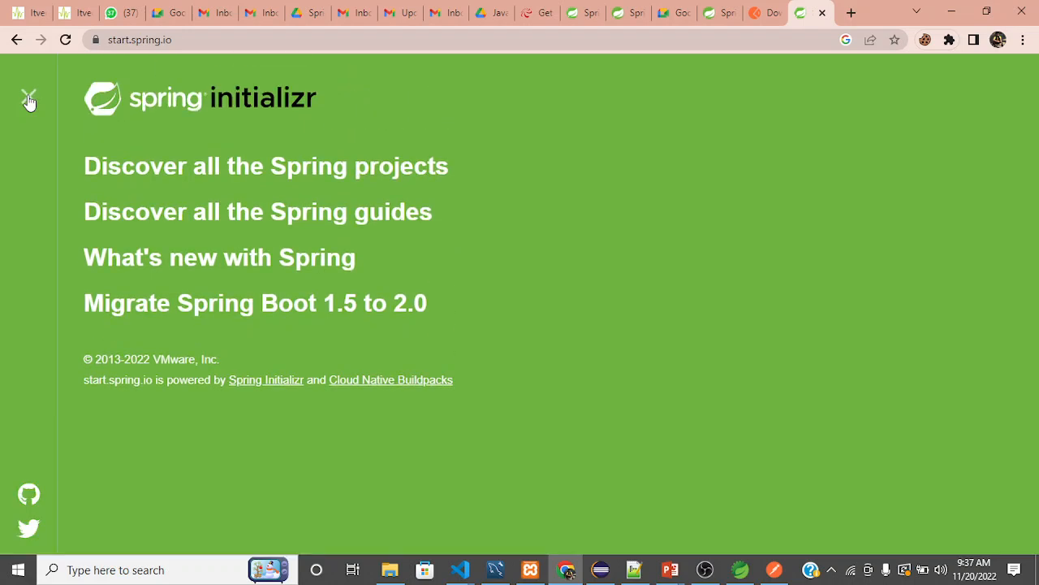
{"action": "left_click", "coordinate": [28, 99]}
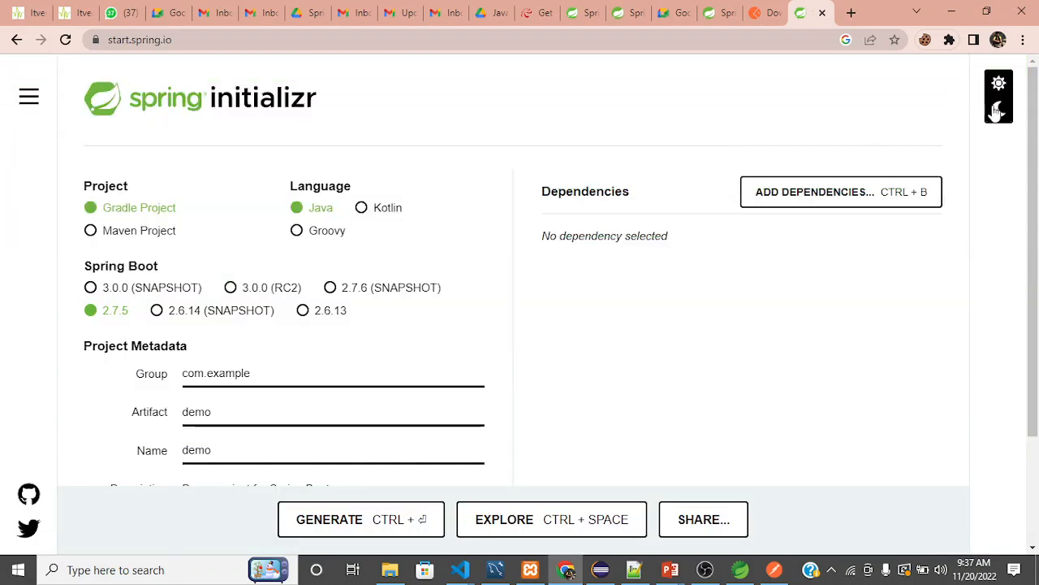
{"action": "left_click", "coordinate": [999, 110]}
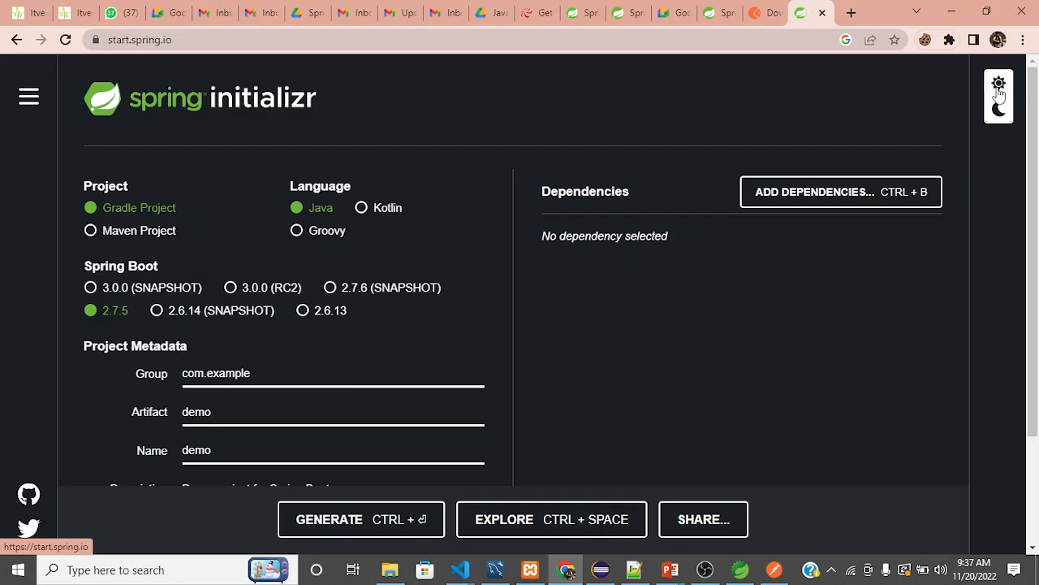
{"action": "left_click", "coordinate": [999, 84]}
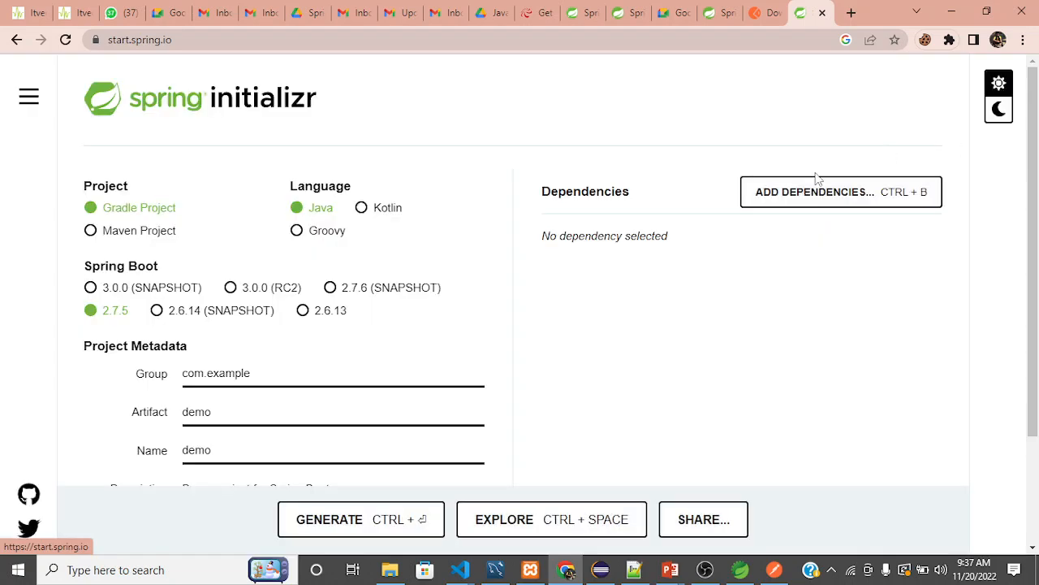
Review the project type, language, Spring Boot version and project metadata options on the Spring Initializr form.
{"action": "scroll", "coordinate": [818, 179], "scroll_direction": "down", "scroll_amount": 2}
{"action": "scroll", "coordinate": [818, 179], "scroll_direction": "up", "scroll_amount": 2}
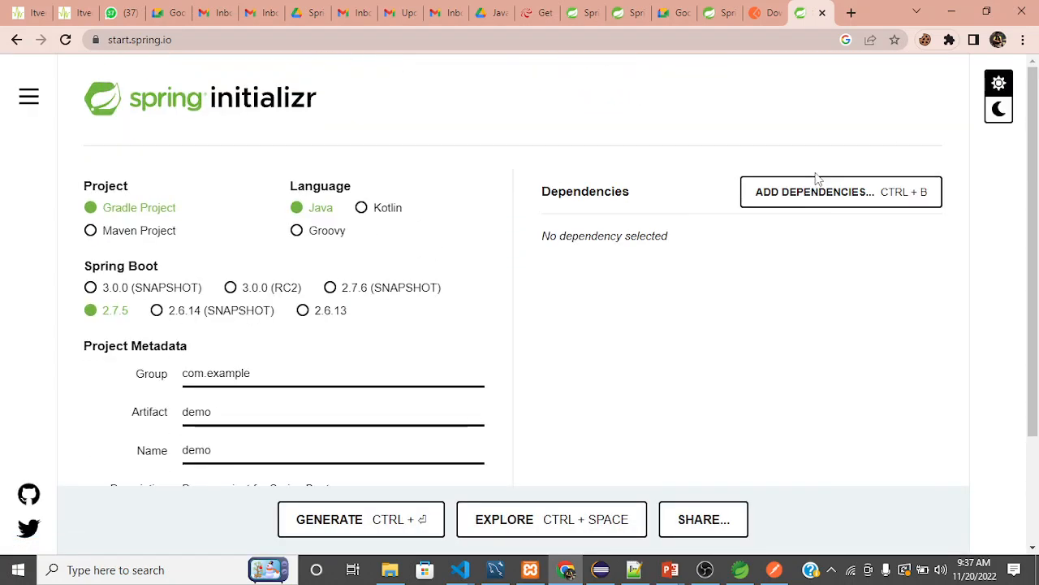
{"action": "scroll", "coordinate": [819, 179], "scroll_direction": "down", "scroll_amount": 1}
{"action": "scroll", "coordinate": [819, 178], "scroll_direction": "up", "scroll_amount": 1}
{"action": "scroll", "coordinate": [819, 178], "scroll_direction": "down", "scroll_amount": 1}
{"action": "scroll", "coordinate": [818, 179], "scroll_direction": "up", "scroll_amount": 1}
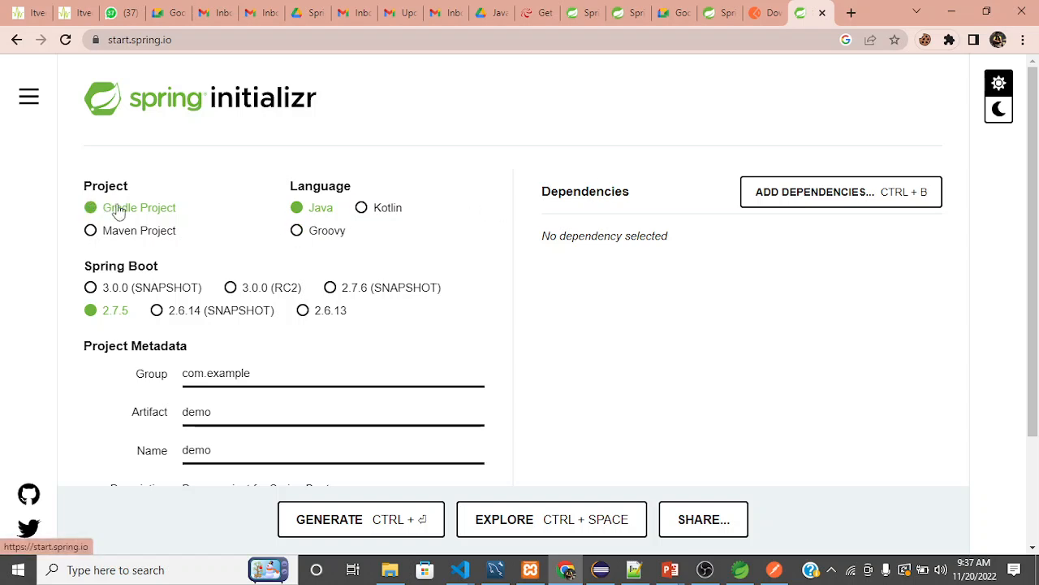
{"action": "scroll", "coordinate": [345, 241], "scroll_direction": "down", "scroll_amount": 1}
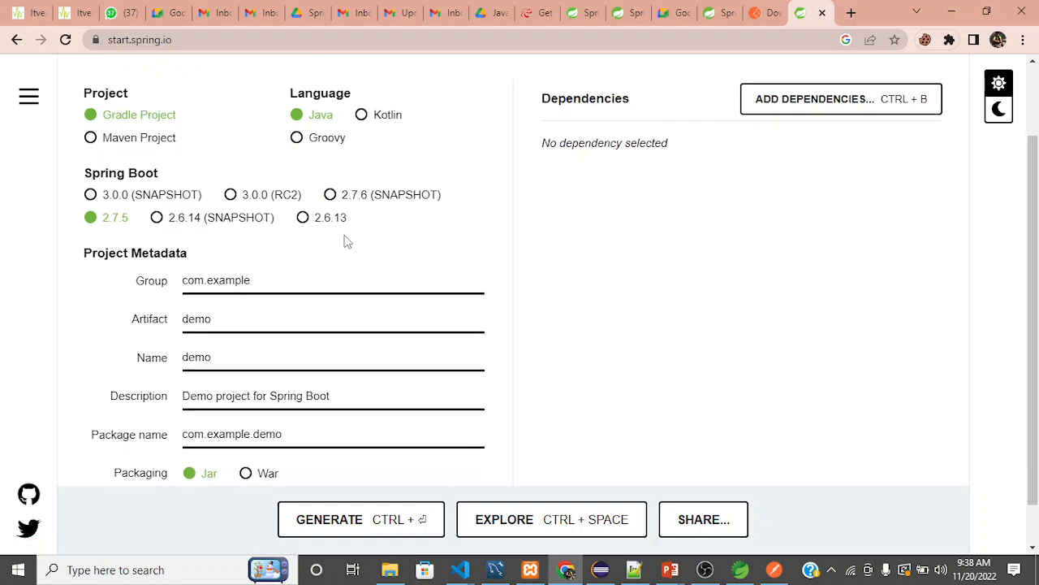
{"action": "scroll", "coordinate": [322, 279], "scroll_direction": "up", "scroll_amount": 1}
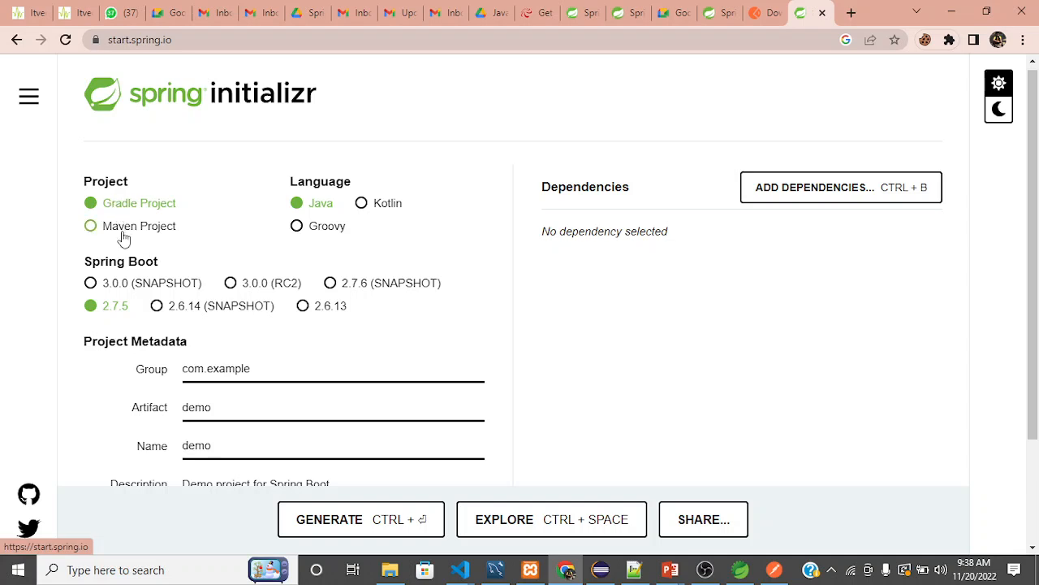
Choose Maven Project as the project type instead of Gradle.
{"action": "left_click", "coordinate": [124, 235]}
{"action": "left_click", "coordinate": [118, 211]}
{"action": "left_click", "coordinate": [125, 235]}
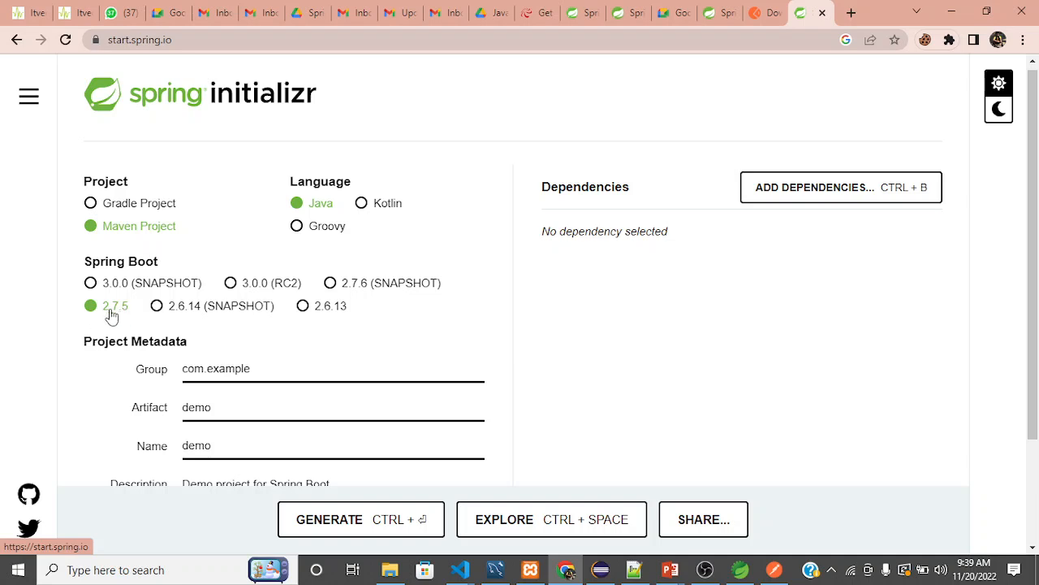
Set the Group in the project metadata to com.springboot.
{"action": "scroll", "coordinate": [325, 302], "scroll_direction": "down", "scroll_amount": 2}
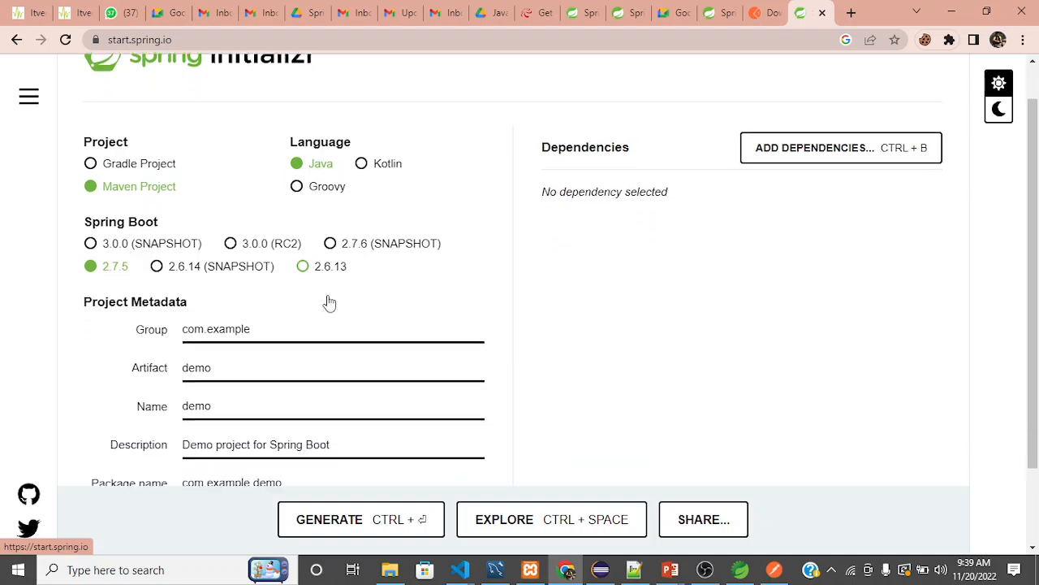
{"action": "scroll", "coordinate": [329, 295], "scroll_direction": "down", "scroll_amount": 1}
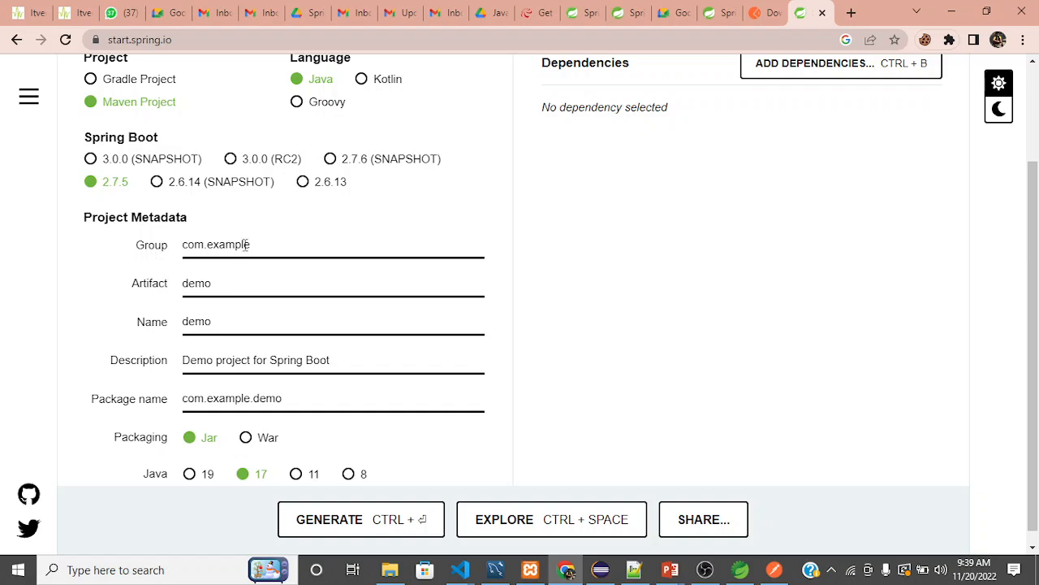
{"action": "left_click", "coordinate": [271, 248]}
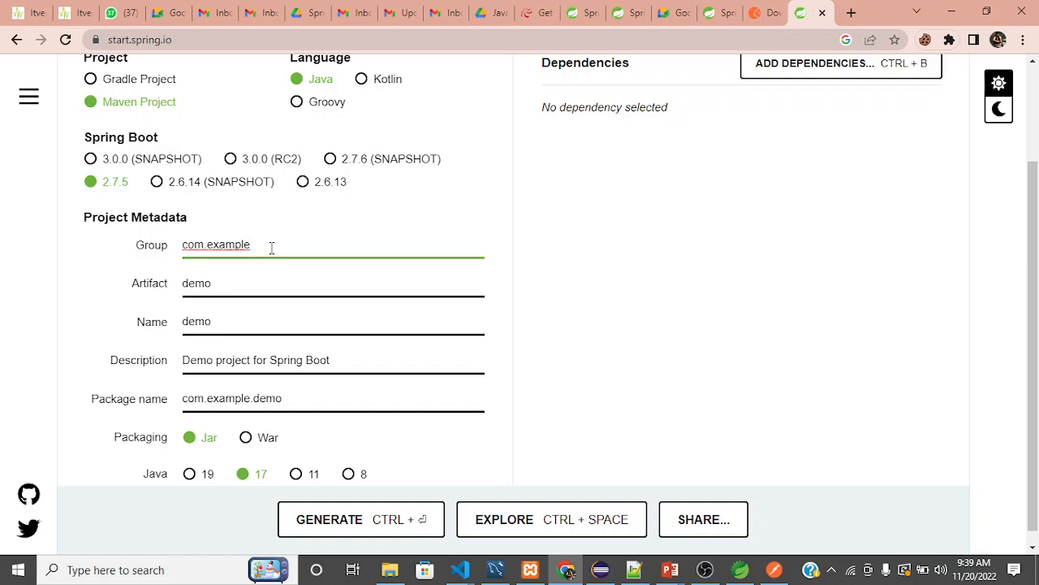
{"action": "key", "text": "shift+Left"}
{"action": "key", "text": "shift+Left"}
{"action": "key", "text": "shift+Left"}
{"action": "key", "text": "shift+Left"}
{"action": "key", "text": "shift+Left"}
{"action": "key", "text": "shift+Left"}
{"action": "key", "text": "shift+Left"}
{"action": "key", "text": "Right"}
{"action": "key", "text": "shift+Left"}
{"action": "key", "text": "shift+Left"}
{"action": "key", "text": "shift+Left"}
{"action": "key", "text": "shift+Left"}
{"action": "key", "text": "shift+Left"}
{"action": "key", "text": "shift+Left"}
{"action": "key", "text": "shift+Left"}
{"action": "key", "text": "BackSpace"}
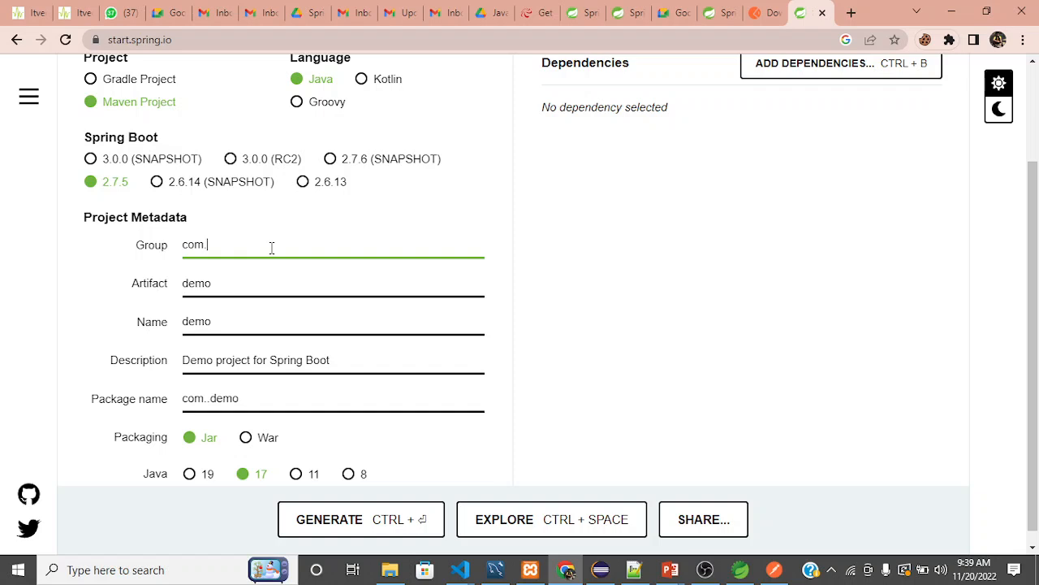
{"action": "type", "text": "."}
{"action": "key", "text": "BackSpace"}
{"action": "type", "text": "spring"}
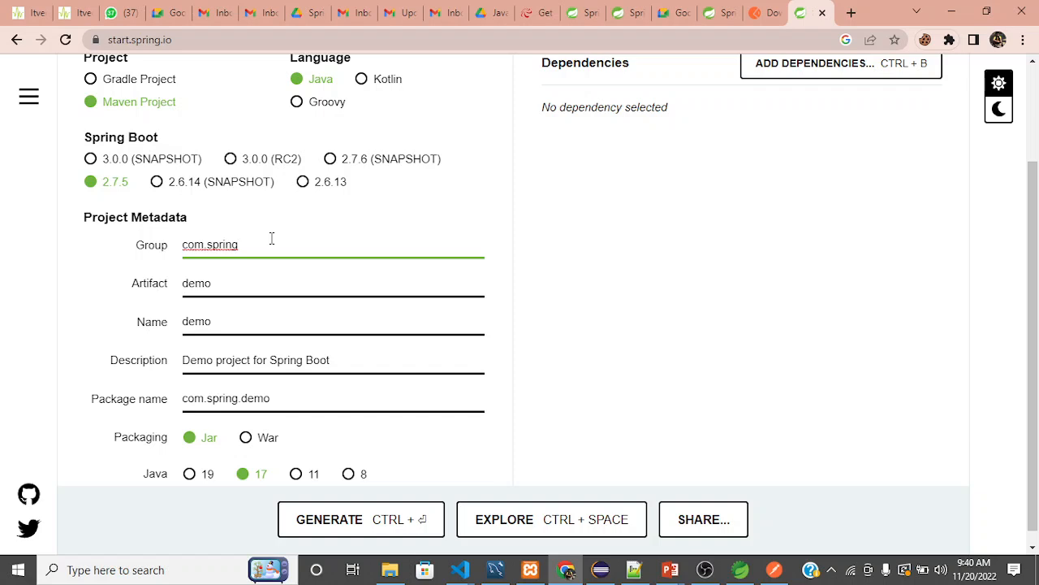
{"action": "type", "text": "boot"}
Highlight the springboot part of the Group value to examine how the group name is built.
{"action": "key", "text": "shift+Left"}
{"action": "key", "text": "shift+Left"}
{"action": "key", "text": "shift+Left"}
{"action": "key", "text": "shift+Left"}
{"action": "key", "text": "shift+Left"}
{"action": "key", "text": "shift+Left"}
{"action": "key", "text": "shift+Left"}
{"action": "key", "text": "shift+Left"}
{"action": "key", "text": "shift+Left"}
{"action": "key", "text": "shift+Left"}
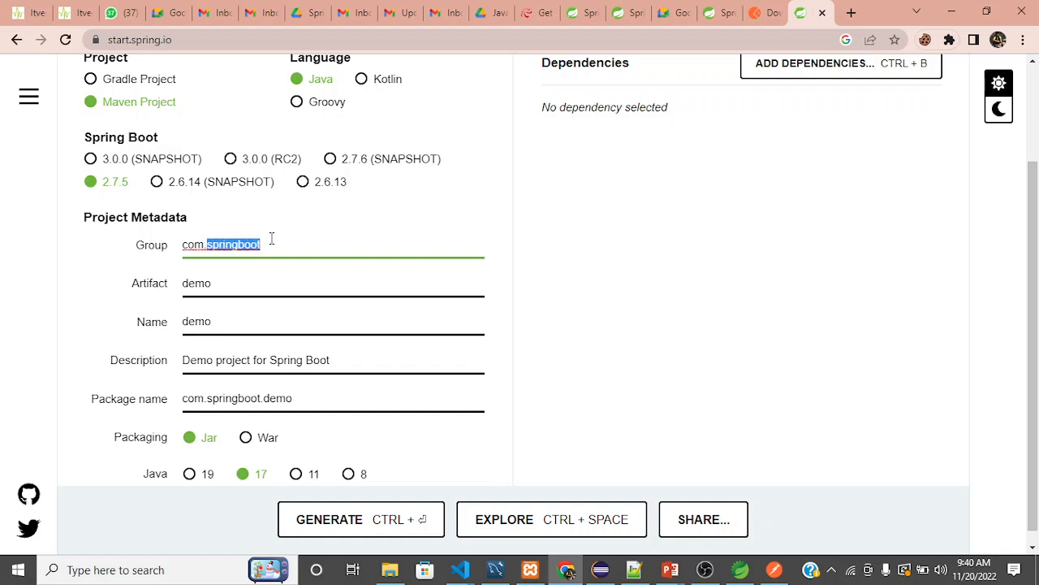
{"action": "key", "text": "shift+Left"}
{"action": "key", "text": "shift+Left"}
{"action": "key", "text": "shift+Left"}
{"action": "key", "text": "shift+Left"}
{"action": "key", "text": "Right"}
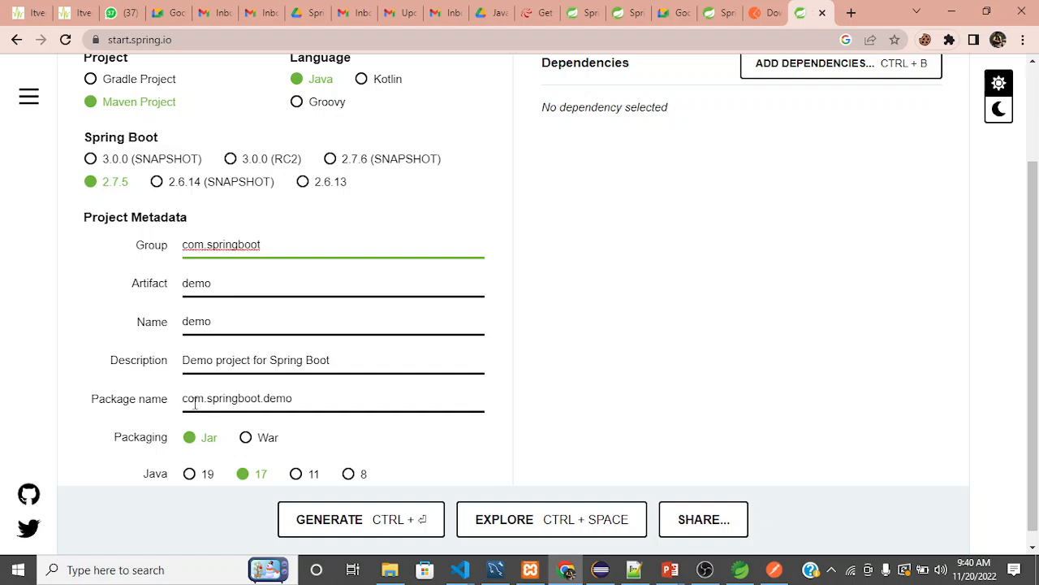
Set the project's Artifact to FirstProject.
{"action": "left_click", "coordinate": [222, 285]}
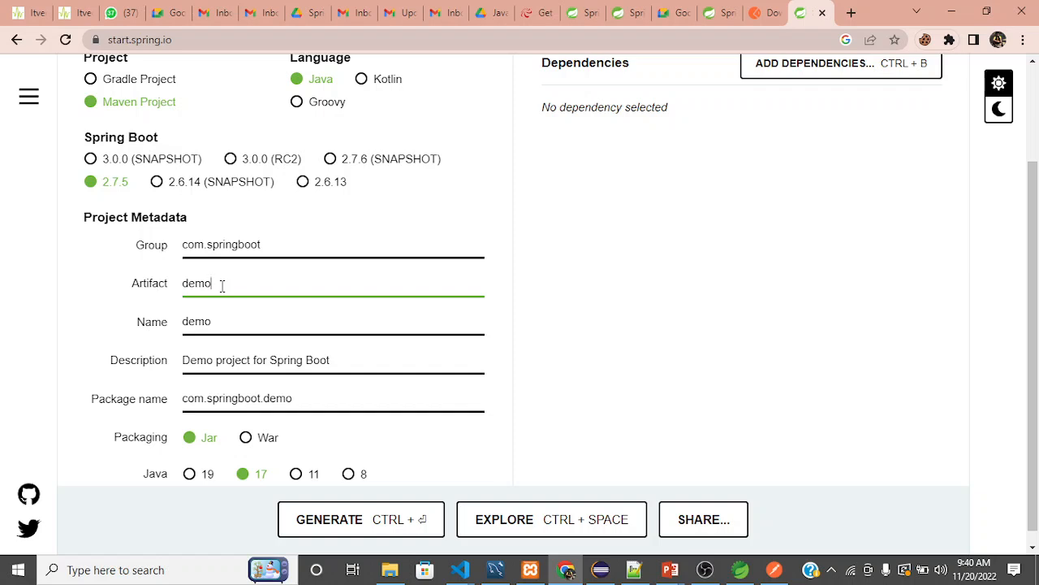
{"action": "key", "text": "BackSpace"}
{"action": "key", "text": "BackSpace"}
{"action": "key", "text": "BackSpace"}
{"action": "key", "text": "BackSpace"}
{"action": "type", "text": "FirstProject"}
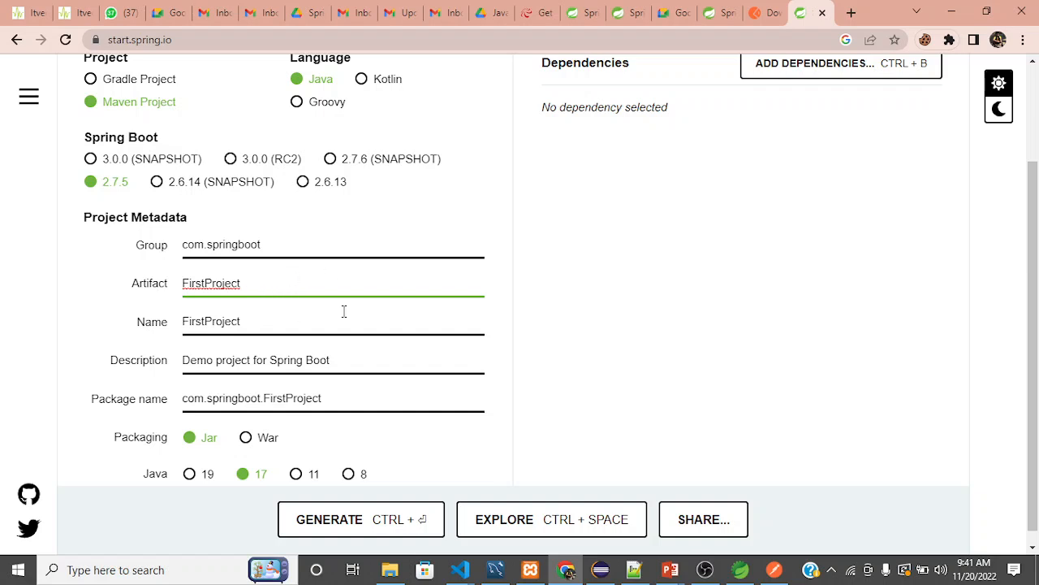
Replace the project description with "This is my first project".
{"action": "scroll", "coordinate": [335, 321], "scroll_direction": "down", "scroll_amount": 1}
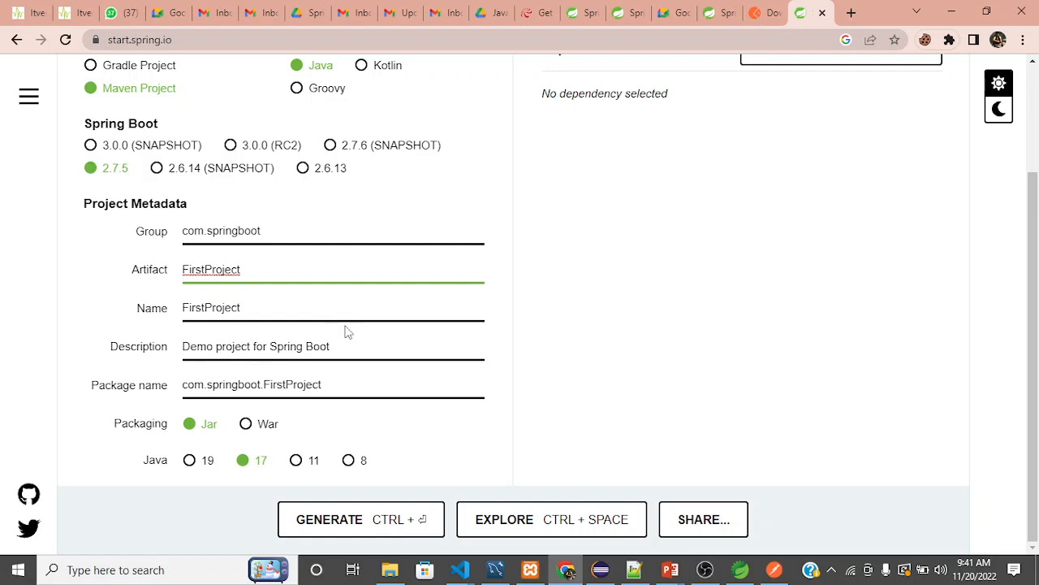
{"action": "left_click", "coordinate": [356, 346]}
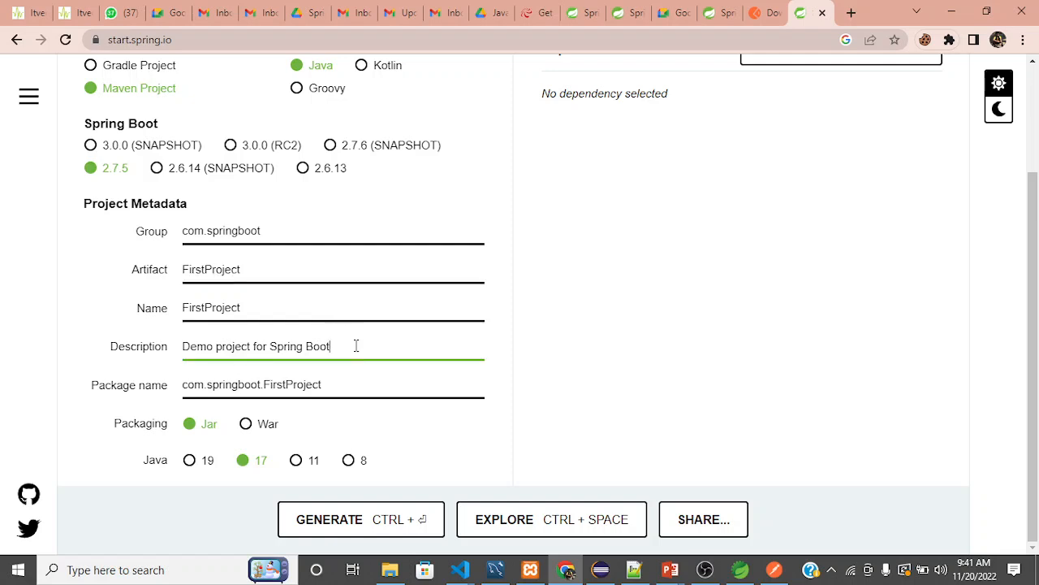
{"action": "left_click_drag", "start_coordinate": [356, 346], "coordinate": [171, 363]}
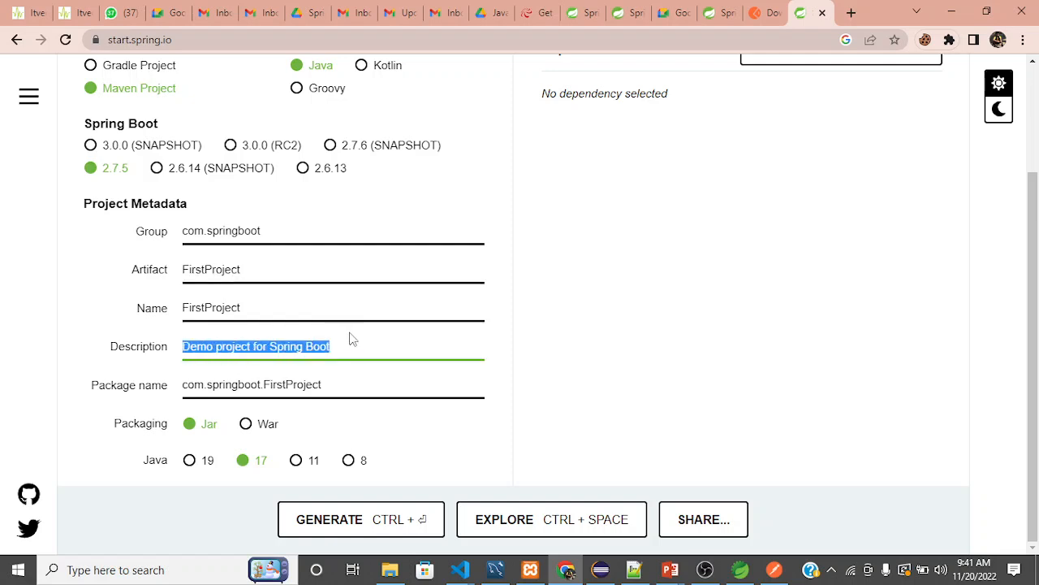
{"action": "type", "text": "This is "}
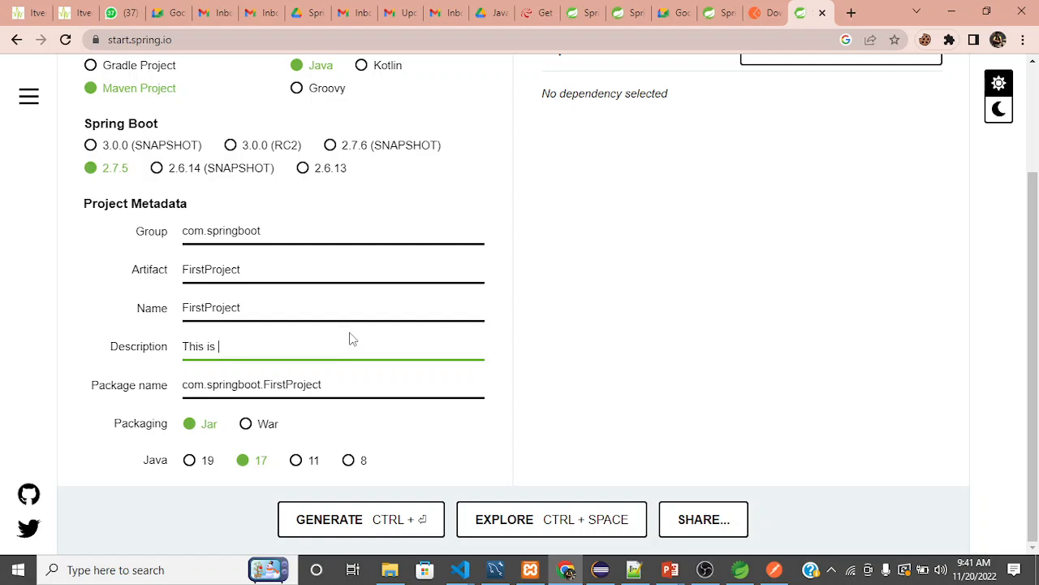
{"action": "type", "text": "my first project"}
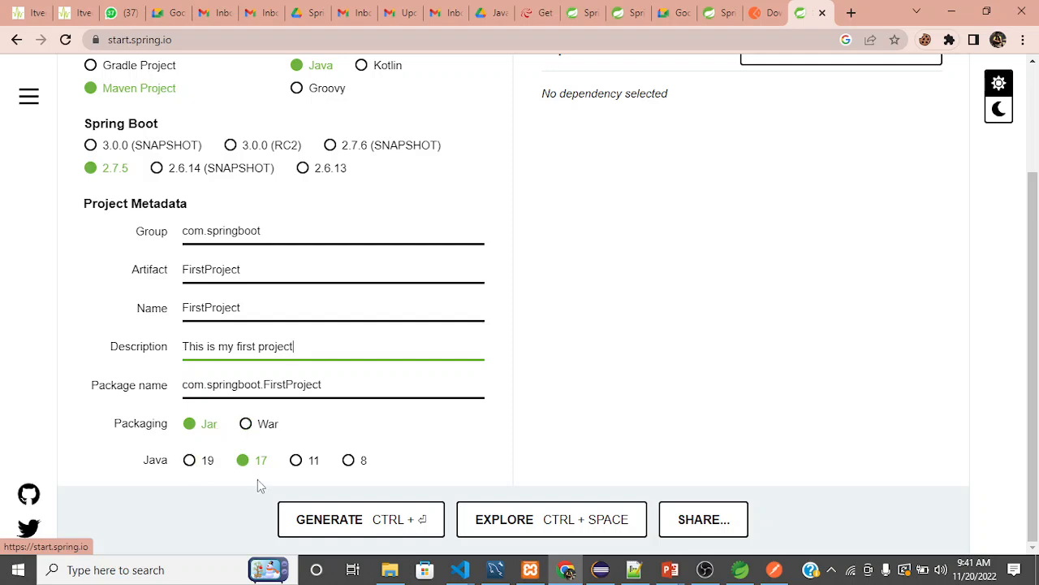
Switch to Spring Tool Suite 4 to check which Java version TestProject's JRE System Library uses, and return to Chrome.
{"action": "left_click", "coordinate": [739, 575]}
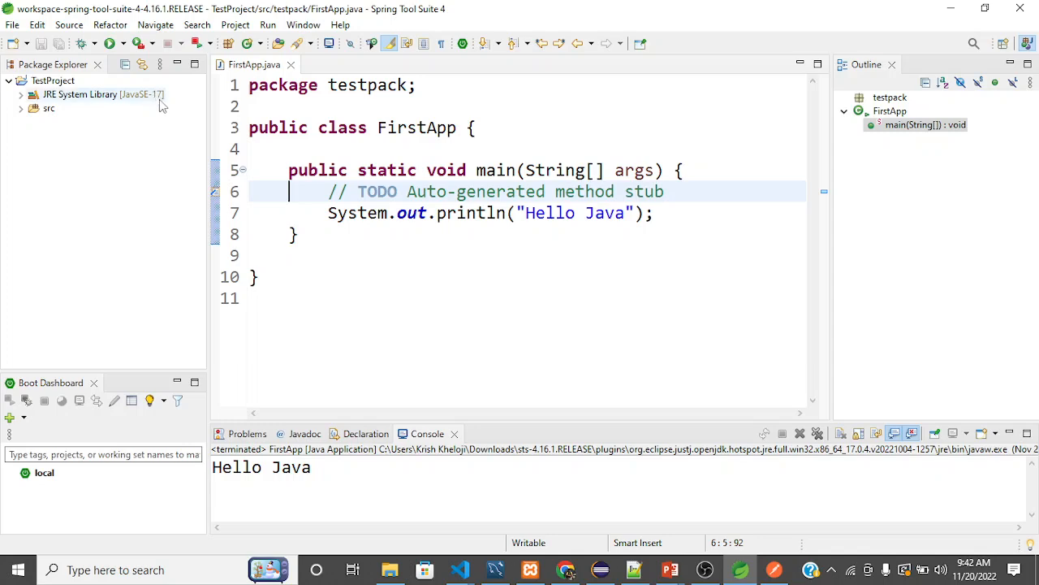
{"action": "key", "text": "alt+Tab"}
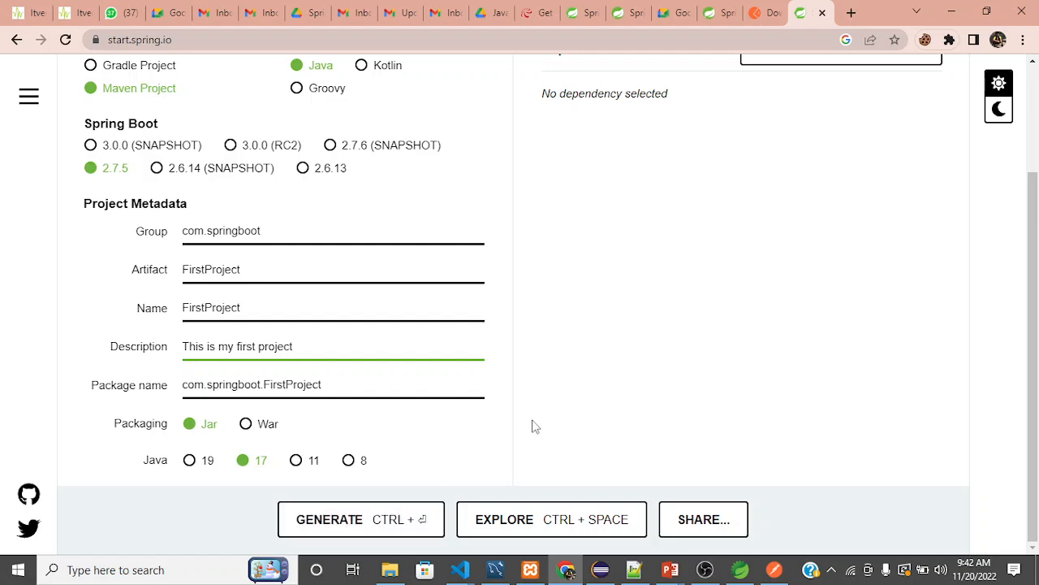
Search the dependencies for "spring" and add Spring Web to the project.
{"action": "scroll", "coordinate": [747, 197], "scroll_direction": "up", "scroll_amount": 3}
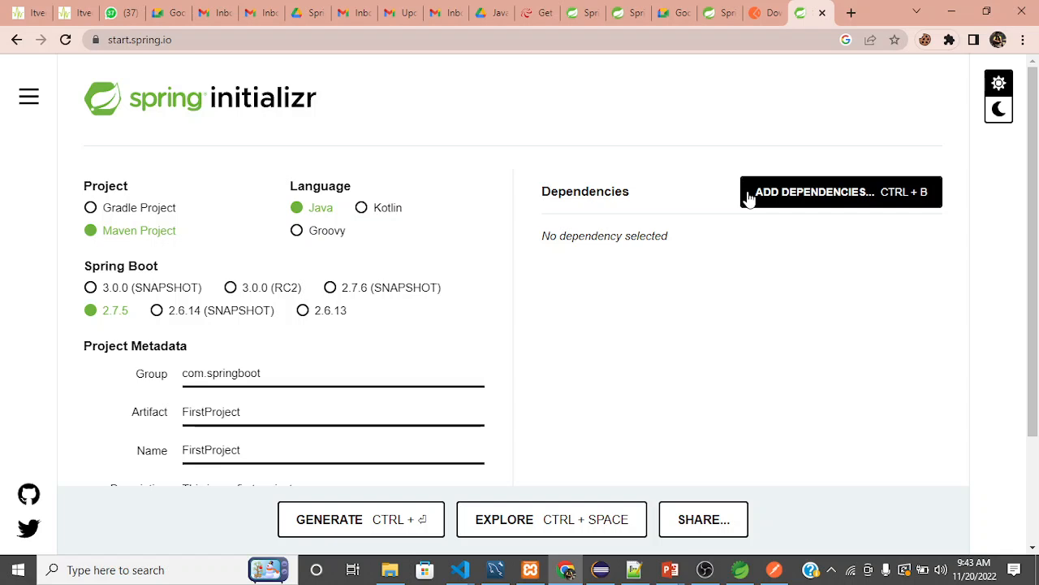
{"action": "scroll", "coordinate": [749, 199], "scroll_direction": "down", "scroll_amount": 1}
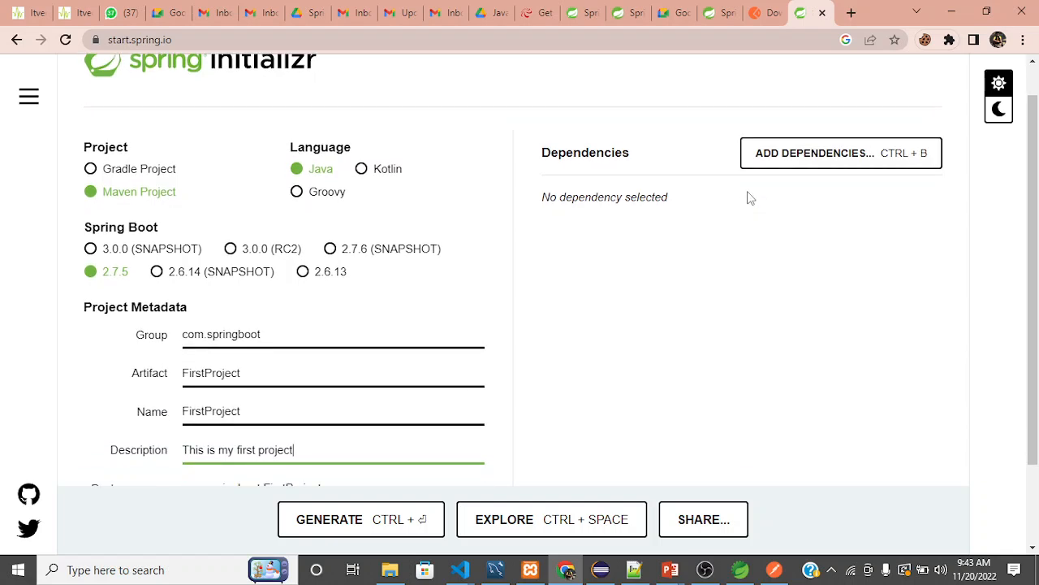
{"action": "left_click", "coordinate": [830, 165]}
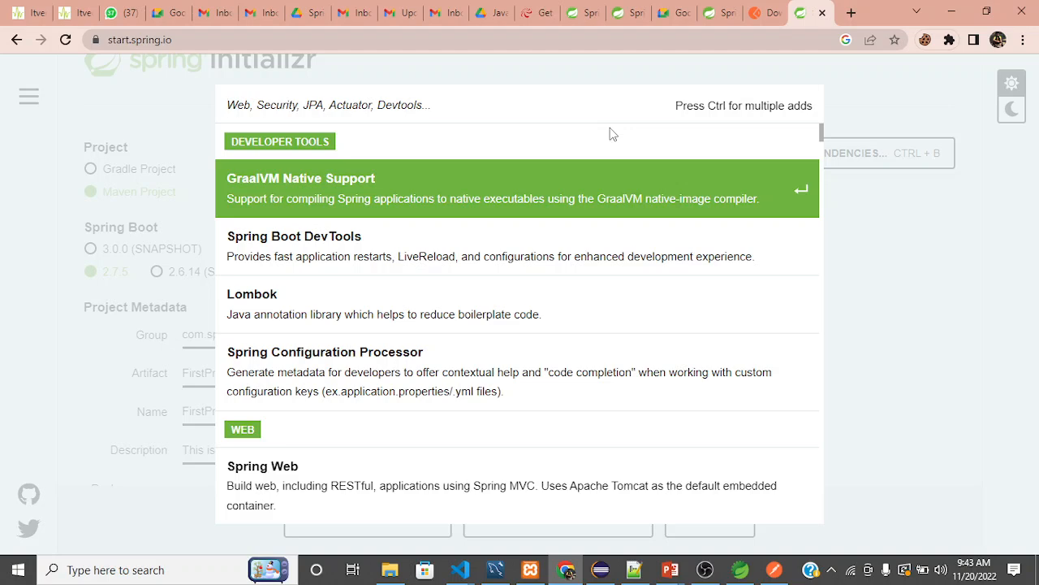
{"action": "type", "text": "spring"}
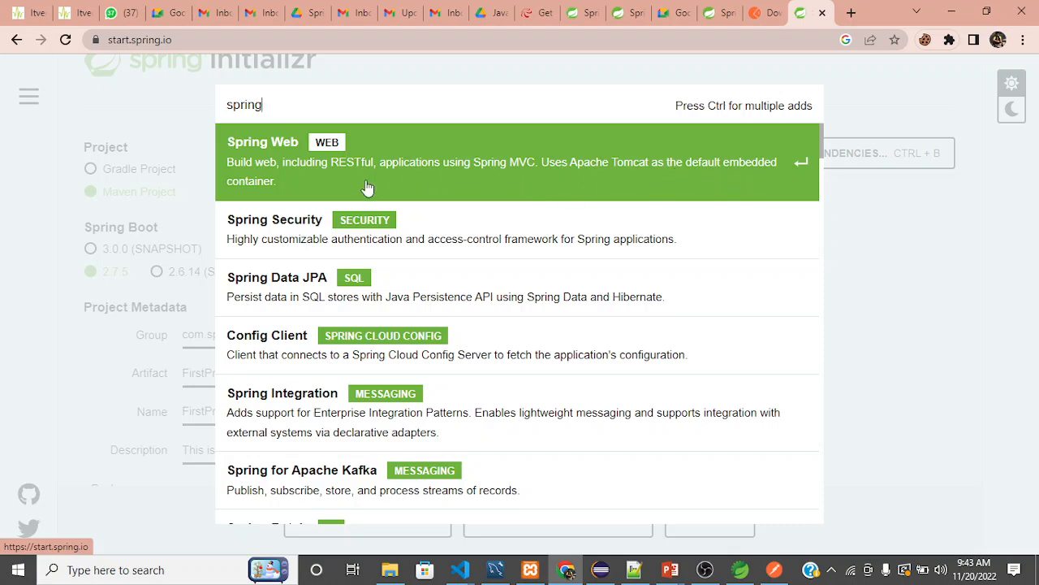
{"action": "left_click", "coordinate": [439, 165]}
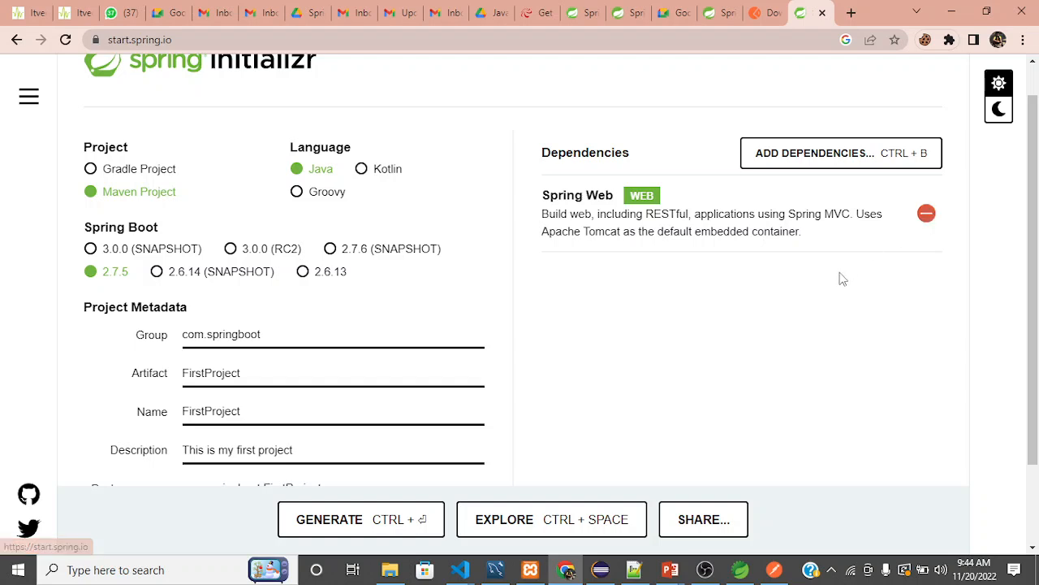
Add the Spring Data JPA and MySQL Driver dependencies to the project.
{"action": "left_click", "coordinate": [810, 155]}
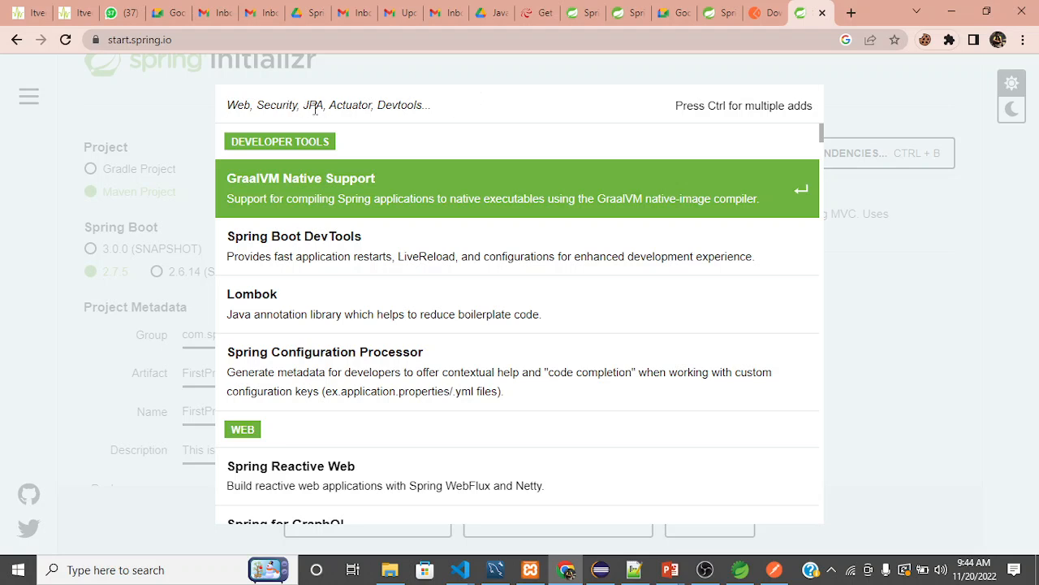
{"action": "type", "text": "jpa"}
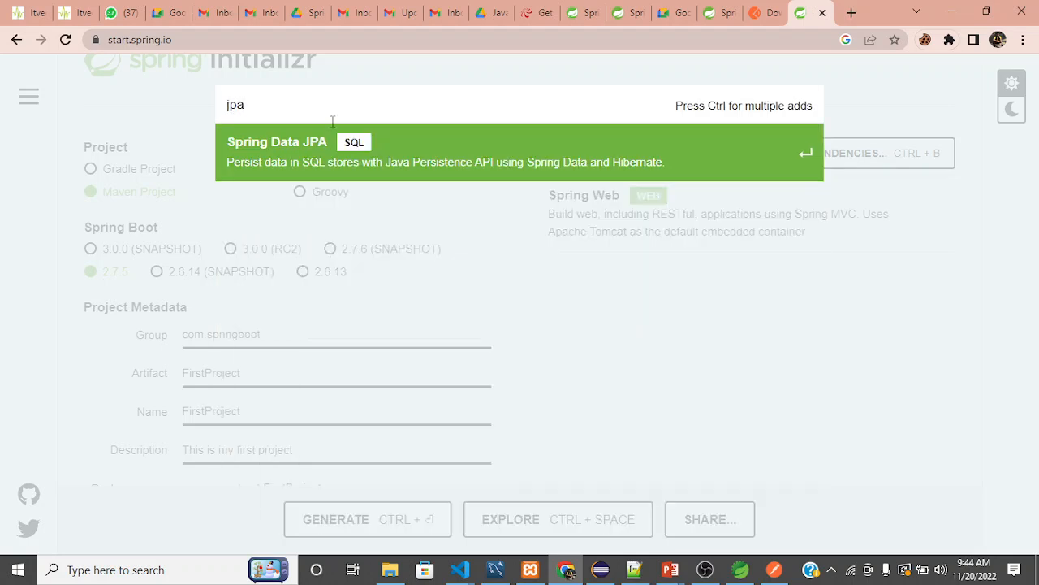
{"action": "left_click", "coordinate": [352, 166]}
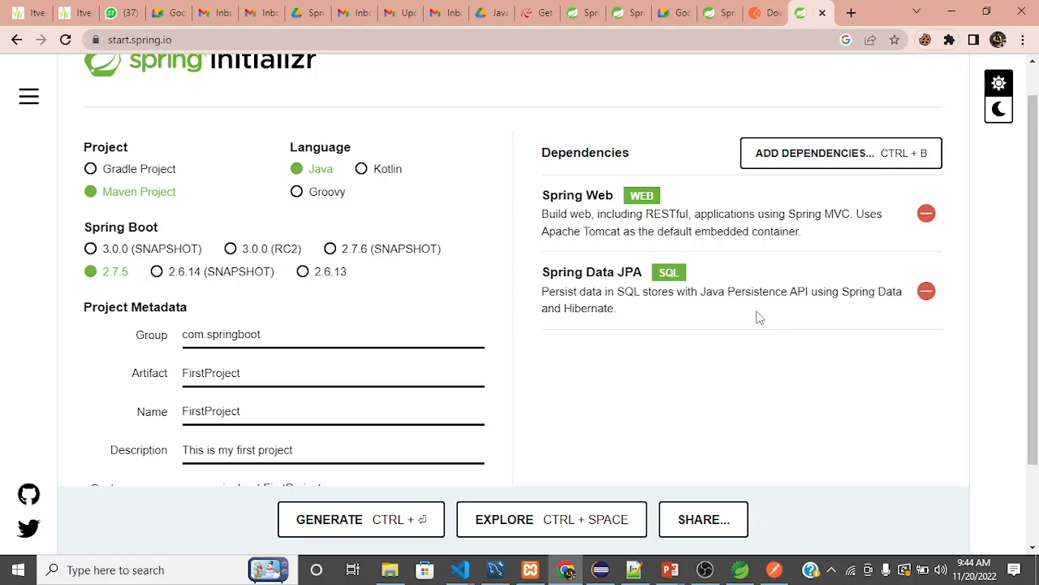
{"action": "left_click", "coordinate": [800, 173]}
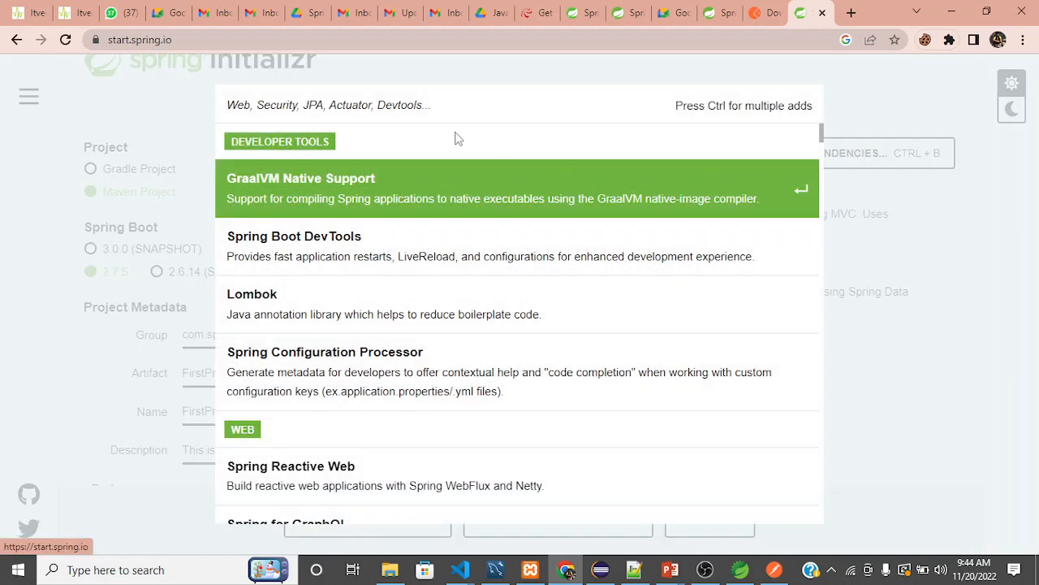
{"action": "type", "text": "mysq"}
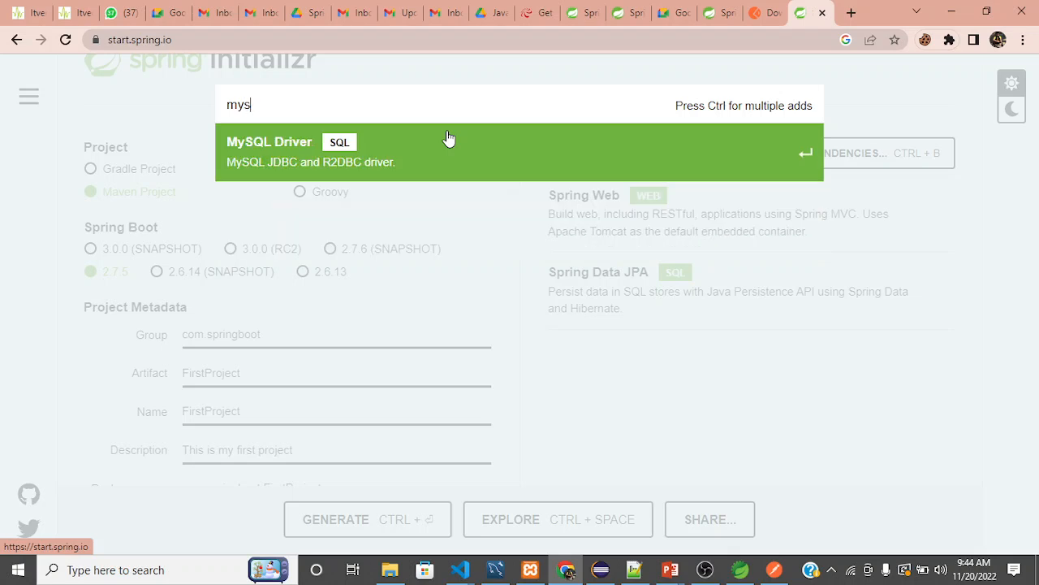
{"action": "left_click", "coordinate": [268, 166]}
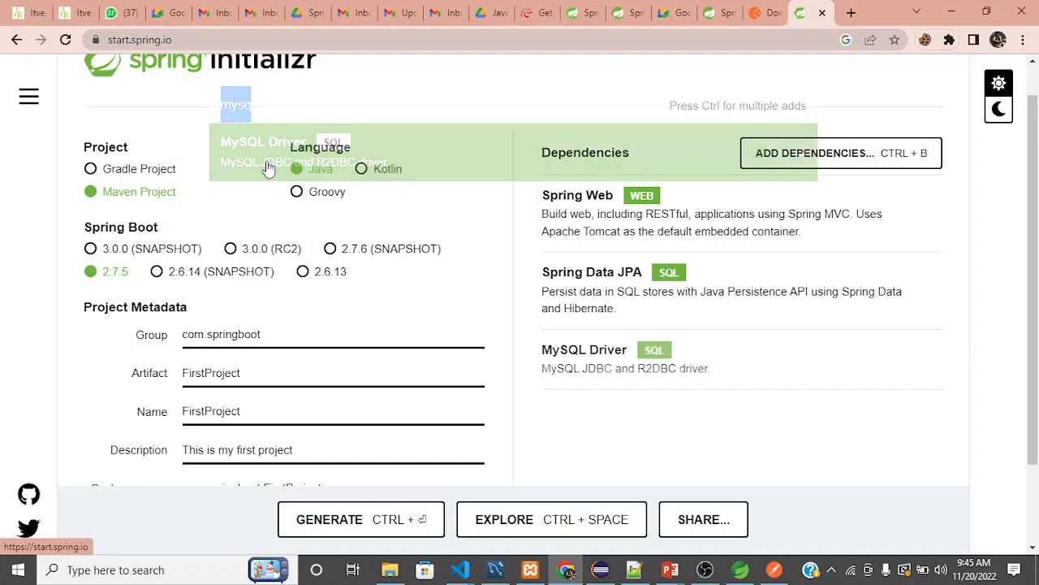
Search the dependencies for "thy" and add Thymeleaf to the project.
{"action": "left_click", "coordinate": [808, 154]}
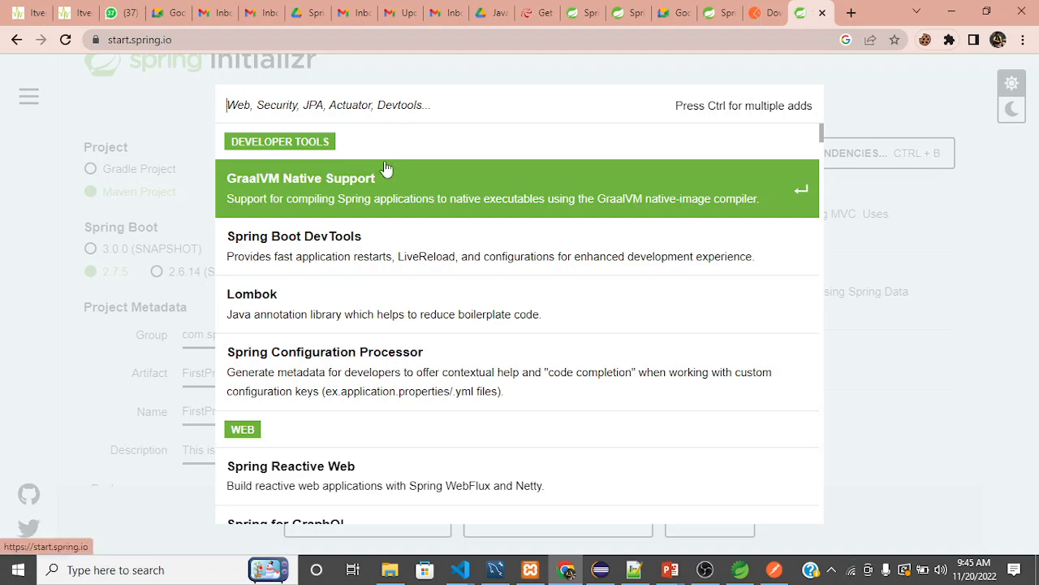
{"action": "type", "text": "th"}
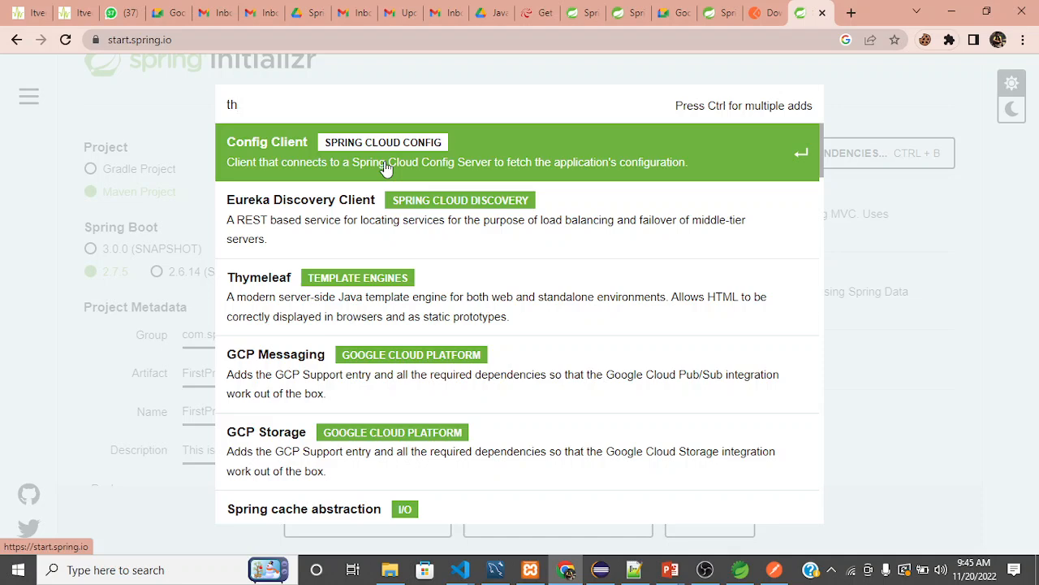
{"action": "type", "text": "em"}
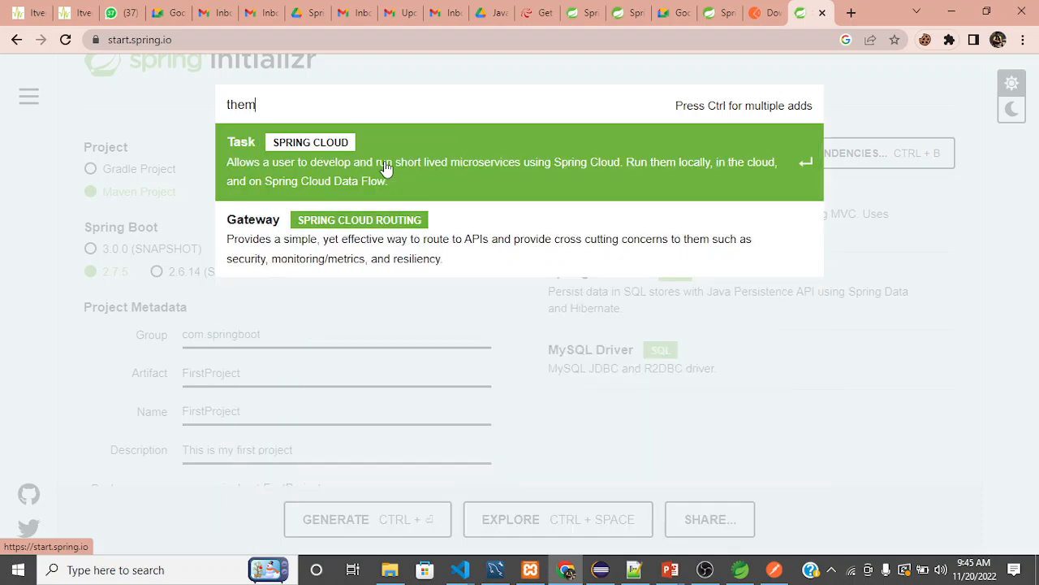
{"action": "key", "text": "BackSpace"}
{"action": "key", "text": "BackSpace"}
{"action": "key", "text": "BackSpace"}
{"action": "key", "text": "BackSpace"}
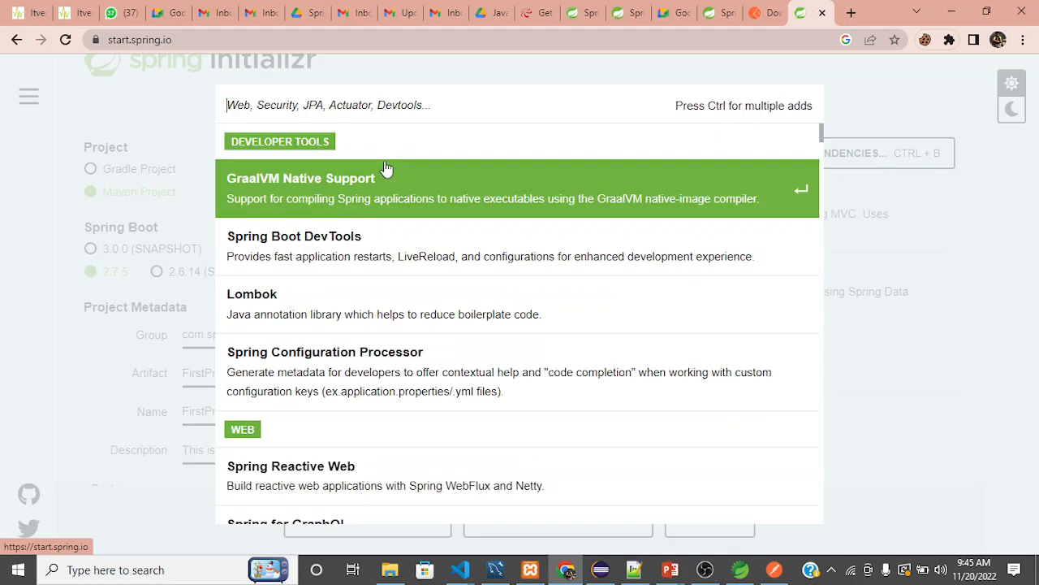
{"action": "type", "text": "thy"}
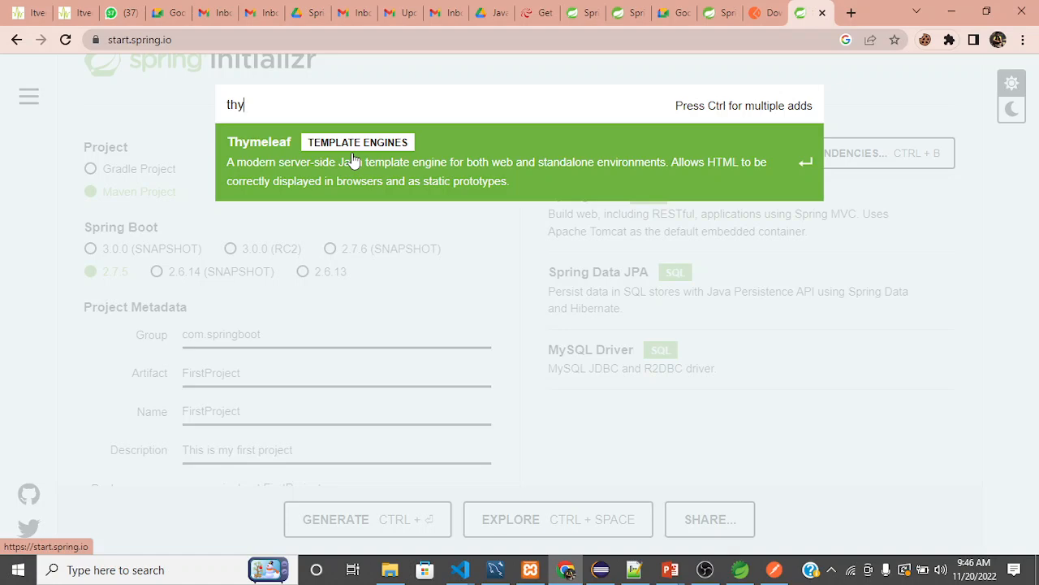
{"action": "left_click", "coordinate": [418, 158]}
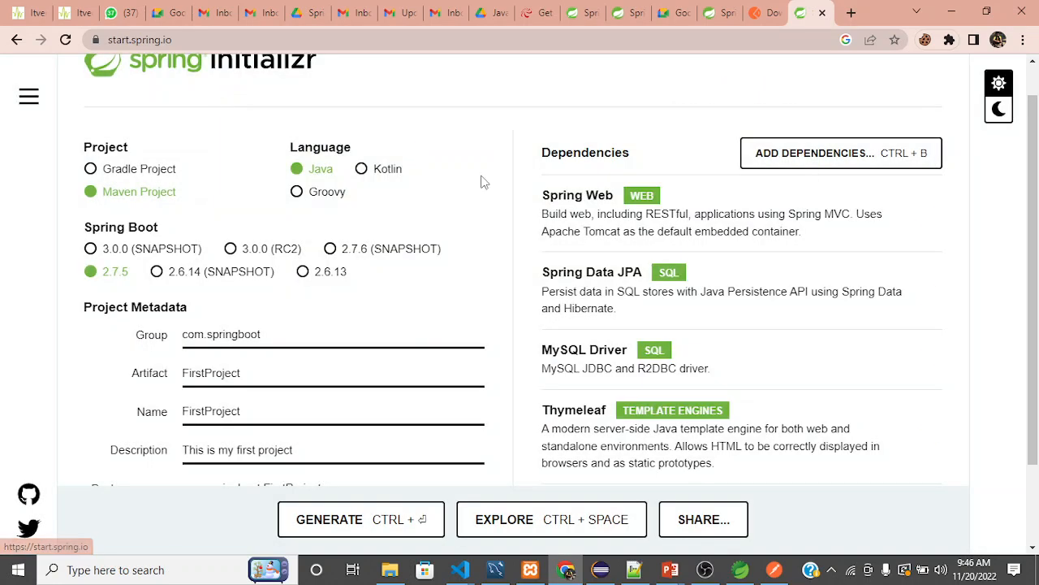
Review the project settings and chosen dependencies, and generate the FirstProject archive.
{"action": "scroll", "coordinate": [657, 353], "scroll_direction": "down", "scroll_amount": 1}
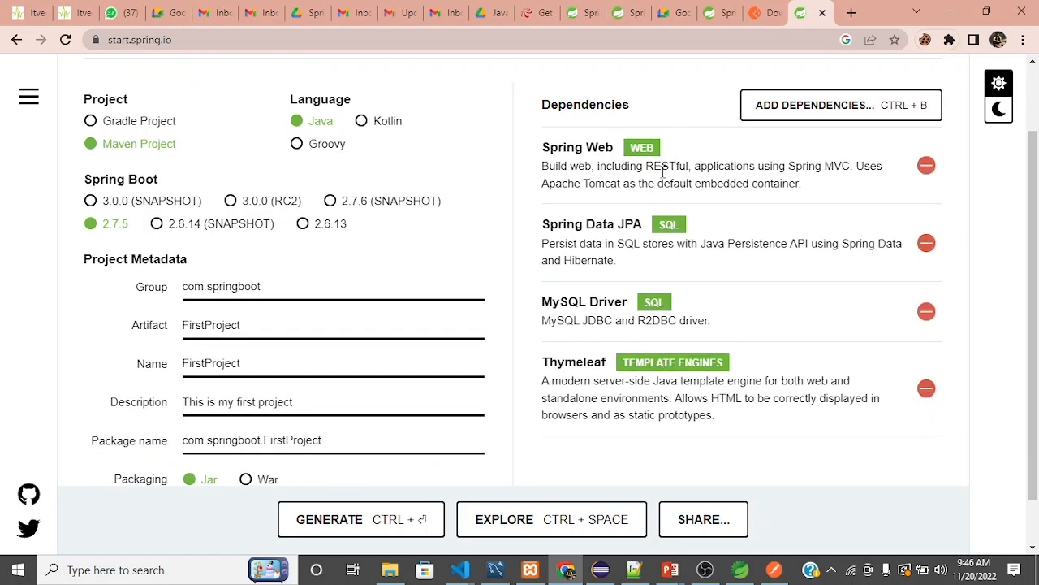
{"action": "scroll", "coordinate": [562, 353], "scroll_direction": "down", "scroll_amount": 1}
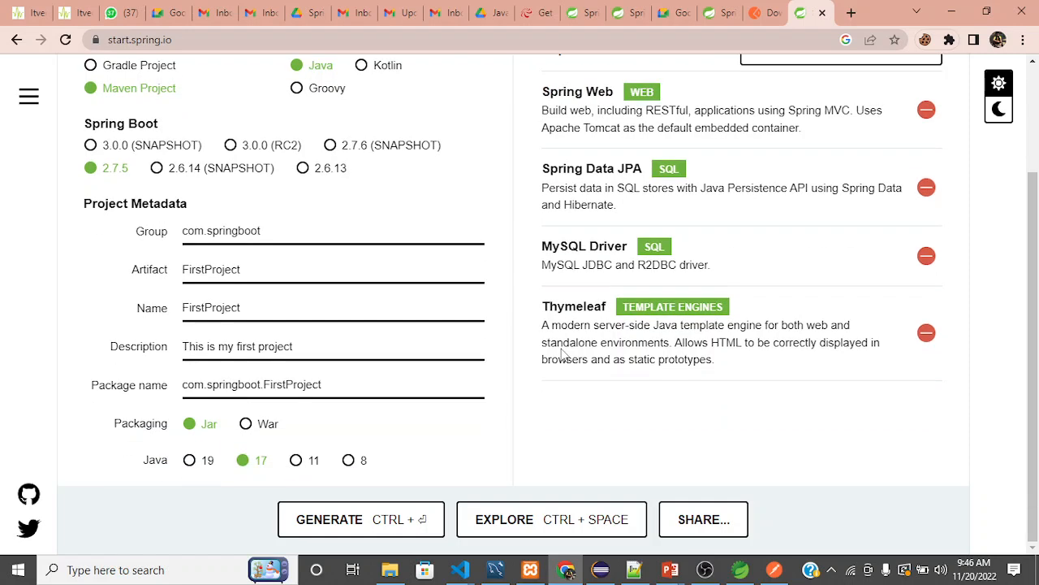
{"action": "scroll", "coordinate": [562, 353], "scroll_direction": "up", "scroll_amount": 2}
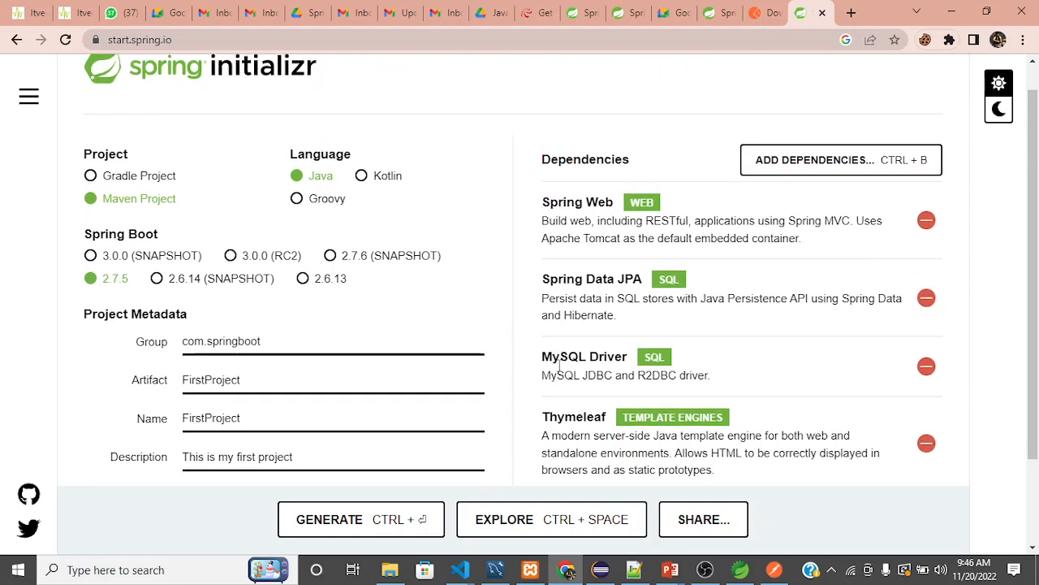
{"action": "scroll", "coordinate": [561, 357], "scroll_direction": "down", "scroll_amount": 2}
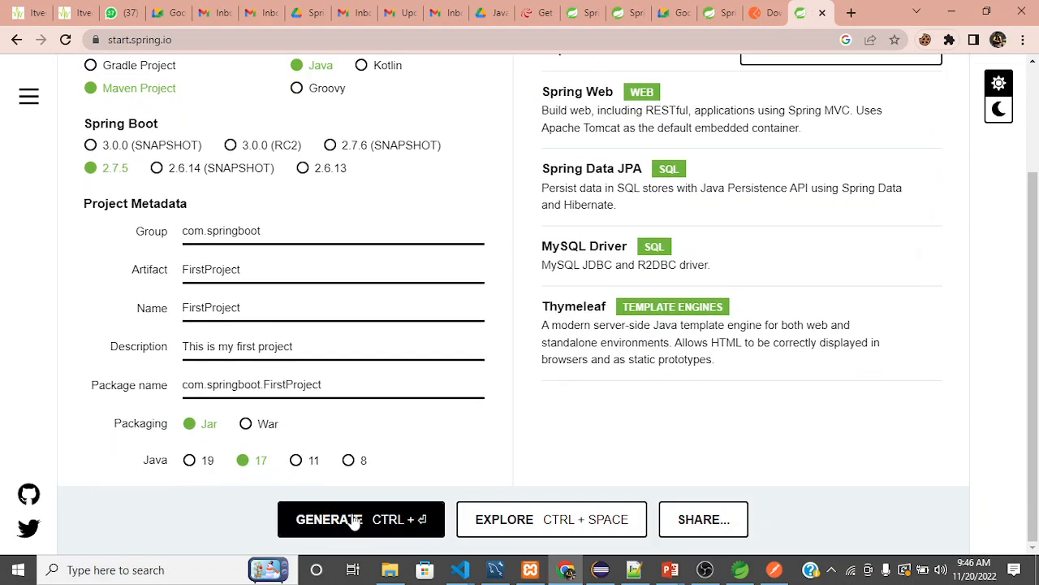
{"action": "left_click", "coordinate": [355, 520]}
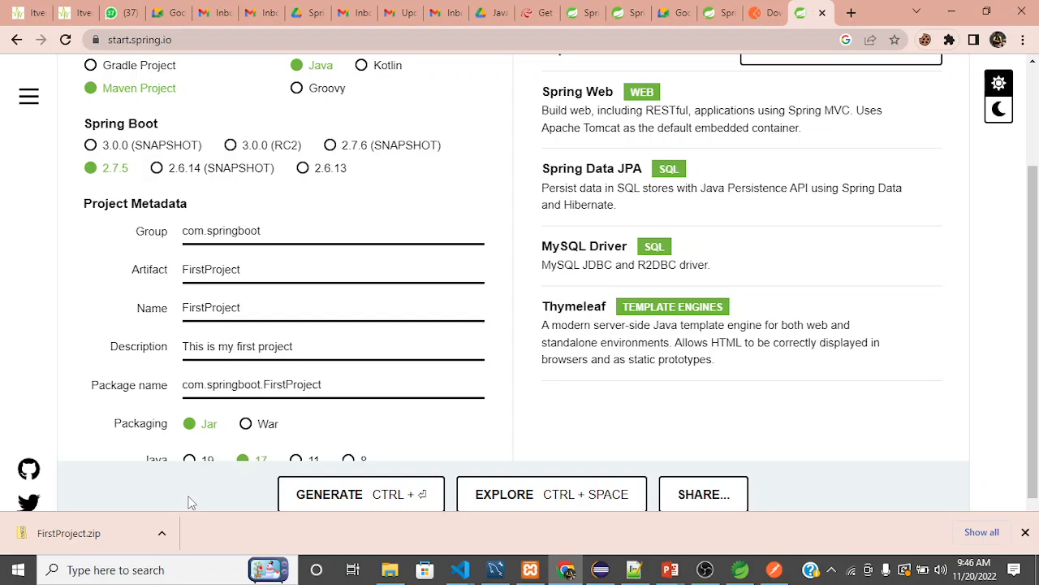
{"action": "left_click", "coordinate": [705, 569]}
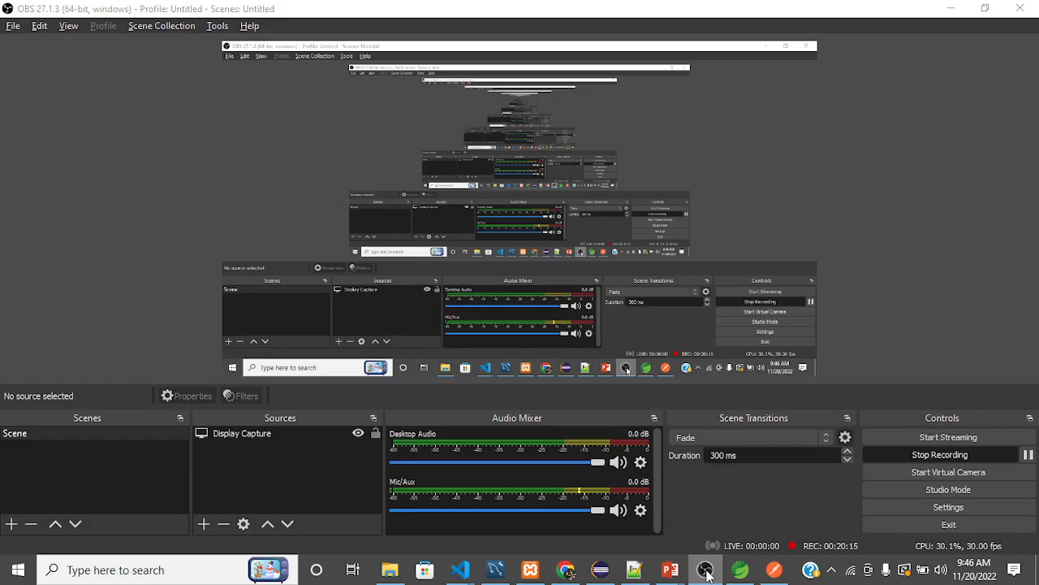
{"action": "left_click", "coordinate": [705, 570]}
{"action": "scroll", "coordinate": [541, 416], "scroll_direction": "down", "scroll_amount": 1}
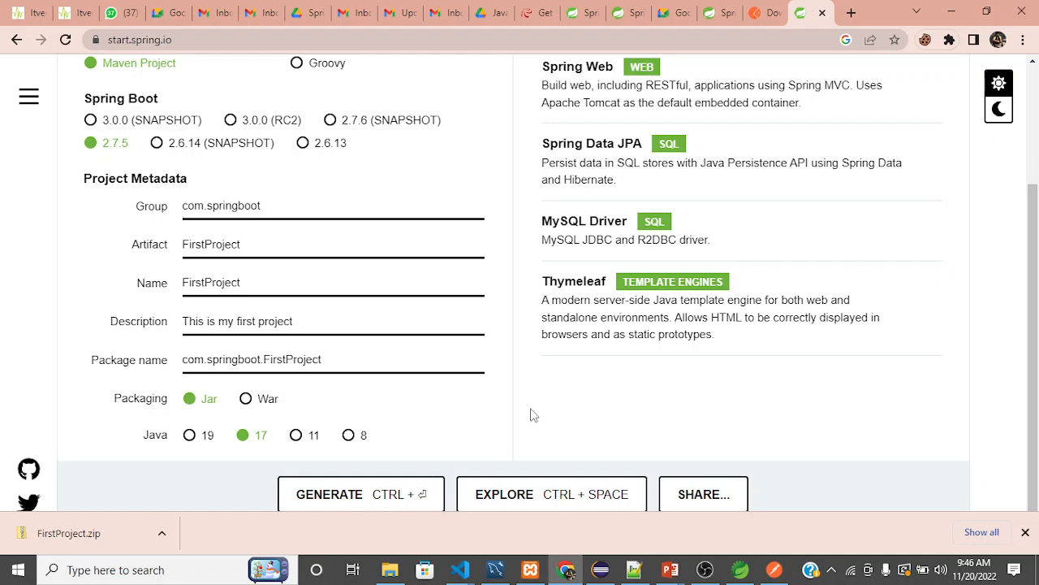
Show the downloaded FirstProject.zip in its folder.
{"action": "left_click", "coordinate": [165, 528]}
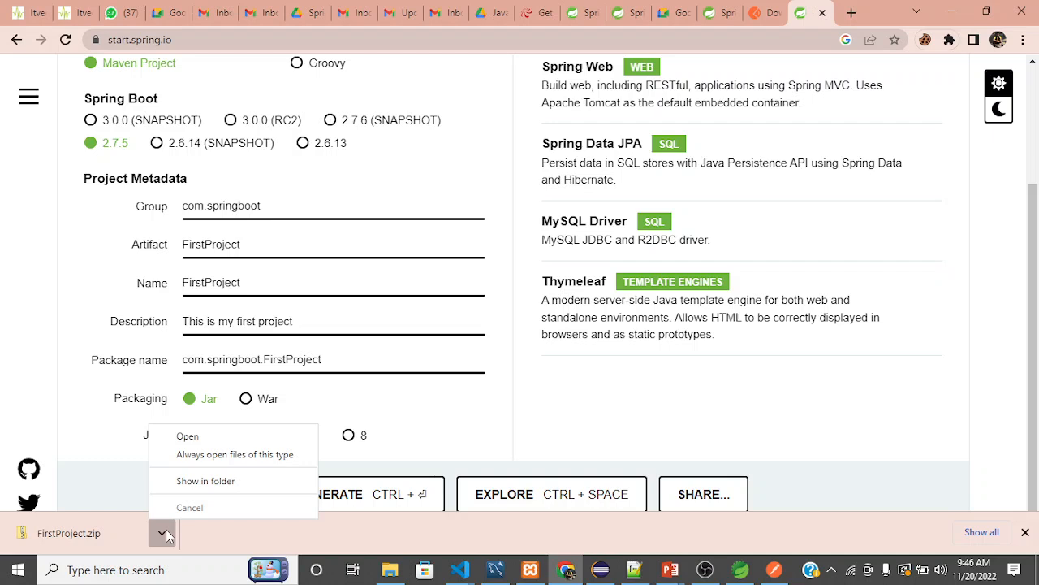
{"action": "left_click", "coordinate": [182, 482]}
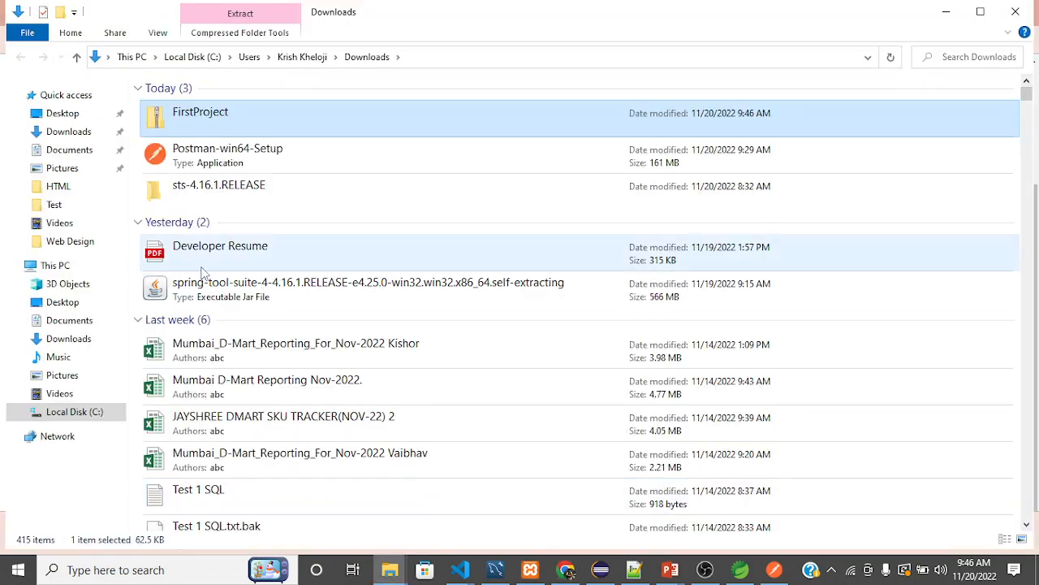
{"action": "right_click", "coordinate": [221, 118]}
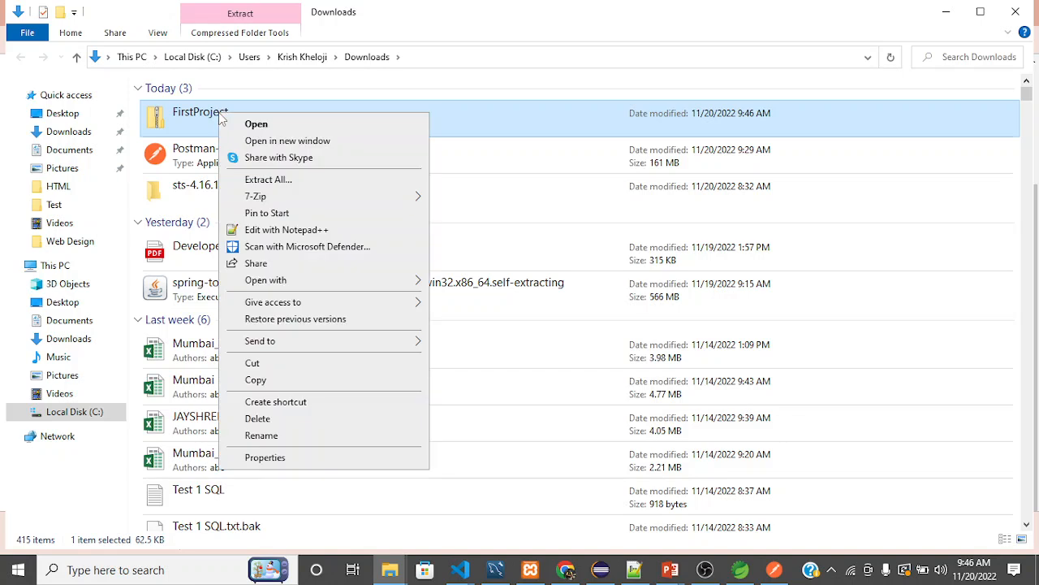
{"action": "mouse_move", "coordinate": [298, 202]}
{"action": "left_click", "coordinate": [54, 486]}
{"action": "left_click", "coordinate": [55, 487]}
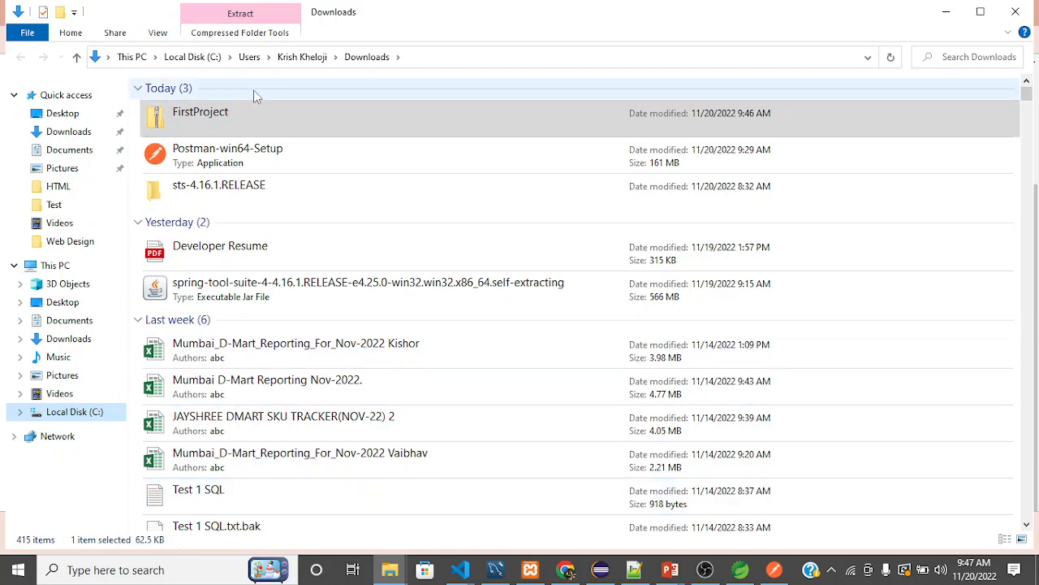
Extract FirstProject.zip with 7-Zip into a FirstProject subfolder of Downloads, keeping full pathnames.
{"action": "left_click", "coordinate": [231, 127]}
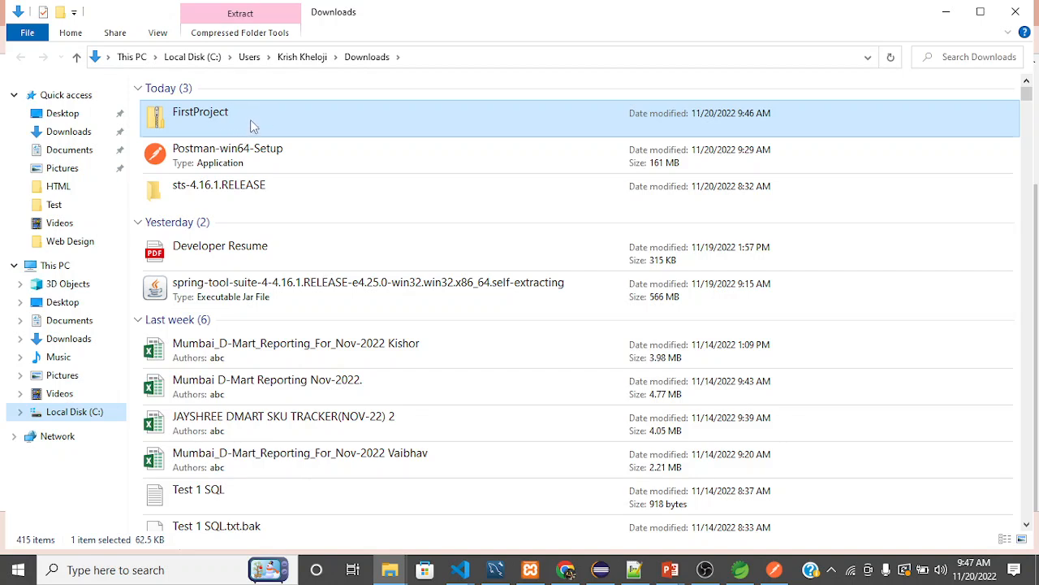
{"action": "right_click", "coordinate": [251, 121]}
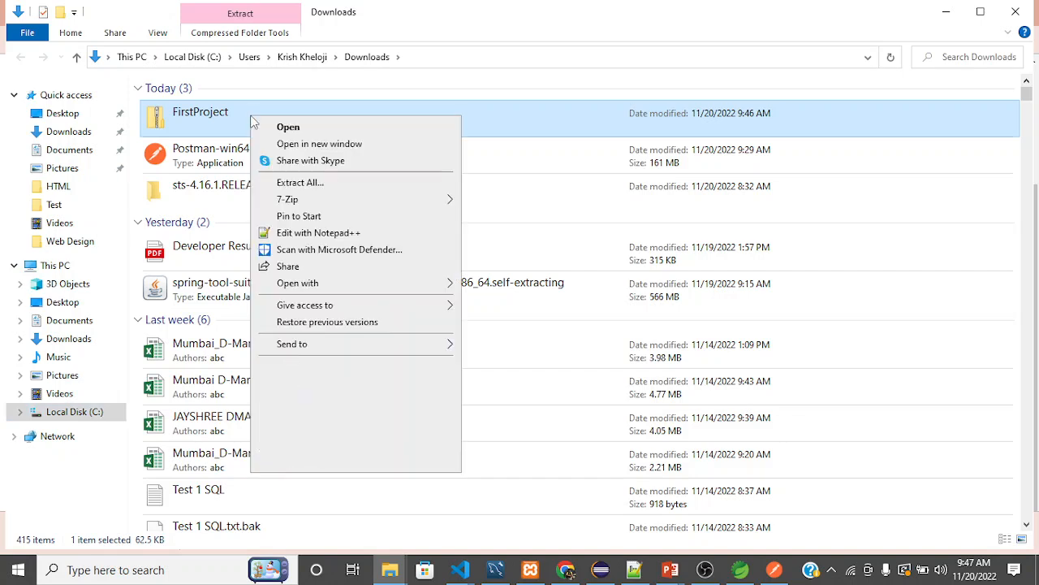
{"action": "mouse_move", "coordinate": [340, 200]}
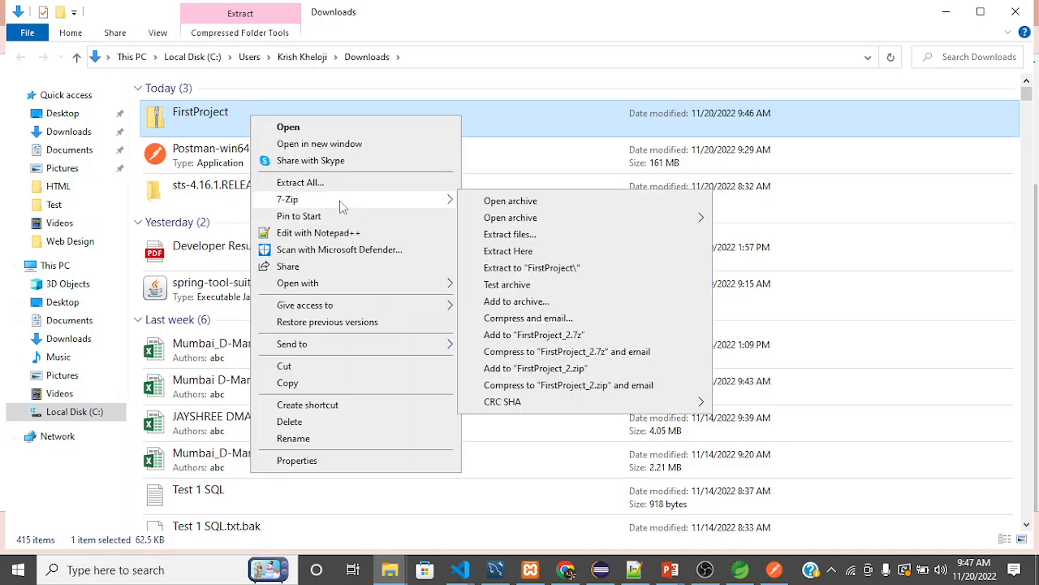
{"action": "left_click", "coordinate": [510, 235]}
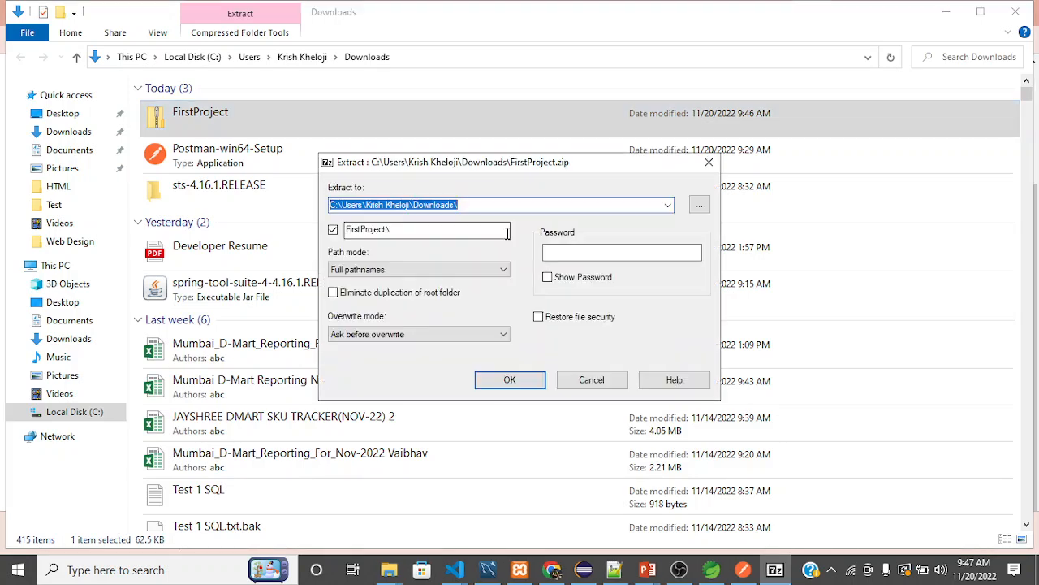
{"action": "left_click", "coordinate": [510, 380]}
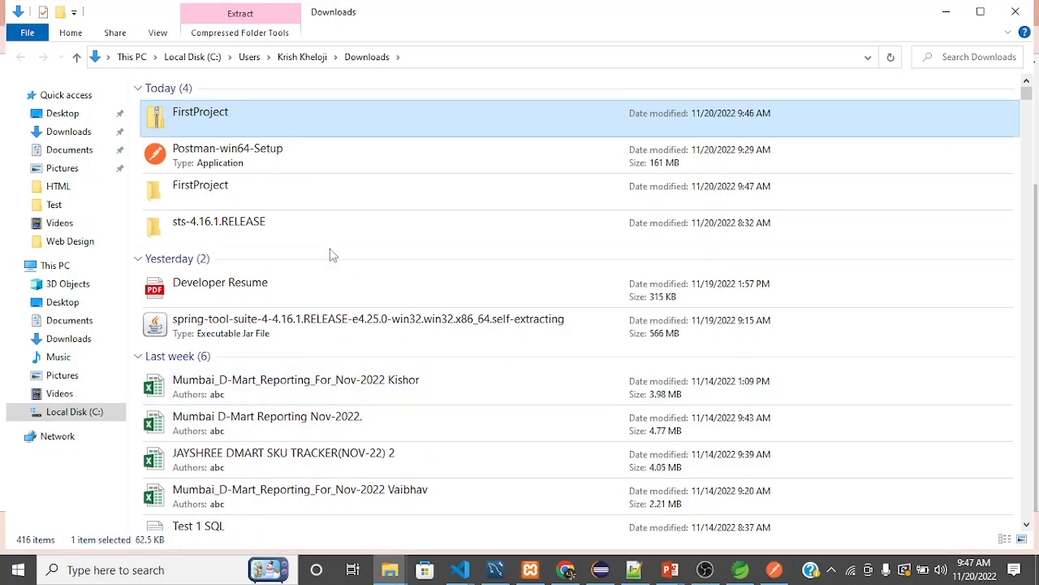
Open the extracted FirstProject folder and the FirstProject folder nested inside it.
{"action": "double_click", "coordinate": [240, 203]}
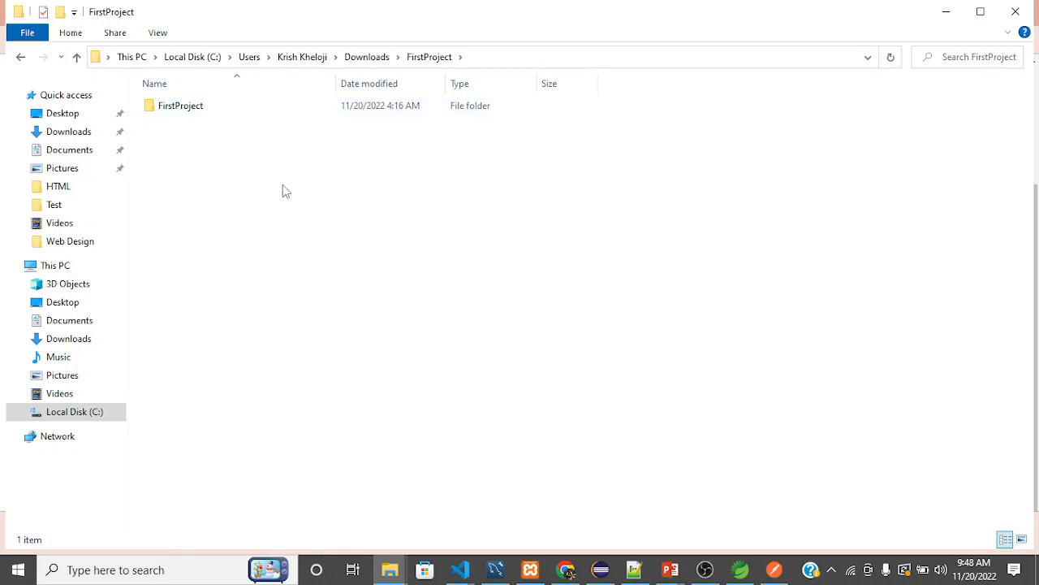
{"action": "key", "text": "alt+Left"}
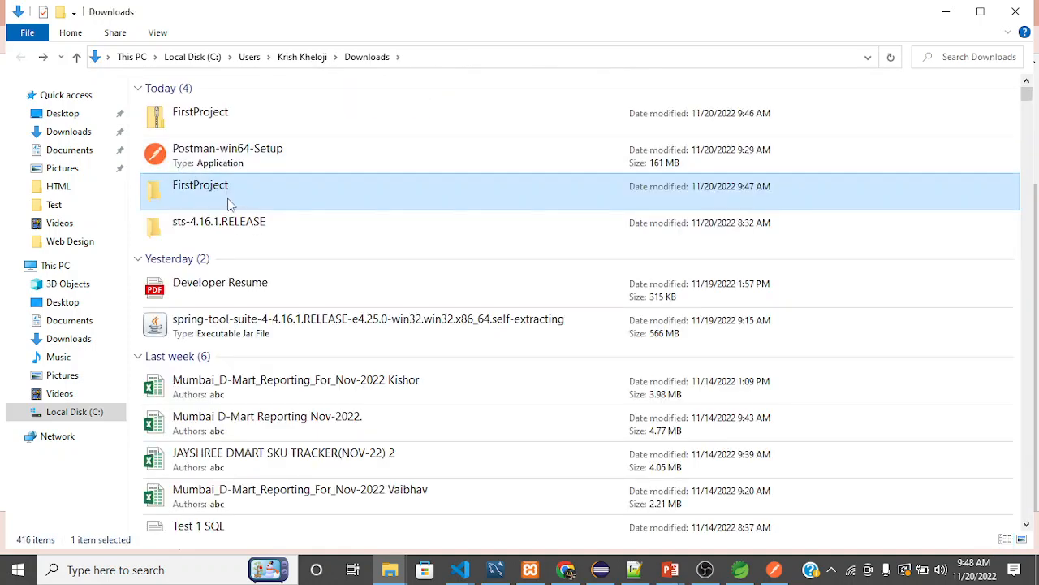
{"action": "double_click", "coordinate": [231, 206]}
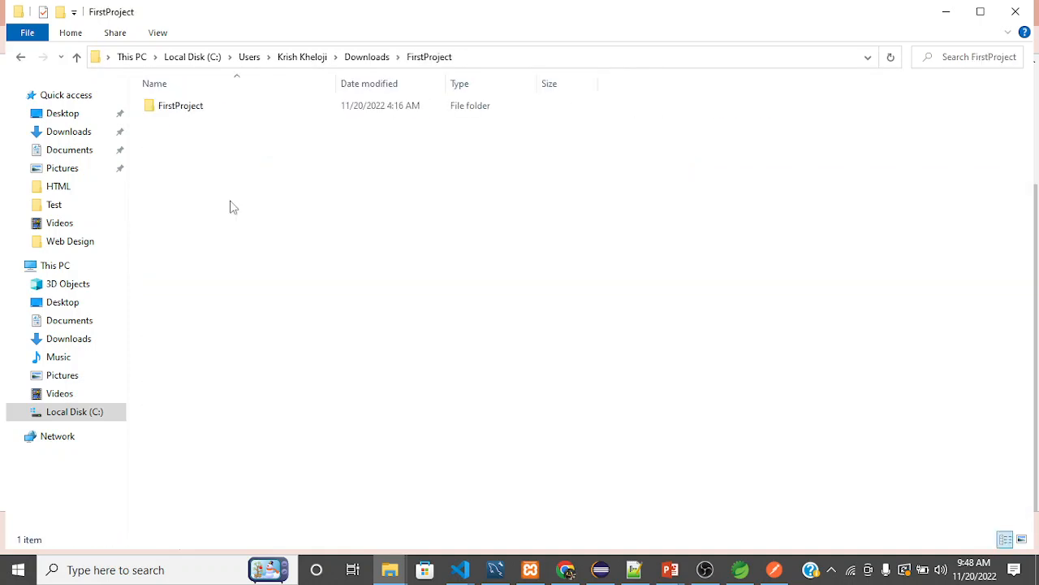
{"action": "double_click", "coordinate": [194, 113]}
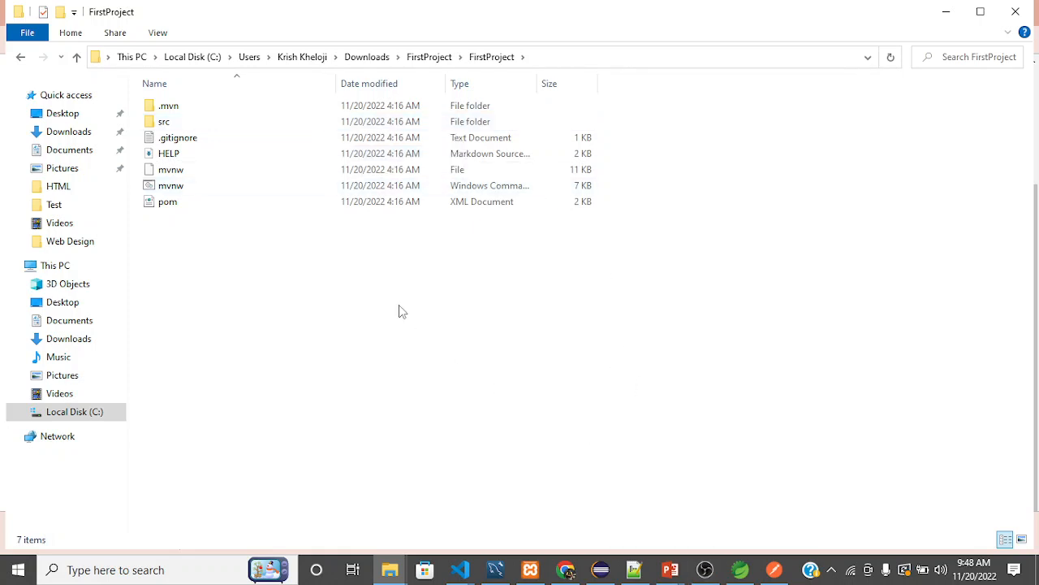
Look into the project's src/main folder and return to the inner FirstProject folder.
{"action": "double_click", "coordinate": [181, 124]}
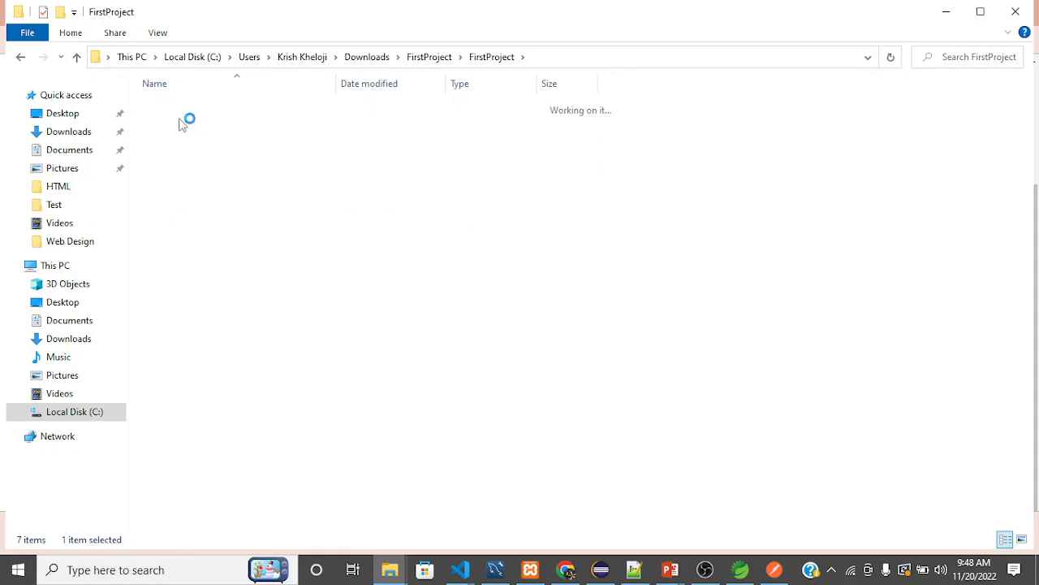
{"action": "double_click", "coordinate": [177, 112]}
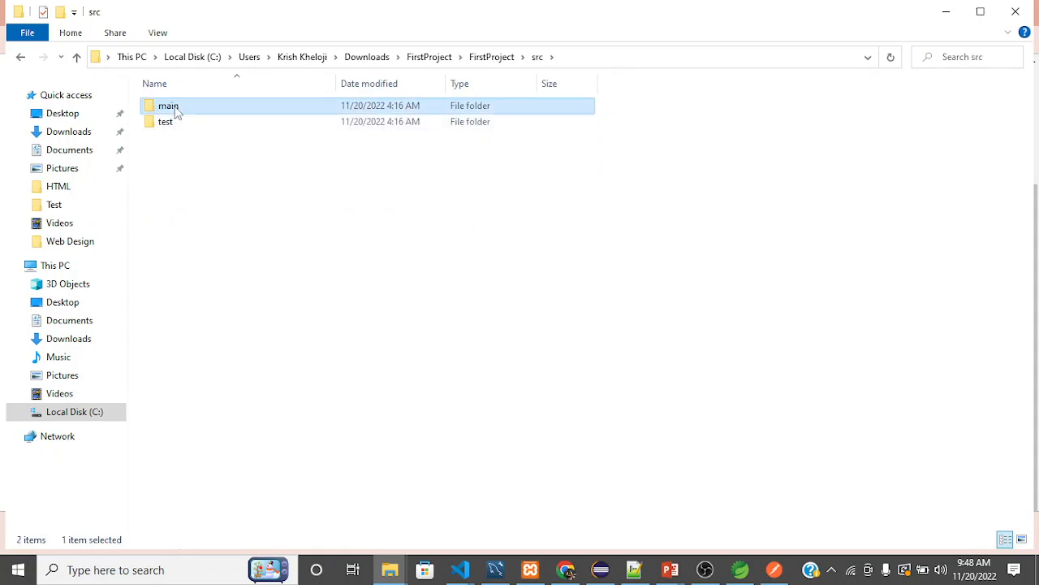
{"action": "left_click", "coordinate": [504, 65]}
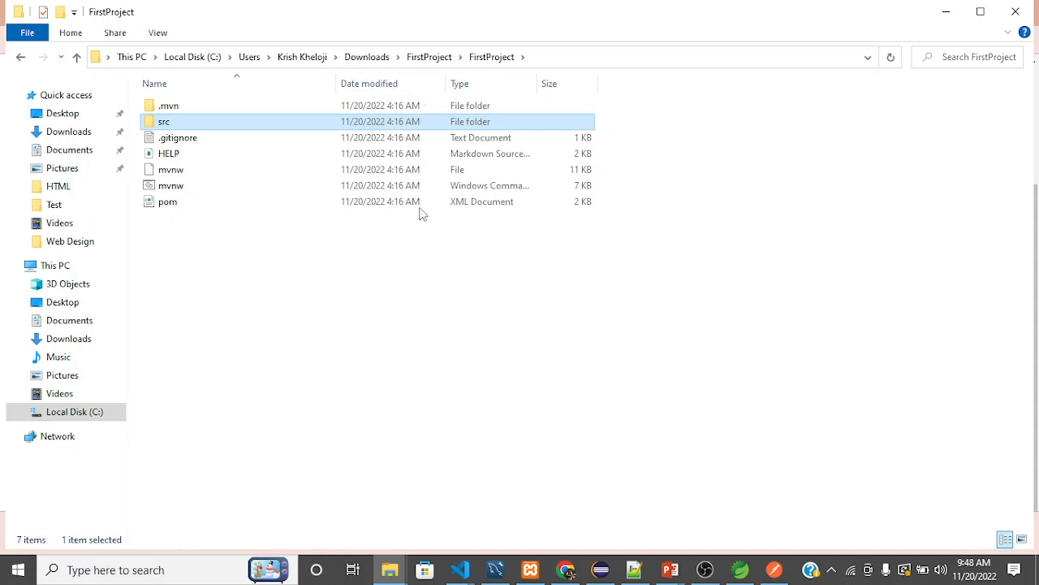
Switch to Eclipse IDE, expand the existing FirstProject to examine its folder structure, and collapse it again.
{"action": "mouse_move", "coordinate": [615, 576]}
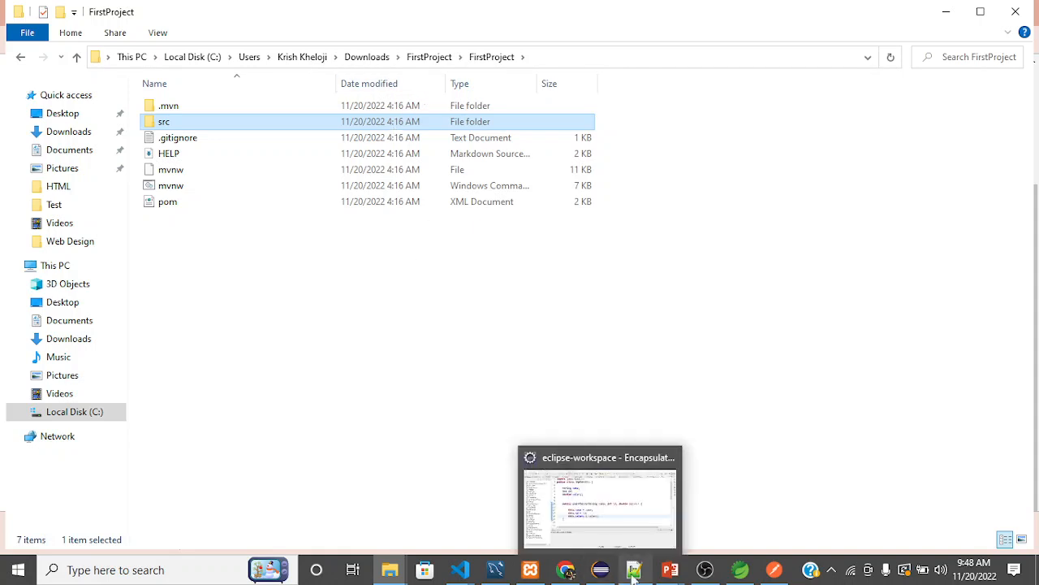
{"action": "mouse_move", "coordinate": [703, 575]}
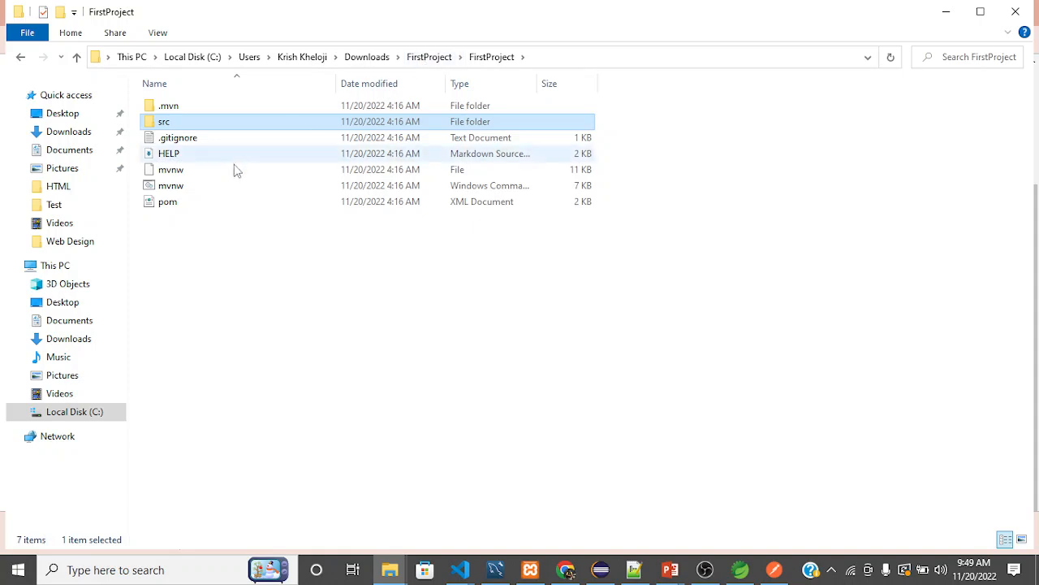
{"action": "left_click", "coordinate": [221, 244]}
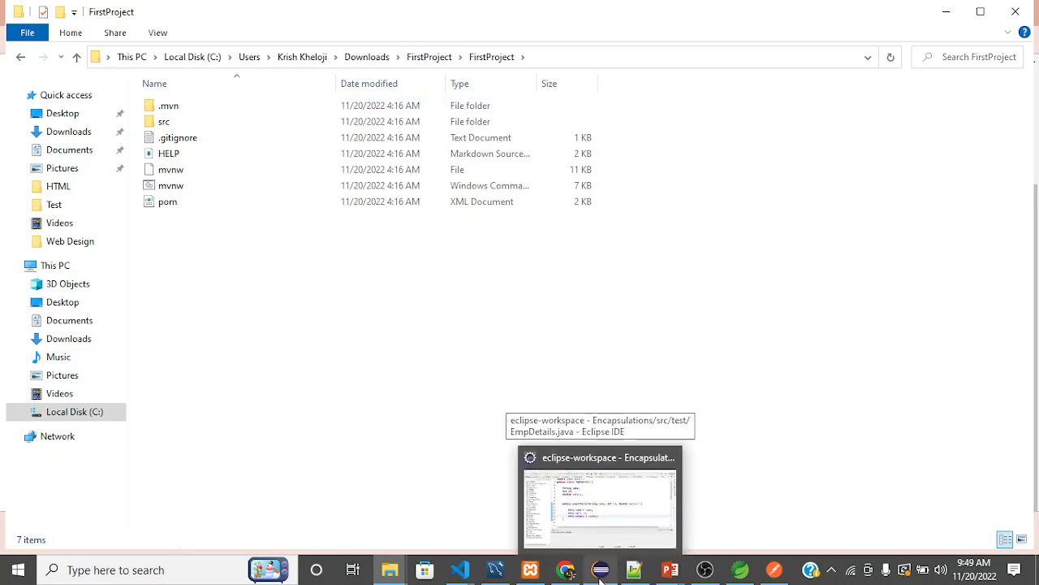
{"action": "left_click", "coordinate": [600, 571]}
{"action": "left_click", "coordinate": [512, 268]}
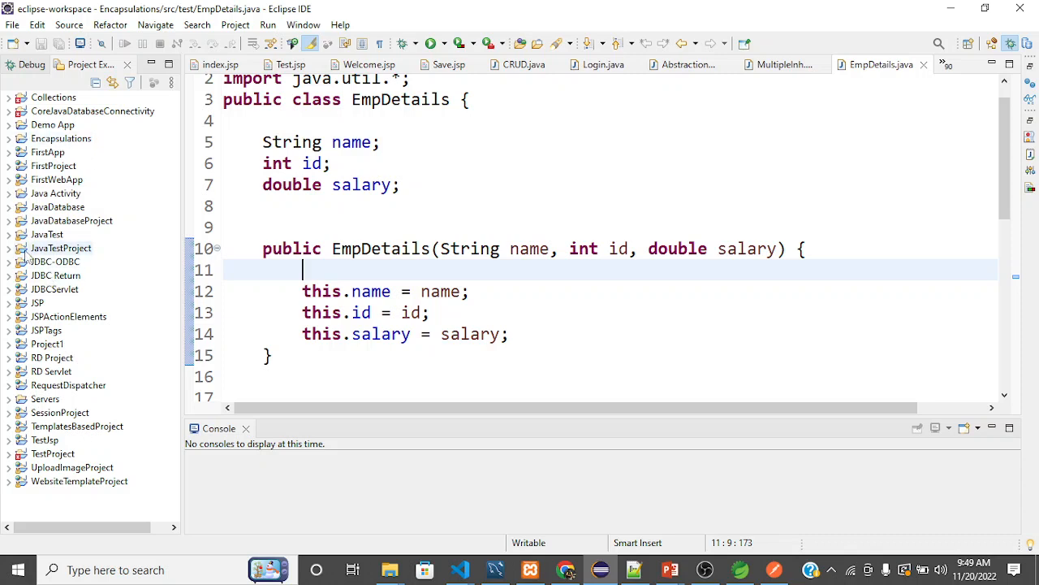
{"action": "left_click", "coordinate": [10, 167]}
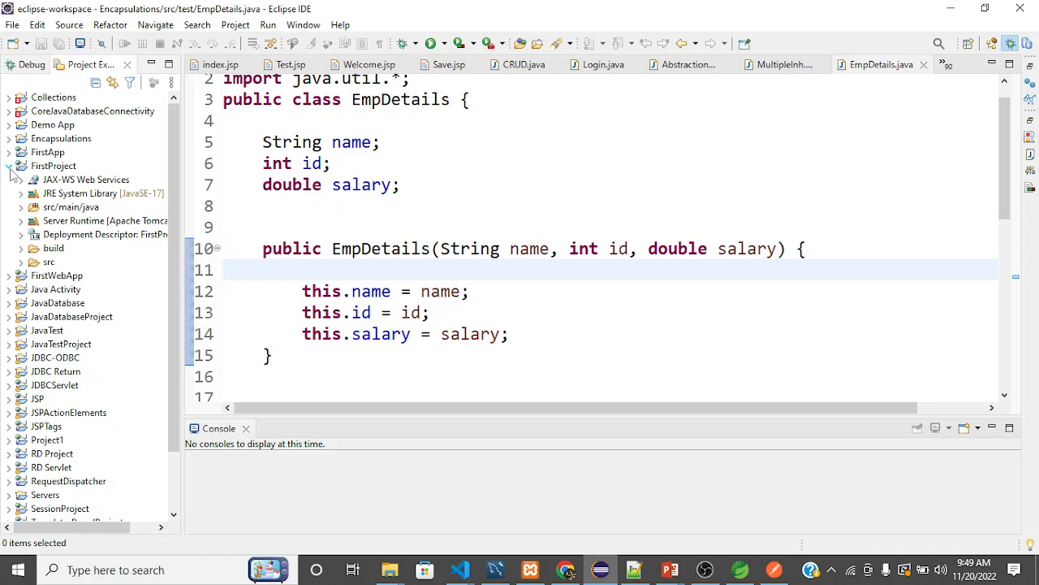
{"action": "left_click", "coordinate": [9, 167]}
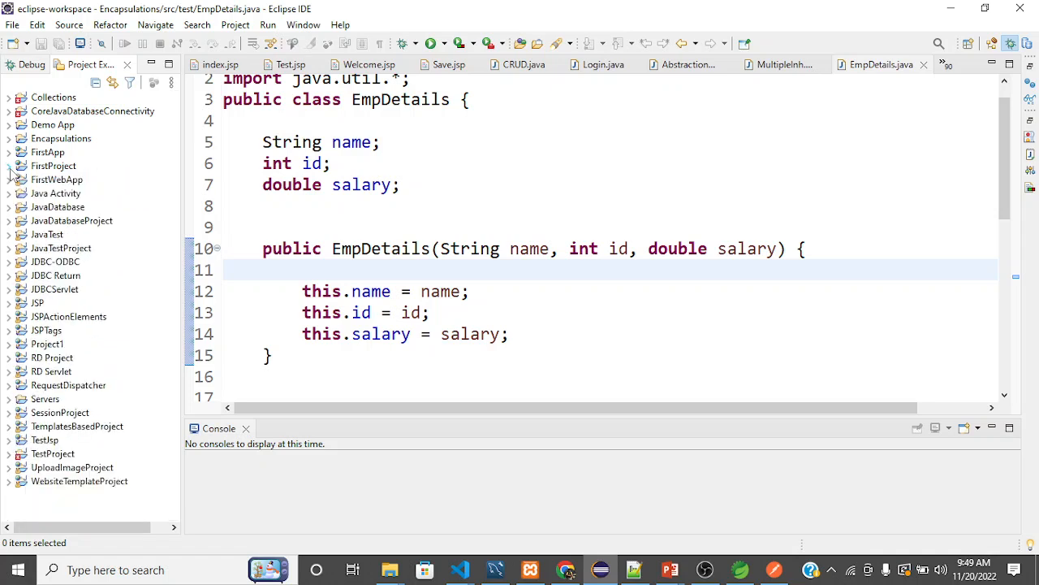
Rename the existing FirstProject project in the workspace to FirstProjectAdv.
{"action": "left_click", "coordinate": [49, 167]}
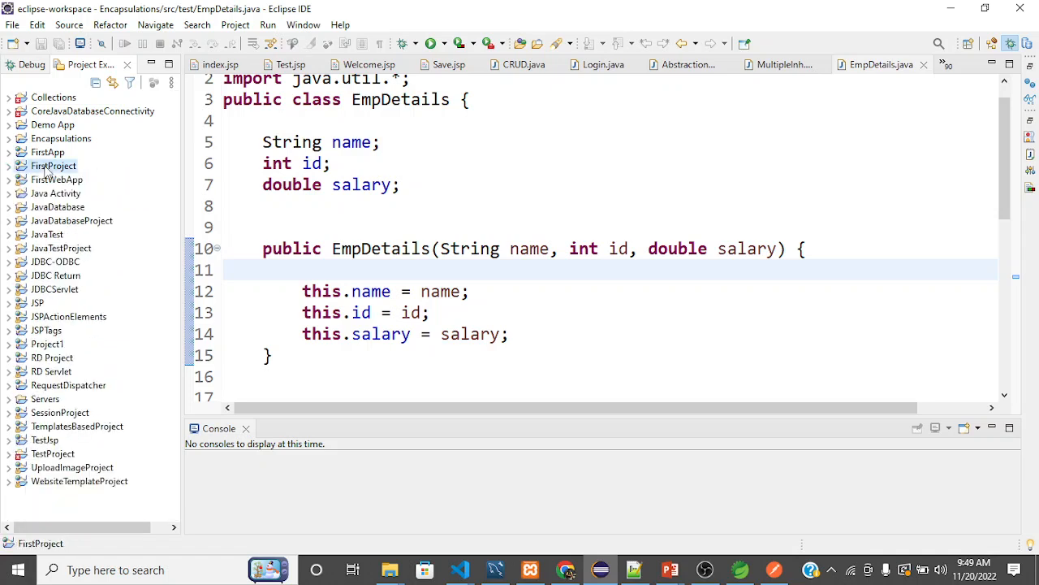
{"action": "right_click", "coordinate": [48, 169]}
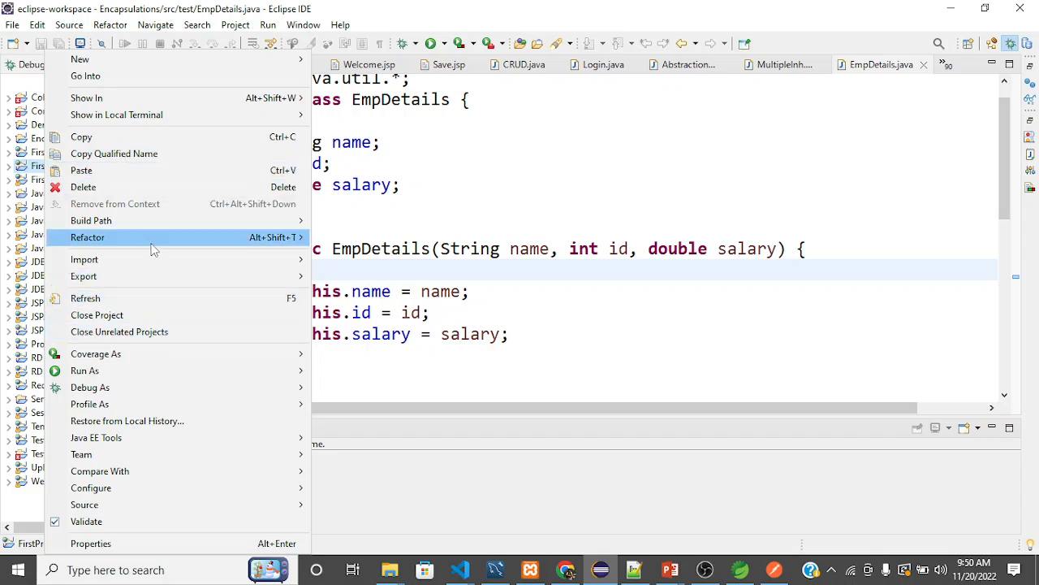
{"action": "mouse_move", "coordinate": [179, 241]}
{"action": "left_click", "coordinate": [346, 236]}
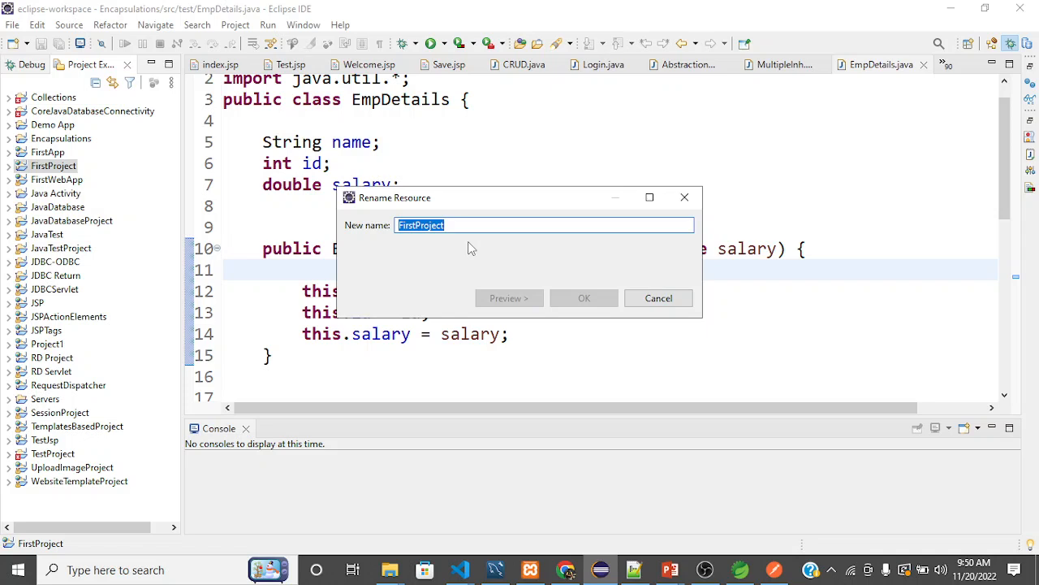
{"action": "key", "text": "End"}
{"action": "type", "text": "Adv"}
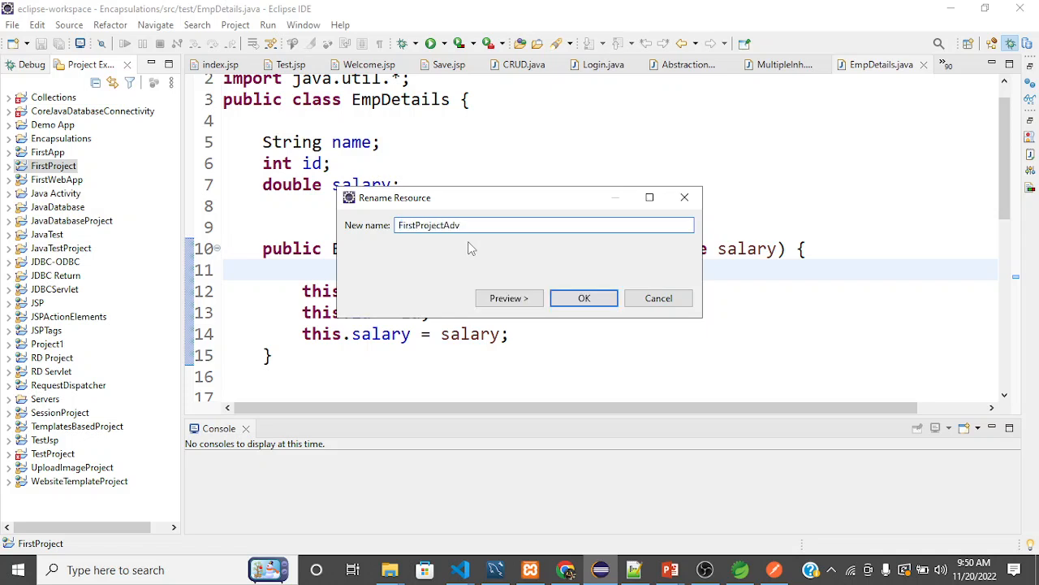
{"action": "left_click", "coordinate": [586, 298]}
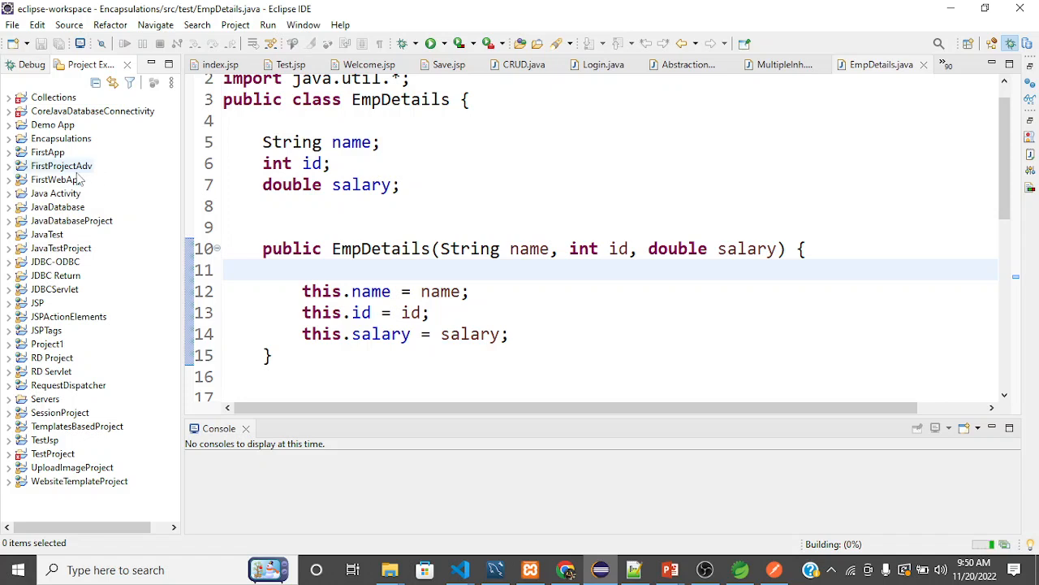
Start an import with the Existing Maven Projects wizard, filtering the wizard list by "mave".
{"action": "left_click", "coordinate": [13, 29]}
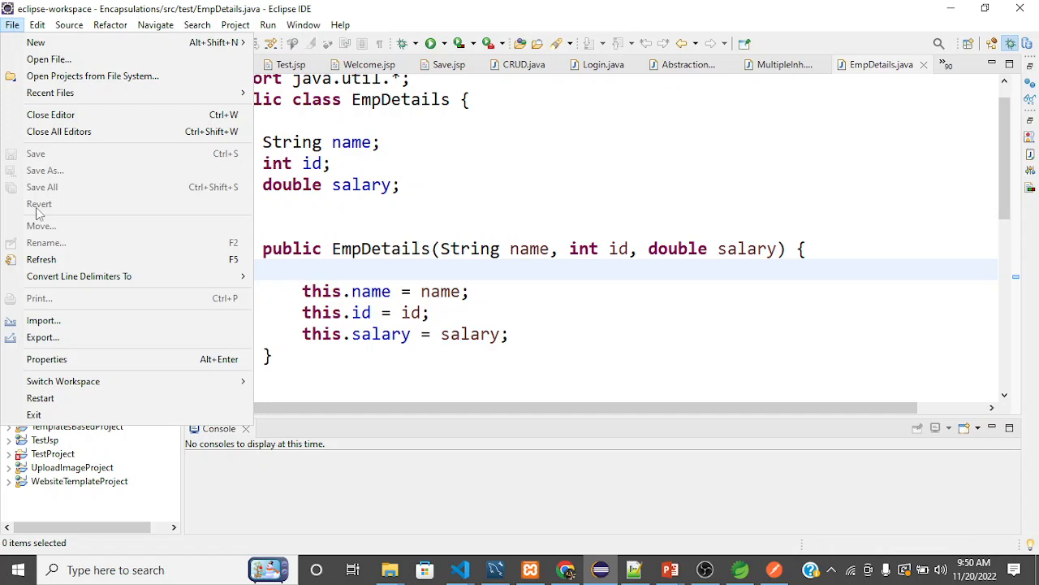
{"action": "left_click", "coordinate": [43, 321]}
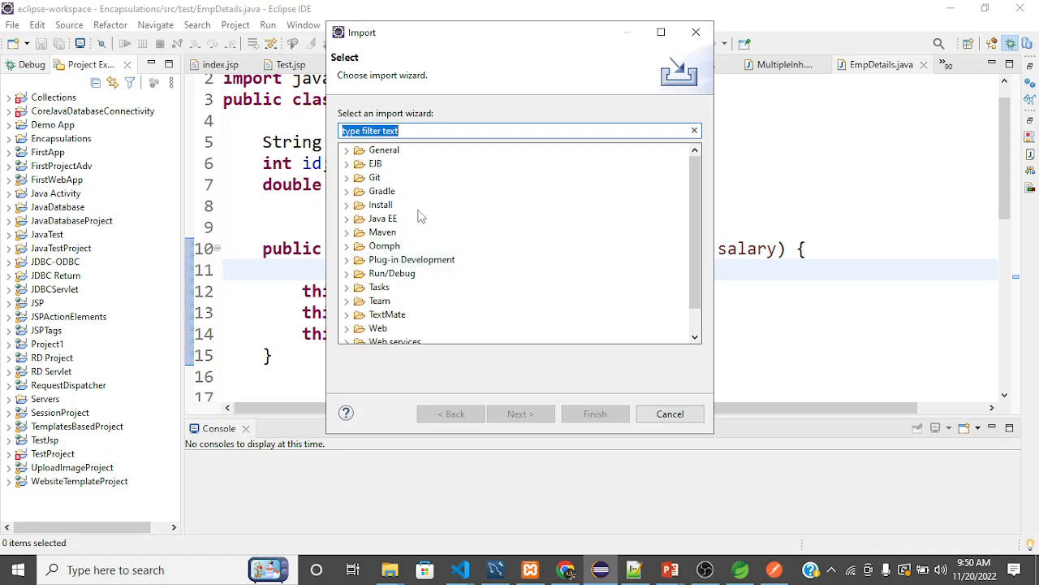
{"action": "left_click", "coordinate": [347, 233]}
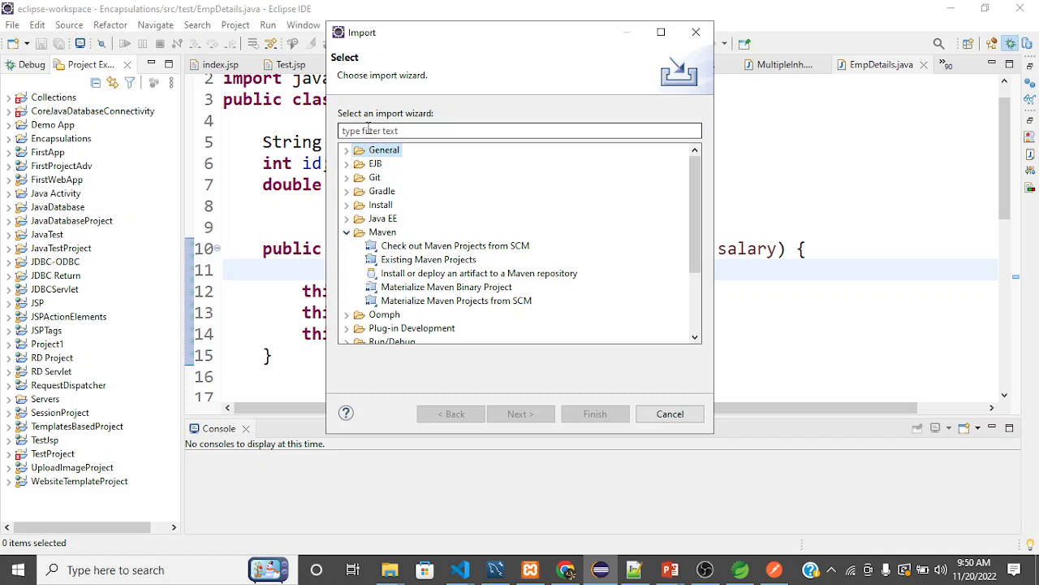
{"action": "left_click", "coordinate": [368, 129]}
{"action": "type", "text": "maven"}
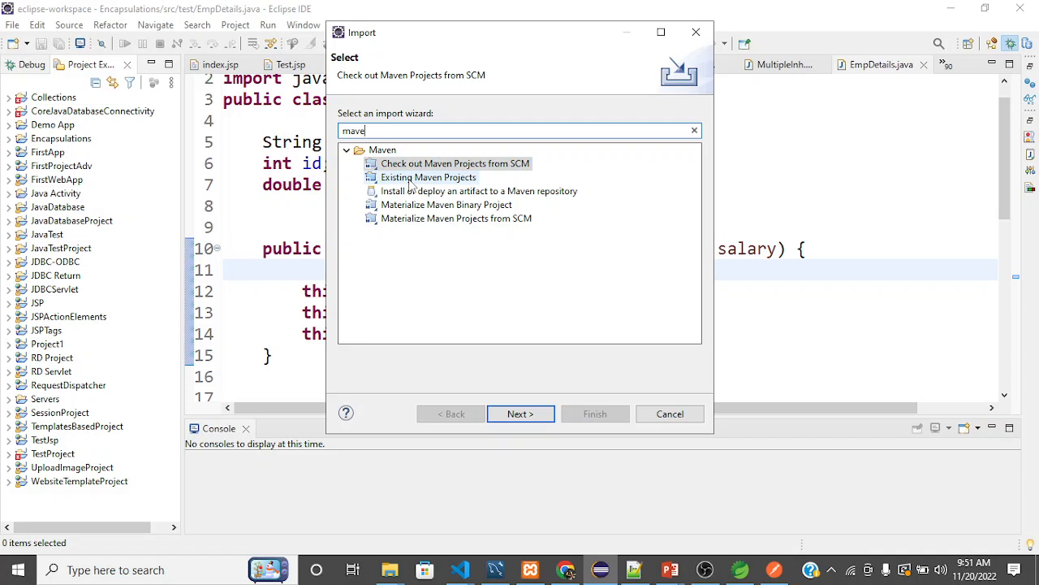
{"action": "left_click", "coordinate": [412, 179]}
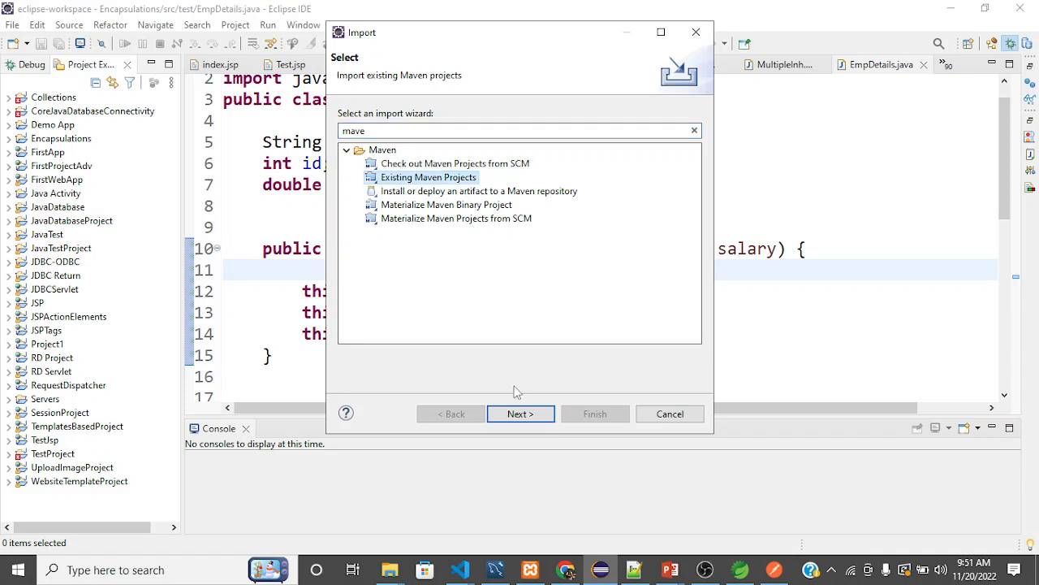
{"action": "left_click", "coordinate": [519, 414]}
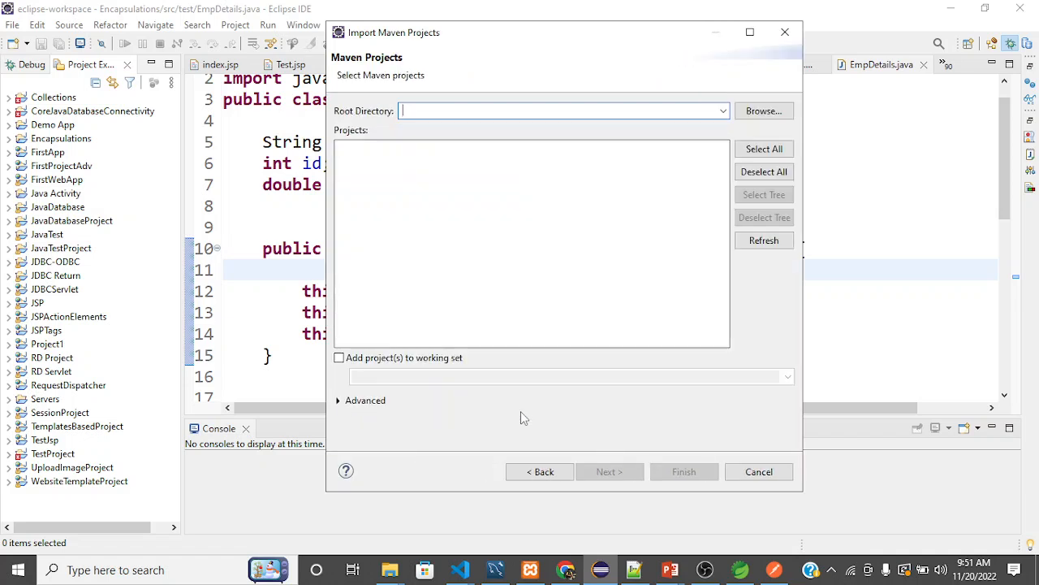
Set the import's root directory to the inner FirstProject folder within Downloads\FirstProject.
{"action": "left_click", "coordinate": [772, 112]}
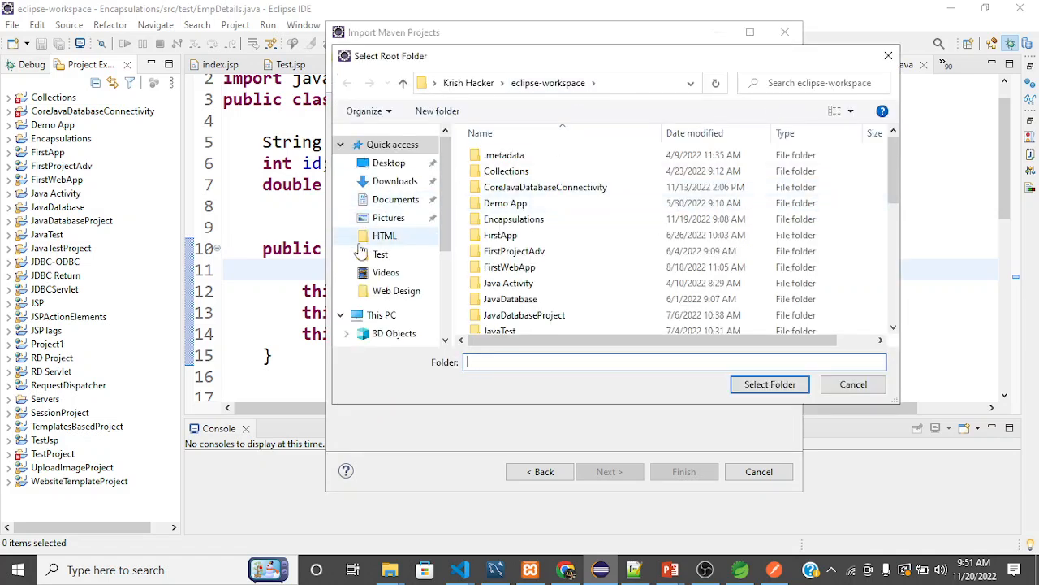
{"action": "left_click", "coordinate": [381, 182]}
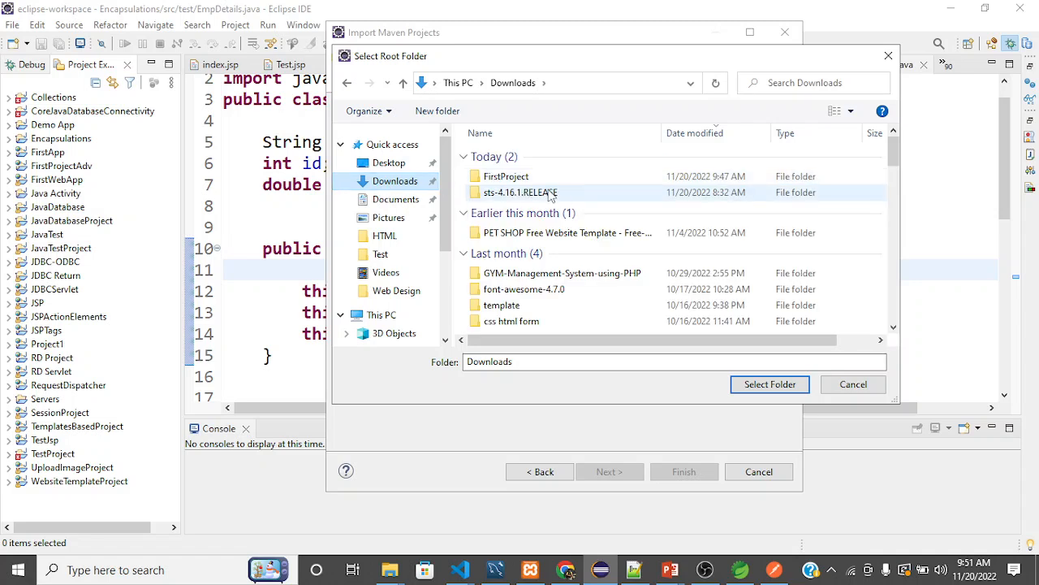
{"action": "double_click", "coordinate": [510, 175]}
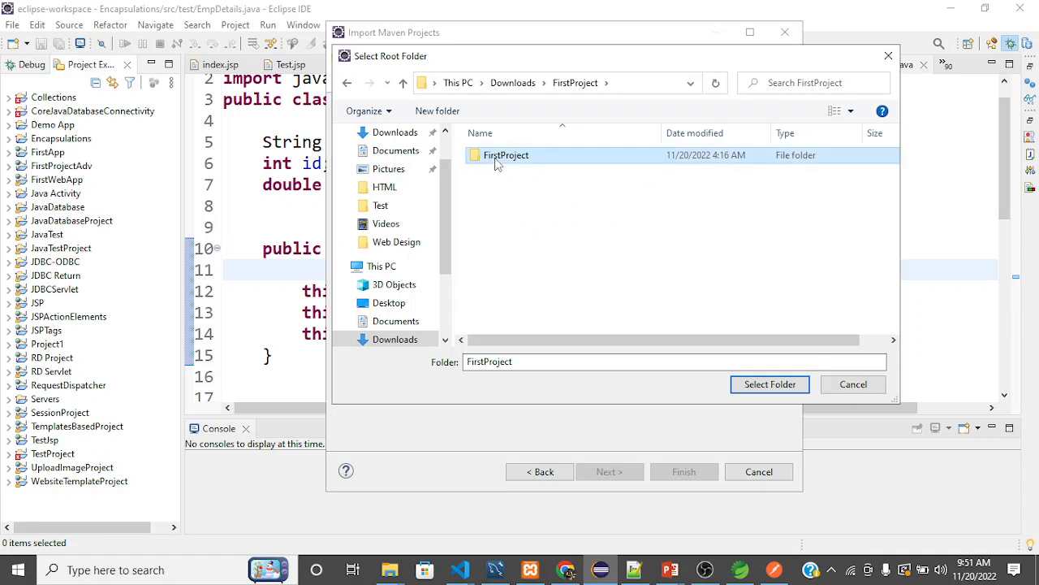
{"action": "double_click", "coordinate": [499, 160]}
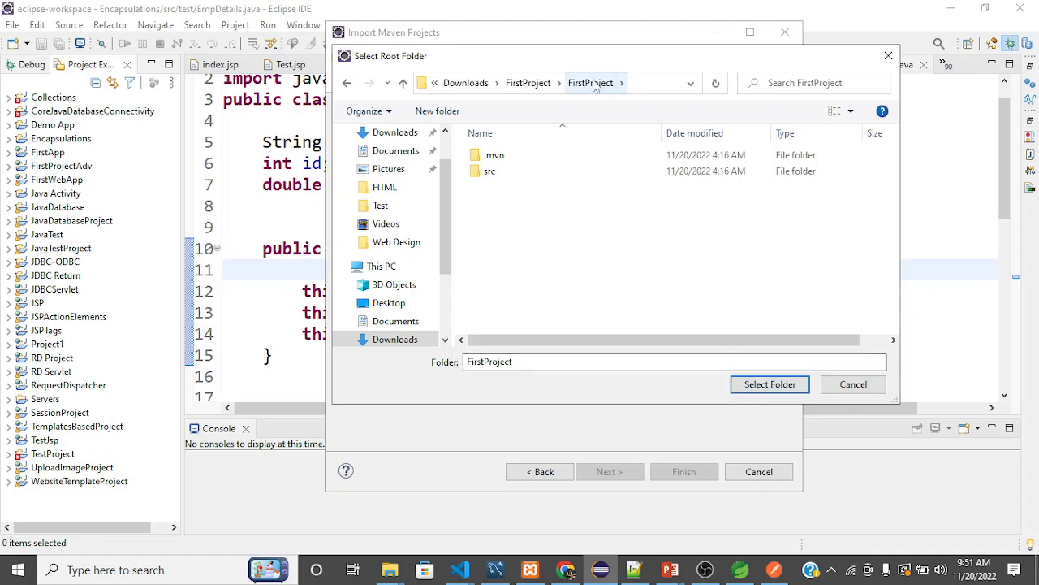
{"action": "left_click", "coordinate": [529, 83]}
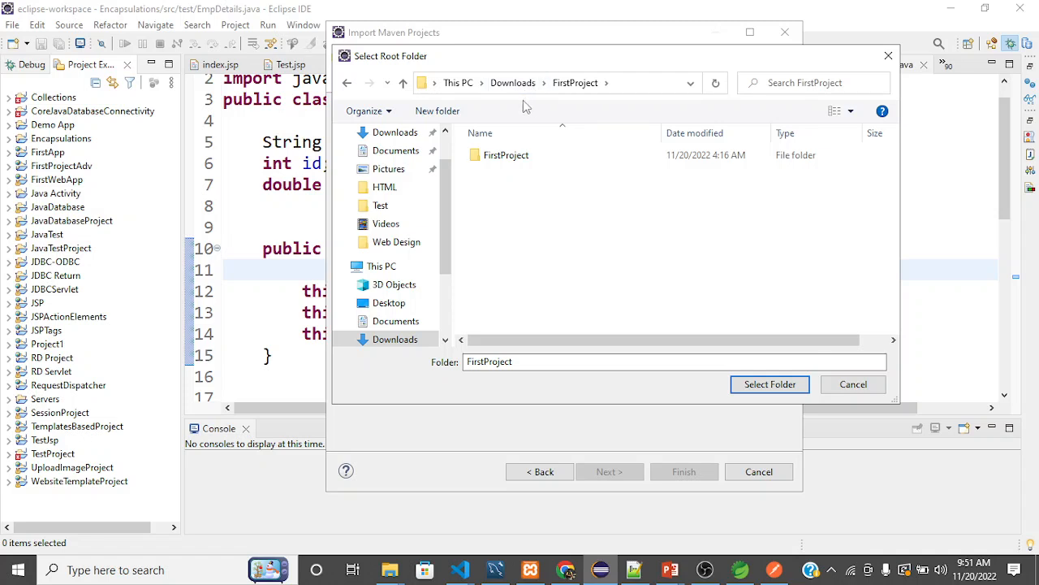
{"action": "double_click", "coordinate": [510, 160]}
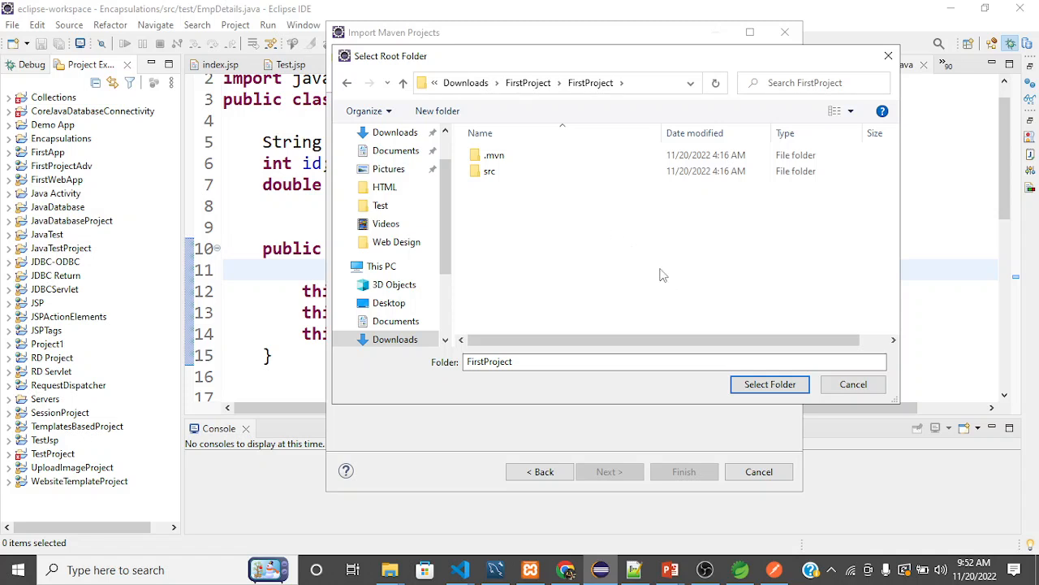
{"action": "left_click", "coordinate": [760, 385]}
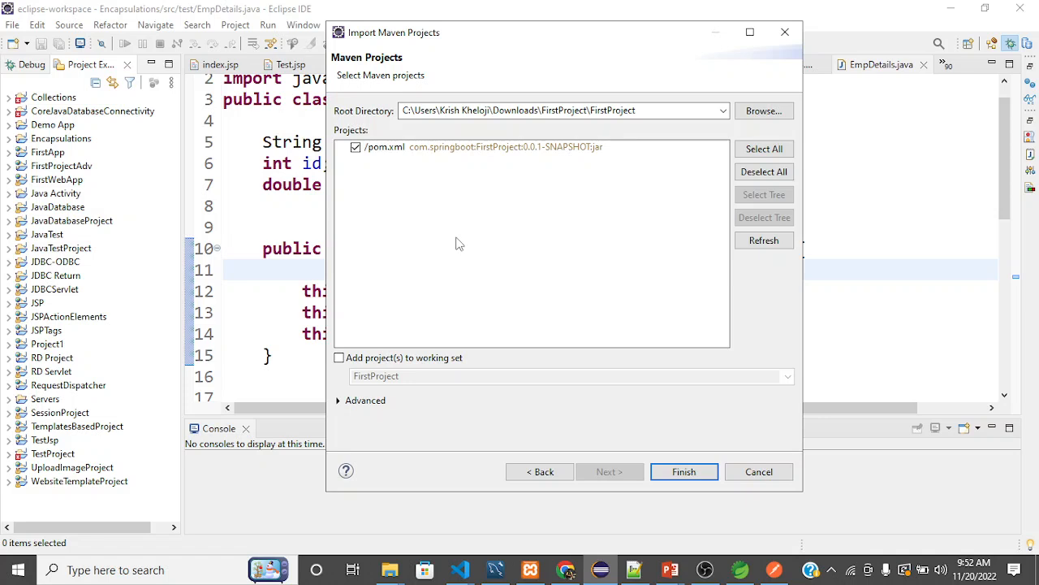
{"action": "left_click", "coordinate": [705, 569]}
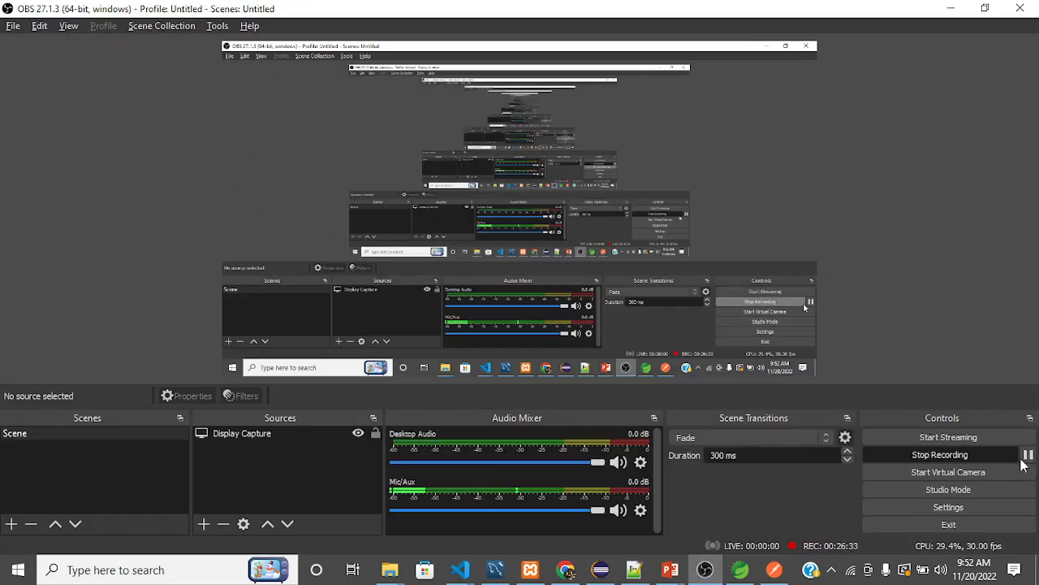
{"action": "left_click", "coordinate": [1028, 455]}
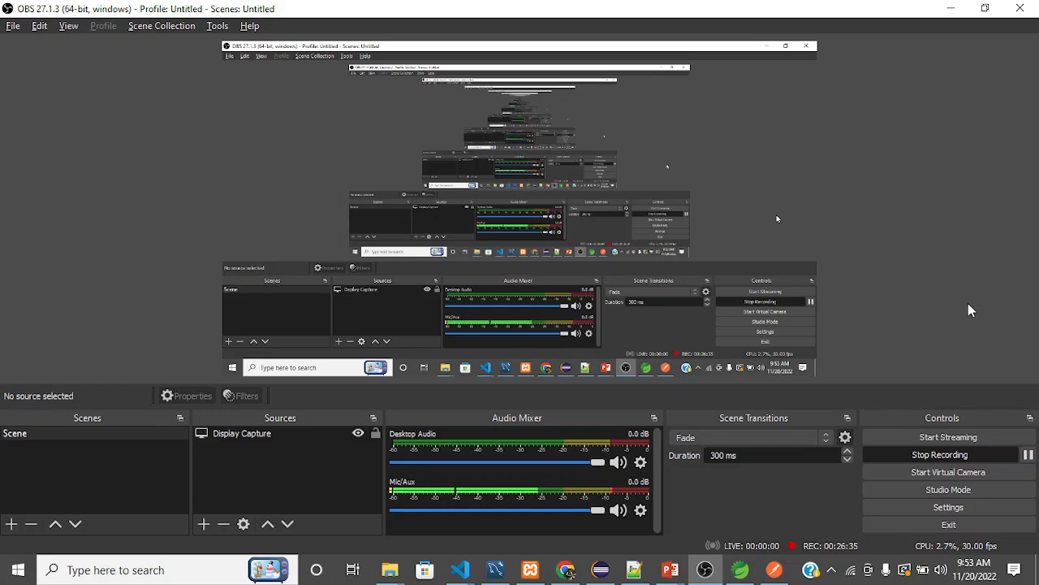
{"action": "key", "text": "alt+Tab"}
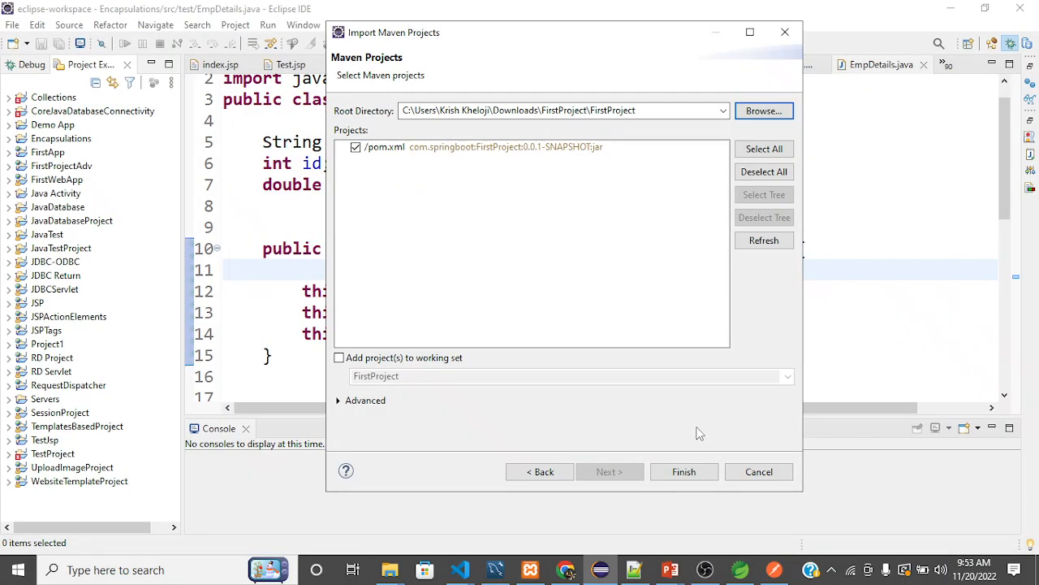
Finish the Maven import of FirstProject and expand its src/main/java folders down to the application class.
{"action": "left_click", "coordinate": [684, 471]}
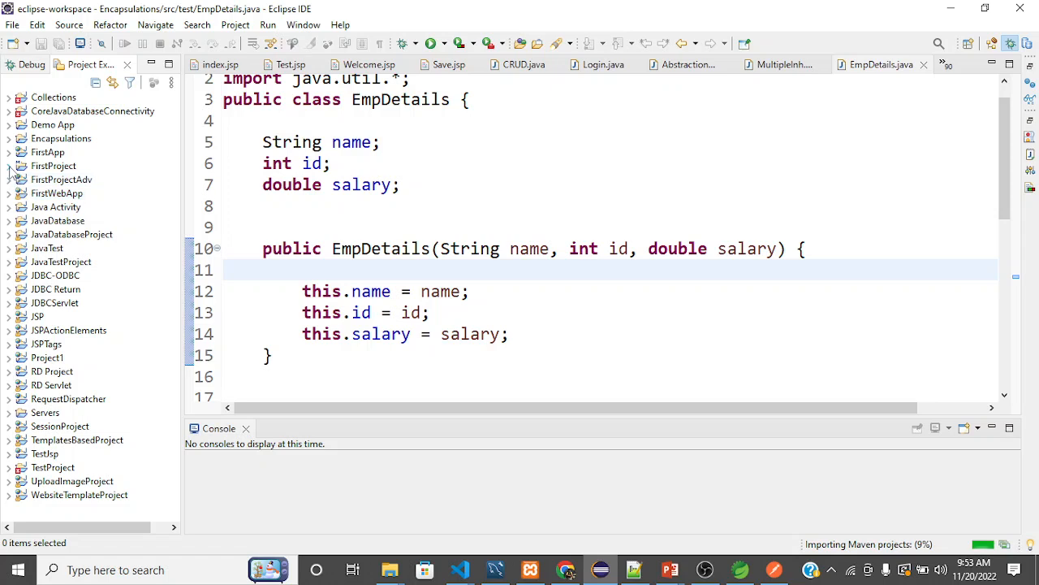
{"action": "left_click", "coordinate": [9, 166]}
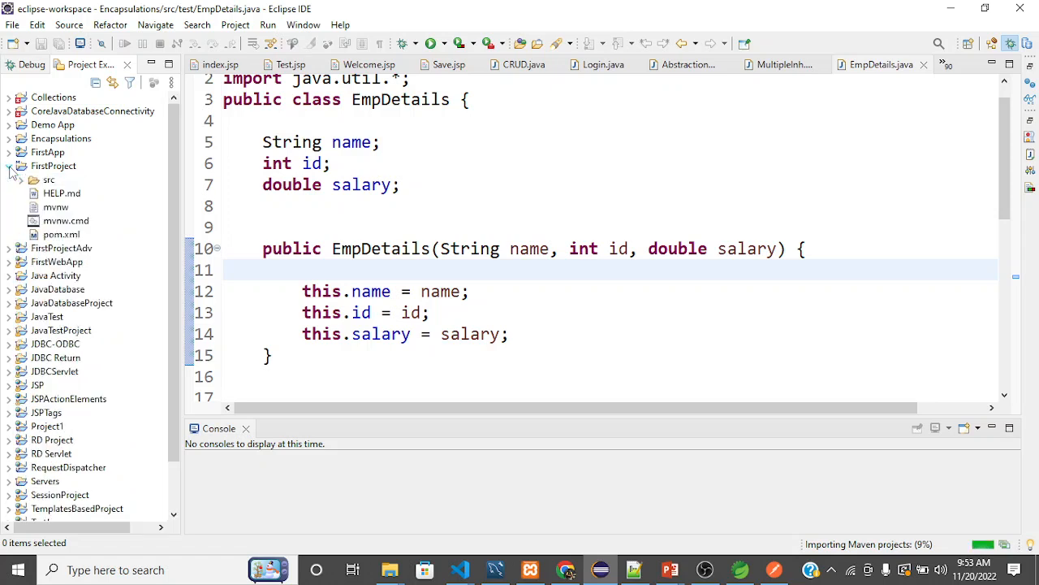
{"action": "left_click", "coordinate": [22, 180]}
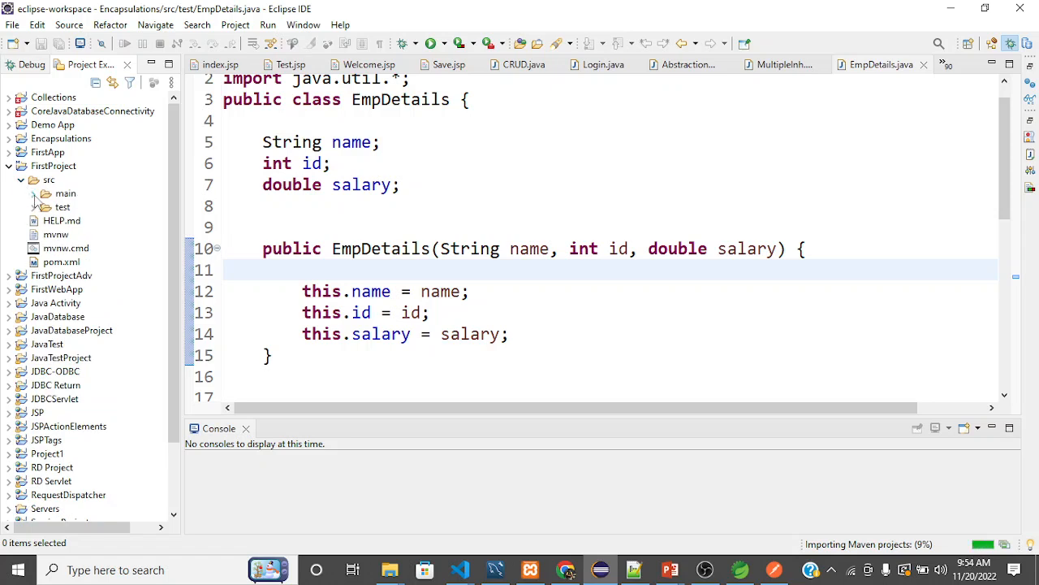
{"action": "left_click", "coordinate": [34, 194]}
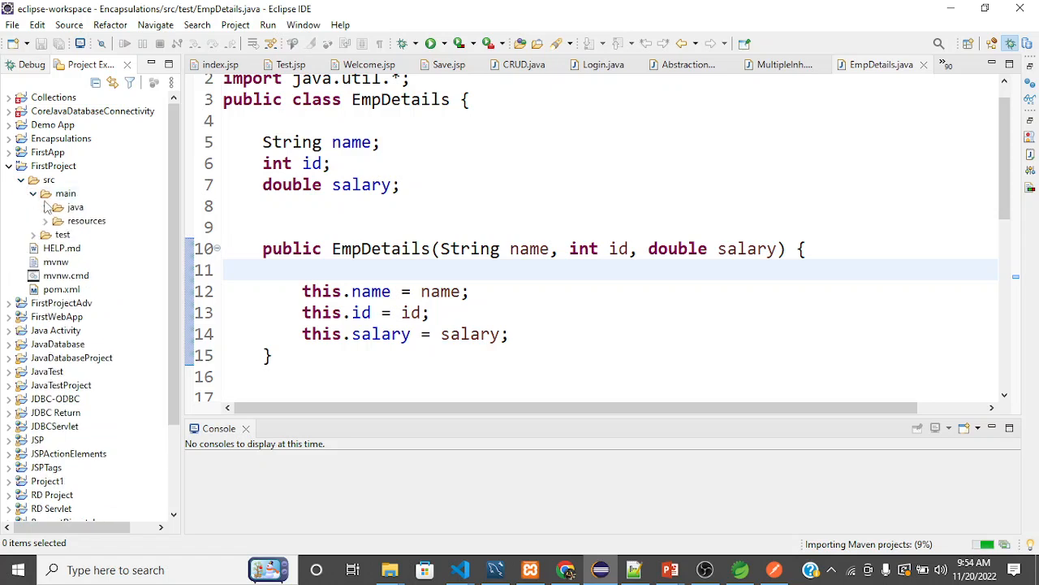
{"action": "left_click", "coordinate": [46, 208]}
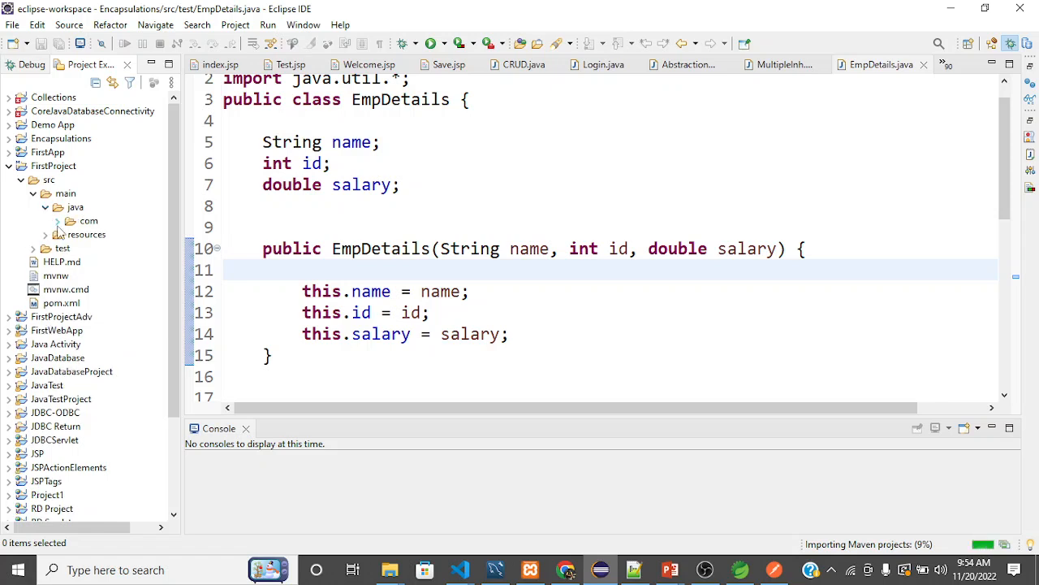
{"action": "left_click", "coordinate": [58, 222]}
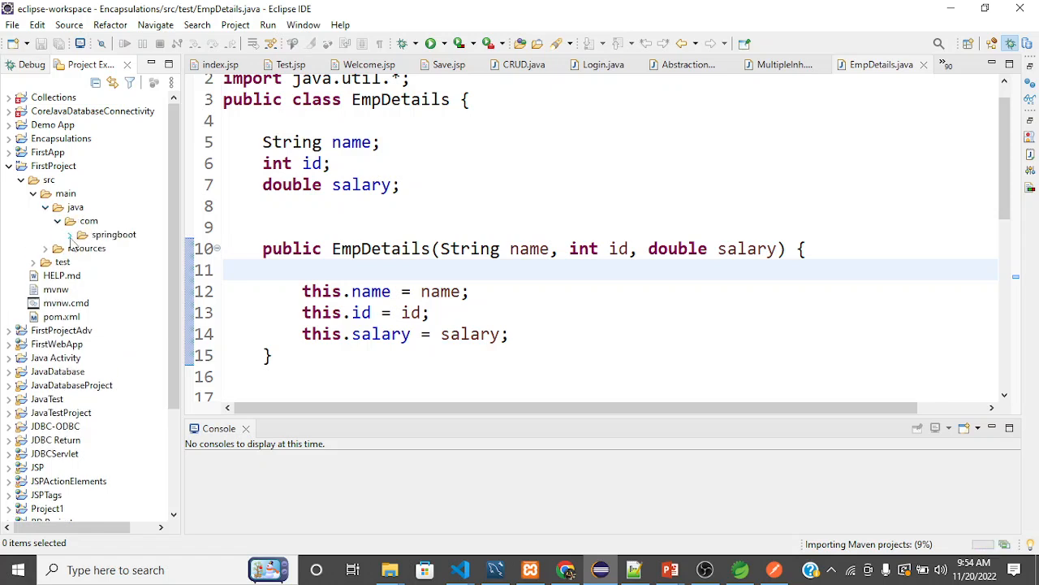
{"action": "left_click", "coordinate": [69, 235]}
{"action": "left_click", "coordinate": [82, 248]}
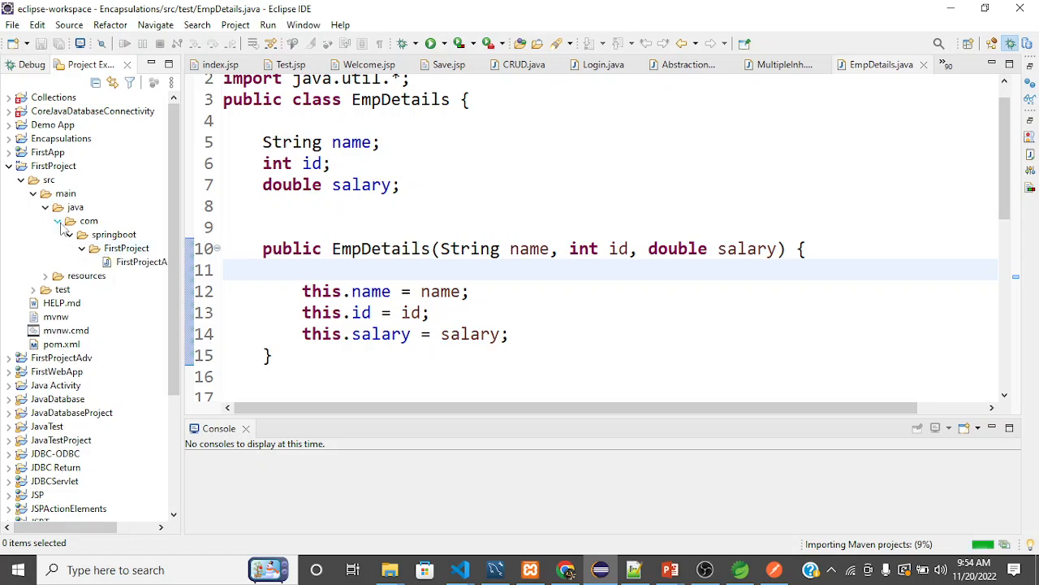
Examine the test folder under FirstProject's src and collapse the src tree again.
{"action": "left_click", "coordinate": [58, 222]}
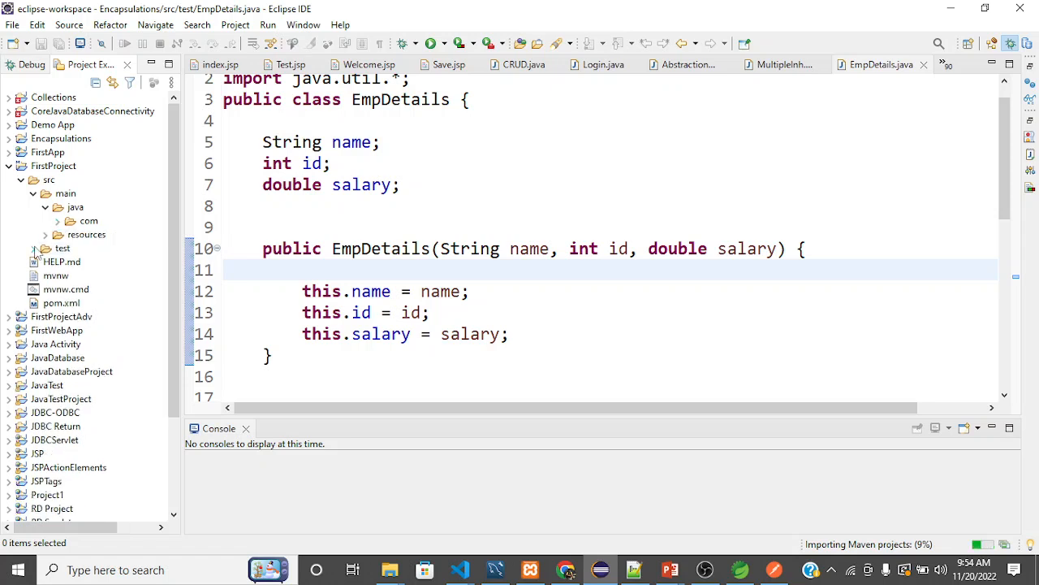
{"action": "left_click", "coordinate": [34, 247]}
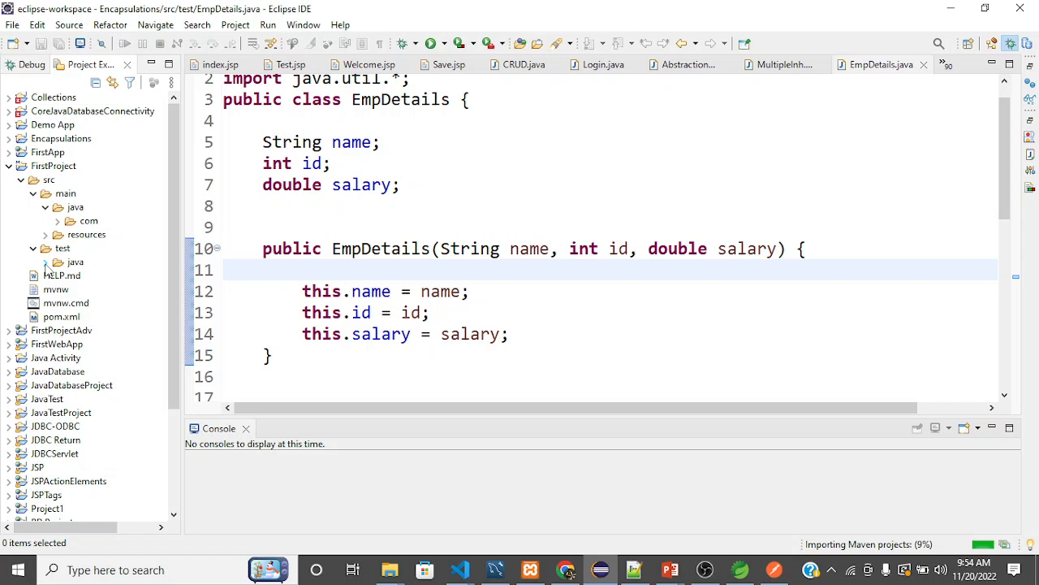
{"action": "left_click", "coordinate": [46, 208]}
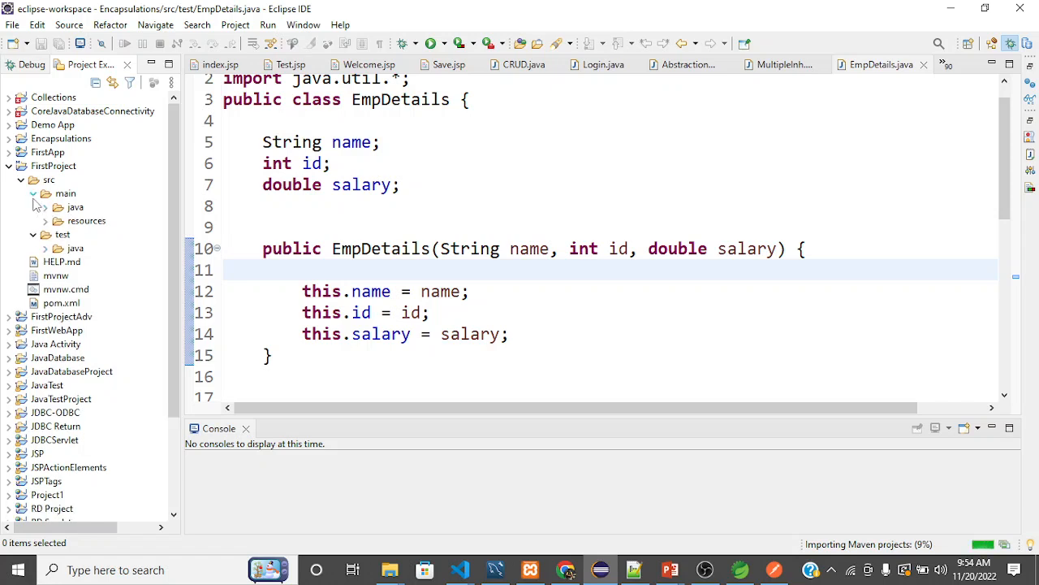
{"action": "left_click", "coordinate": [33, 195]}
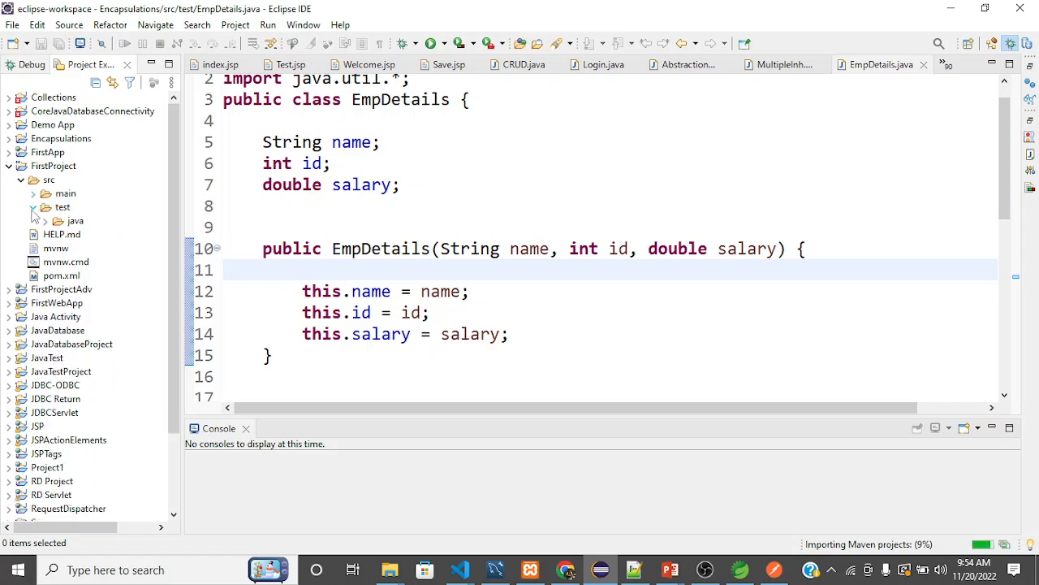
{"action": "left_click", "coordinate": [34, 207]}
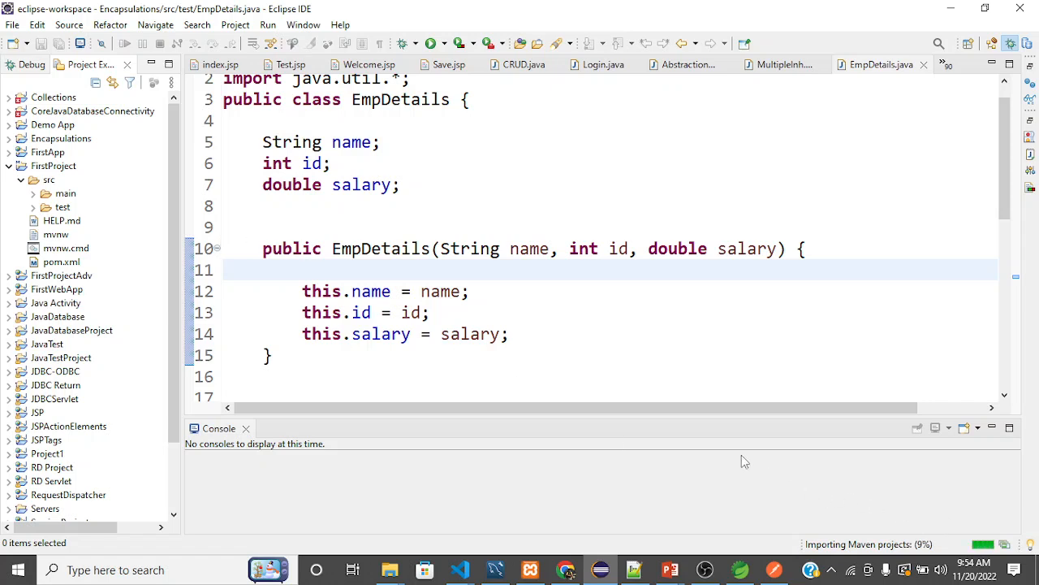
{"action": "left_click", "coordinate": [22, 180]}
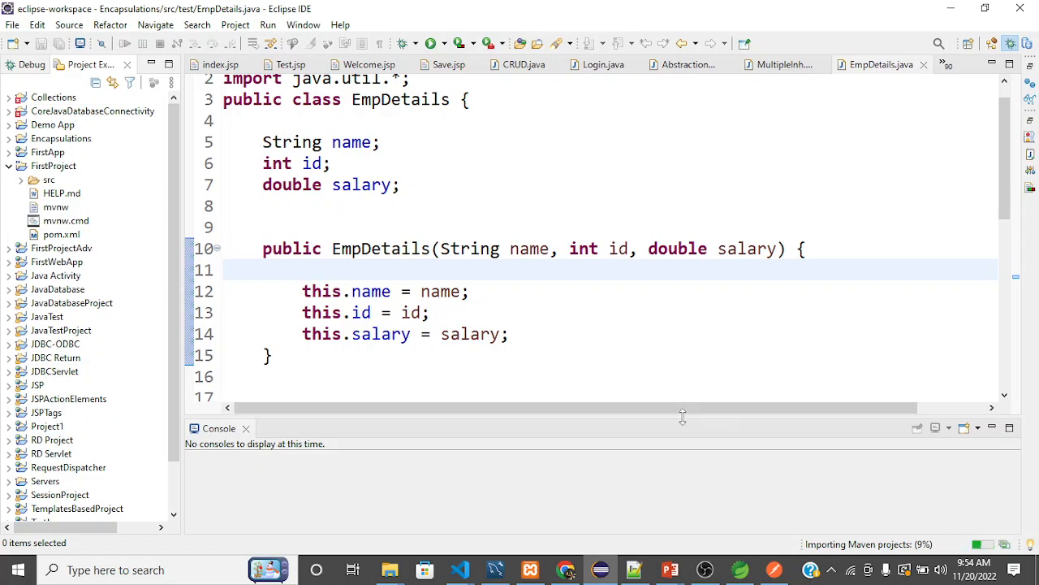
{"action": "left_click", "coordinate": [705, 569]}
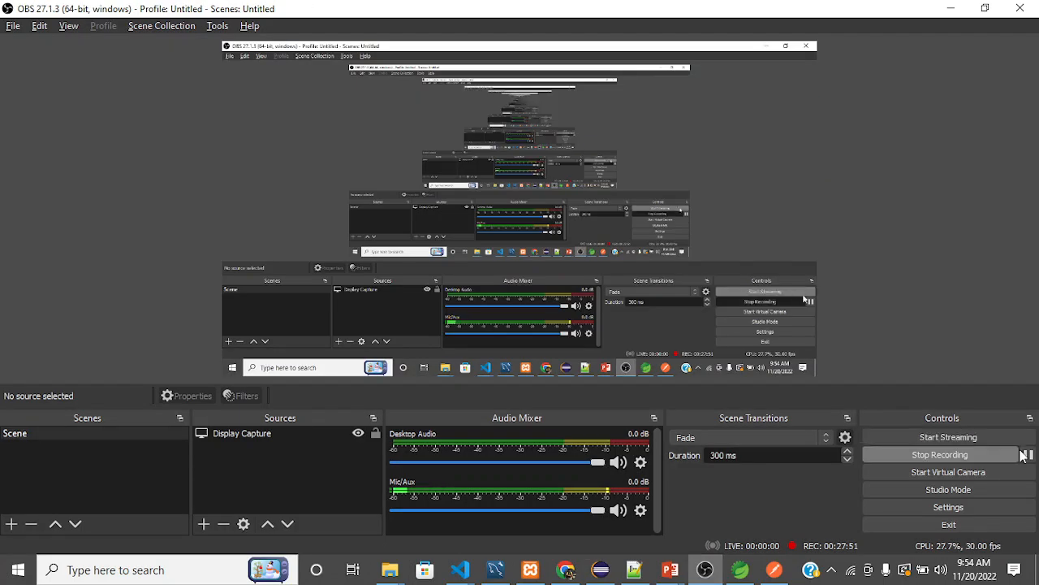
{"action": "left_click", "coordinate": [1027, 454]}
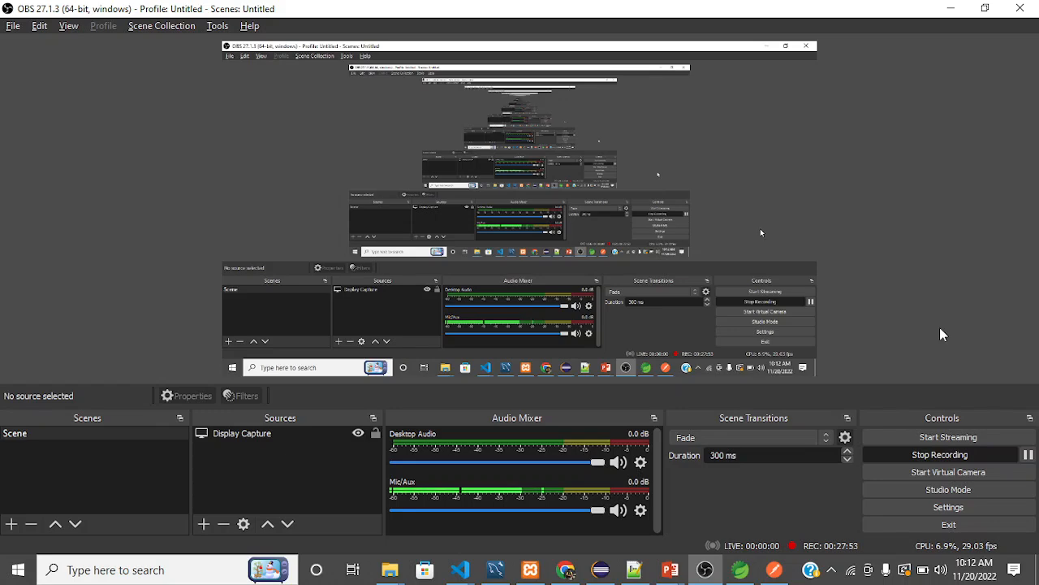
{"action": "key", "text": "alt+Tab"}
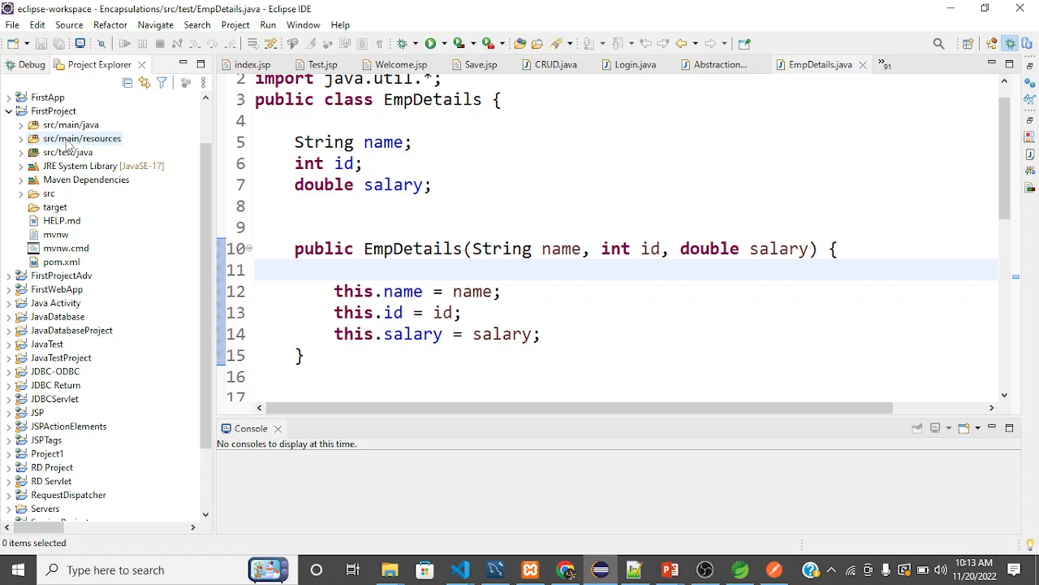
{"action": "left_click", "coordinate": [20, 125]}
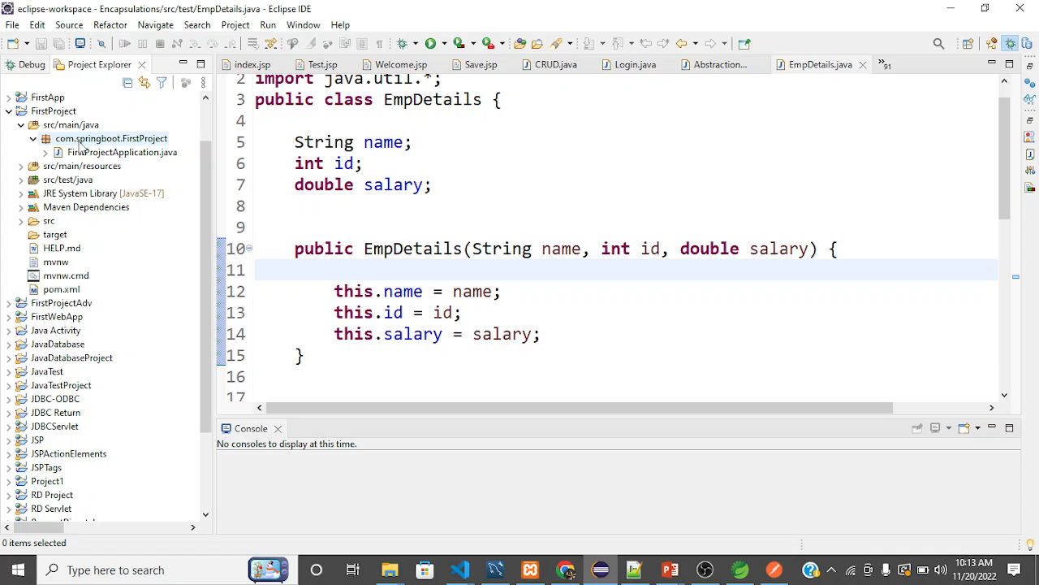
{"action": "left_click", "coordinate": [120, 156]}
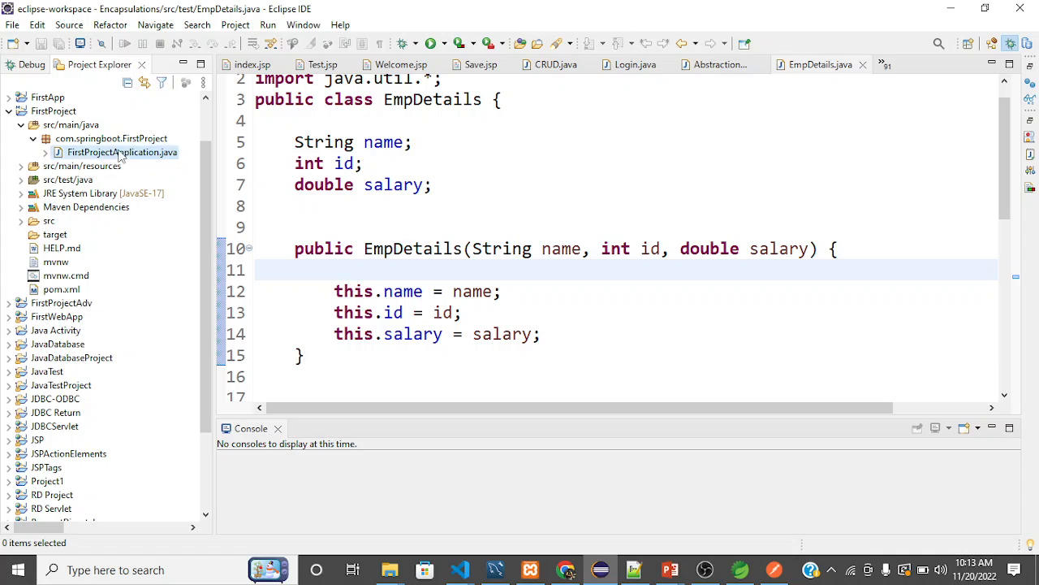
{"action": "double_click", "coordinate": [119, 155]}
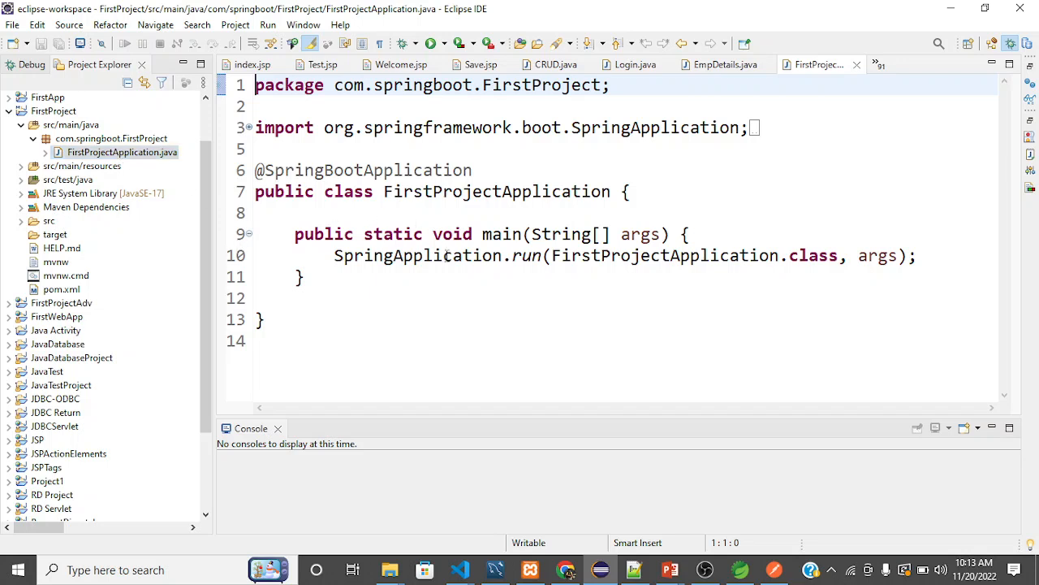
{"action": "mouse_move", "coordinate": [446, 254]}
{"action": "mouse_move", "coordinate": [431, 198]}
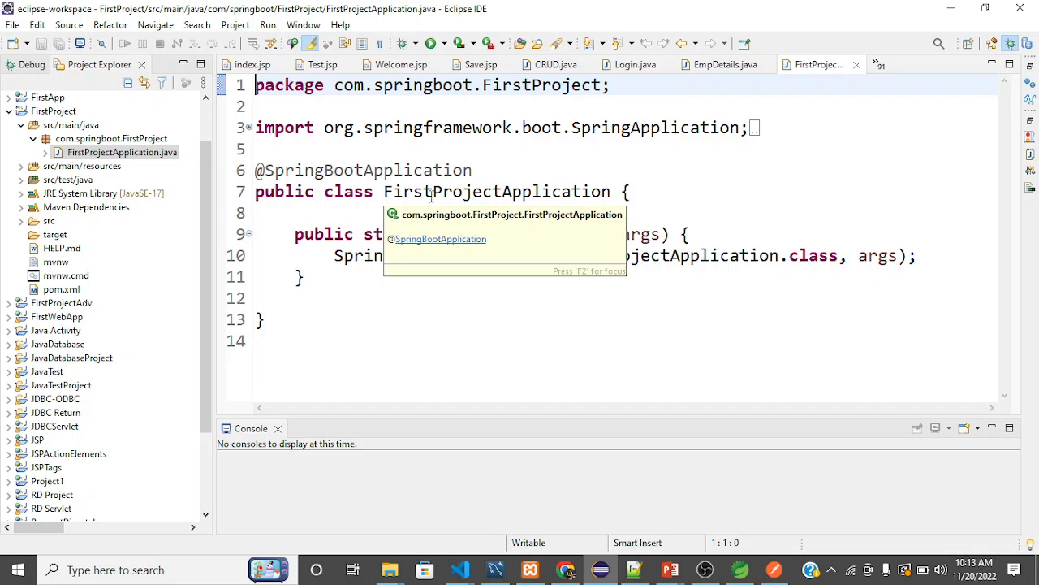
{"action": "left_click", "coordinate": [481, 170]}
{"action": "left_click_drag", "start_coordinate": [481, 169], "coordinate": [258, 171]}
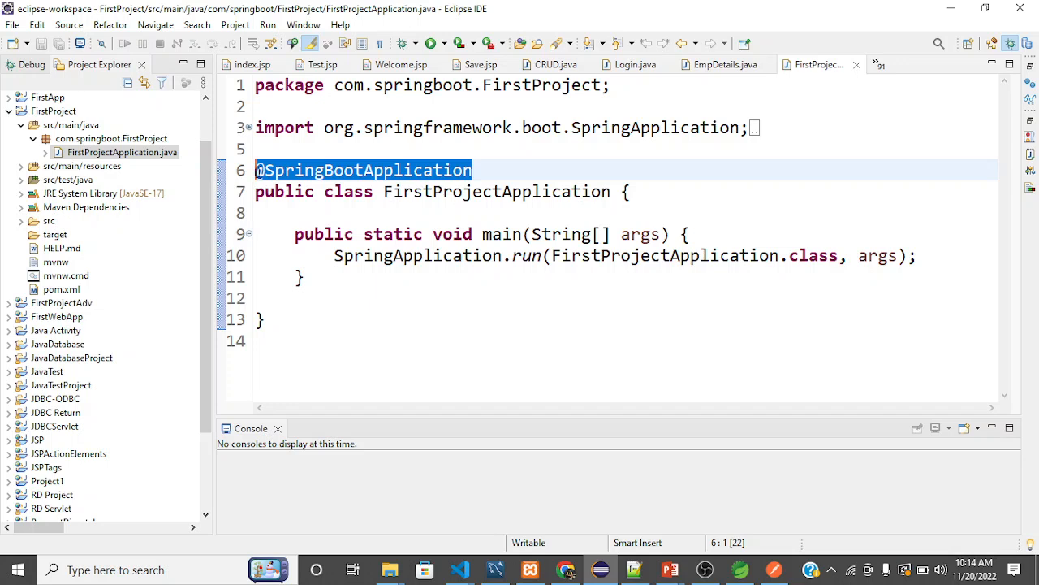
{"action": "left_click", "coordinate": [313, 277]}
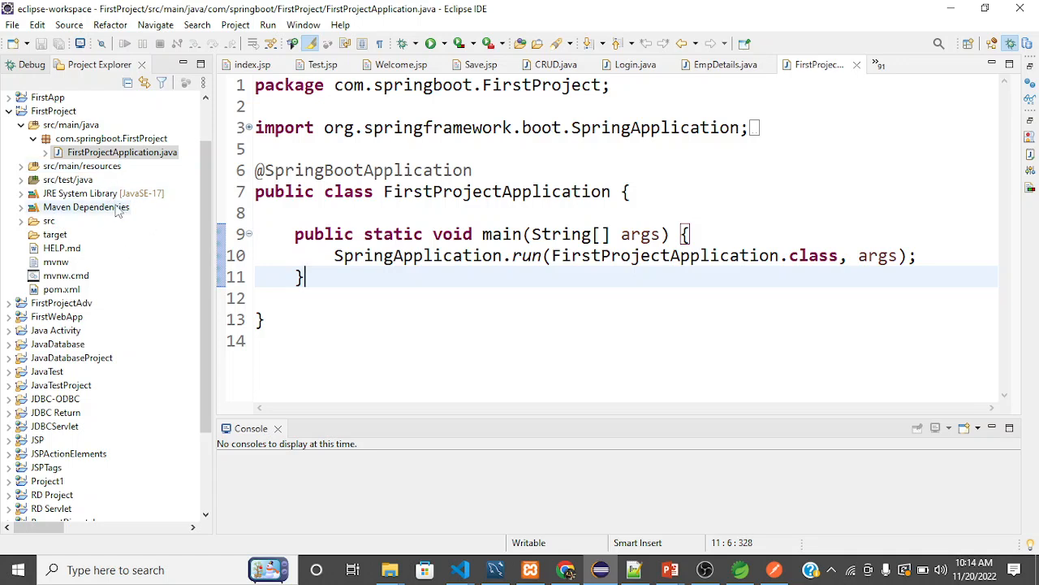
Examine the com.springboot.FirstProject package and the main method that calls SpringApplication.run.
{"action": "left_click", "coordinate": [104, 144]}
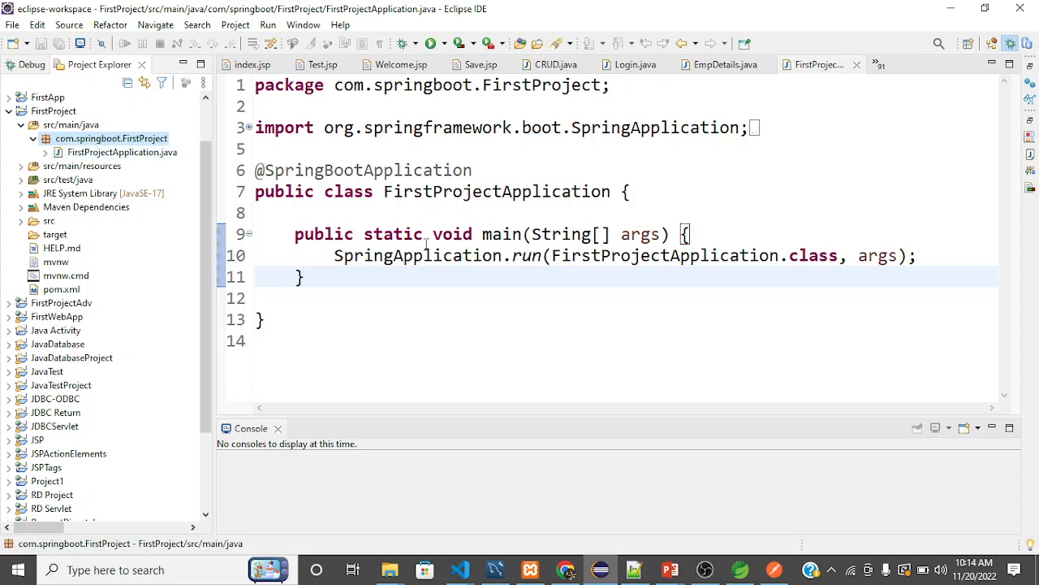
{"action": "left_click", "coordinate": [403, 234]}
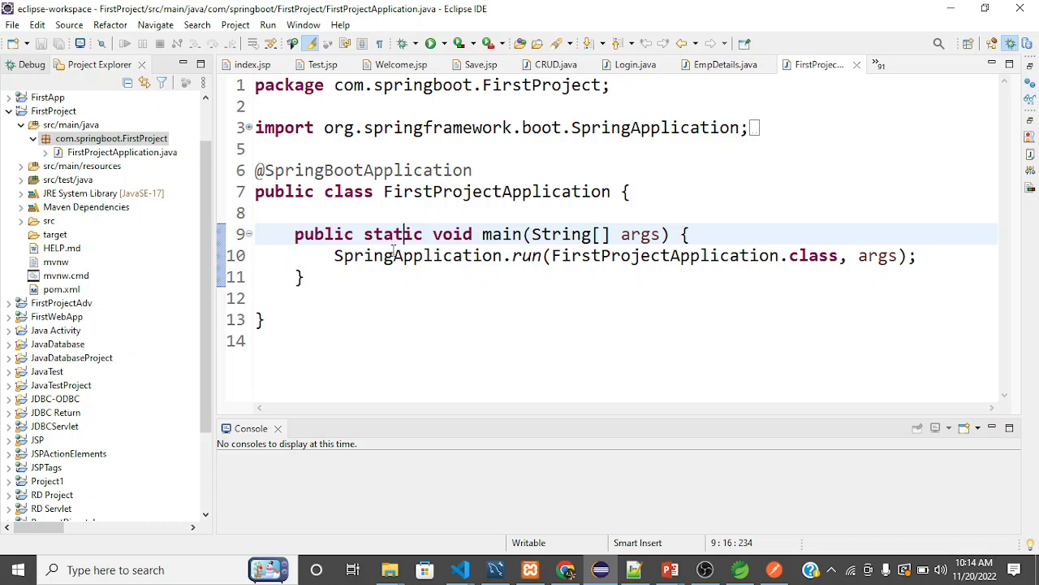
{"action": "mouse_move", "coordinate": [394, 250]}
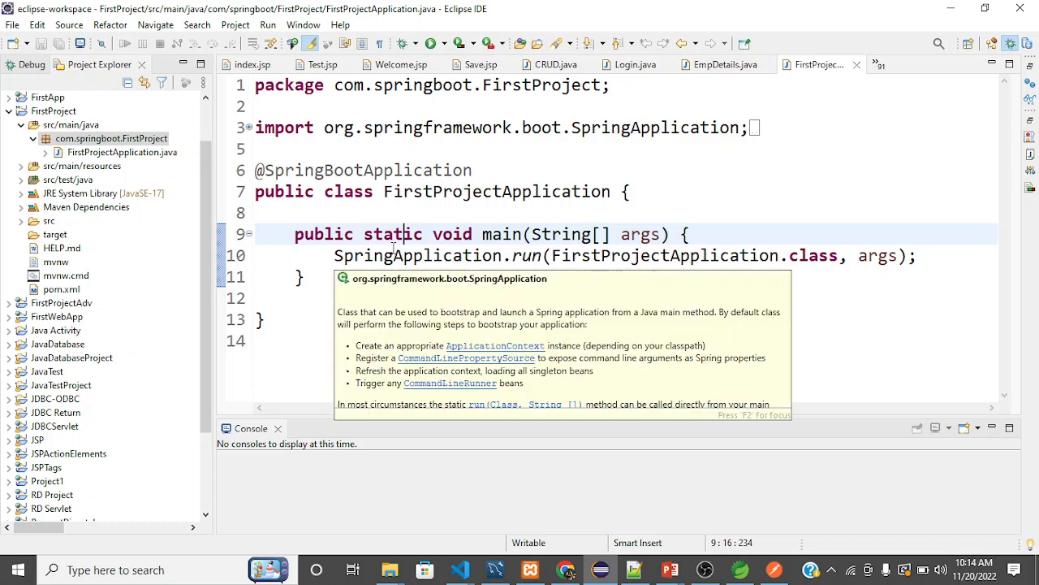
{"action": "left_click", "coordinate": [322, 257]}
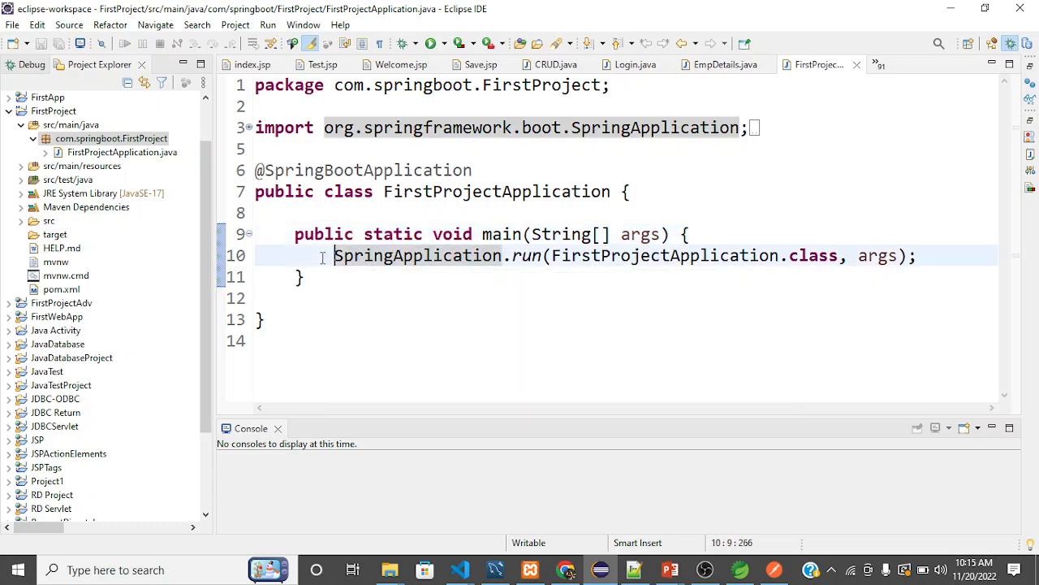
{"action": "left_click", "coordinate": [88, 139]}
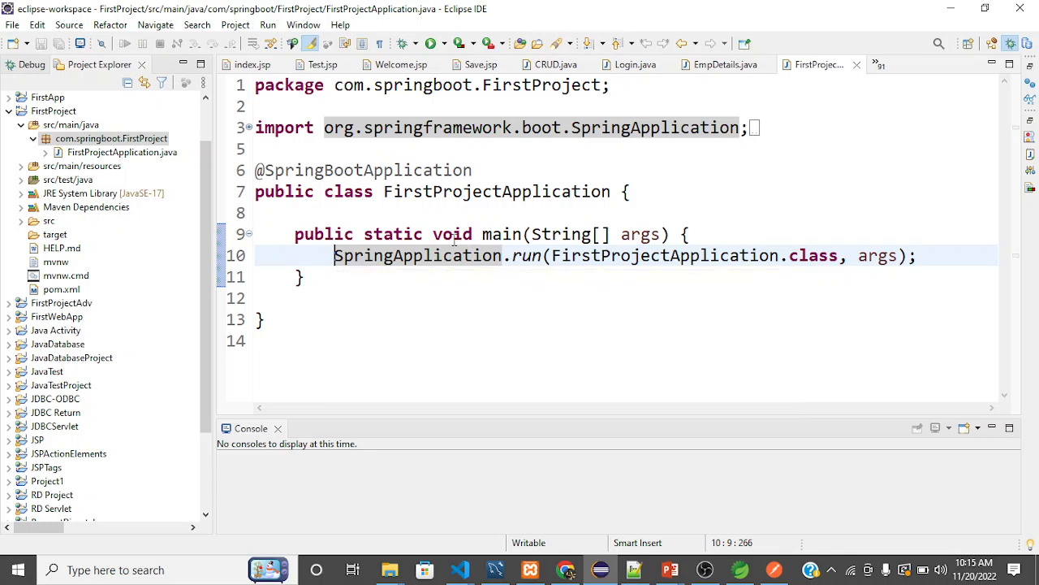
{"action": "left_click", "coordinate": [385, 215]}
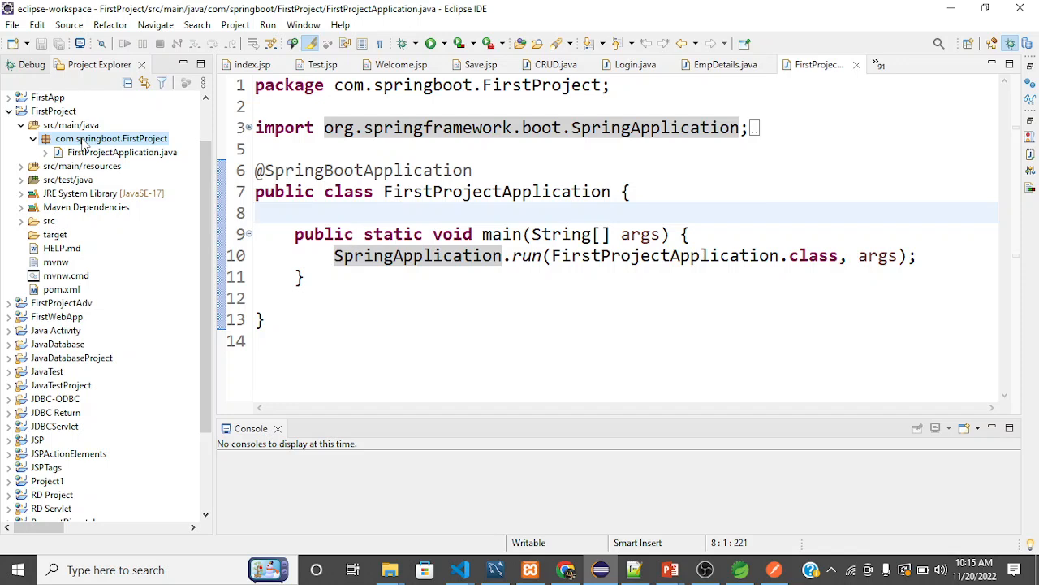
{"action": "right_click", "coordinate": [84, 142]}
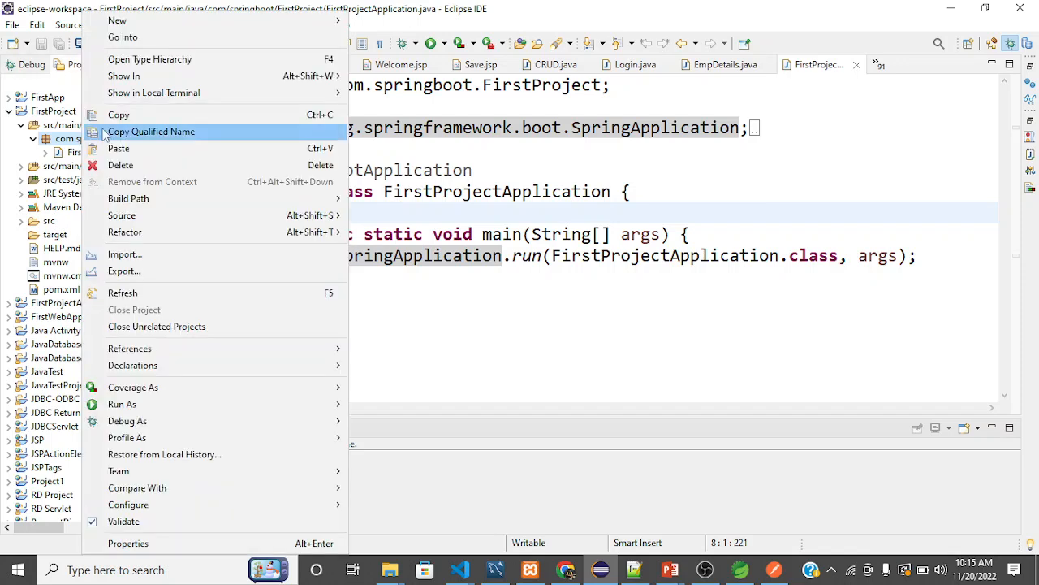
{"action": "left_click", "coordinate": [6, 141]}
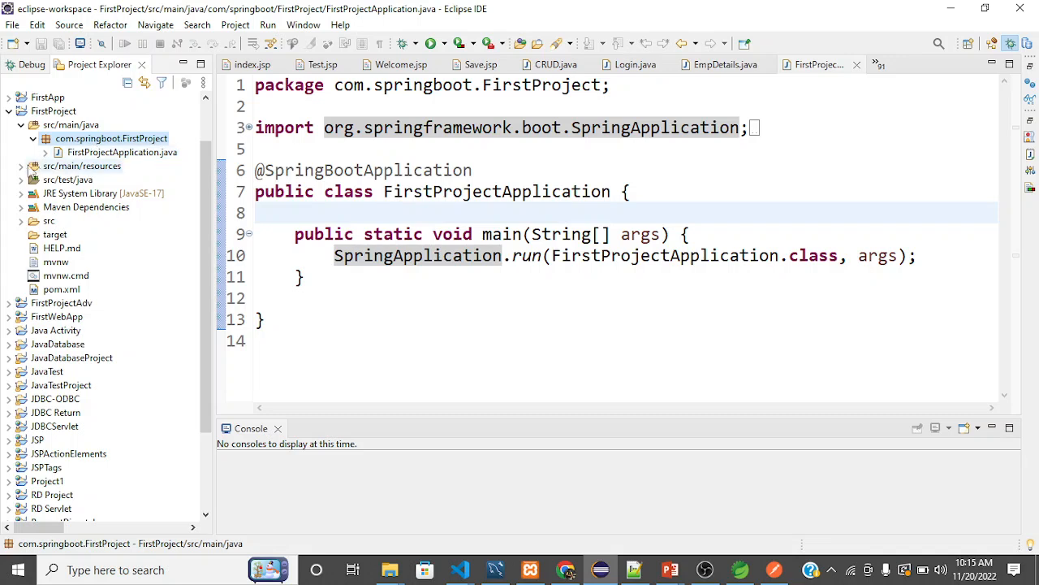
Expand src/main/resources to view the static and templates folders, and open application.properties.
{"action": "left_click", "coordinate": [21, 167]}
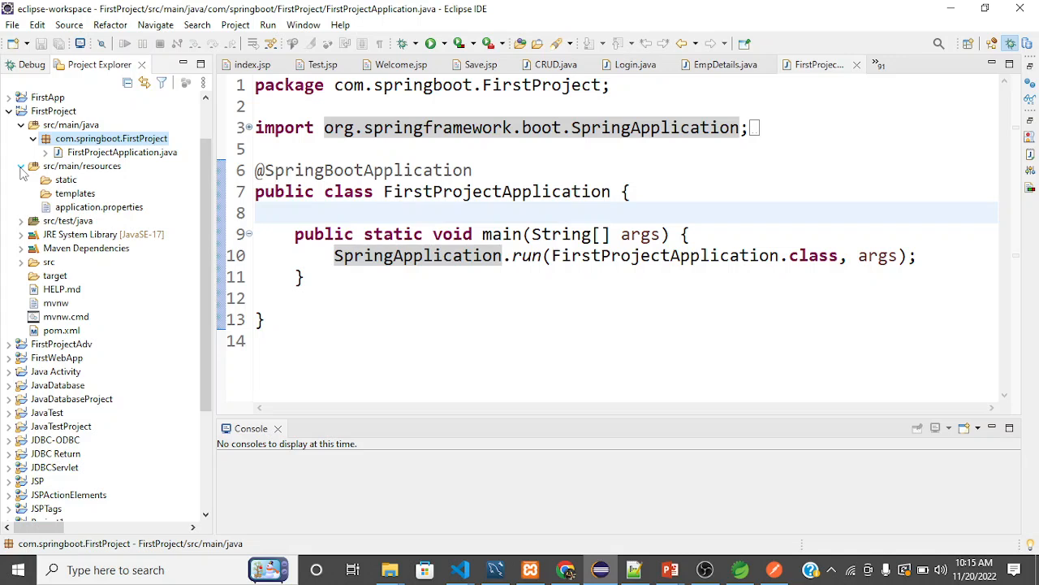
{"action": "left_click", "coordinate": [65, 182]}
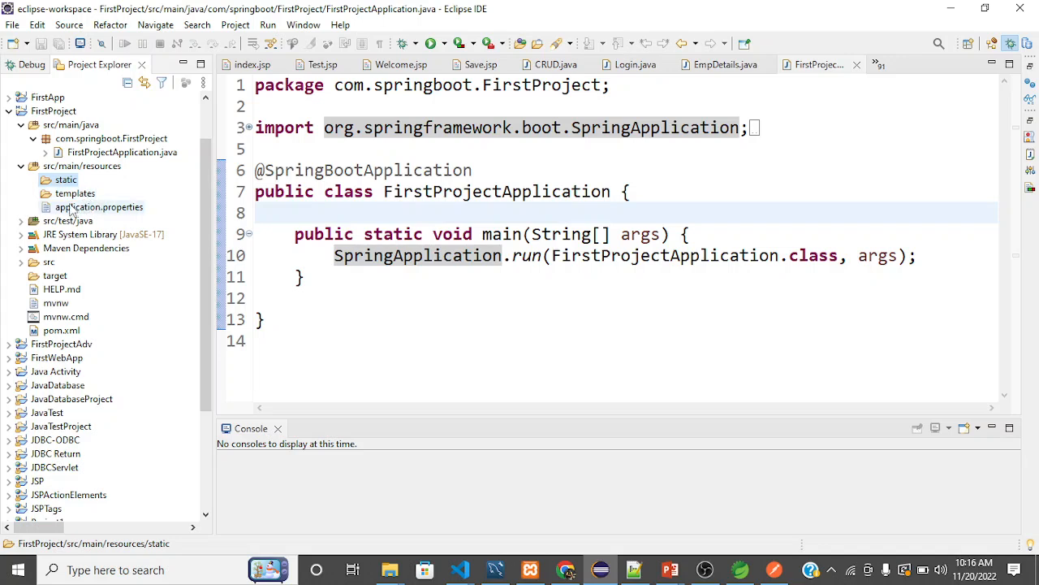
{"action": "left_click", "coordinate": [67, 200]}
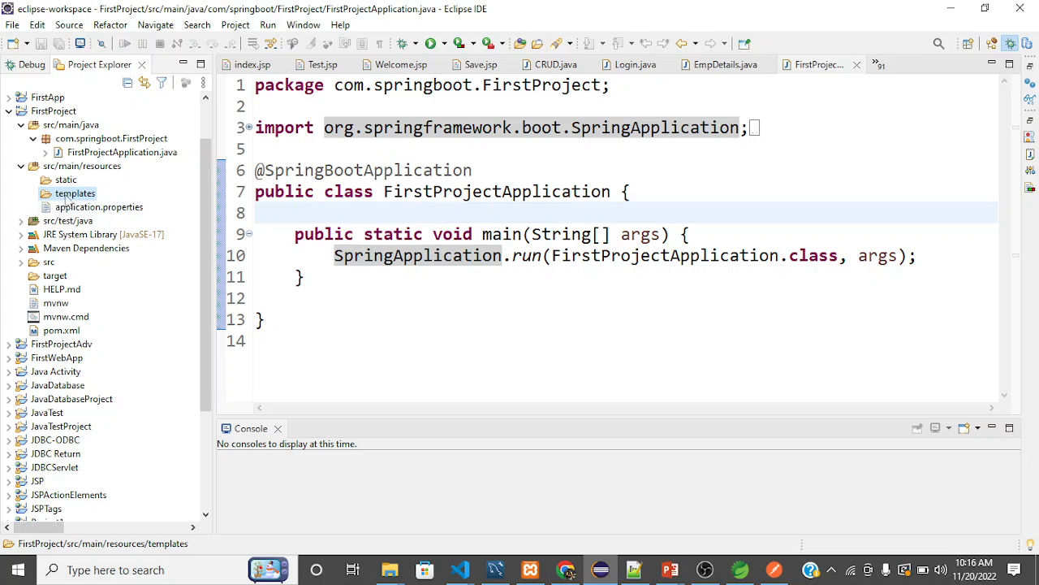
{"action": "double_click", "coordinate": [103, 212]}
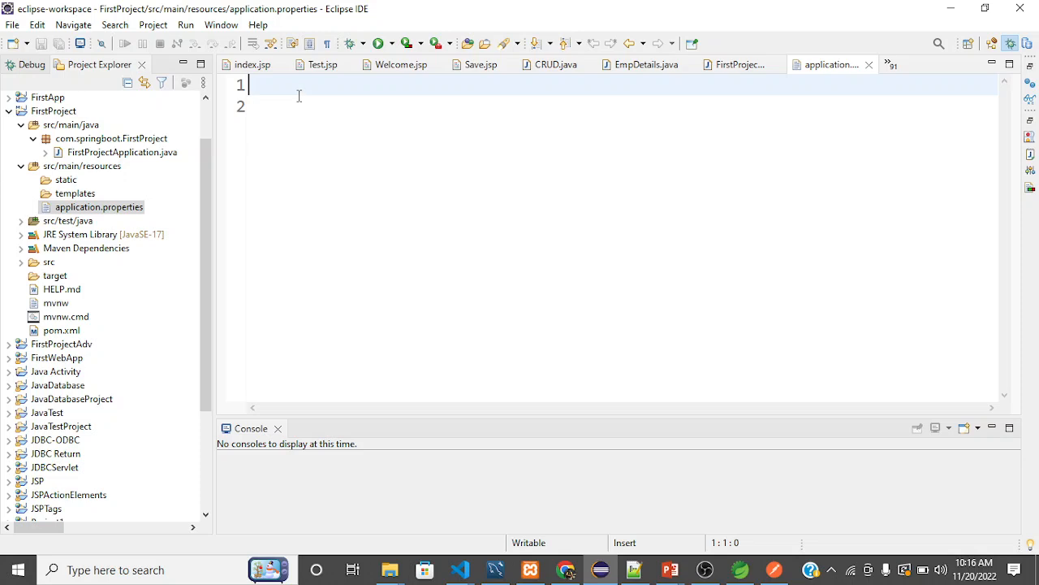
{"action": "type", "text": "port"}
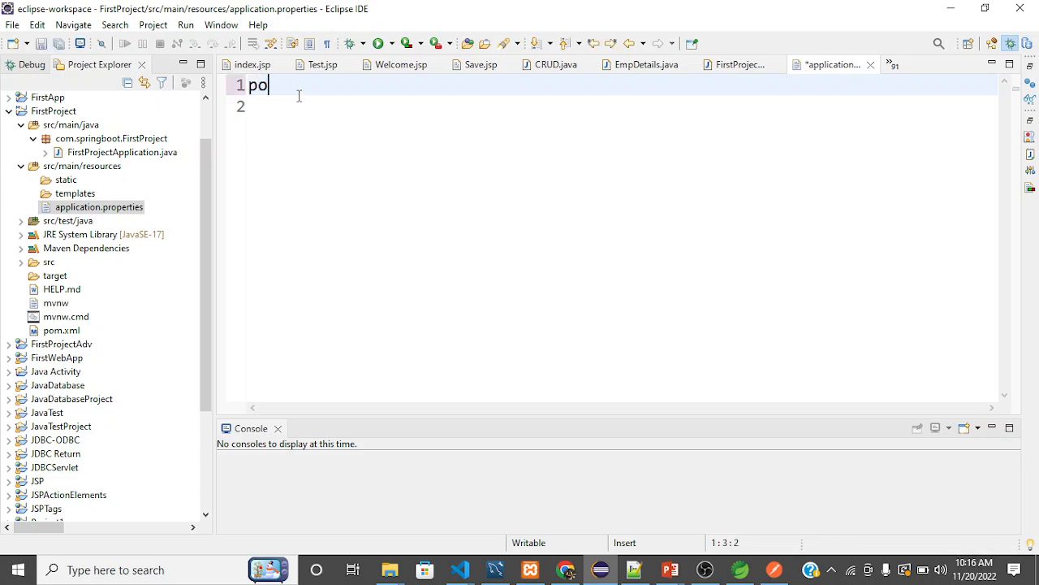
{"action": "key", "text": "BackSpace"}
{"action": "key", "text": "BackSpace"}
{"action": "key", "text": "BackSpace"}
{"action": "key", "text": "BackSpace"}
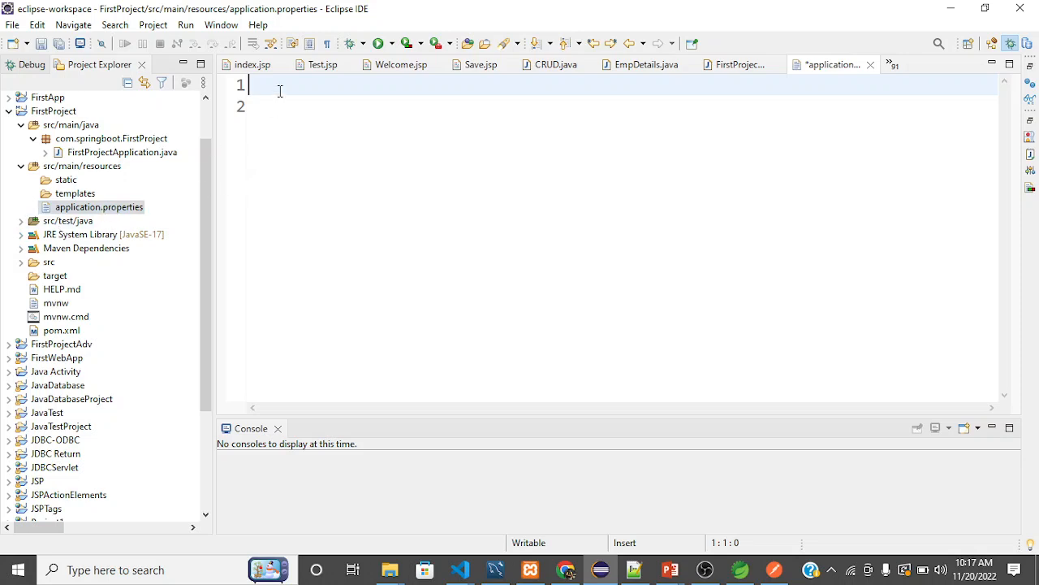
Add the property server.port=8082 on the first line of application.properties.
{"action": "type", "text": "s"}
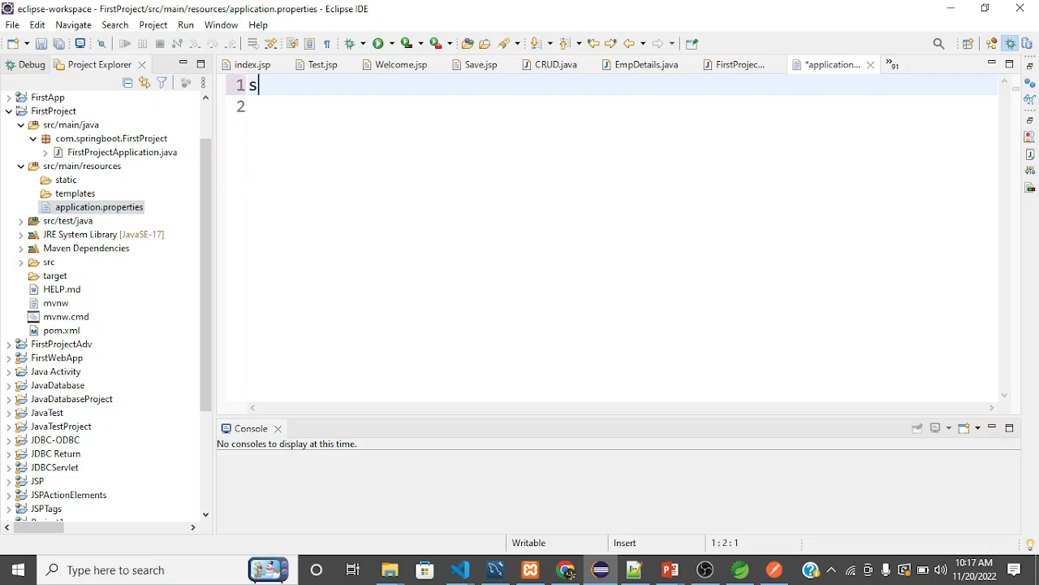
{"action": "type", "text": "erver.port"}
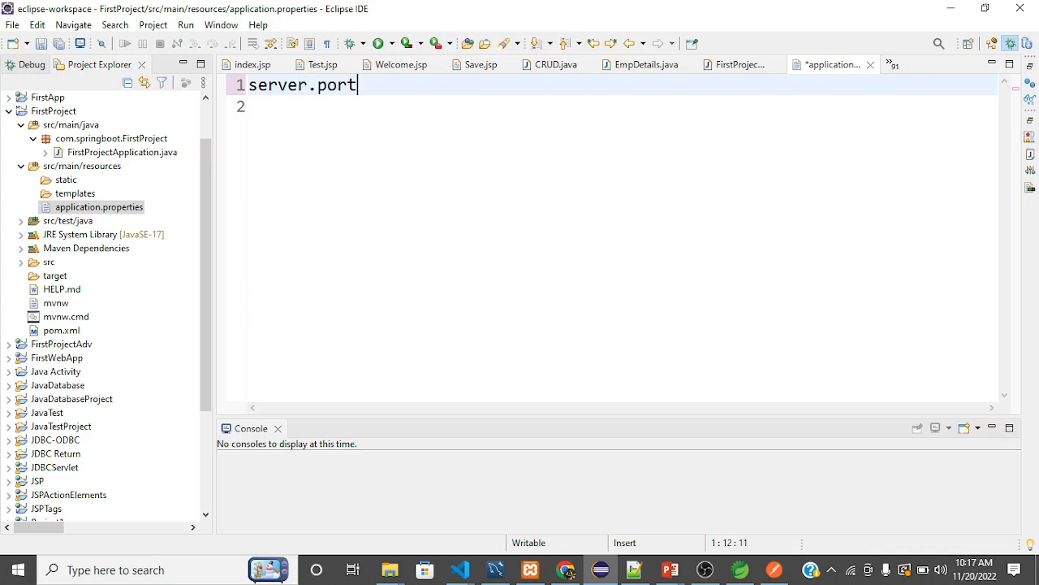
{"action": "type", "text": "=8082"}
Highlight the port number in the server.port line to examine it, then clear the selection.
{"action": "key", "text": "shift+Left"}
{"action": "key", "text": "shift+Left"}
{"action": "key", "text": "shift+Left"}
{"action": "key", "text": "shift+Left"}
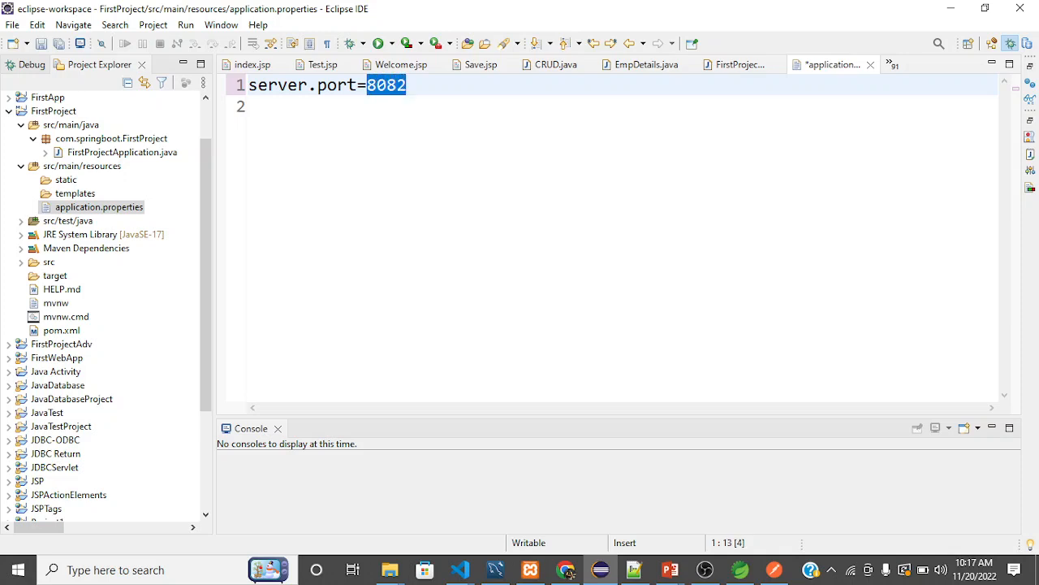
{"action": "key", "text": "Down"}
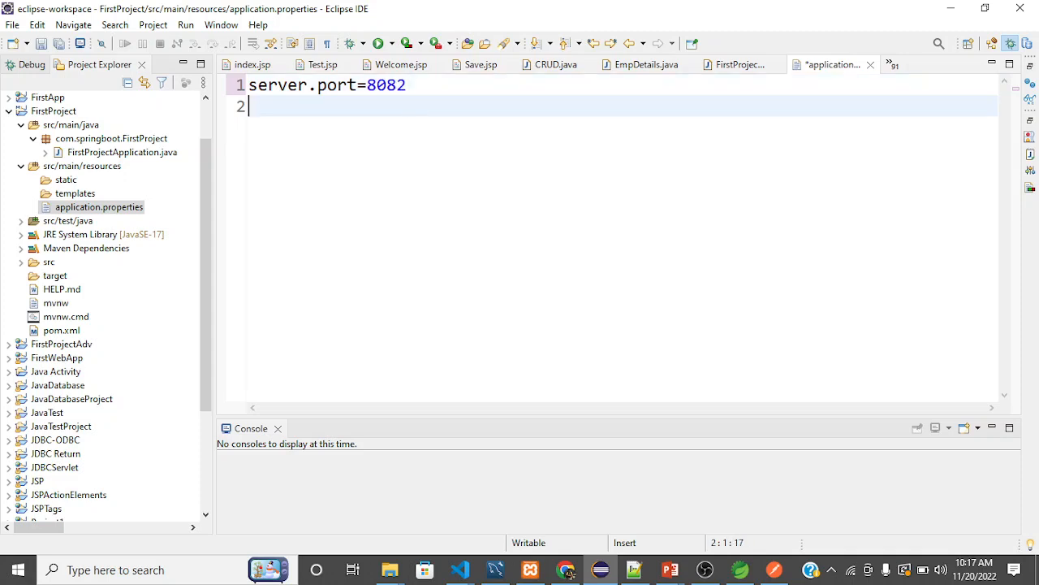
{"action": "key", "text": "Left"}
{"action": "key", "text": "shift+Left"}
{"action": "key", "text": "shift+Left"}
{"action": "key", "text": "shift+Left"}
{"action": "key", "text": "shift+Left"}
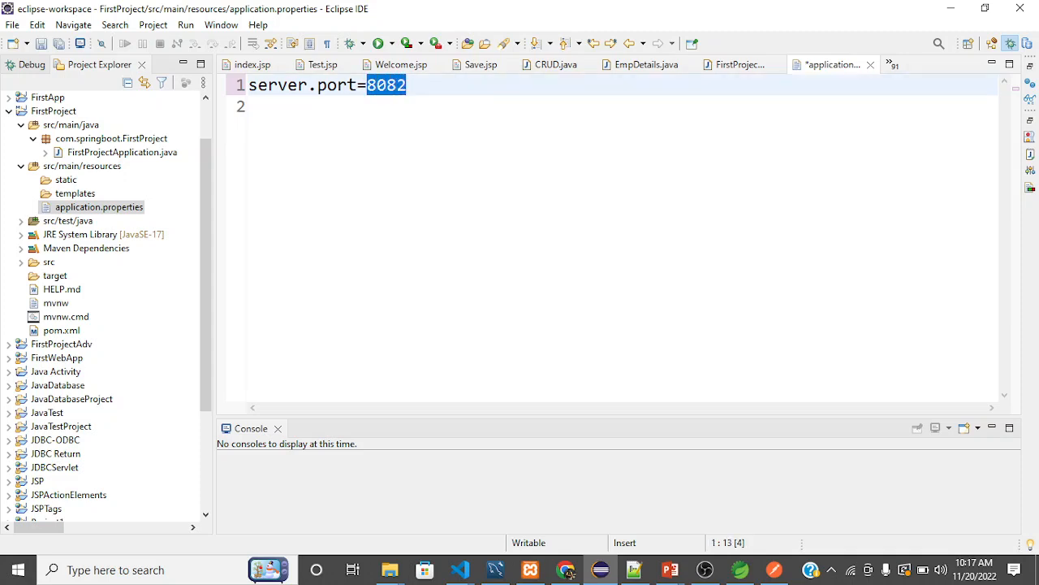
{"action": "key", "text": "Left"}
{"action": "key", "text": "Left"}
{"action": "key", "text": "Left"}
{"action": "key", "text": "Left"}
{"action": "key", "text": "Left"}
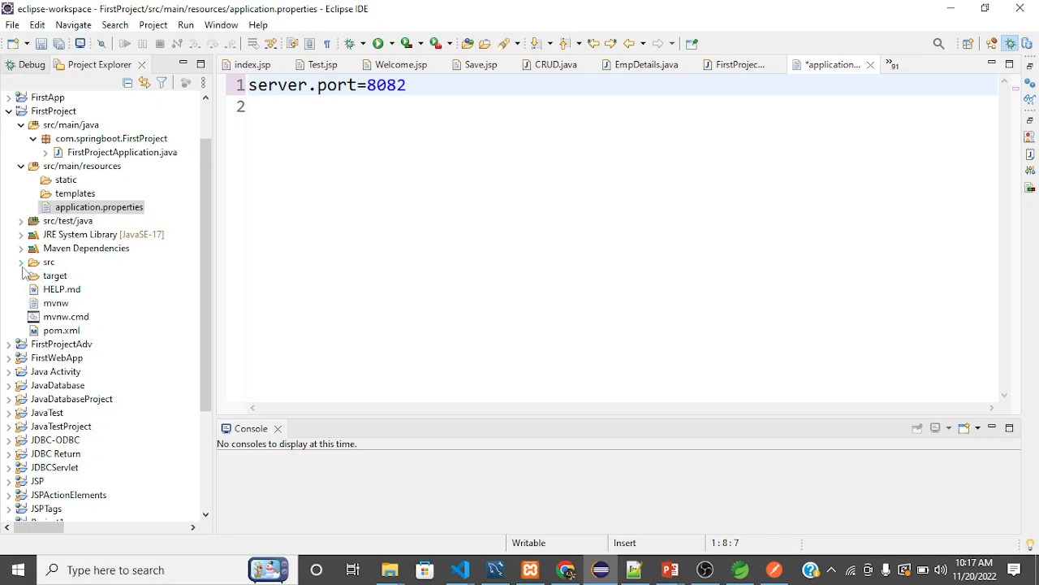
Expand FirstProject's Maven Dependencies and look through the list of downloaded jar files.
{"action": "left_click", "coordinate": [22, 251]}
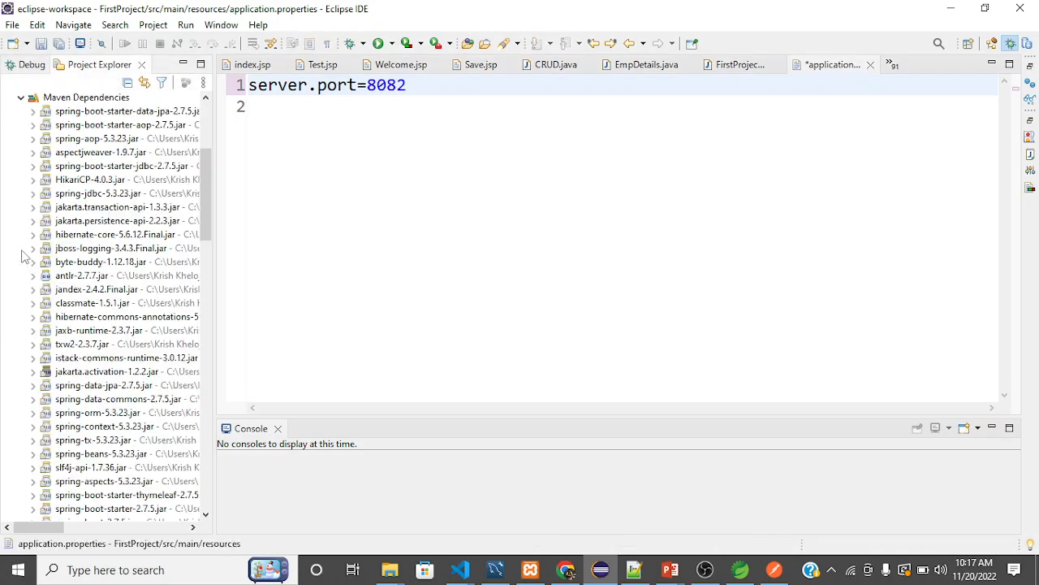
{"action": "scroll", "coordinate": [116, 316], "scroll_direction": "down", "scroll_amount": 4}
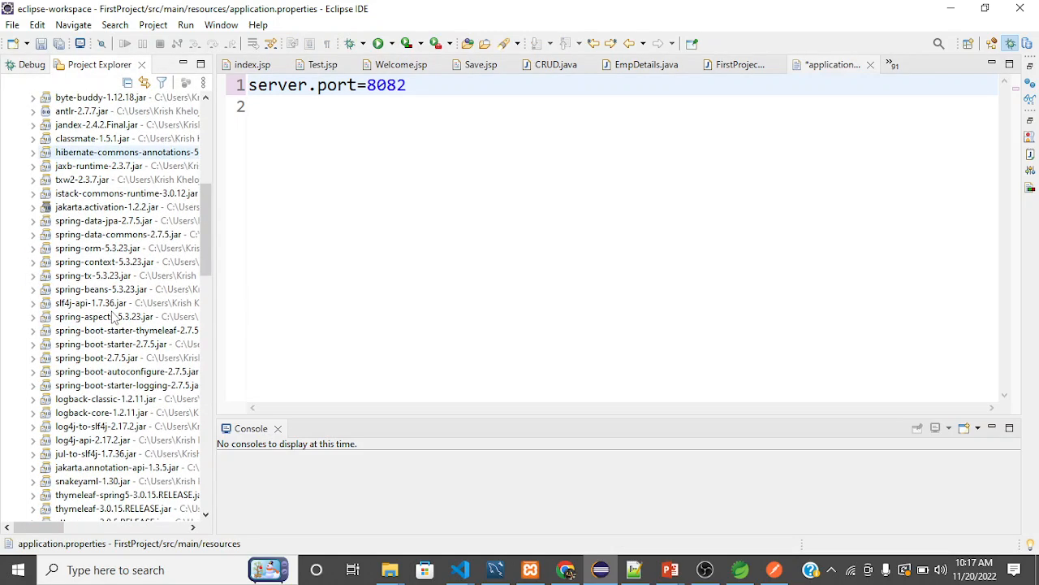
{"action": "scroll", "coordinate": [114, 317], "scroll_direction": "down", "scroll_amount": 9}
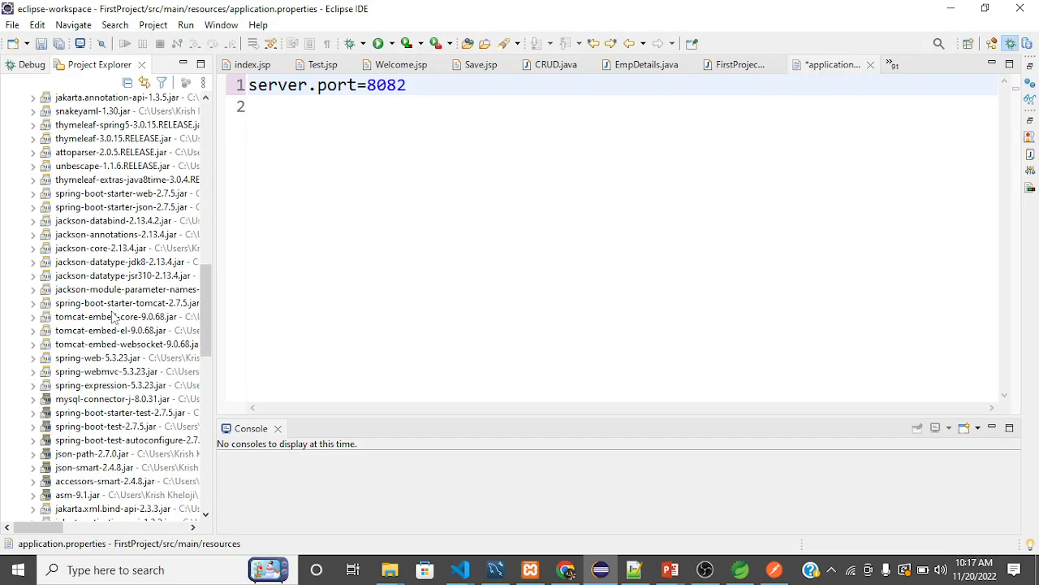
{"action": "scroll", "coordinate": [114, 317], "scroll_direction": "down", "scroll_amount": 6}
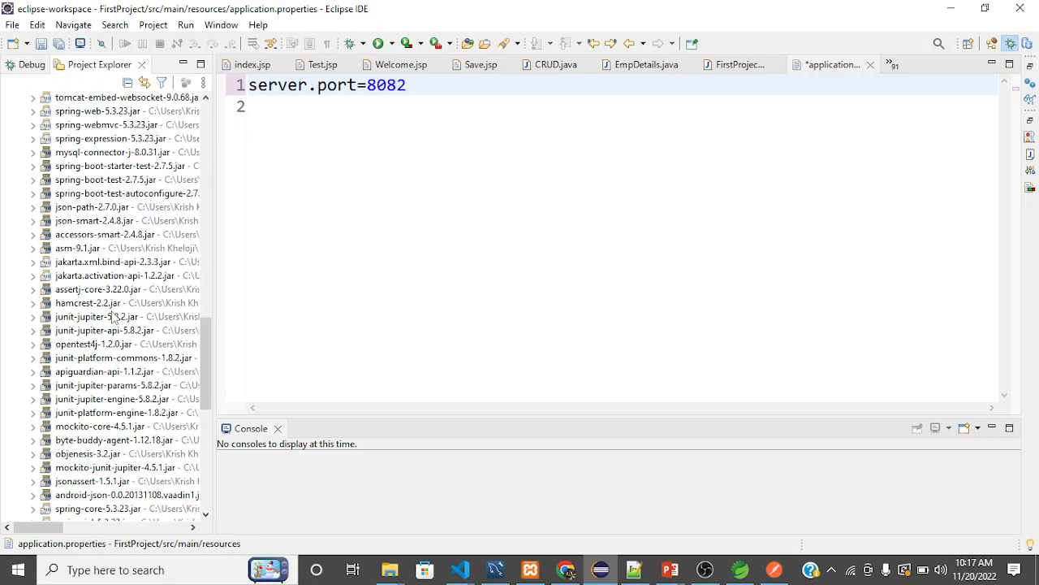
{"action": "scroll", "coordinate": [114, 316], "scroll_direction": "down", "scroll_amount": 2}
{"action": "scroll", "coordinate": [114, 317], "scroll_direction": "up", "scroll_amount": 3}
{"action": "scroll", "coordinate": [114, 316], "scroll_direction": "up", "scroll_amount": 1}
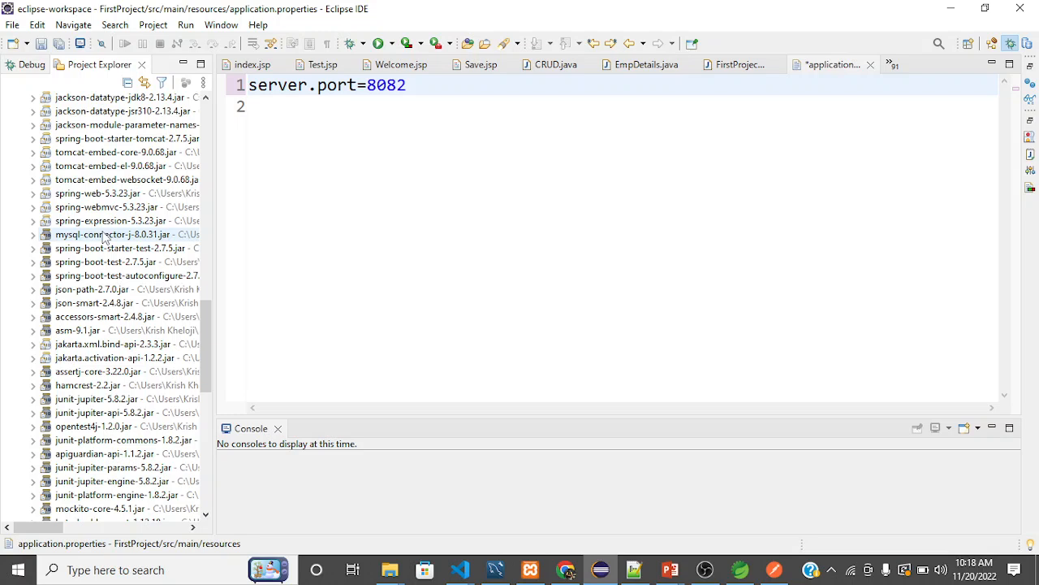
{"action": "scroll", "coordinate": [136, 211], "scroll_direction": "up", "scroll_amount": 1}
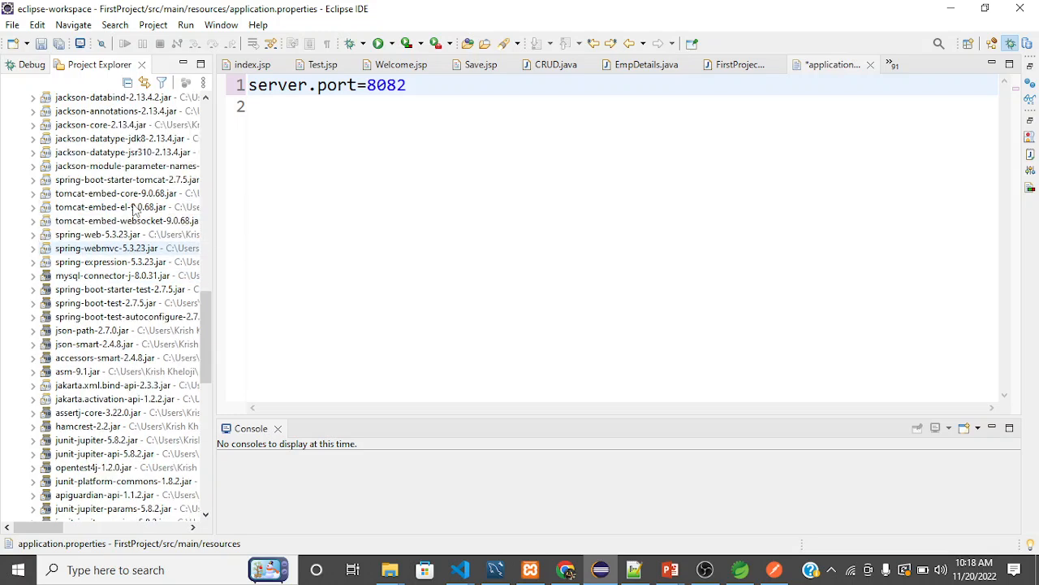
Expand mysql-connector-j-8.0.31.jar to view its packages and collapse it again.
{"action": "left_click", "coordinate": [34, 276]}
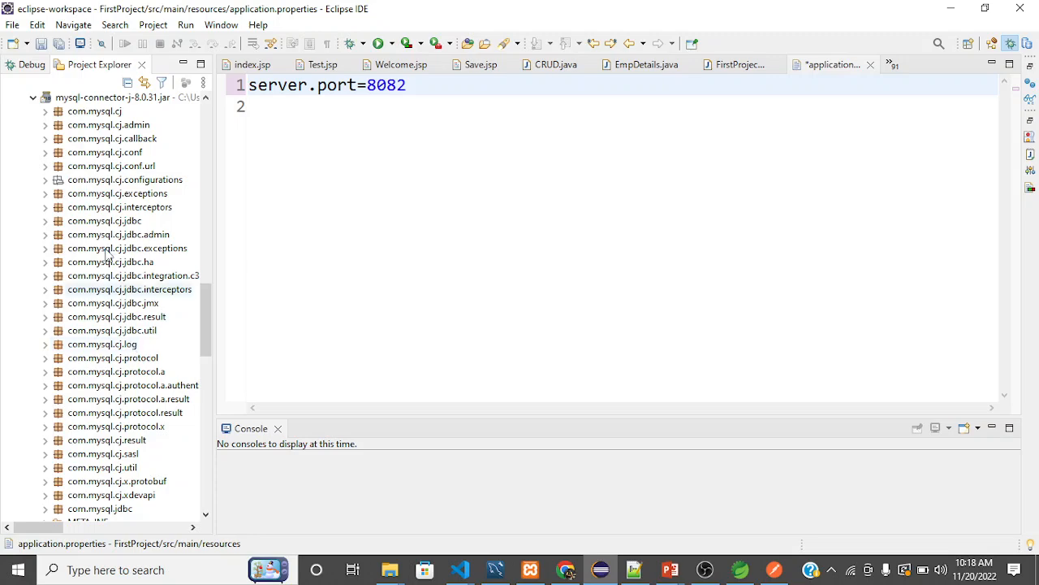
{"action": "scroll", "coordinate": [106, 250], "scroll_direction": "up", "scroll_amount": 2}
{"action": "left_click", "coordinate": [34, 184]}
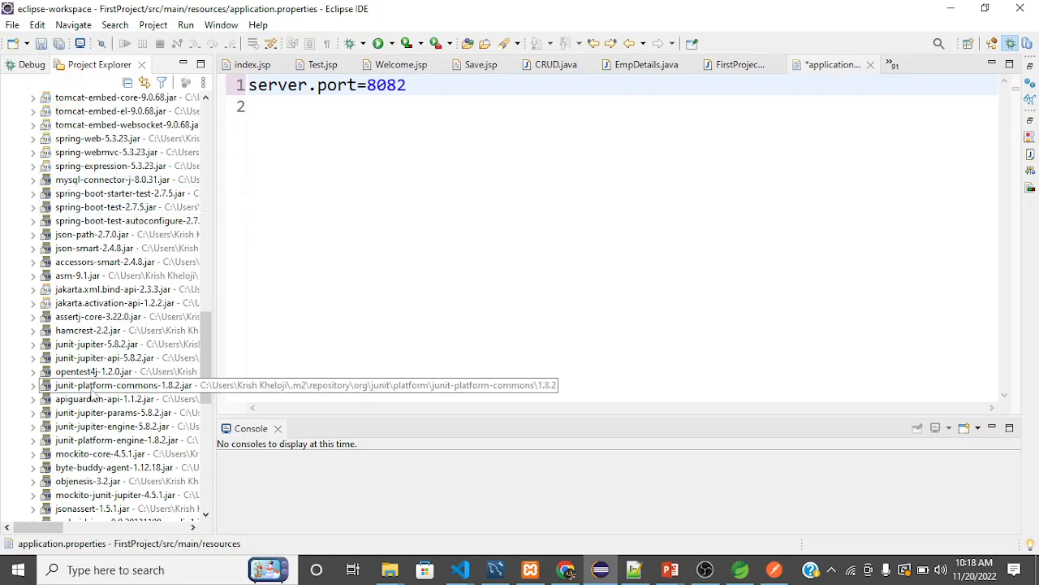
Look through the rest of the jar files and collapse FirstProject's Maven Dependencies.
{"action": "scroll", "coordinate": [122, 398], "scroll_direction": "down", "scroll_amount": 1}
{"action": "scroll", "coordinate": [124, 398], "scroll_direction": "up", "scroll_amount": 5}
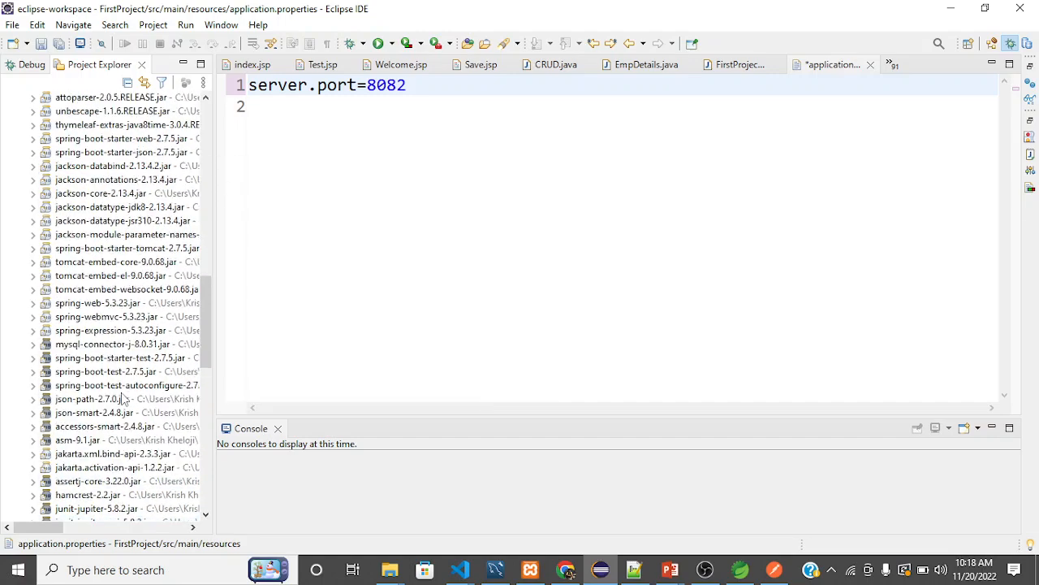
{"action": "scroll", "coordinate": [123, 397], "scroll_direction": "up", "scroll_amount": 18}
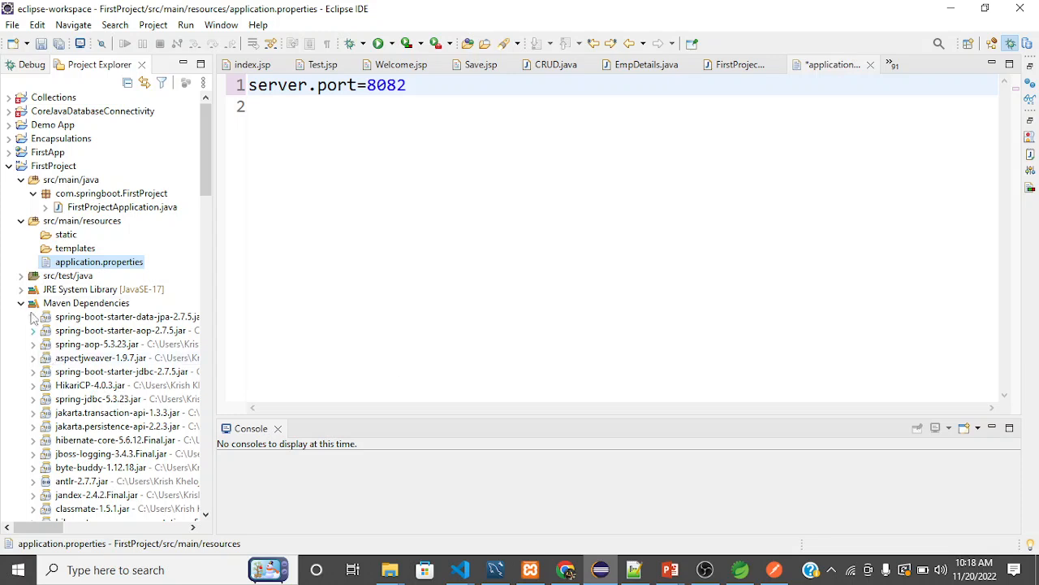
{"action": "left_click", "coordinate": [22, 303]}
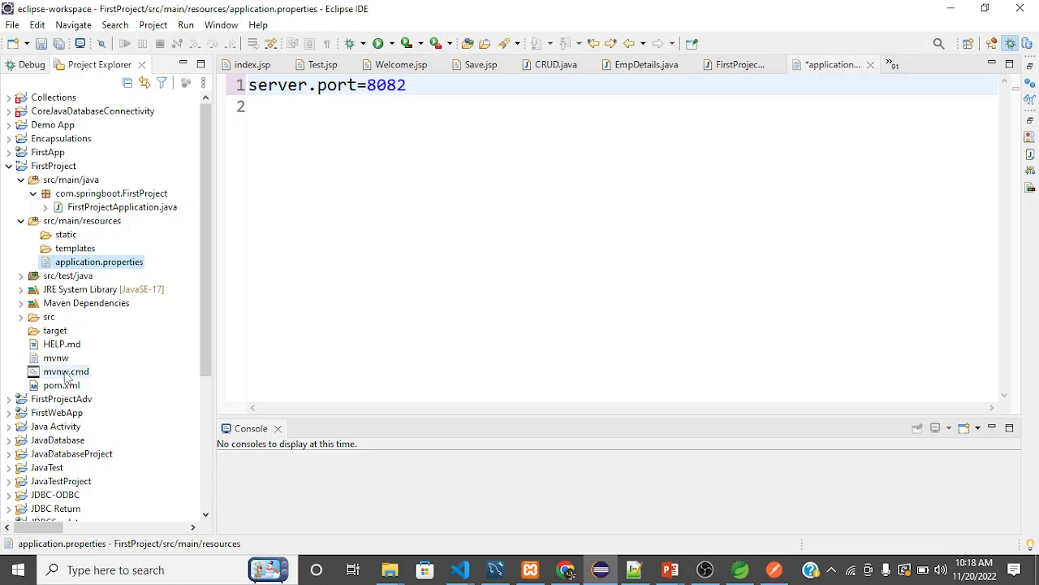
Expand FirstProject's src folder through main, java, com, springboot and FirstProject, and expand its resources folder as well.
{"action": "left_click", "coordinate": [21, 317]}
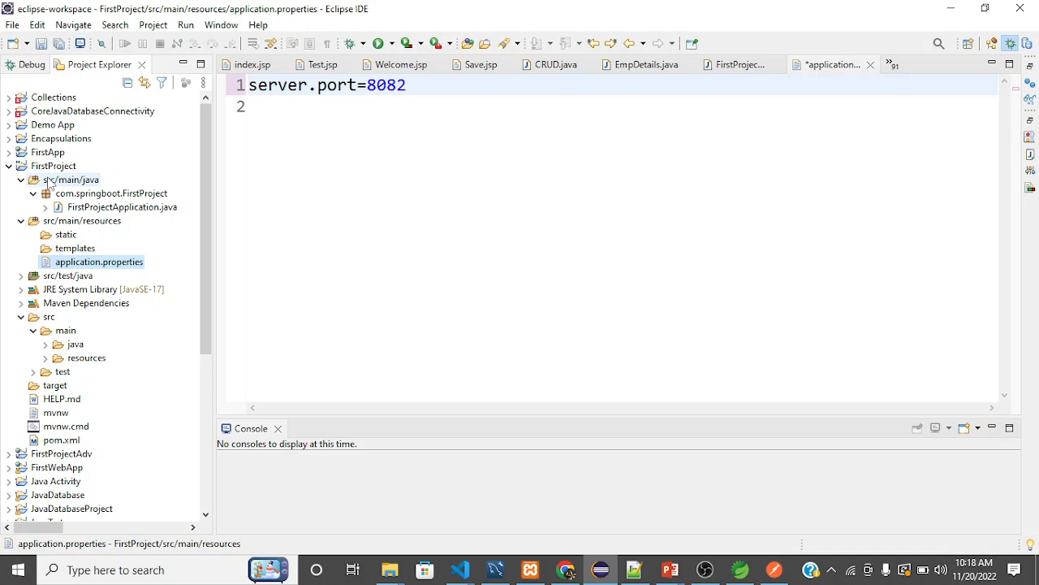
{"action": "left_click", "coordinate": [46, 344]}
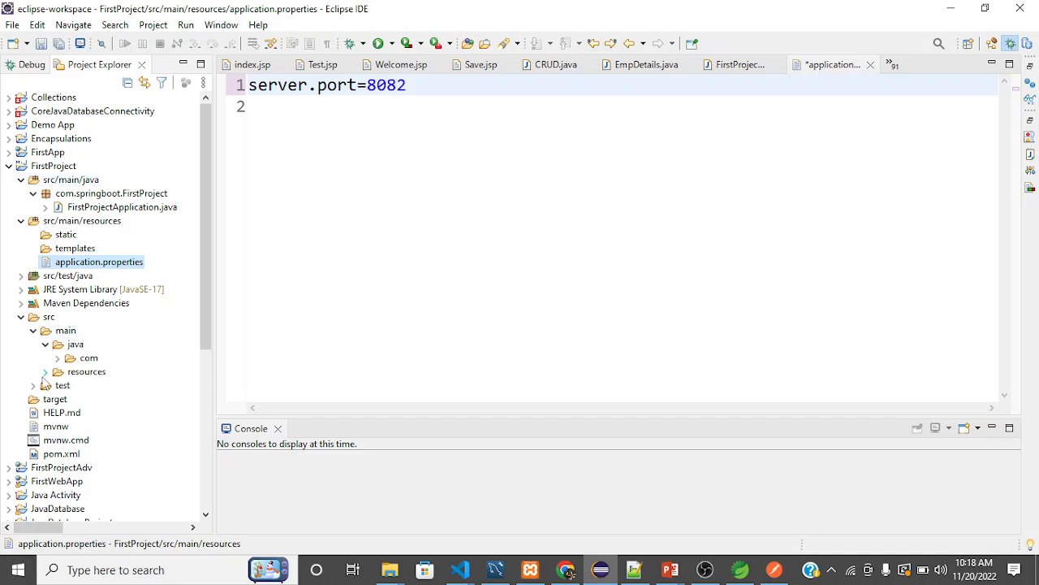
{"action": "left_click", "coordinate": [45, 372]}
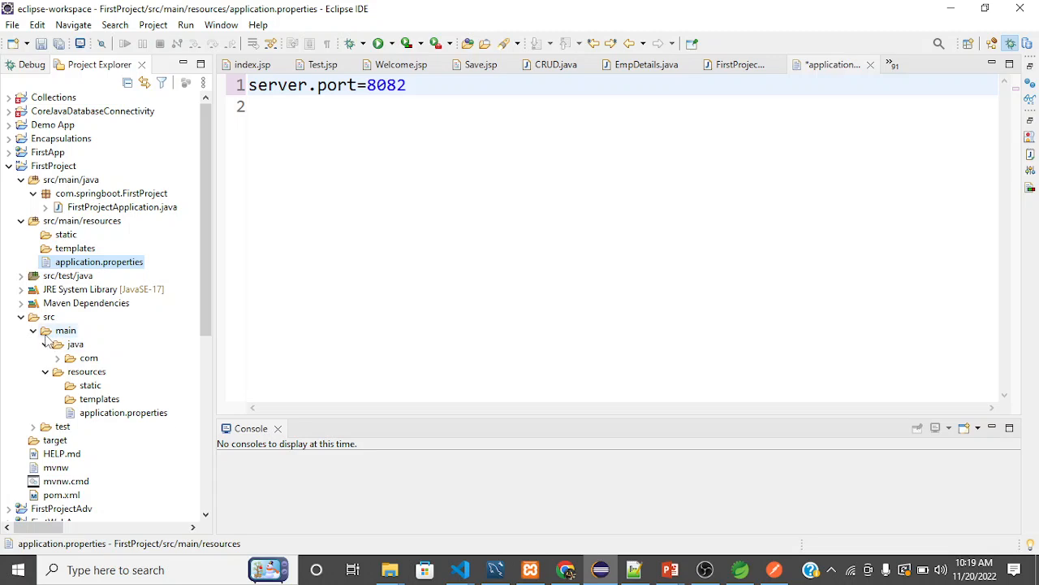
{"action": "left_click", "coordinate": [58, 359]}
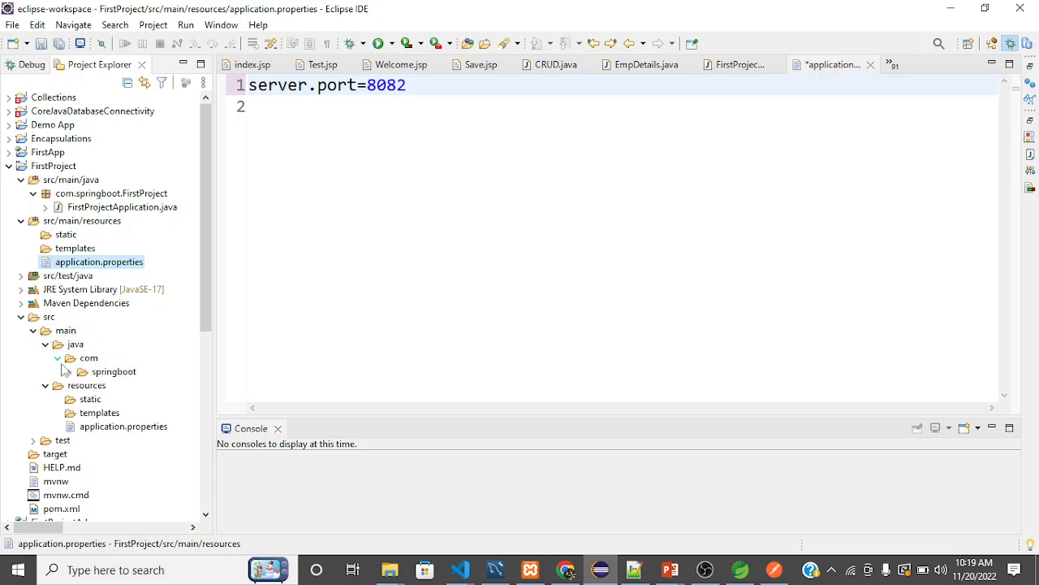
{"action": "left_click", "coordinate": [70, 371]}
{"action": "left_click", "coordinate": [82, 385]}
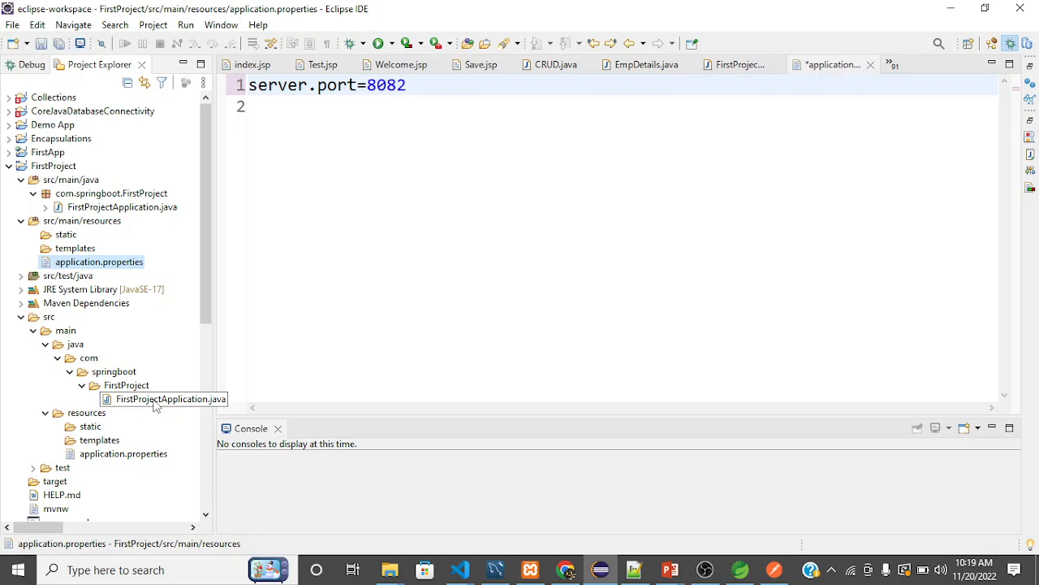
Open FirstProjectApplication.java from the src folder tree, view its SpringApplication.run line, and collapse the main folder.
{"action": "double_click", "coordinate": [155, 401]}
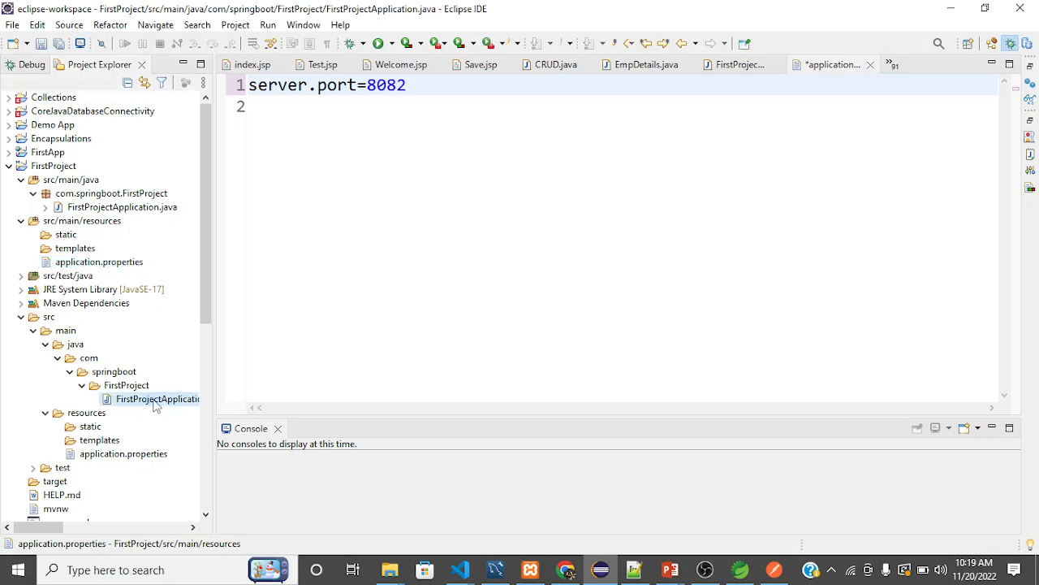
{"action": "left_click", "coordinate": [343, 255]}
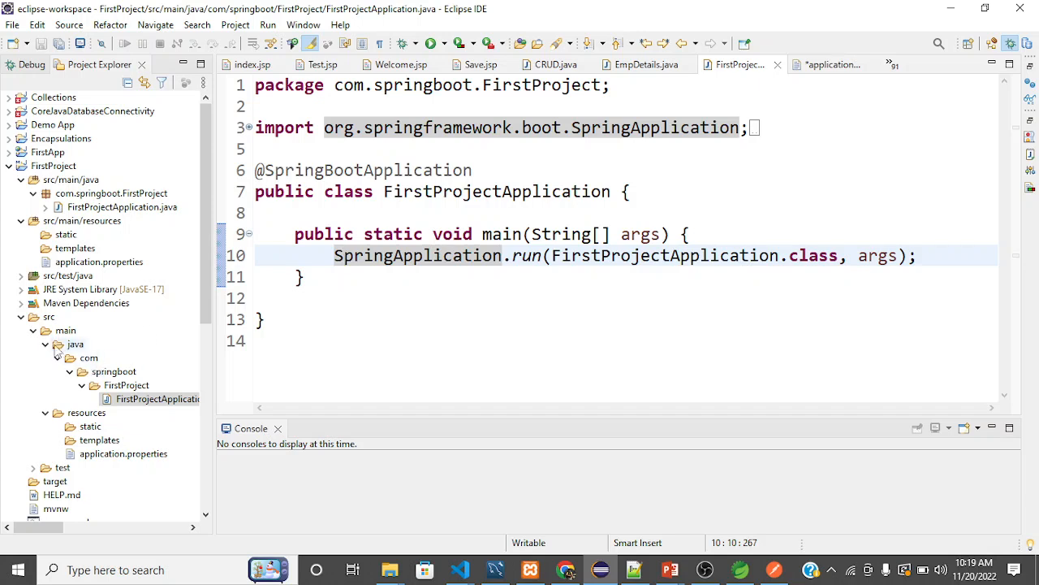
{"action": "left_click", "coordinate": [33, 331]}
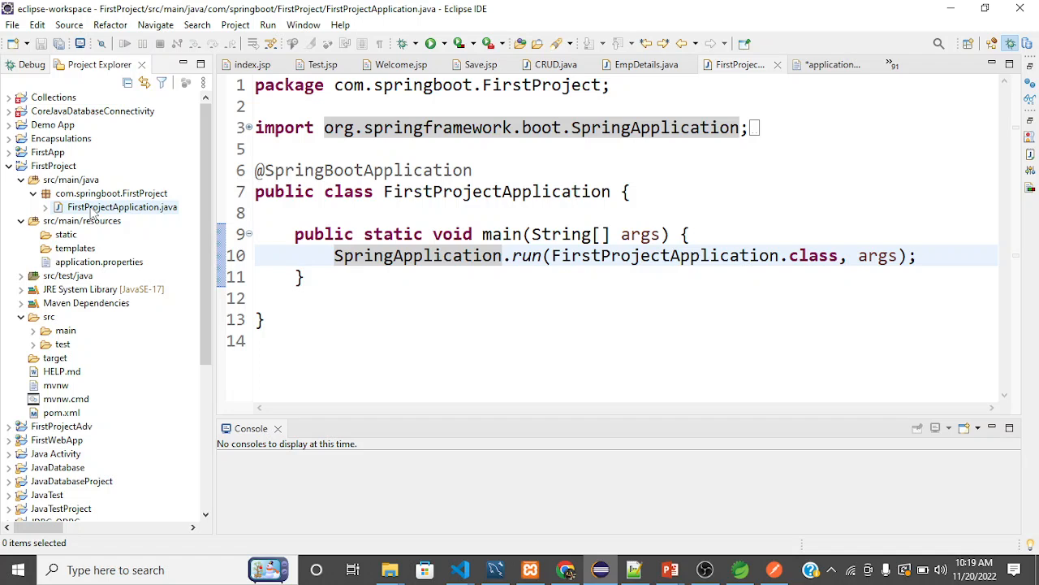
Expand src/test/java and its com.springboot.FirstProject package to view the test class, and collapse src/test/java again.
{"action": "left_click", "coordinate": [21, 276]}
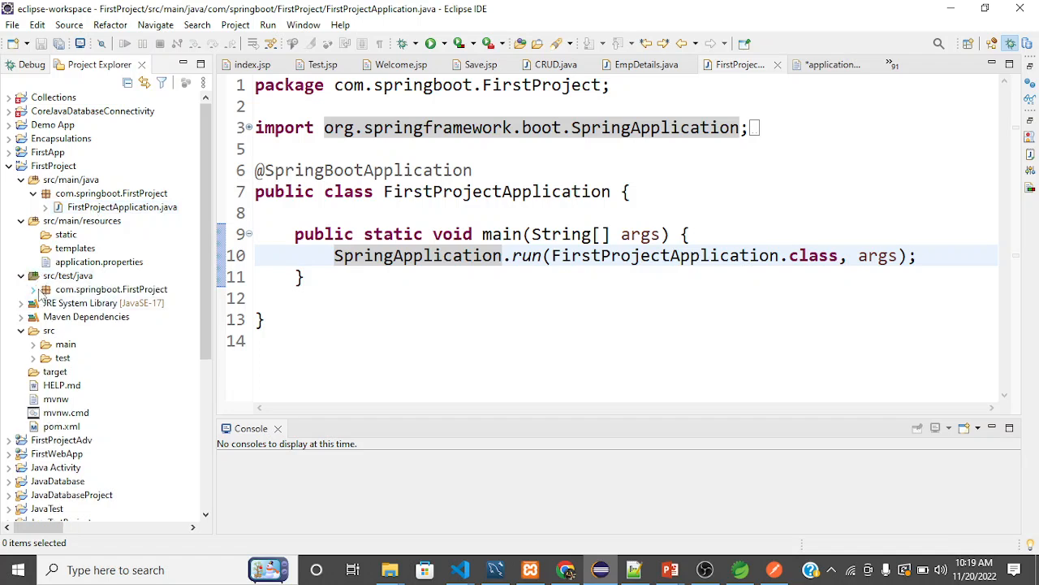
{"action": "left_click", "coordinate": [34, 290]}
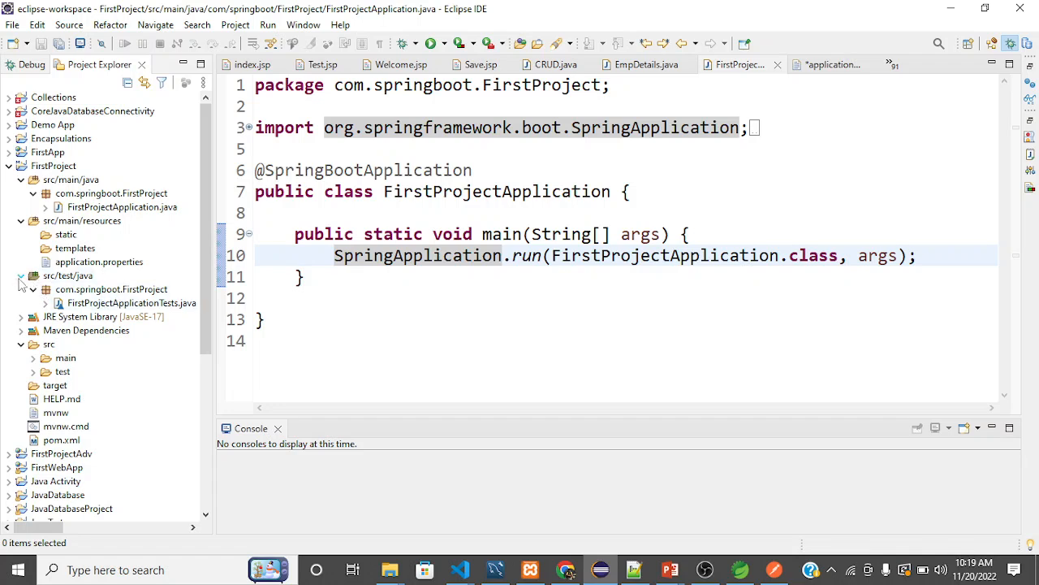
{"action": "left_click", "coordinate": [21, 277]}
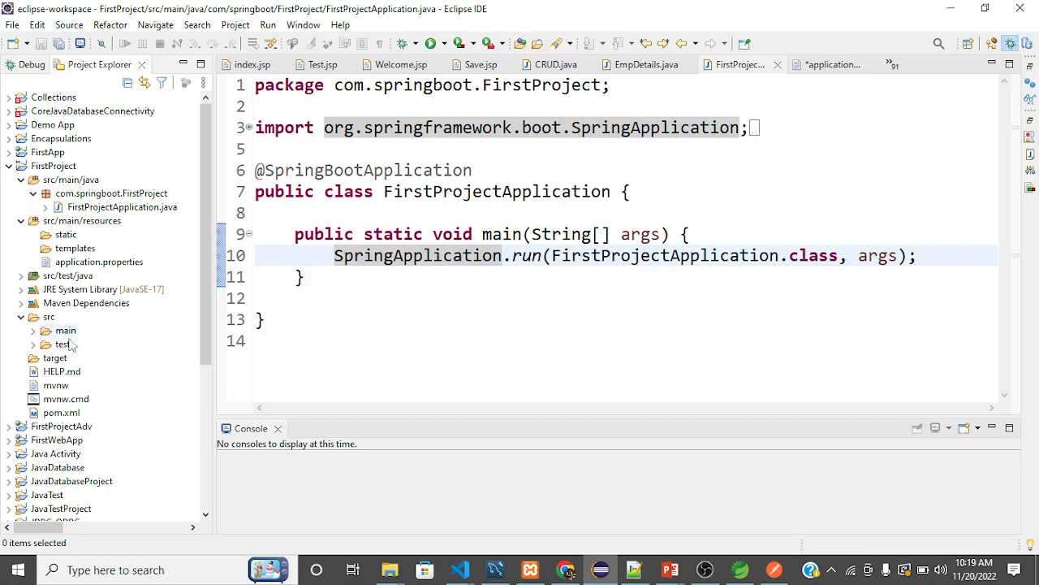
Open FirstProject's pom.xml and examine its parent block, highlighting the whole block and its groupId tag.
{"action": "left_click", "coordinate": [71, 413]}
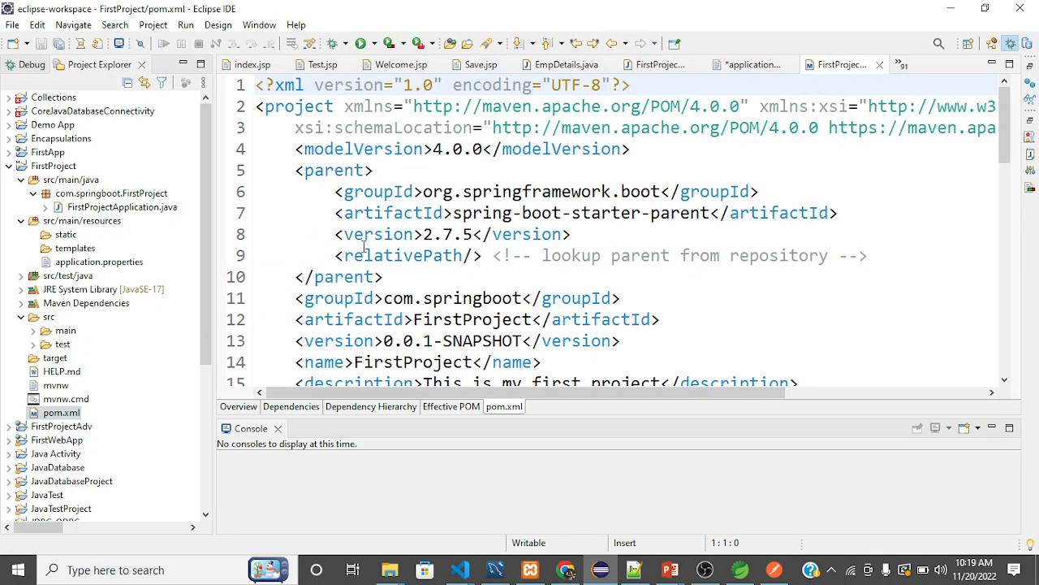
{"action": "left_click", "coordinate": [364, 252]}
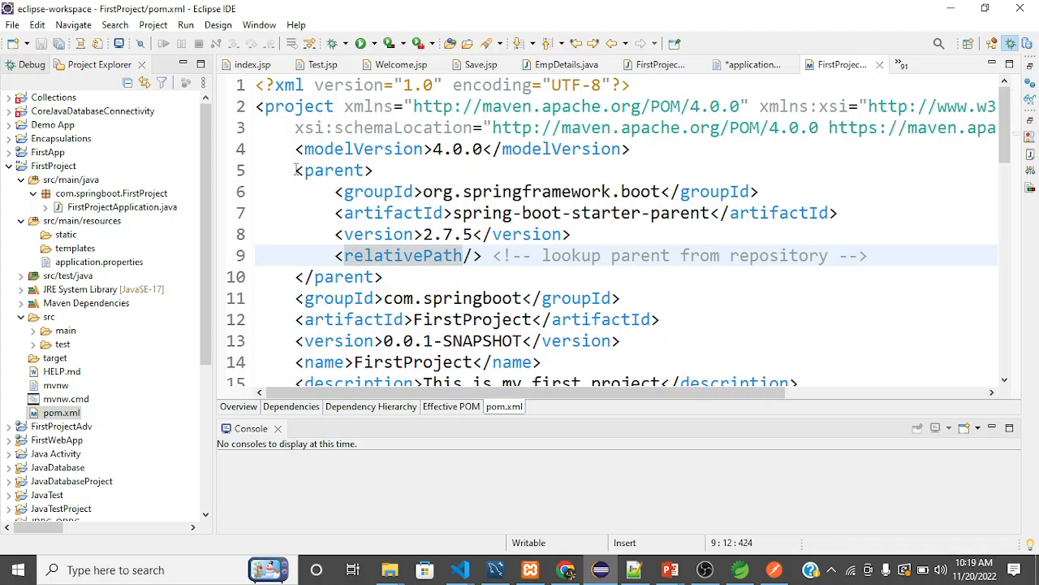
{"action": "left_click_drag", "start_coordinate": [296, 170], "coordinate": [394, 277]}
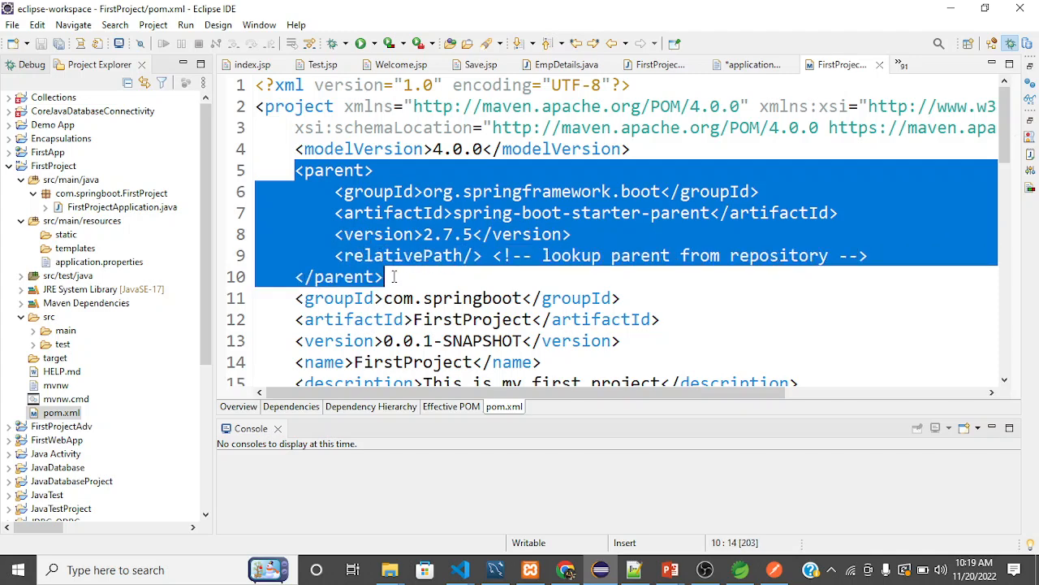
{"action": "left_click", "coordinate": [429, 213]}
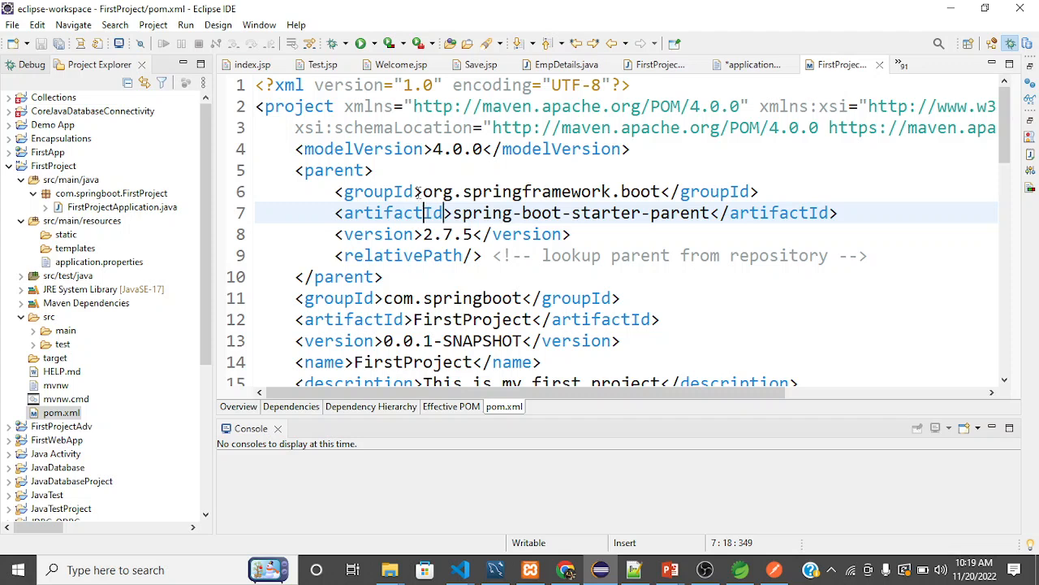
{"action": "left_click_drag", "start_coordinate": [414, 192], "coordinate": [347, 192]}
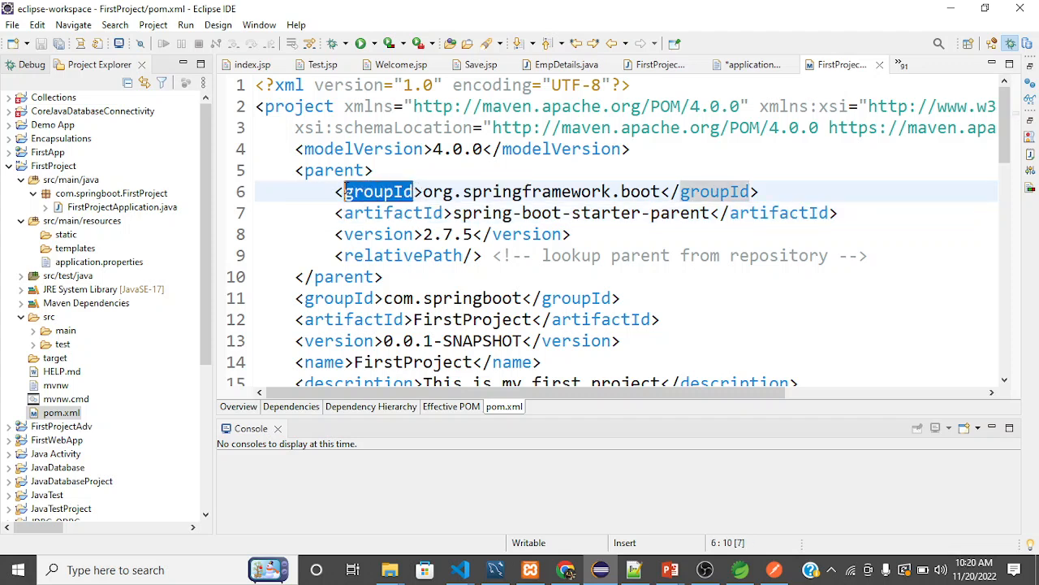
View the tag descriptions for groupId and artifactId in pom.xml's parent block.
{"action": "mouse_move", "coordinate": [347, 193]}
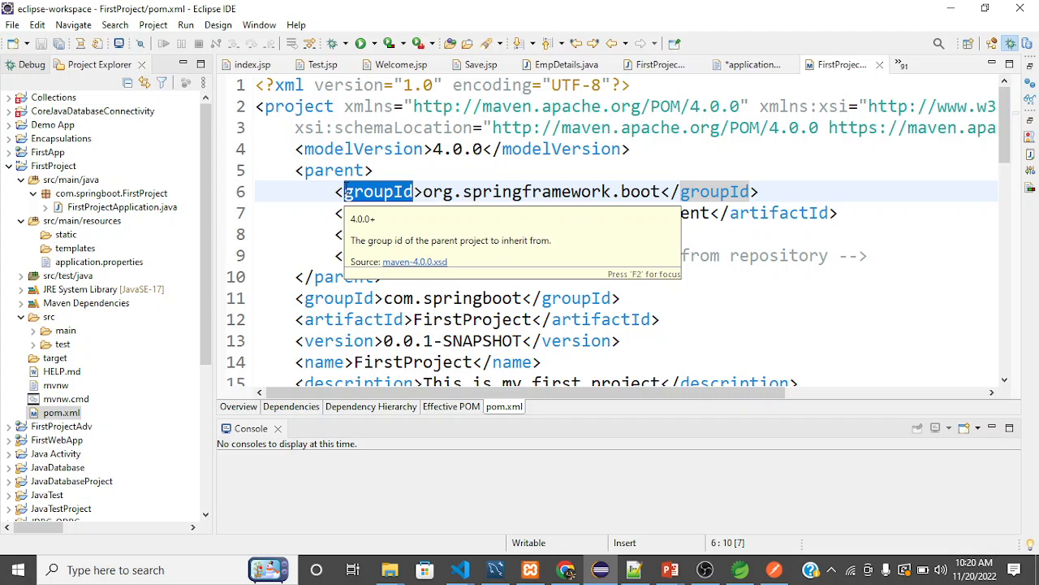
{"action": "left_click", "coordinate": [416, 213]}
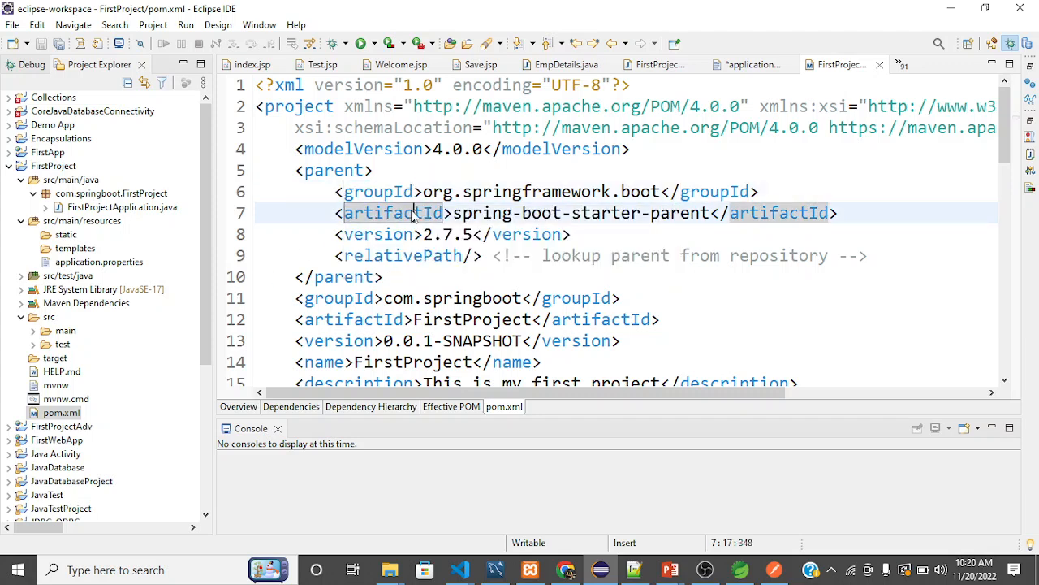
{"action": "mouse_move", "coordinate": [416, 213]}
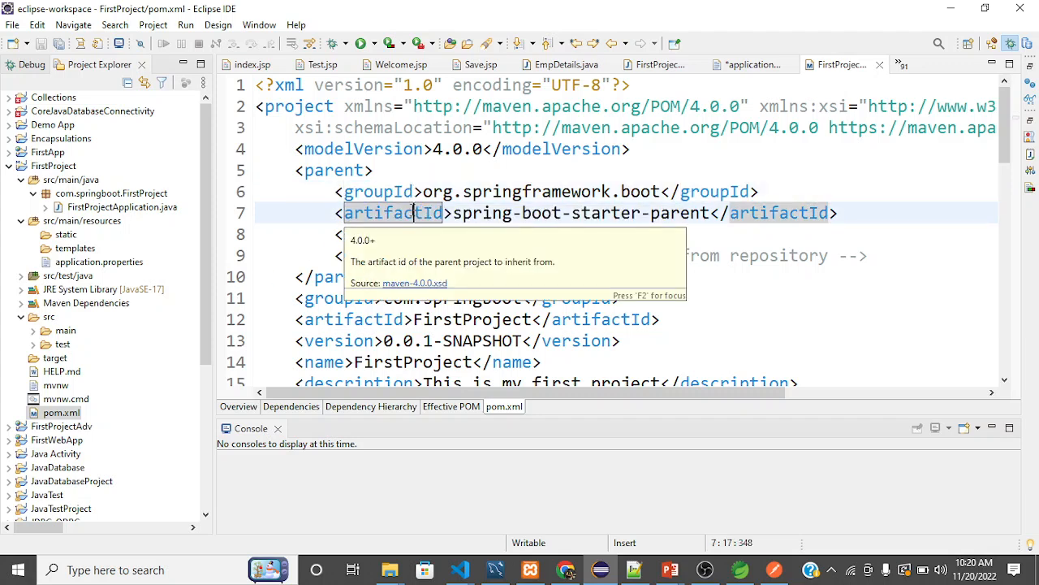
Highlight the spring-boot-starter-parent value of the parent block's artifactId, starting from its first word.
{"action": "left_click", "coordinate": [503, 213]}
{"action": "key", "text": "Left"}
{"action": "key", "text": "Left"}
{"action": "key", "text": "Left"}
{"action": "key", "text": "Left"}
{"action": "key", "text": "Left"}
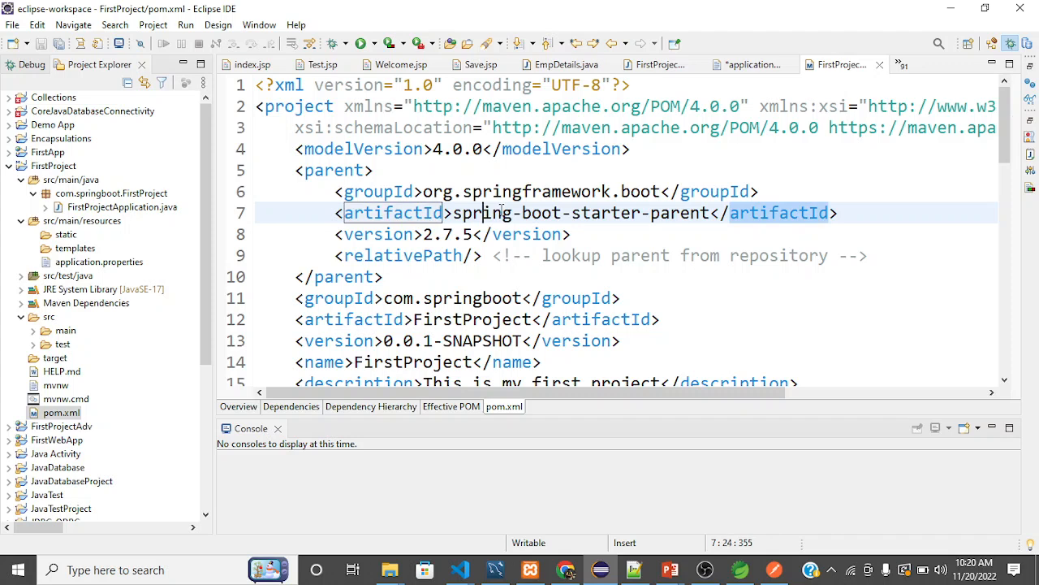
{"action": "key", "text": "shift+Right"}
{"action": "key", "text": "shift+Right"}
{"action": "key", "text": "shift+Right"}
{"action": "key", "text": "shift+Right"}
{"action": "key", "text": "shift+Right"}
{"action": "key", "text": "shift+Right"}
{"action": "key", "text": "shift+Right"}
{"action": "key", "text": "shift+Right"}
{"action": "key", "text": "shift+Right"}
{"action": "key", "text": "shift+Right"}
{"action": "key", "text": "shift+Right"}
{"action": "key", "text": "shift+Right"}
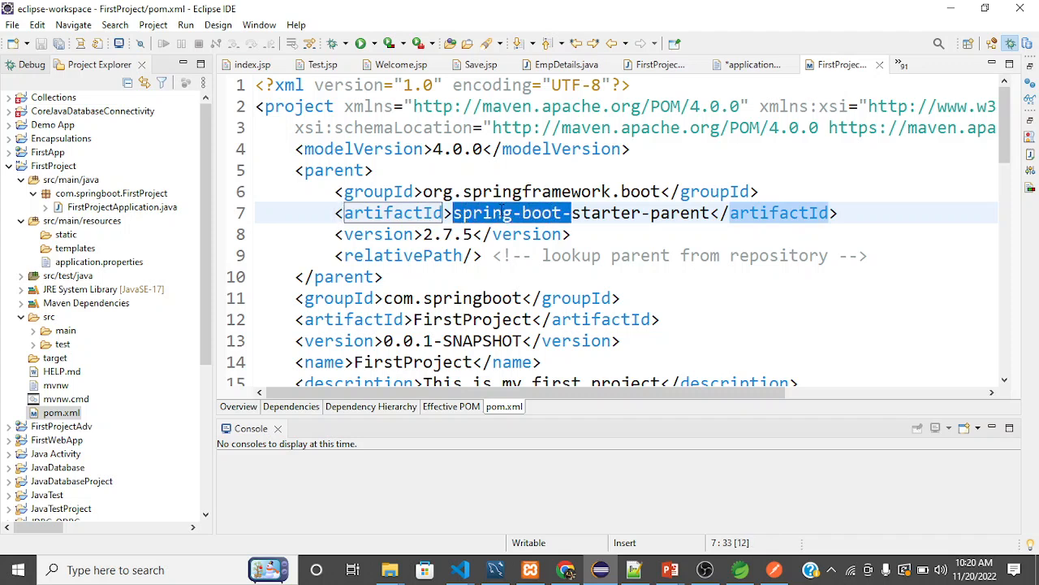
{"action": "key", "text": "shift+Right"}
{"action": "key", "text": "shift+Right"}
{"action": "key", "text": "shift+Right"}
{"action": "key", "text": "shift+Right"}
{"action": "key", "text": "shift+Right"}
{"action": "key", "text": "shift+Right"}
{"action": "key", "text": "shift+Right"}
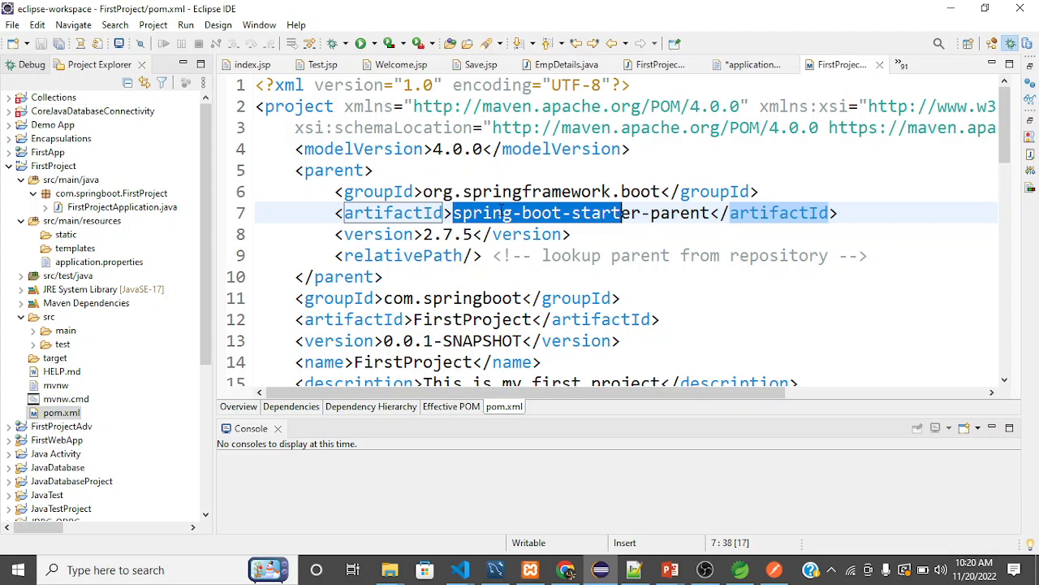
{"action": "key", "text": "shift+Right"}
{"action": "key", "text": "shift+Right"}
{"action": "key", "text": "shift+Right"}
Highlight the version entry in the parent block, from its closing tag back toward the opening tag.
{"action": "key", "text": "Down"}
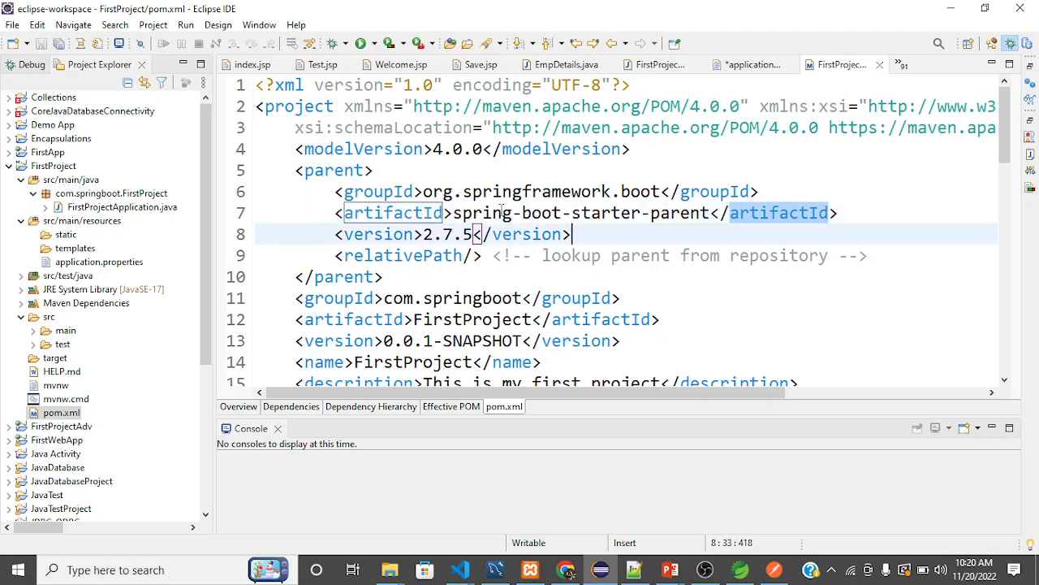
{"action": "key", "text": "Left"}
{"action": "key", "text": "shift+Left"}
{"action": "key", "text": "shift+Left"}
{"action": "key", "text": "shift+Left"}
{"action": "key", "text": "shift+Left"}
{"action": "key", "text": "shift+Left"}
{"action": "key", "text": "shift+Left"}
{"action": "key", "text": "shift+Left"}
{"action": "key", "text": "shift+Left"}
{"action": "key", "text": "shift+Left"}
{"action": "key", "text": "shift+Left"}
{"action": "key", "text": "shift+Left"}
{"action": "key", "text": "shift+Left"}
{"action": "key", "text": "shift+Left"}
{"action": "key", "text": "shift+Left"}
{"action": "key", "text": "shift+Left"}
{"action": "key", "text": "shift+Left"}
{"action": "key", "text": "shift+Left"}
{"action": "key", "text": "shift+Left"}
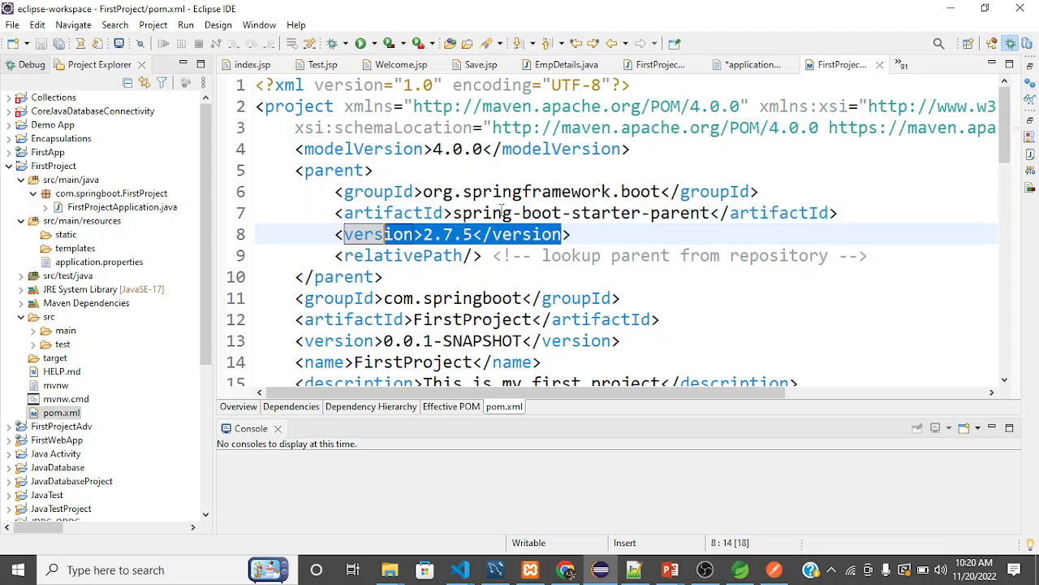
{"action": "key", "text": "End"}
{"action": "key", "text": "Down"}
{"action": "key", "text": "Up"}
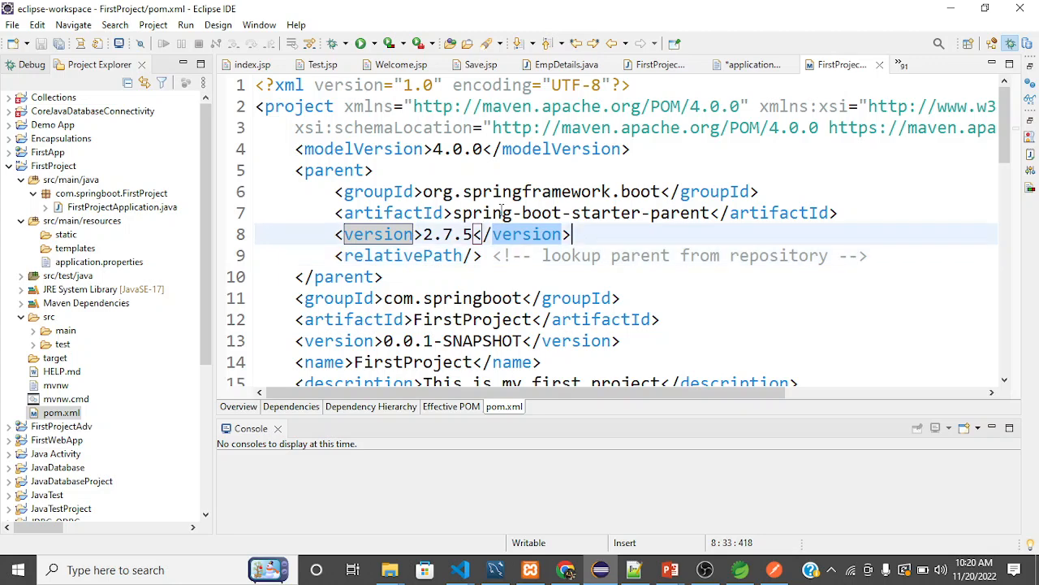
{"action": "key", "text": "shift+Left"}
{"action": "key", "text": "shift+Left"}
{"action": "key", "text": "shift+Left"}
{"action": "key", "text": "shift+Left"}
{"action": "key", "text": "shift+Left"}
{"action": "key", "text": "shift+Left"}
{"action": "key", "text": "shift+Left"}
{"action": "key", "text": "shift+Left"}
{"action": "key", "text": "shift+Left"}
{"action": "key", "text": "shift+Left"}
{"action": "key", "text": "shift+Left"}
{"action": "key", "text": "shift+Left"}
{"action": "key", "text": "shift+Left"}
{"action": "key", "text": "shift+Left"}
{"action": "key", "text": "shift+Left"}
{"action": "key", "text": "shift+Left"}
{"action": "key", "text": "shift+Left"}
{"action": "key", "text": "shift+Left"}
{"action": "key", "text": "shift+Left"}
Examine the project's own entries below the parent block, from artifactId, version, name and description to the java.version property.
{"action": "key", "text": "Down"}
{"action": "key", "text": "Down"}
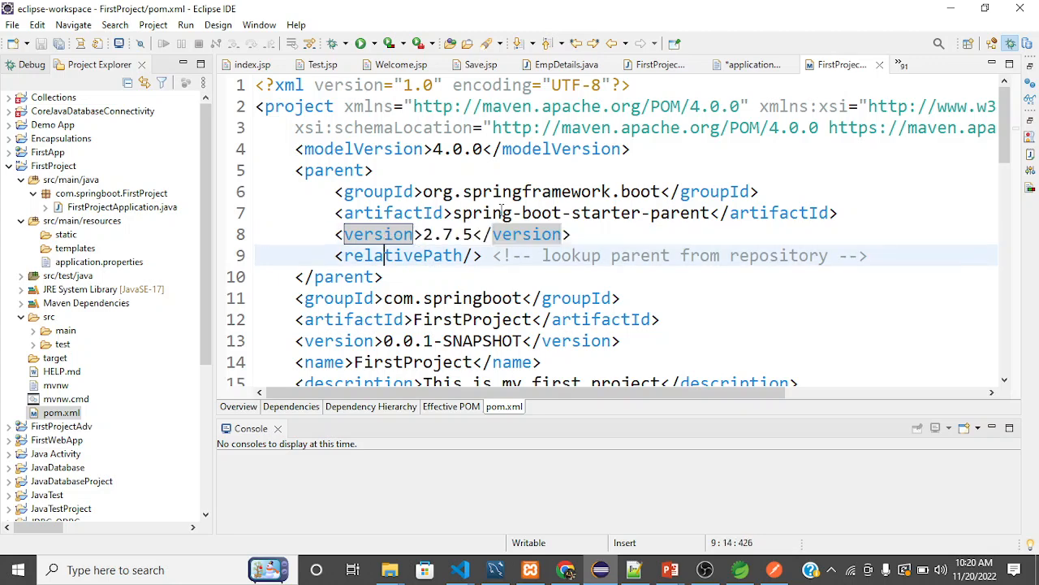
{"action": "key", "text": "Down"}
{"action": "key", "text": "Down"}
{"action": "key", "text": "Down"}
{"action": "key", "text": "Down"}
{"action": "key", "text": "Down"}
{"action": "key", "text": "Down"}
{"action": "key", "text": "Down"}
{"action": "key", "text": "Down"}
{"action": "key", "text": "Down"}
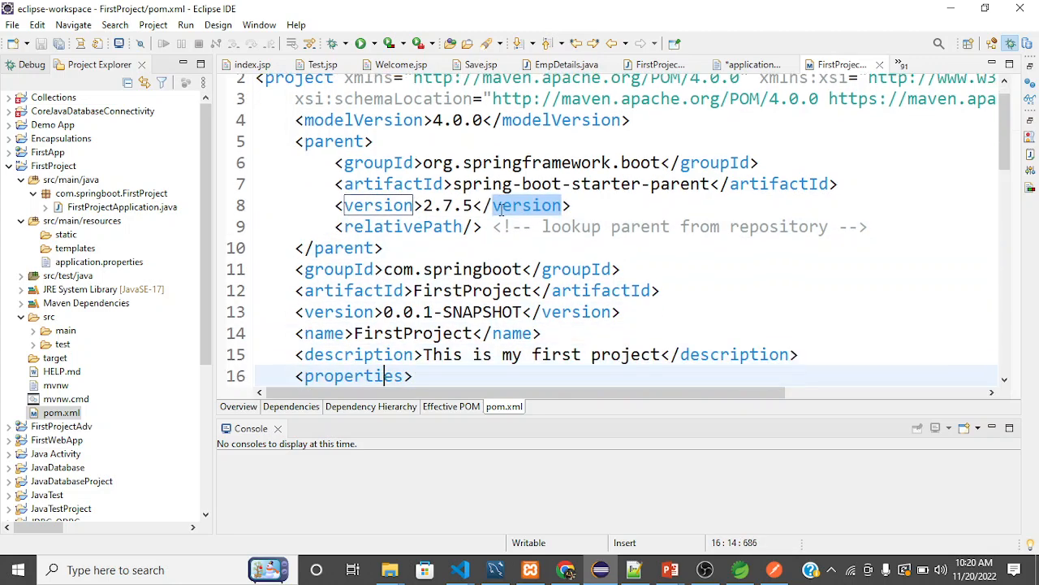
{"action": "key", "text": "Down"}
{"action": "key", "text": "Down"}
{"action": "key", "text": "Down"}
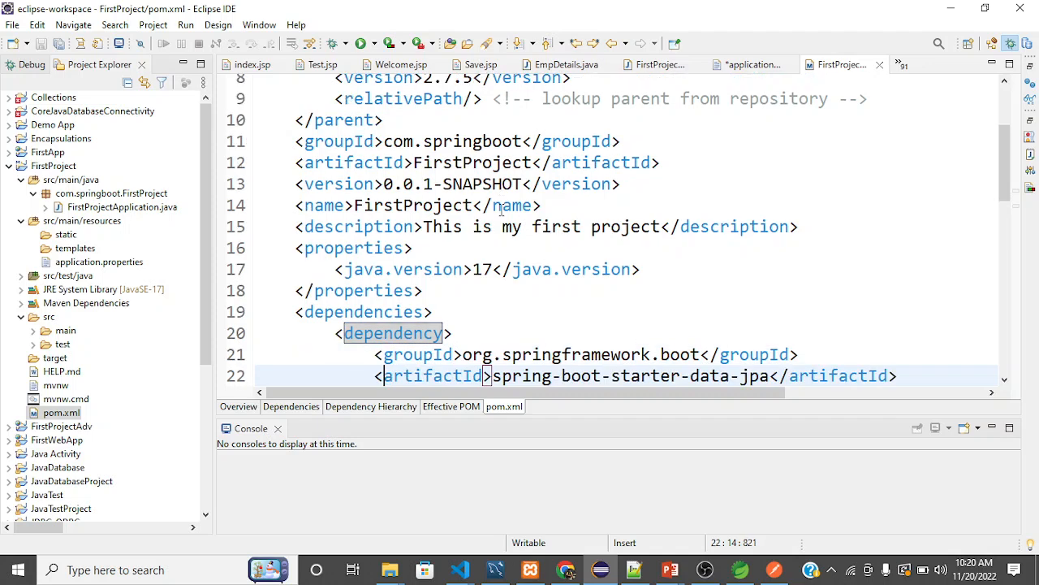
{"action": "key", "text": "Up"}
{"action": "key", "text": "Up"}
{"action": "key", "text": "Up"}
{"action": "key", "text": "Up"}
{"action": "key", "text": "Up"}
{"action": "key", "text": "Up"}
{"action": "key", "text": "Up"}
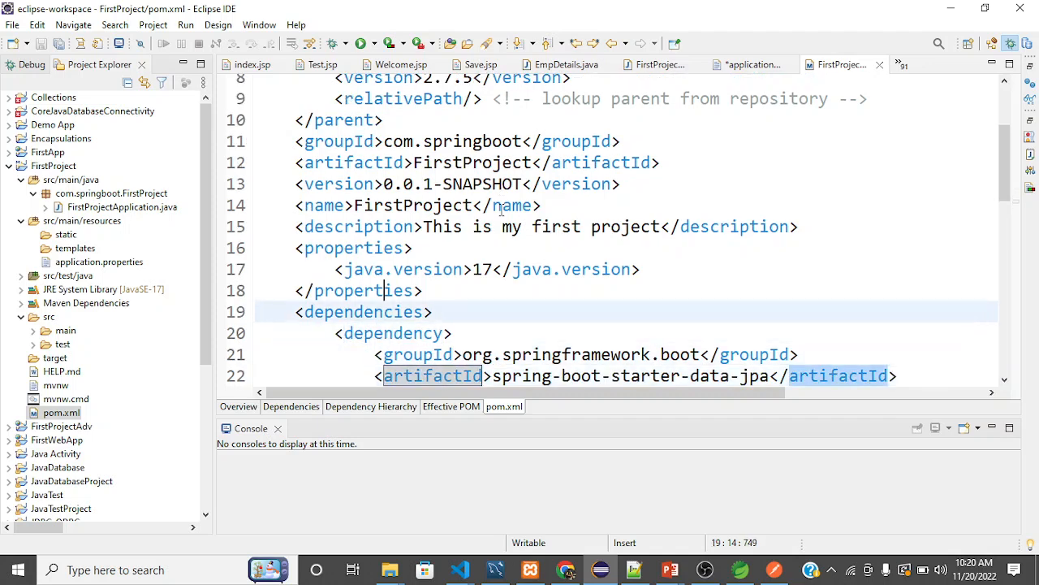
{"action": "key", "text": "Up"}
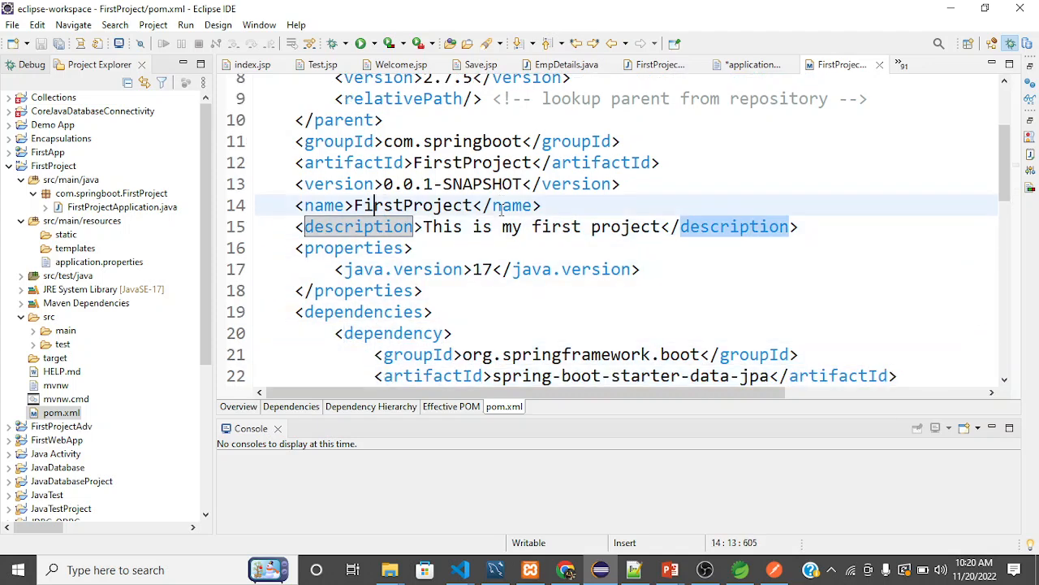
{"action": "key", "text": "Right"}
{"action": "key", "text": "Right"}
{"action": "key", "text": "Right"}
{"action": "key", "text": "Right"}
{"action": "key", "text": "Down"}
{"action": "key", "text": "Right"}
{"action": "key", "text": "Right"}
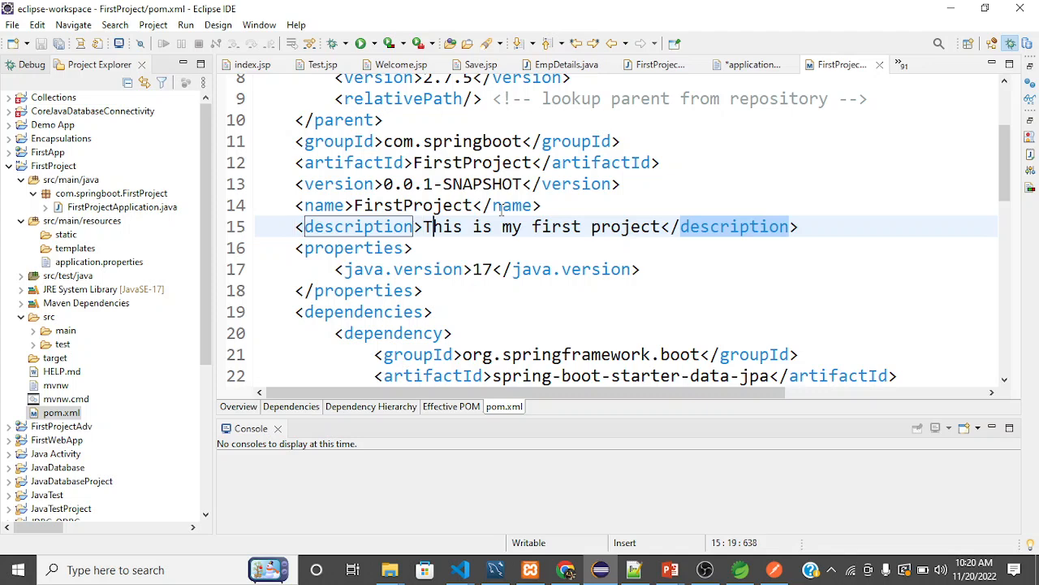
{"action": "key", "text": "Up"}
{"action": "key", "text": "Up"}
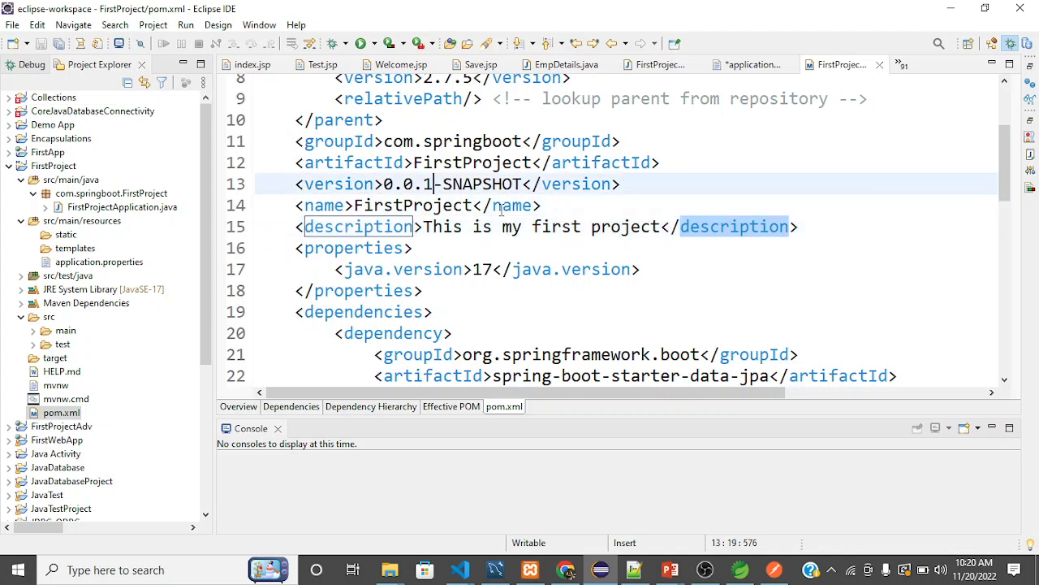
{"action": "key", "text": "Down"}
{"action": "key", "text": "Down"}
{"action": "key", "text": "Down"}
{"action": "key", "text": "Down"}
{"action": "key", "text": "Down"}
{"action": "key", "text": "Up"}
{"action": "key", "text": "Up"}
{"action": "key", "text": "Up"}
{"action": "key", "text": "Up"}
{"action": "key", "text": "Up"}
{"action": "key", "text": "Up"}
{"action": "key", "text": "Up"}
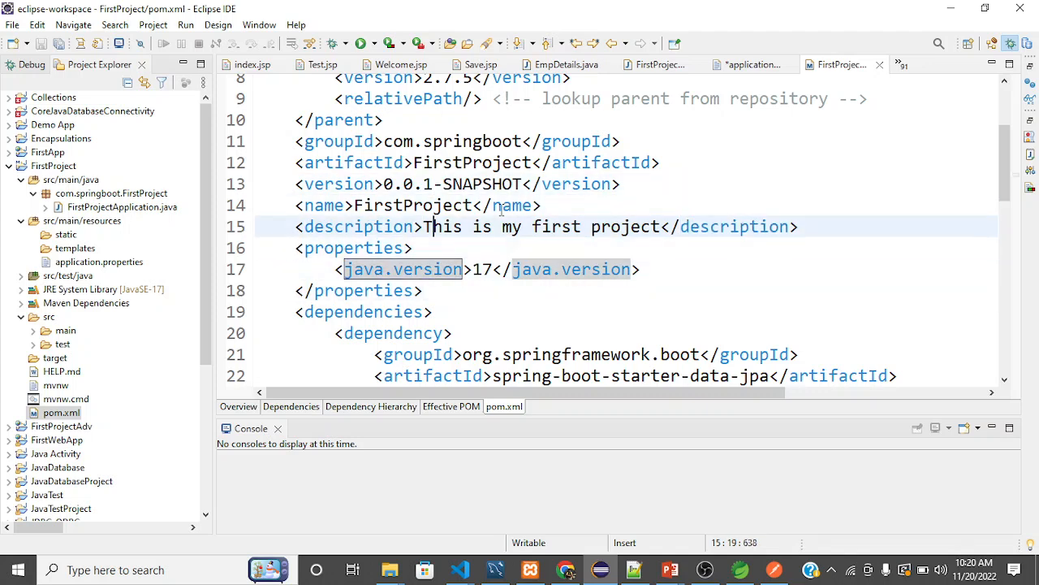
{"action": "key", "text": "Down"}
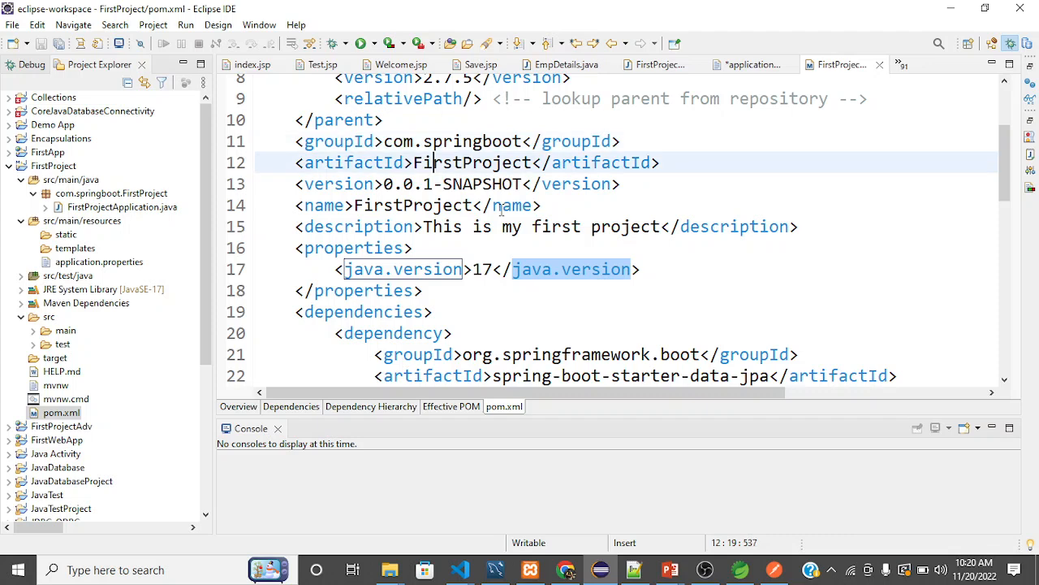
{"action": "key", "text": "Down"}
{"action": "key", "text": "Down"}
{"action": "key", "text": "Down"}
{"action": "key", "text": "Down"}
{"action": "key", "text": "Down"}
{"action": "key", "text": "Down"}
{"action": "key", "text": "Down"}
{"action": "key", "text": "Down"}
{"action": "key", "text": "Down"}
{"action": "key", "text": "Down"}
{"action": "key", "text": "Down"}
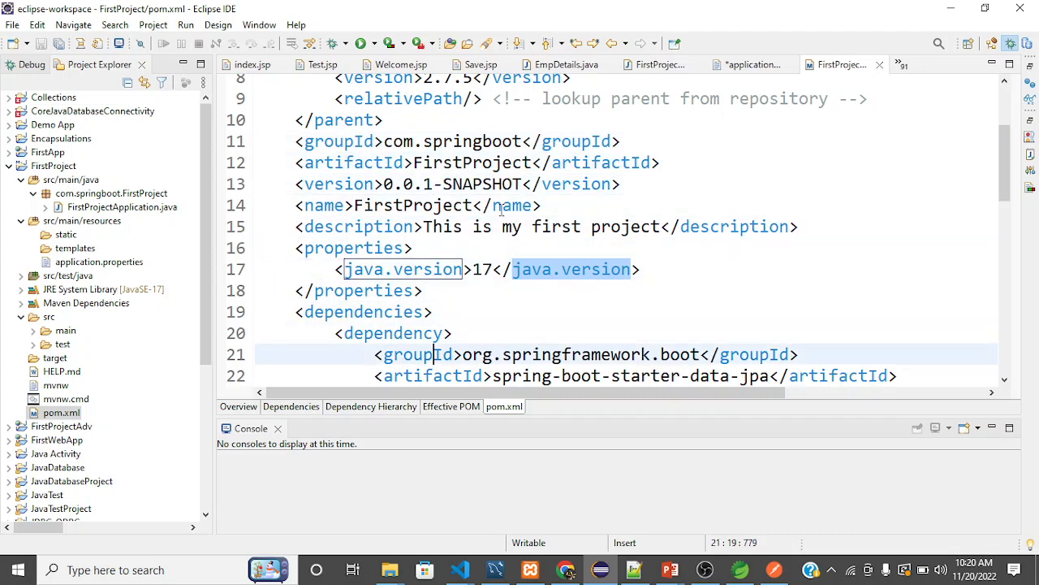
Highlight the whole spring-boot-starter-data-jpa dependency block, the first one in the dependencies section.
{"action": "key", "text": "Down"}
{"action": "key", "text": "Down"}
{"action": "key", "text": "Down"}
{"action": "key", "text": "Up"}
{"action": "key", "text": "Up"}
{"action": "key", "text": "Up"}
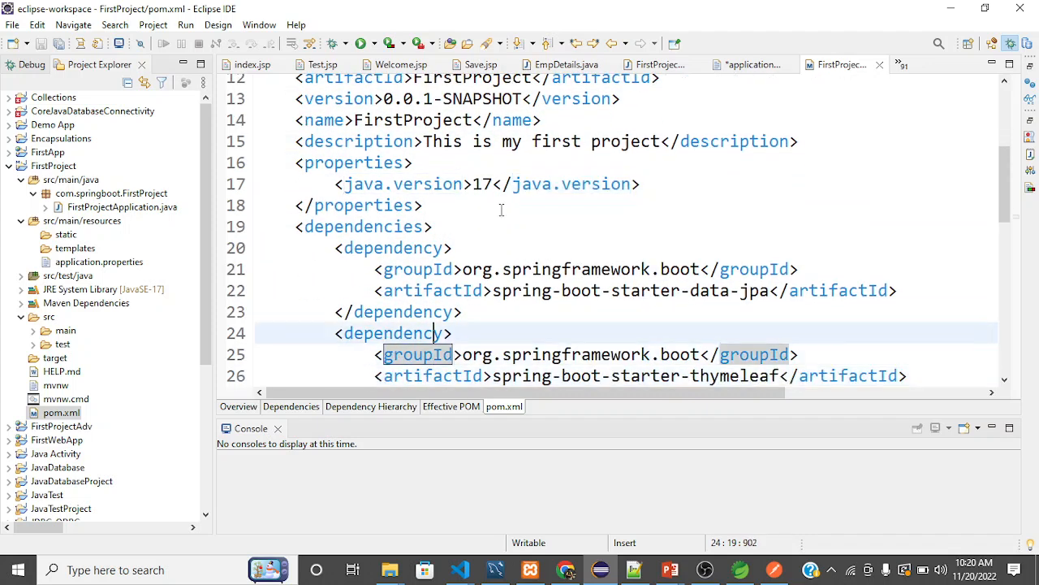
{"action": "key", "text": "Up"}
{"action": "key", "text": "Up"}
{"action": "key", "text": "Up"}
{"action": "key", "text": "Left"}
{"action": "key", "text": "Left"}
{"action": "key", "text": "Left"}
{"action": "key", "text": "Left"}
{"action": "key", "text": "Left"}
{"action": "key", "text": "Left"}
{"action": "key", "text": "Left"}
{"action": "key", "text": "Left"}
{"action": "key", "text": "Left"}
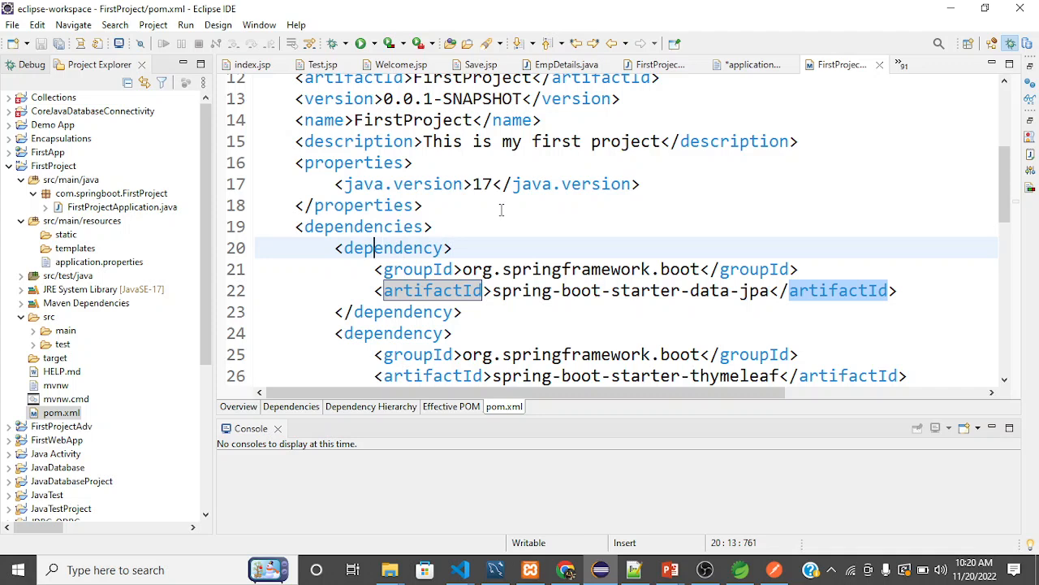
{"action": "key", "text": "Left"}
{"action": "key", "text": "shift+Down"}
{"action": "key", "text": "shift+Down"}
{"action": "key", "text": "shift+Down"}
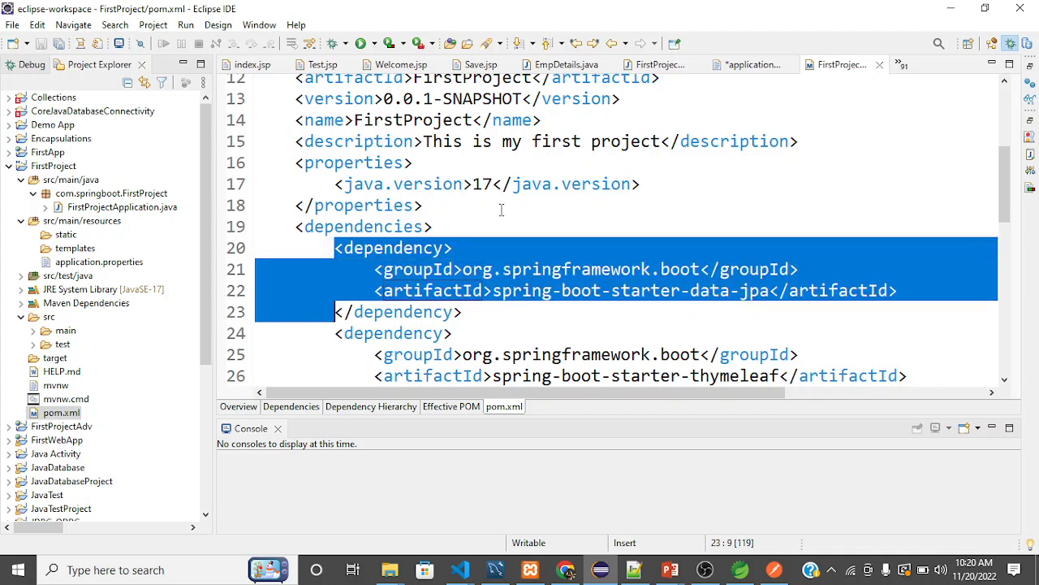
{"action": "key", "text": "shift+Right"}
{"action": "key", "text": "shift+Right"}
{"action": "key", "text": "shift+Right"}
{"action": "key", "text": "shift+Right"}
{"action": "key", "text": "shift+Right"}
{"action": "key", "text": "shift+Right"}
{"action": "key", "text": "shift+Right"}
{"action": "key", "text": "shift+Right"}
{"action": "key", "text": "shift+Right"}
{"action": "key", "text": "shift+Right"}
{"action": "key", "text": "shift+Right"}
{"action": "key", "text": "shift+Right"}
{"action": "key", "text": "shift+Right"}
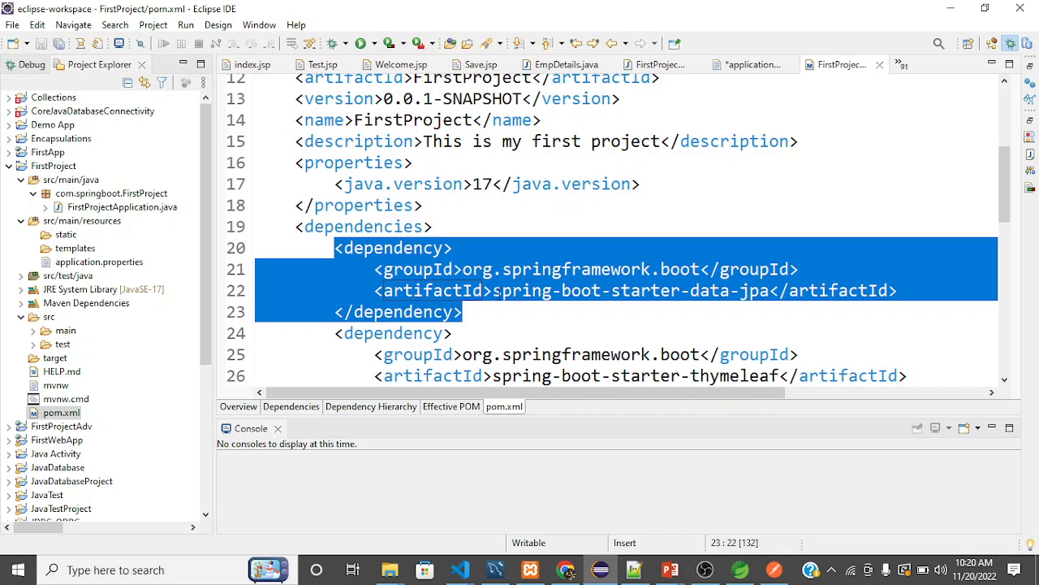
Highlight the spring-boot-starter-thymeleaf dependency from its closing tag back to its groupId line.
{"action": "left_click", "coordinate": [512, 290]}
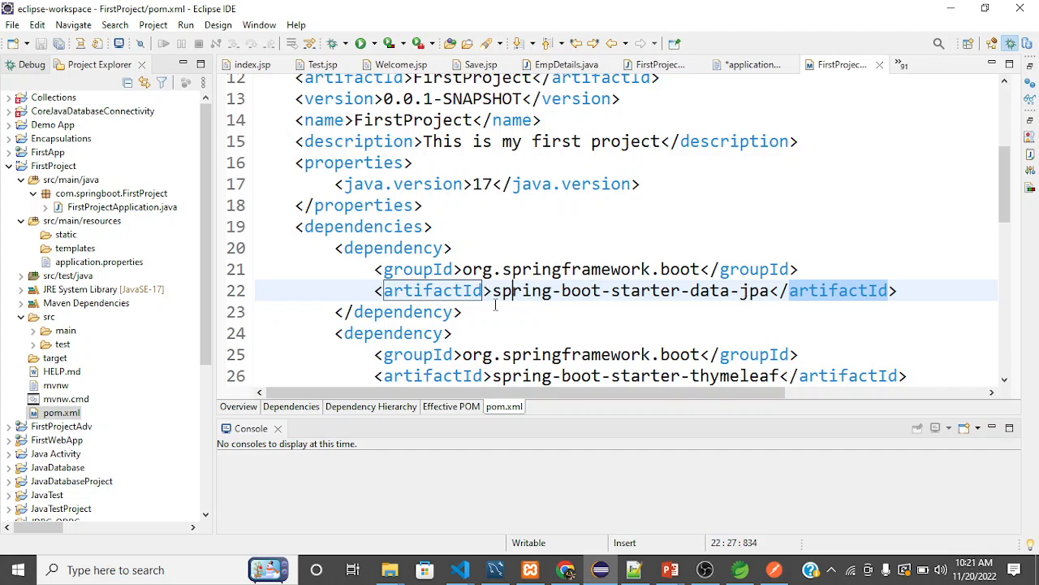
{"action": "scroll", "coordinate": [495, 303], "scroll_direction": "down", "scroll_amount": 2}
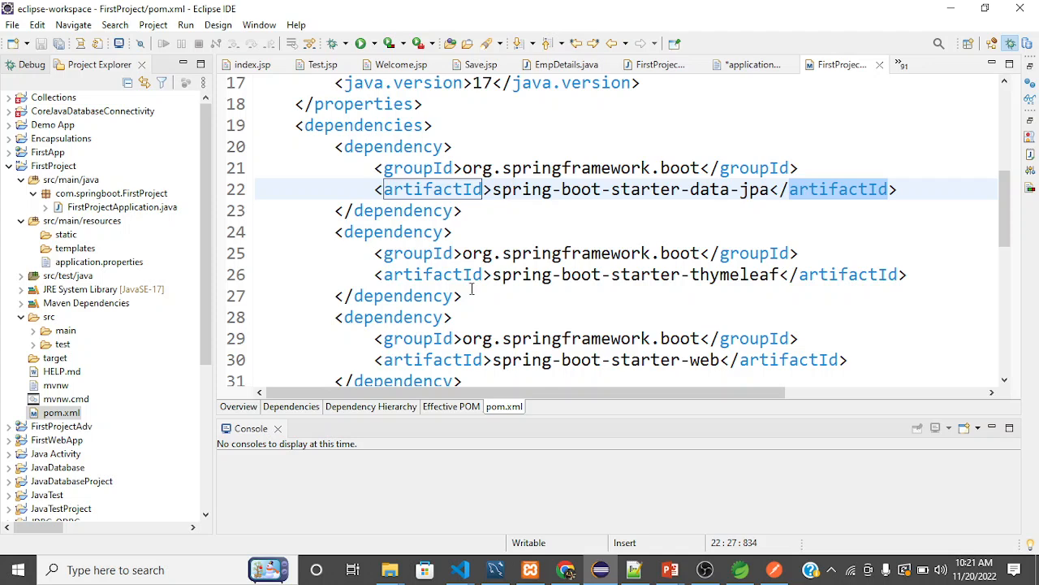
{"action": "left_click_drag", "start_coordinate": [470, 294], "coordinate": [414, 255]}
View the spring-boot-starter-web dependency and highlight the whole mysql-connector-j dependency block.
{"action": "scroll", "coordinate": [524, 302], "scroll_direction": "down", "scroll_amount": 1}
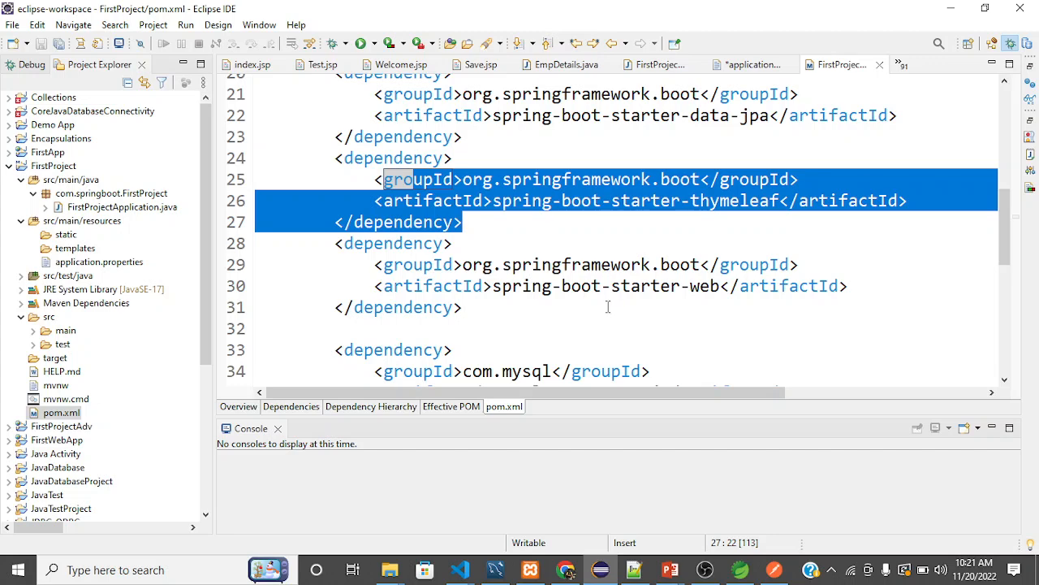
{"action": "scroll", "coordinate": [607, 306], "scroll_direction": "down", "scroll_amount": 2}
{"action": "scroll", "coordinate": [615, 268], "scroll_direction": "down", "scroll_amount": 1}
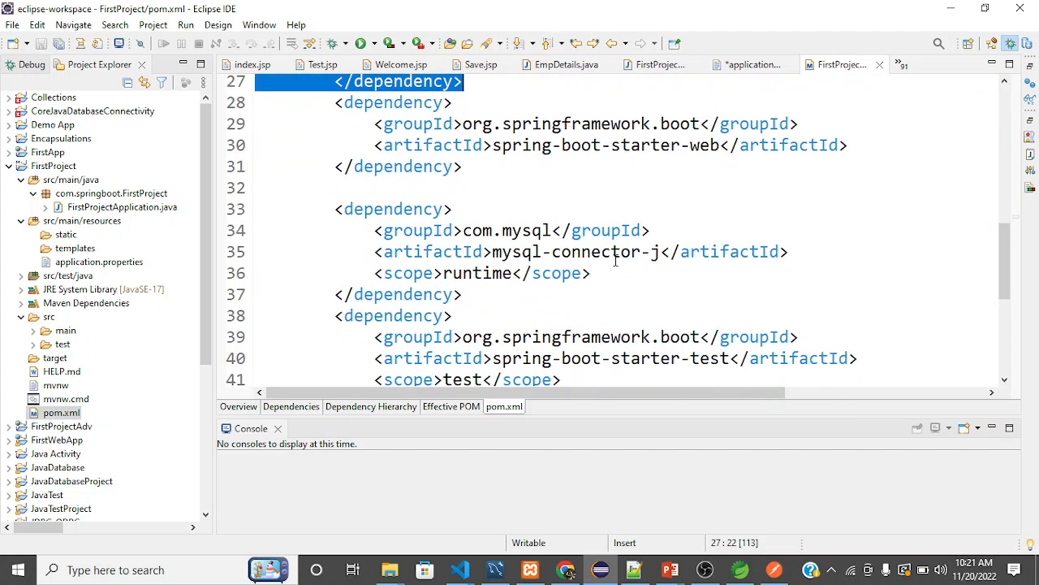
{"action": "scroll", "coordinate": [614, 268], "scroll_direction": "up", "scroll_amount": 2}
{"action": "scroll", "coordinate": [614, 260], "scroll_direction": "down", "scroll_amount": 3}
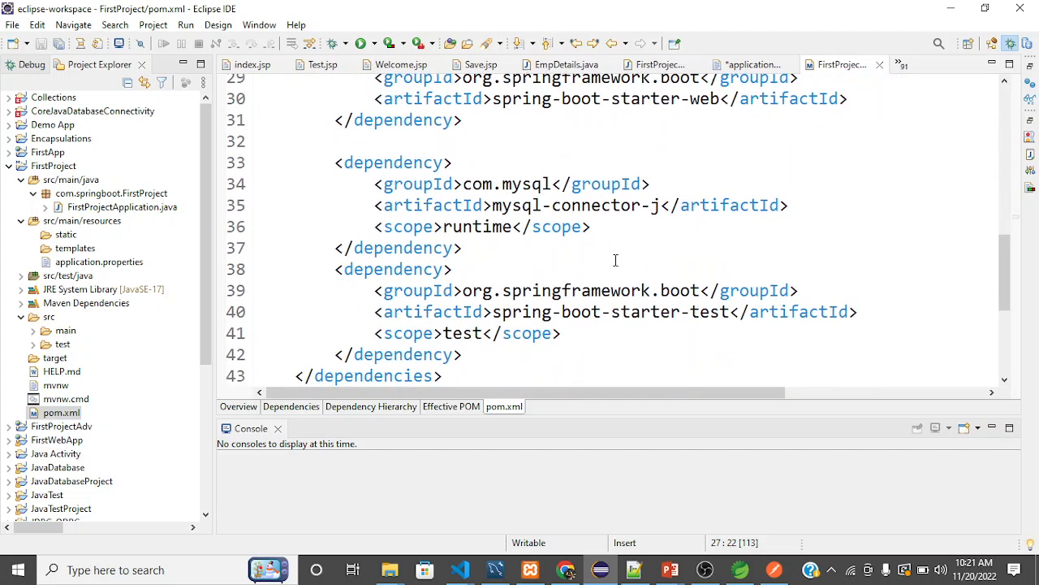
{"action": "scroll", "coordinate": [614, 260], "scroll_direction": "down", "scroll_amount": 1}
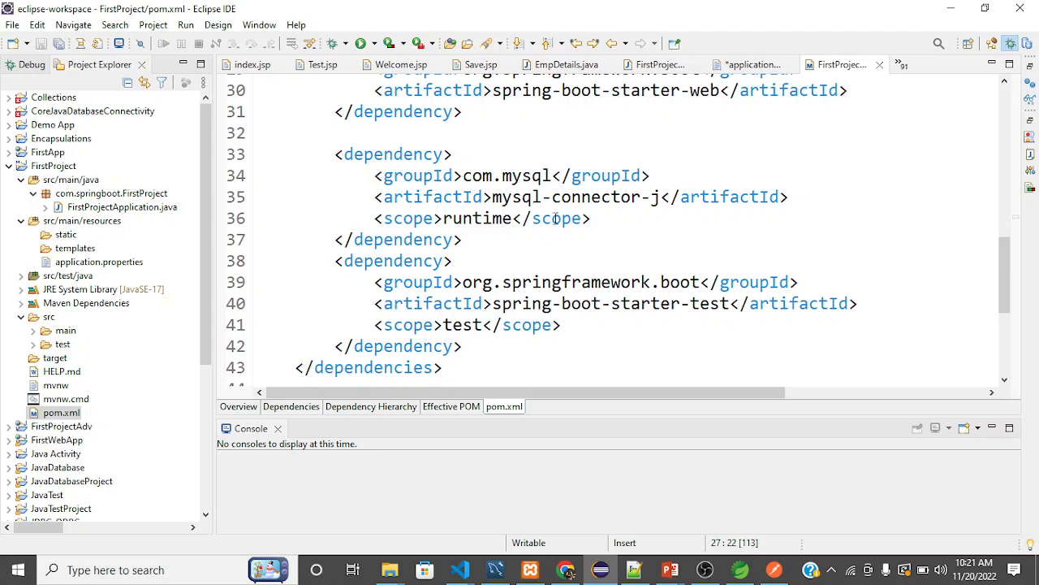
{"action": "left_click_drag", "start_coordinate": [485, 239], "coordinate": [330, 151]}
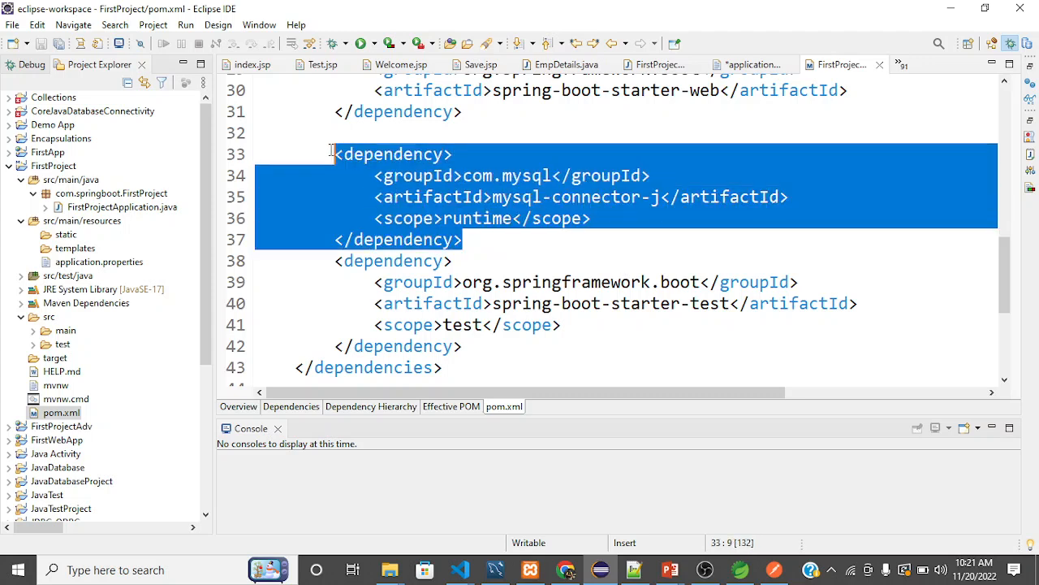
View the build plugins section and highlight the whole spring-boot-starter-test dependency block.
{"action": "scroll", "coordinate": [406, 170], "scroll_direction": "down", "scroll_amount": 2}
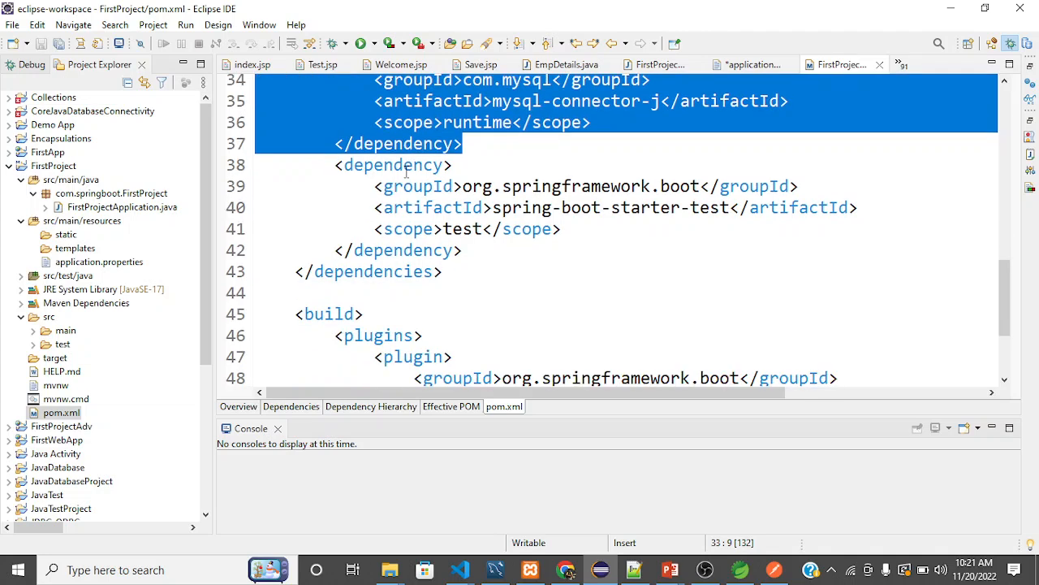
{"action": "scroll", "coordinate": [406, 171], "scroll_direction": "down", "scroll_amount": 2}
{"action": "scroll", "coordinate": [406, 170], "scroll_direction": "down", "scroll_amount": 1}
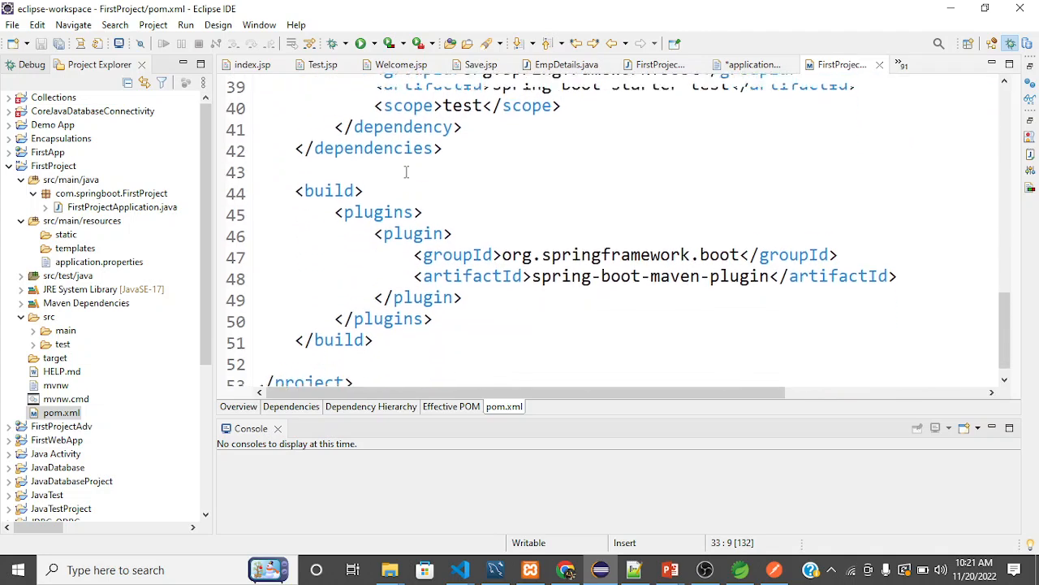
{"action": "scroll", "coordinate": [406, 171], "scroll_direction": "up", "scroll_amount": 3}
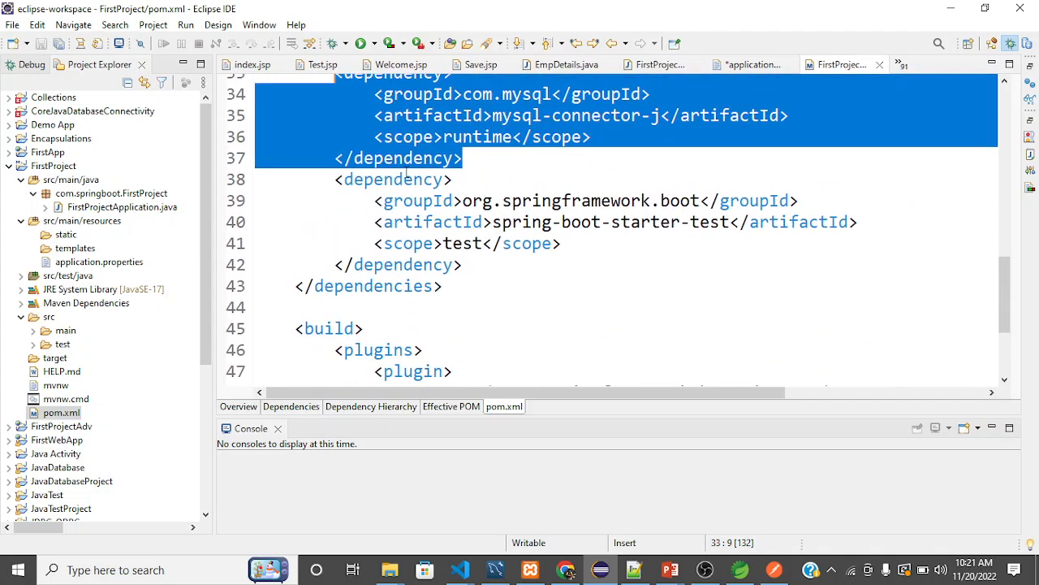
{"action": "left_click", "coordinate": [474, 265]}
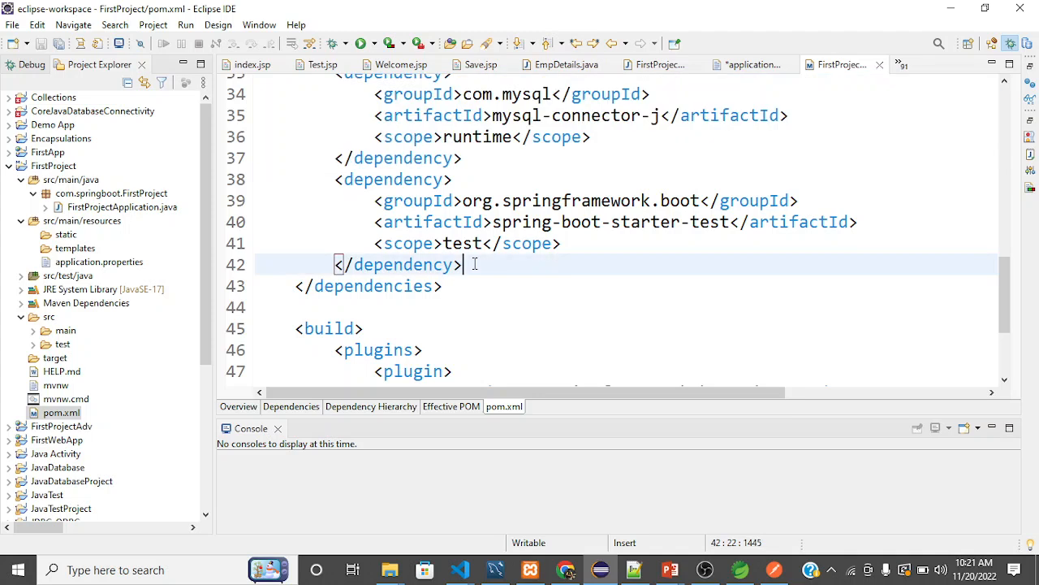
{"action": "left_click_drag", "start_coordinate": [464, 264], "coordinate": [337, 179]}
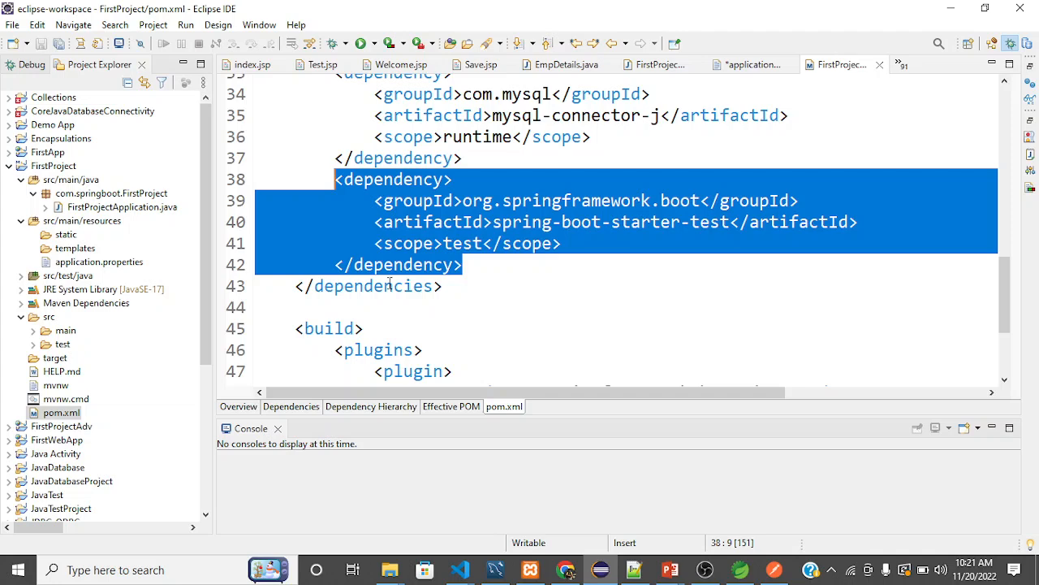
Locate the opening dependencies tag in pom.xml and view the dependency entries down to its closing tag.
{"action": "mouse_move", "coordinate": [390, 283]}
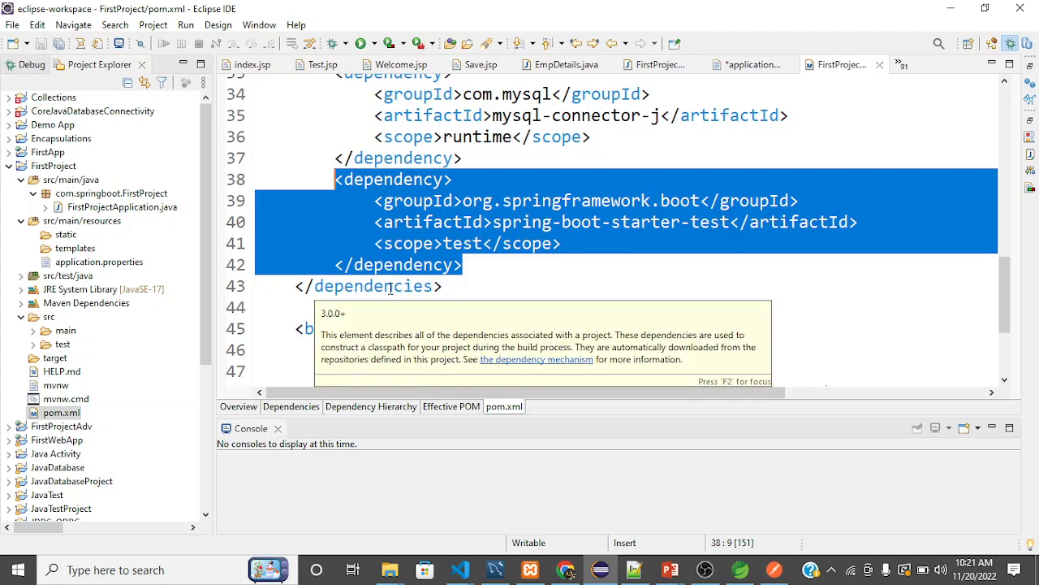
{"action": "scroll", "coordinate": [390, 289], "scroll_direction": "up", "scroll_amount": 11}
{"action": "scroll", "coordinate": [390, 288], "scroll_direction": "down", "scroll_amount": 3}
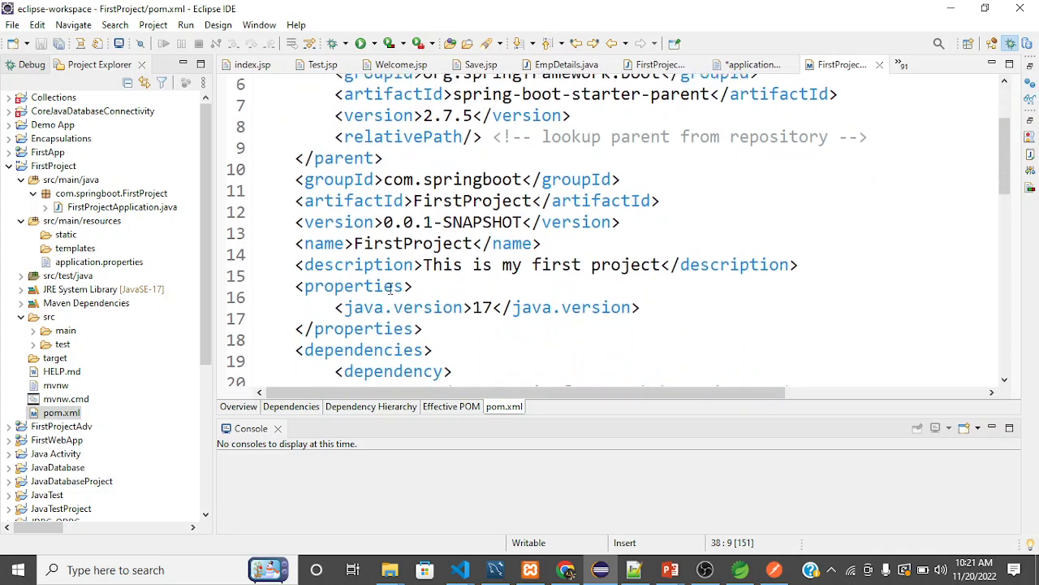
{"action": "left_click", "coordinate": [347, 259]}
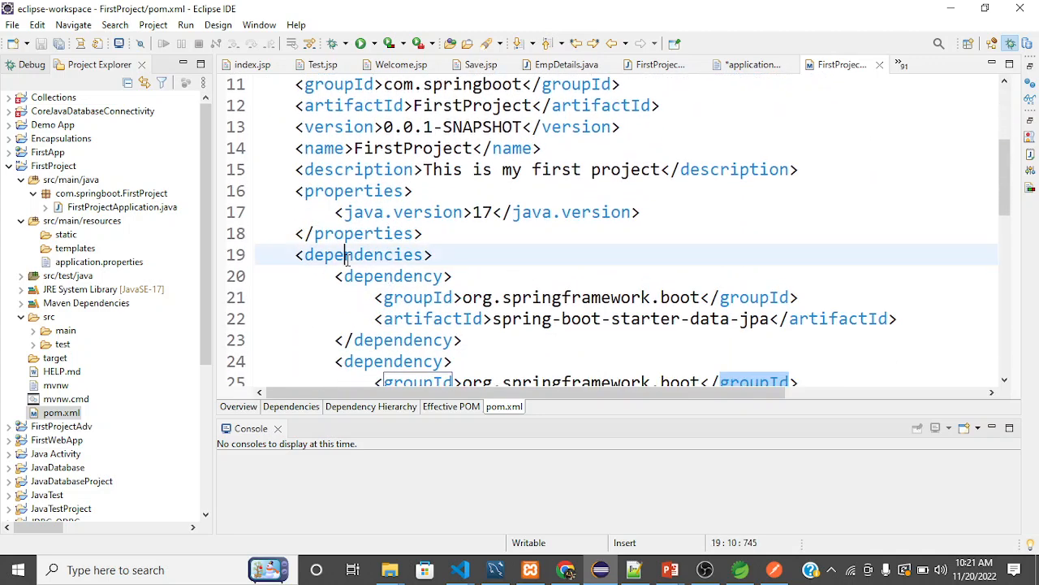
{"action": "left_click", "coordinate": [462, 257]}
{"action": "scroll", "coordinate": [462, 257], "scroll_direction": "down", "scroll_amount": 6}
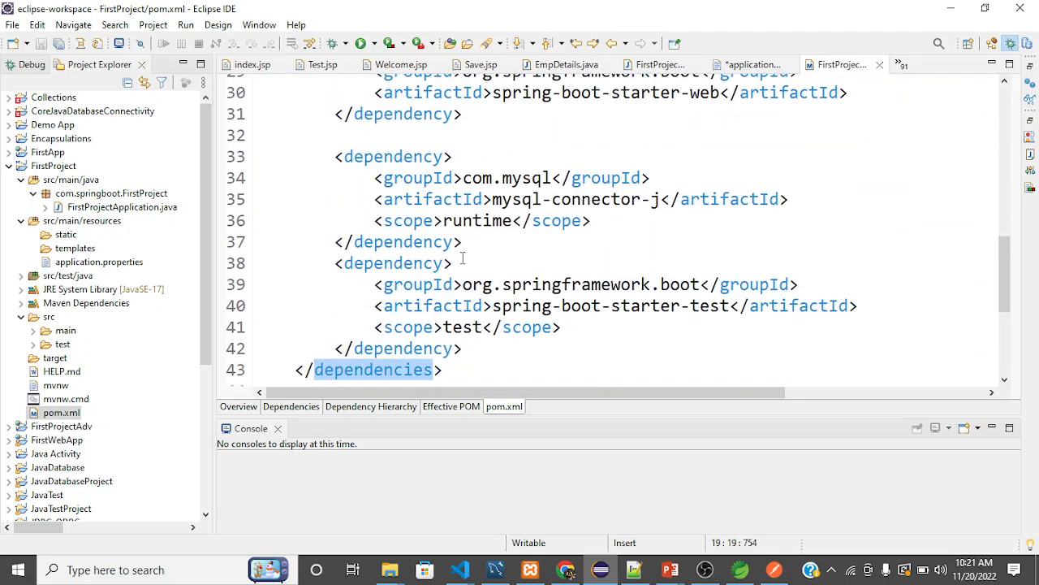
Delete the whole mysql-connector-j dependency block from pom.xml and save the file.
{"action": "left_click_drag", "start_coordinate": [470, 241], "coordinate": [328, 155]}
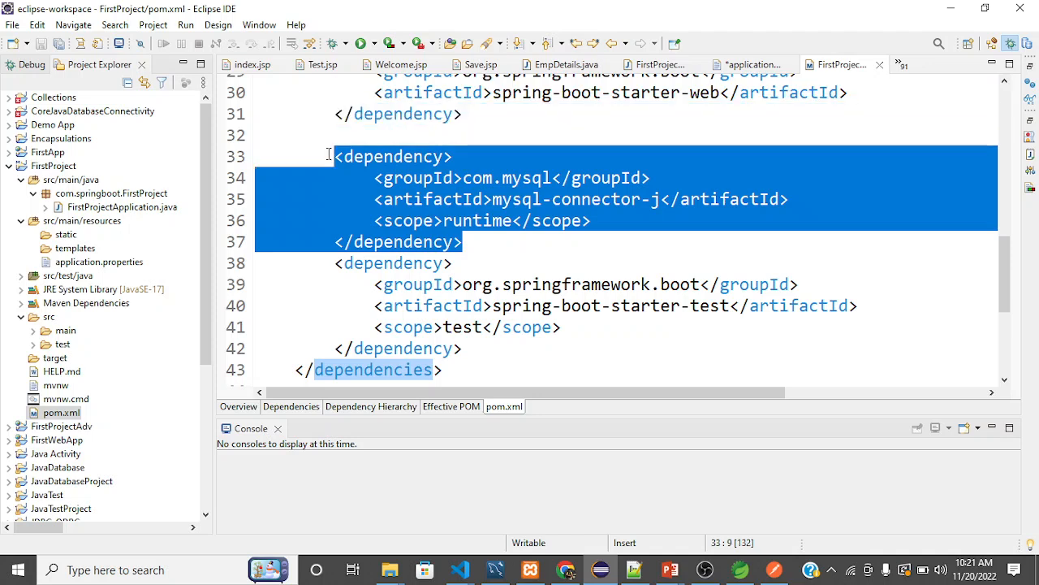
{"action": "key", "text": "Delete"}
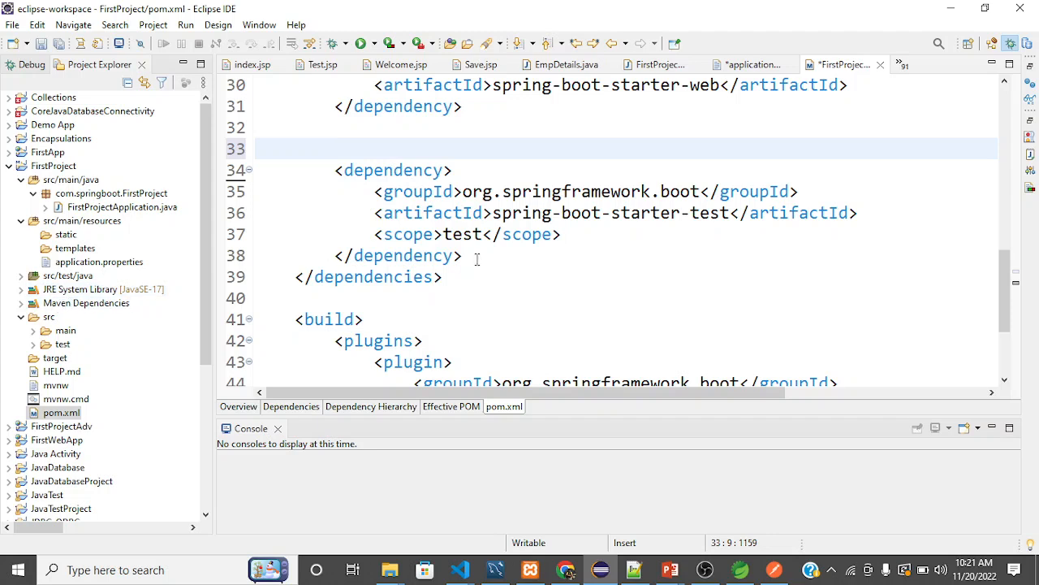
{"action": "key", "text": "ctrl+s"}
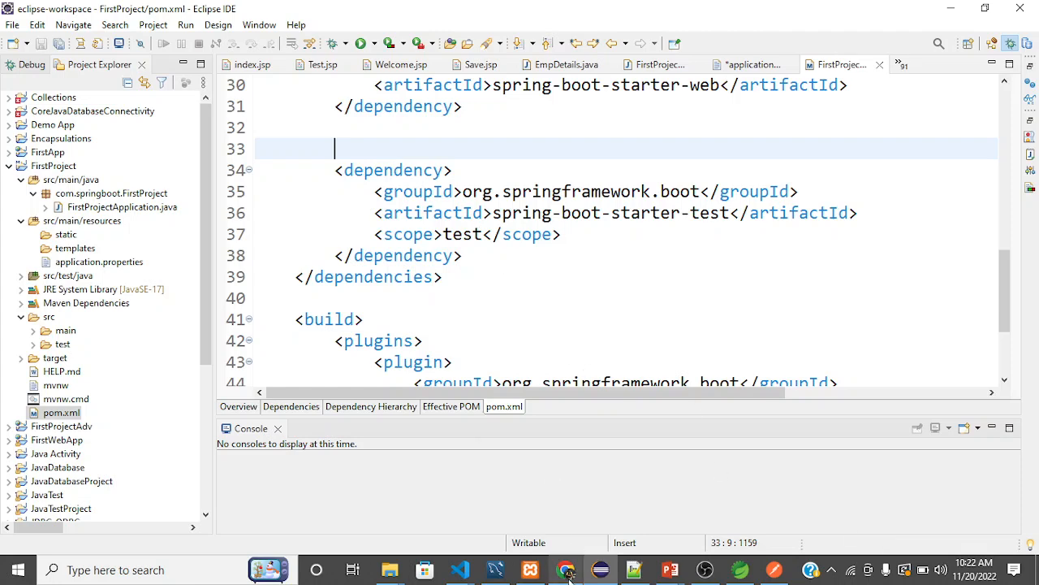
Switch to Chrome and search Google in a new tab for "mysql dependency in spring boot".
{"action": "mouse_move", "coordinate": [566, 570]}
{"action": "left_click", "coordinate": [601, 532]}
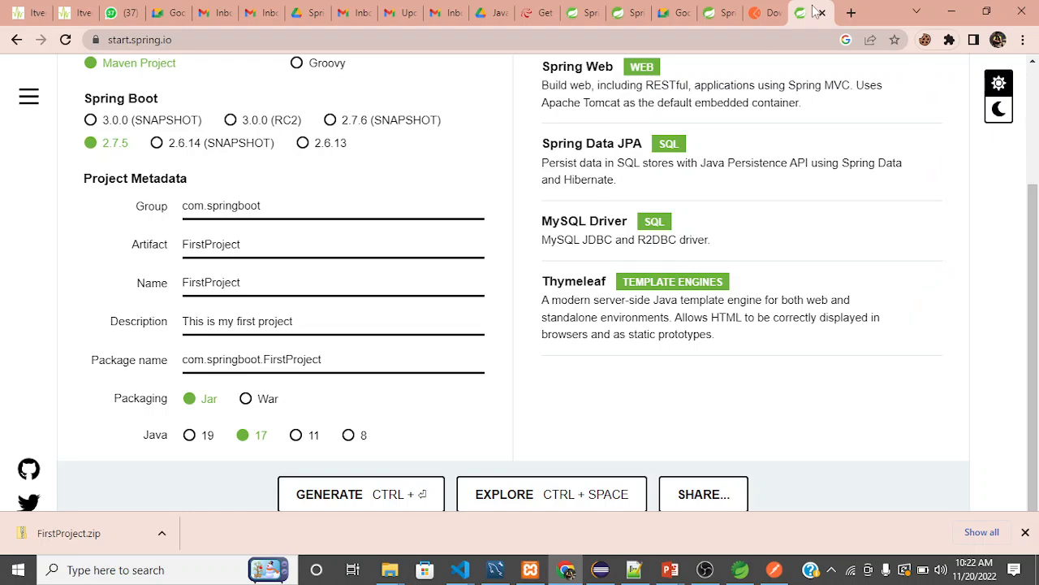
{"action": "left_click", "coordinate": [852, 13]}
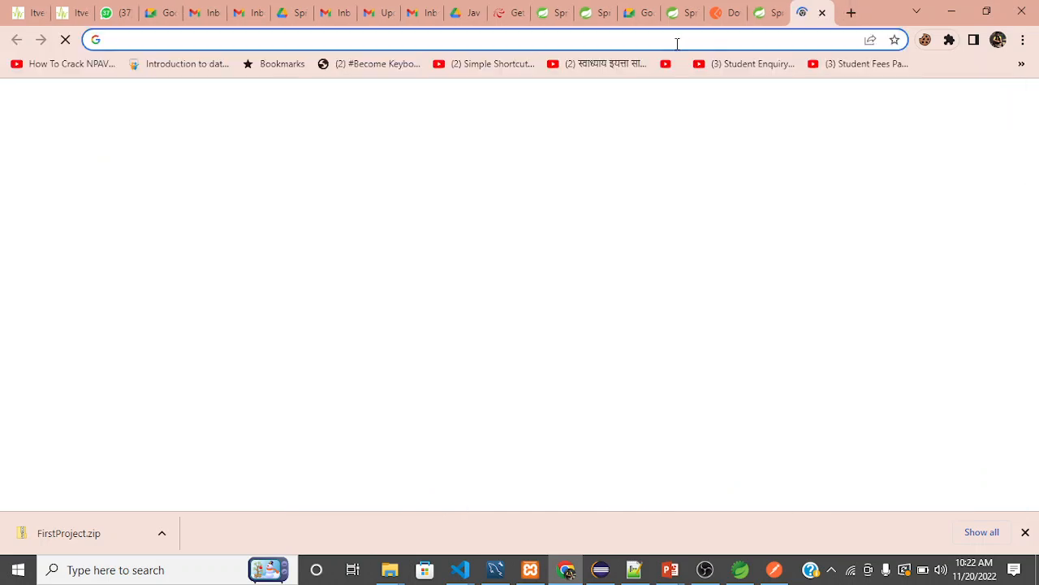
{"action": "type", "text": "mysql"}
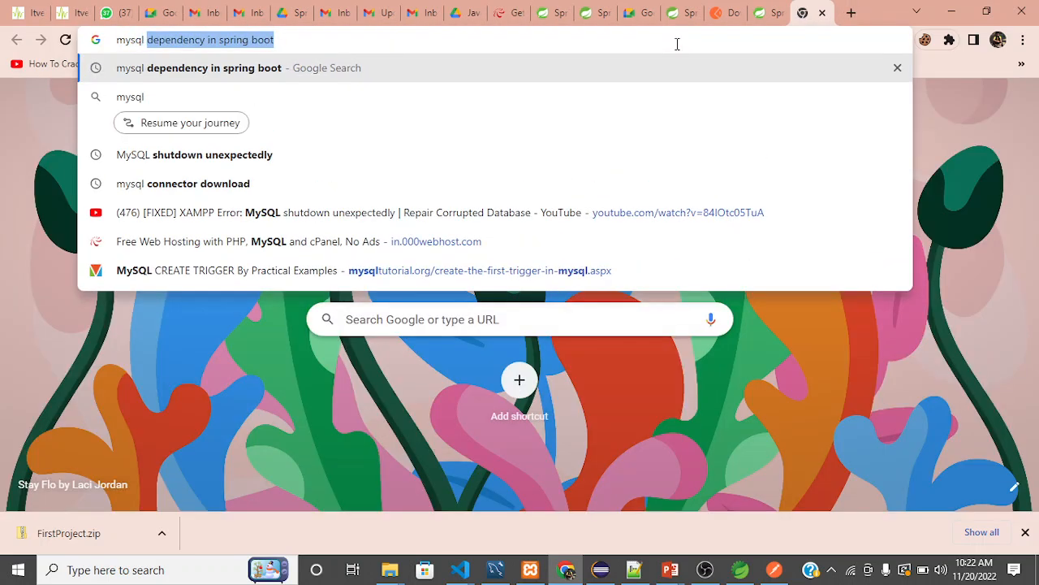
{"action": "key", "text": "Right"}
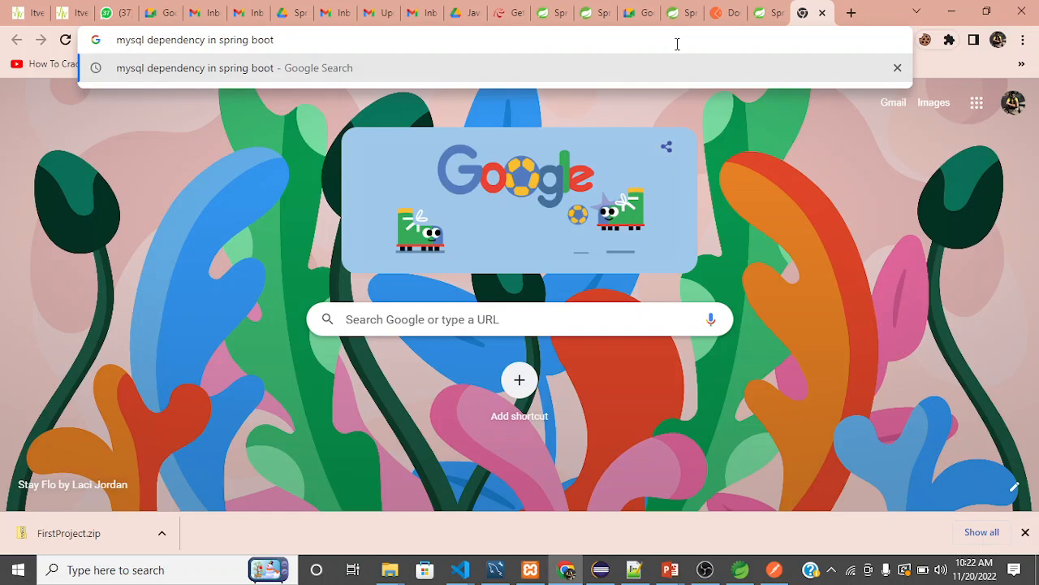
{"action": "key", "text": "Return"}
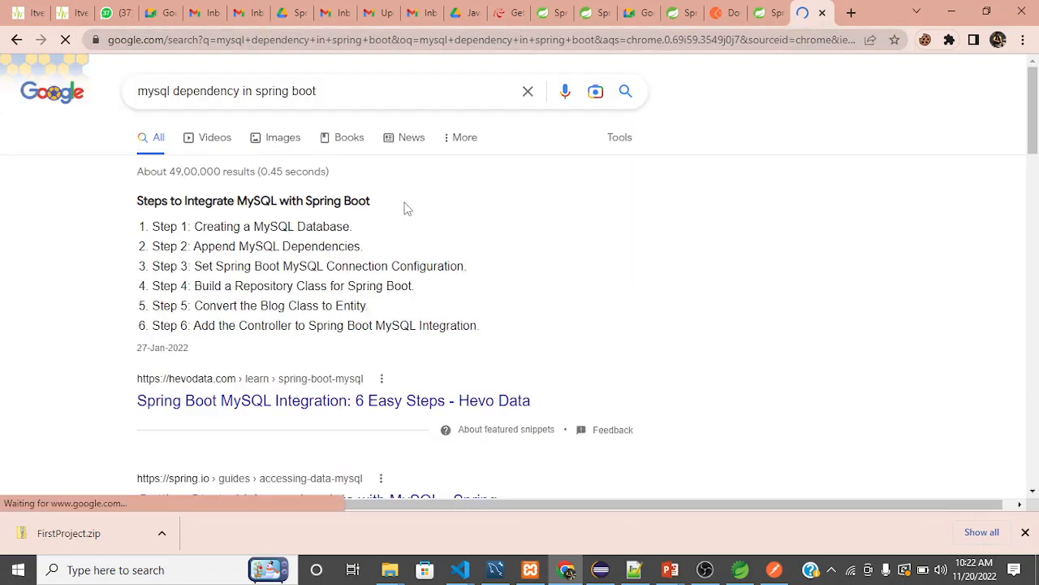
Open the Stack Overflow result "Maven Dependencies SpringBoot and MySQL" from the search results.
{"action": "scroll", "coordinate": [327, 297], "scroll_direction": "down", "scroll_amount": 3}
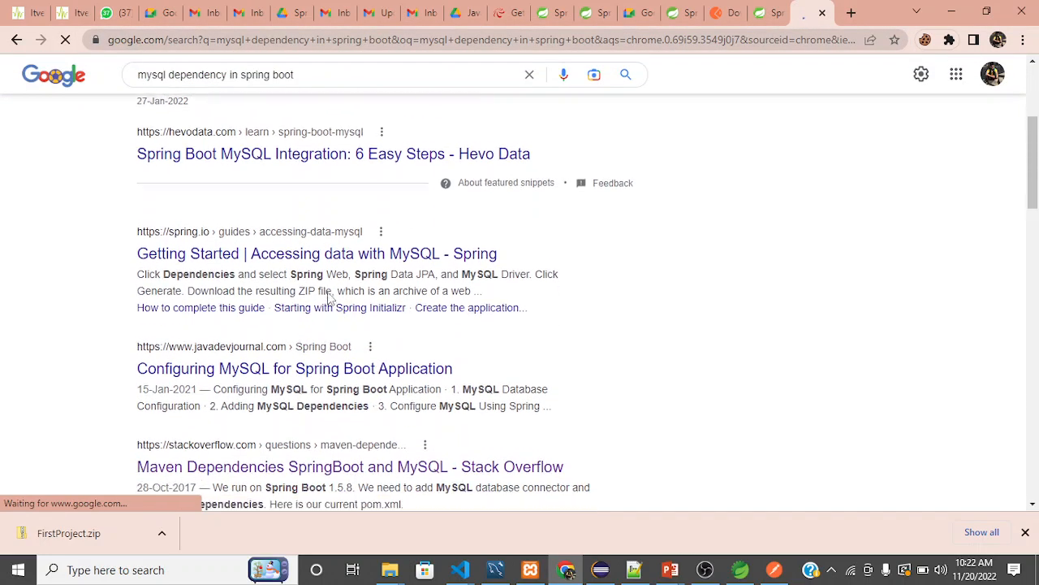
{"action": "scroll", "coordinate": [358, 318], "scroll_direction": "down", "scroll_amount": 1}
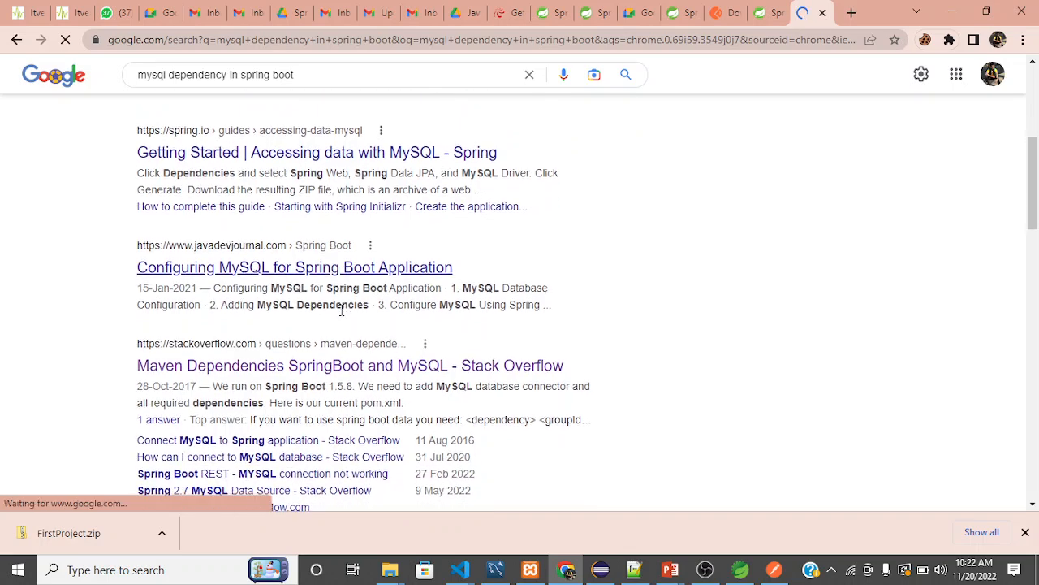
{"action": "scroll", "coordinate": [345, 291], "scroll_direction": "down", "scroll_amount": 1}
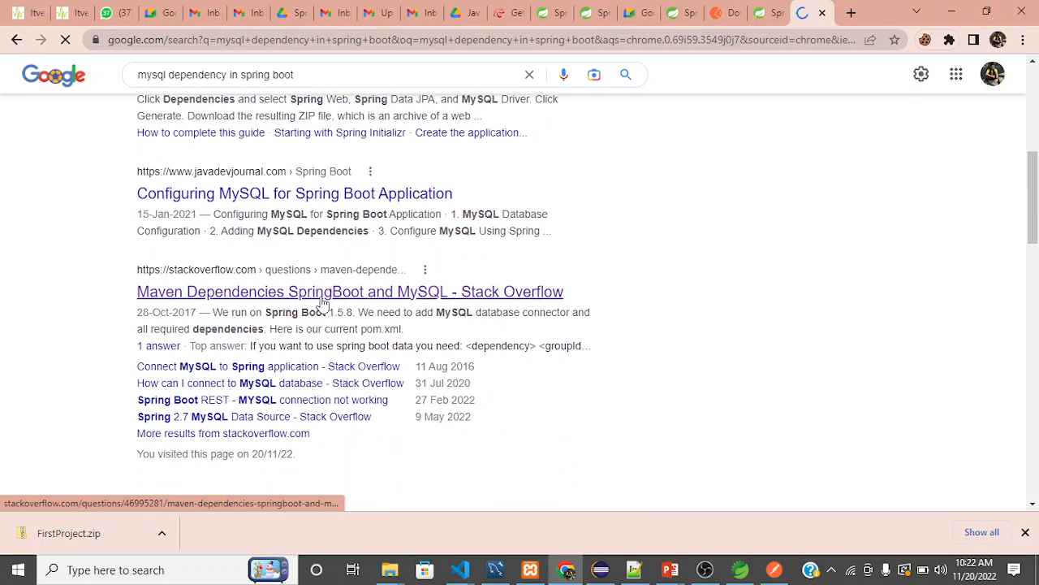
{"action": "left_click", "coordinate": [329, 299]}
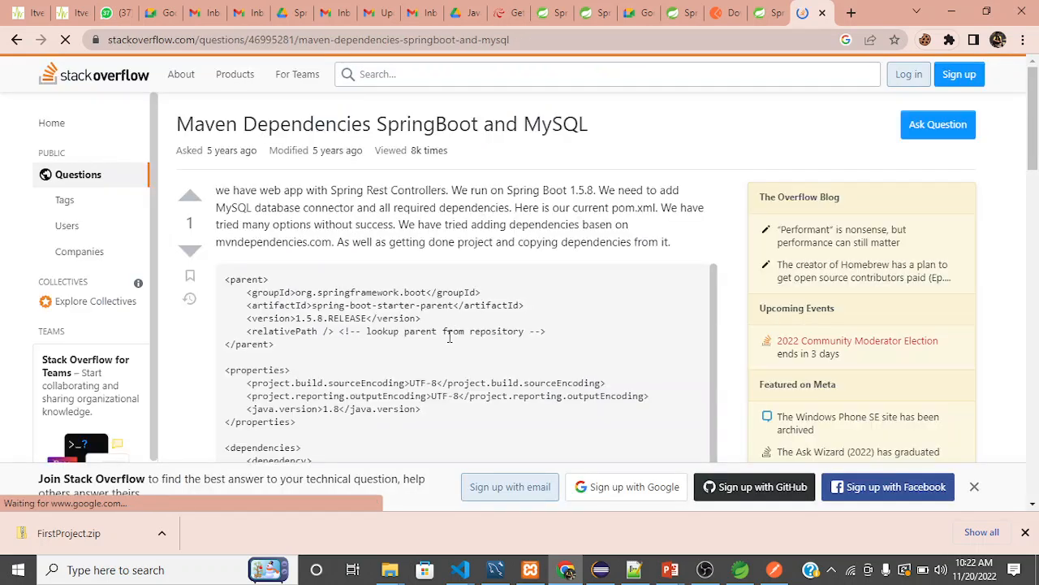
Look through the question's pom.xml listing for a MySQL dependency, and return to the search results.
{"action": "scroll", "coordinate": [452, 333], "scroll_direction": "down", "scroll_amount": 1}
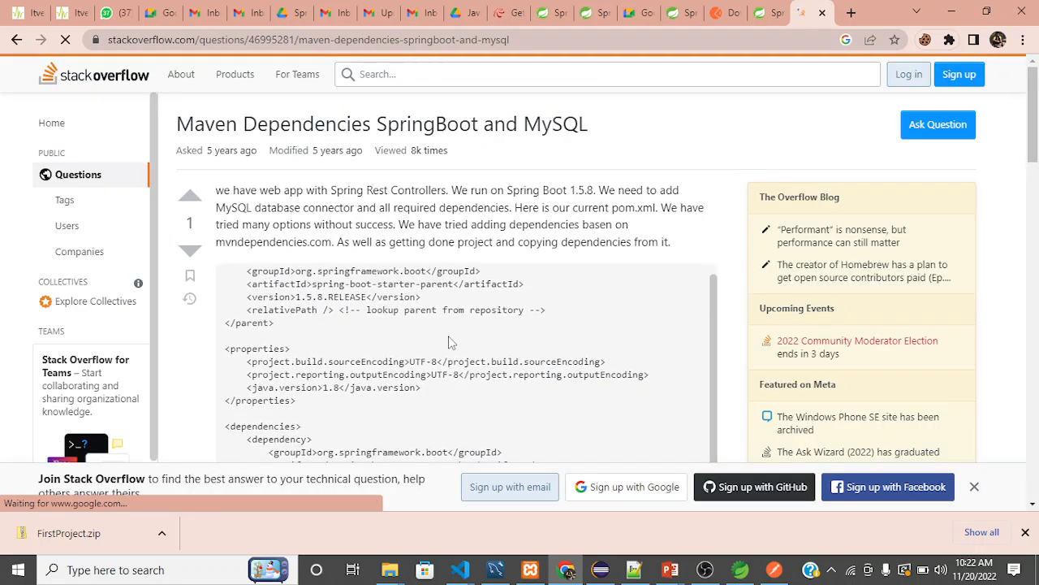
{"action": "scroll", "coordinate": [452, 341], "scroll_direction": "down", "scroll_amount": 3}
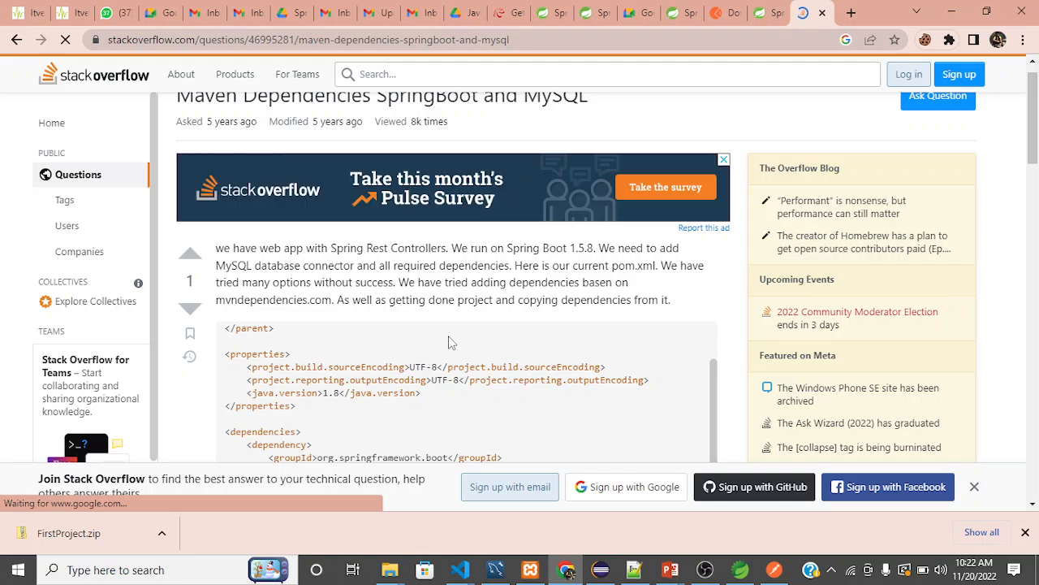
{"action": "scroll", "coordinate": [452, 341], "scroll_direction": "down", "scroll_amount": 5}
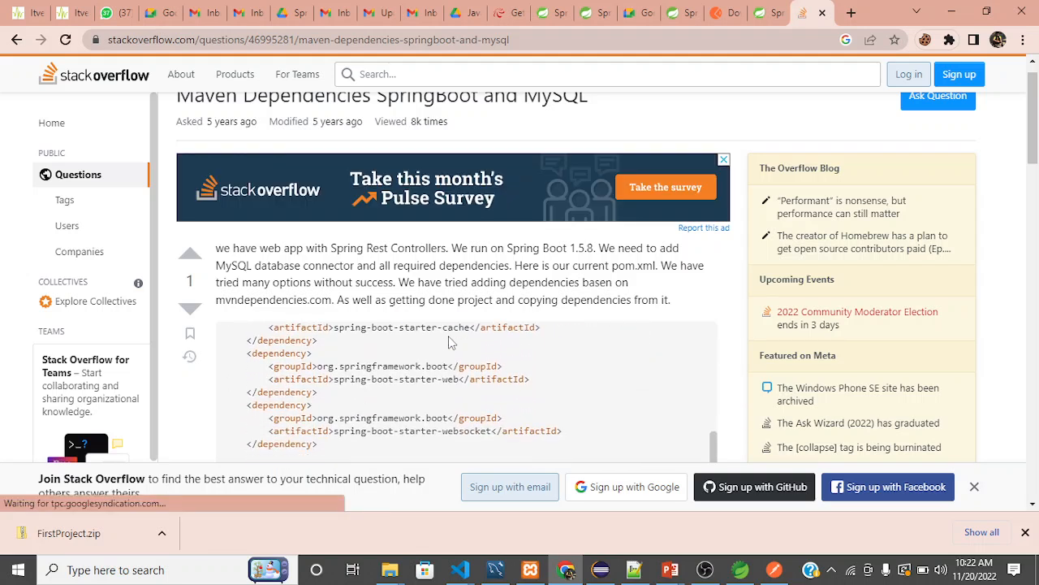
{"action": "scroll", "coordinate": [452, 342], "scroll_direction": "down", "scroll_amount": 5}
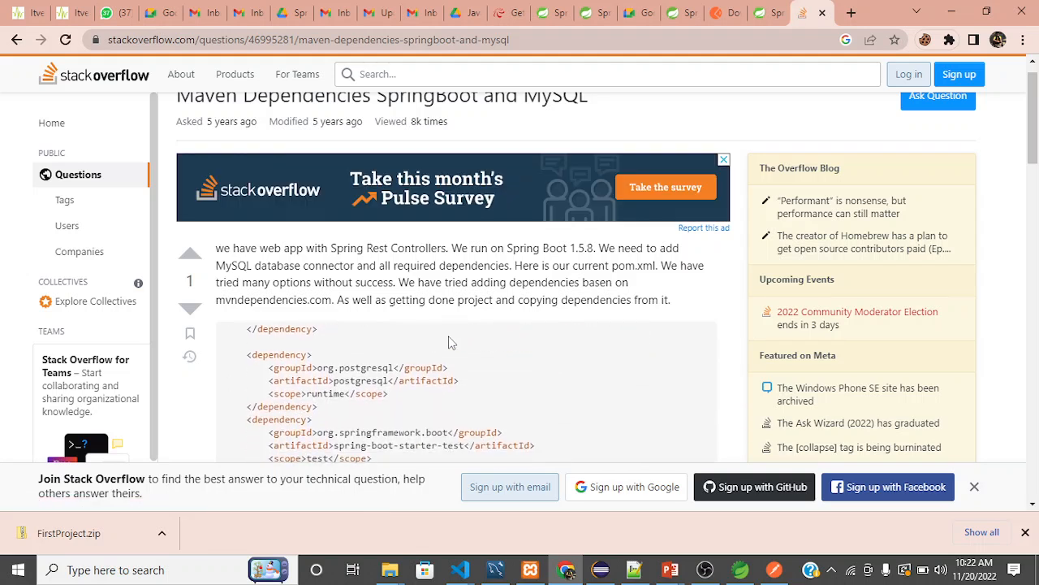
{"action": "scroll", "coordinate": [452, 343], "scroll_direction": "down", "scroll_amount": 3}
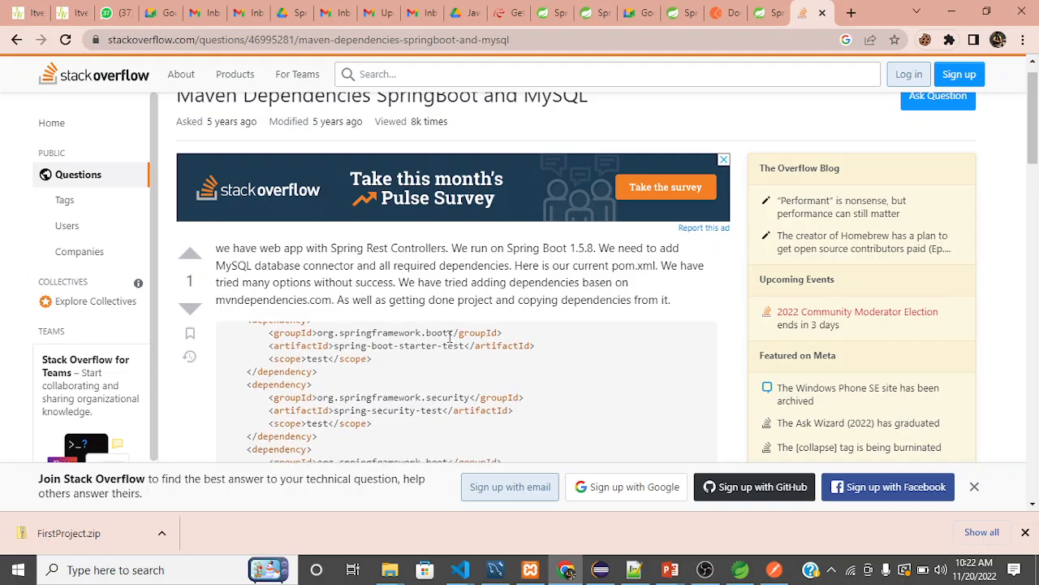
{"action": "scroll", "coordinate": [450, 336], "scroll_direction": "down", "scroll_amount": 3}
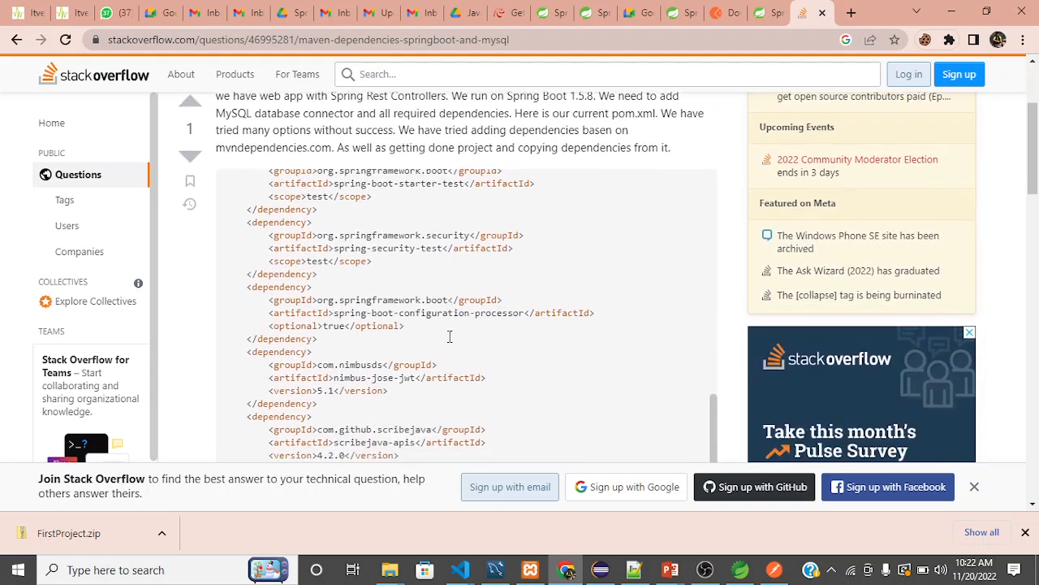
{"action": "scroll", "coordinate": [450, 336], "scroll_direction": "down", "scroll_amount": 5}
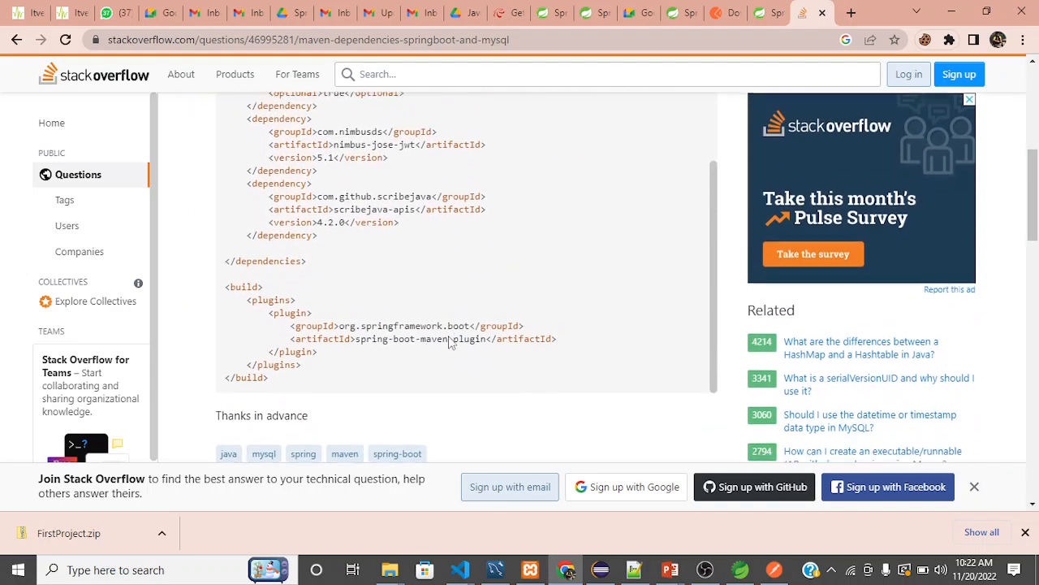
{"action": "left_click", "coordinate": [18, 39]}
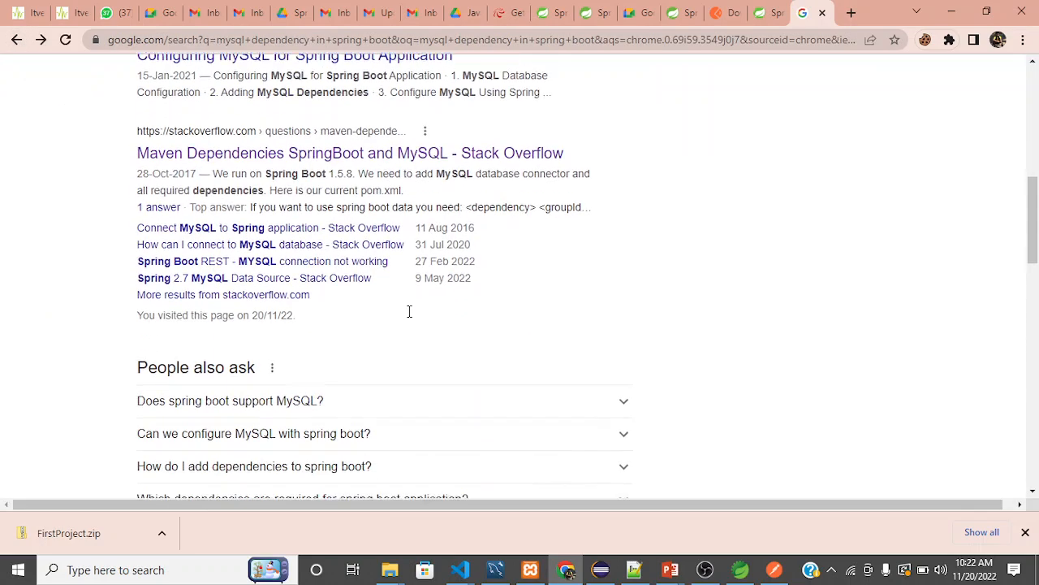
Open the folkstalk.com result "Spring Boot Mysql Dependency Maven With Code Examples" and copy its MySql connector dependency block.
{"action": "scroll", "coordinate": [409, 312], "scroll_direction": "down", "scroll_amount": 3}
{"action": "scroll", "coordinate": [409, 312], "scroll_direction": "down", "scroll_amount": 2}
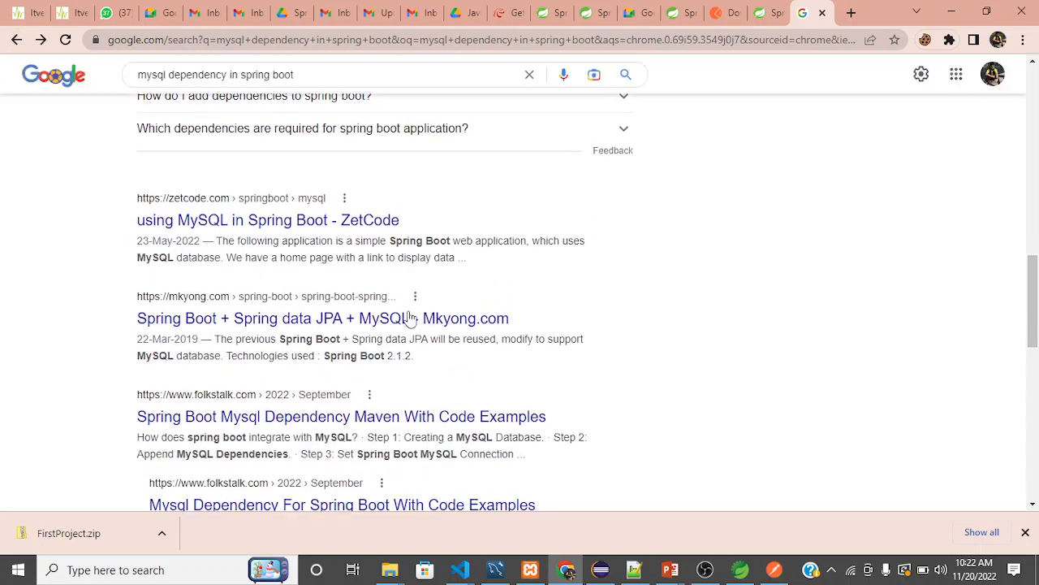
{"action": "scroll", "coordinate": [409, 317], "scroll_direction": "down", "scroll_amount": 2}
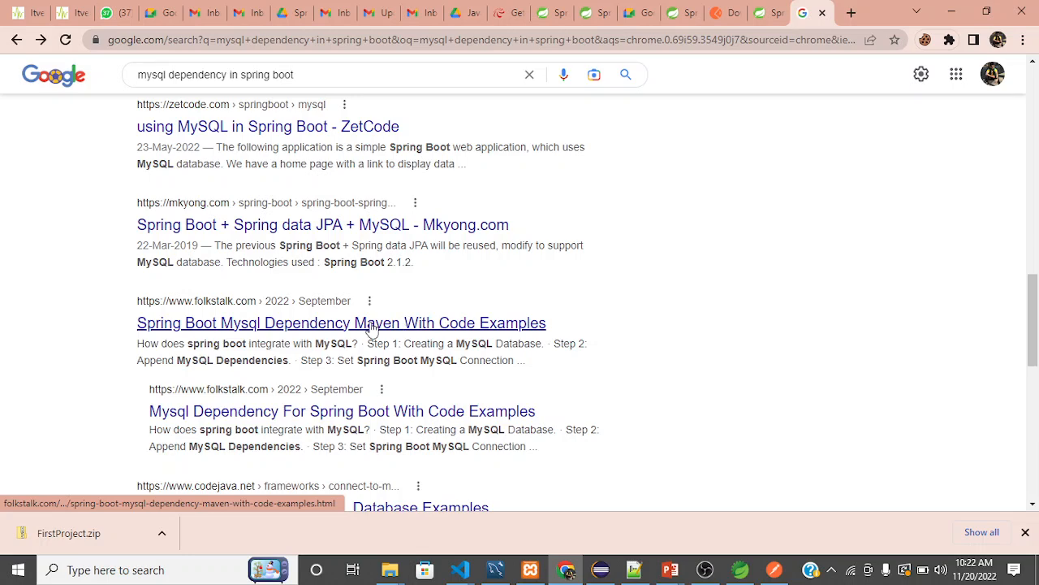
{"action": "left_click", "coordinate": [357, 326]}
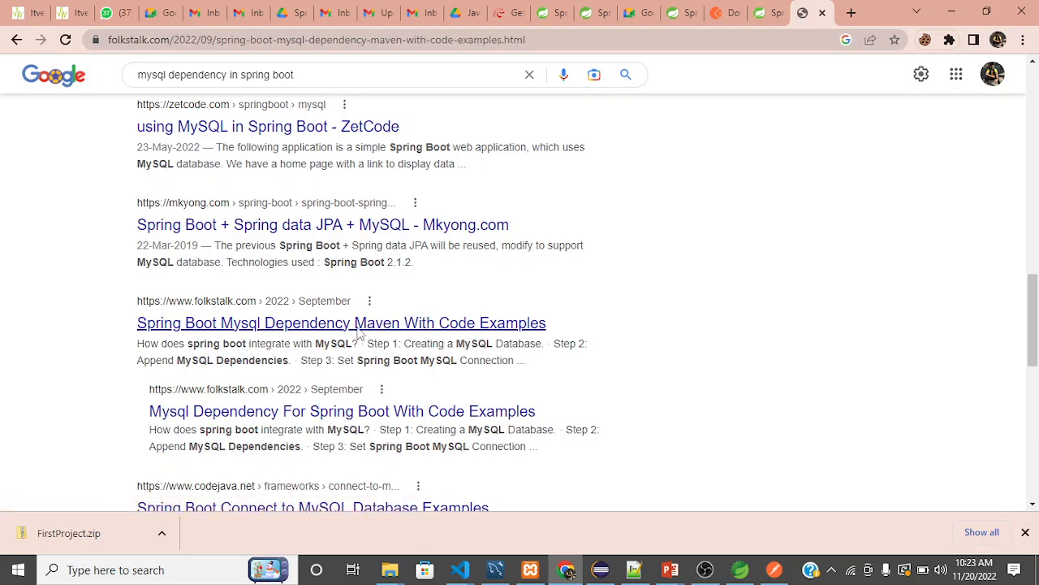
{"action": "scroll", "coordinate": [360, 333], "scroll_direction": "down", "scroll_amount": 6}
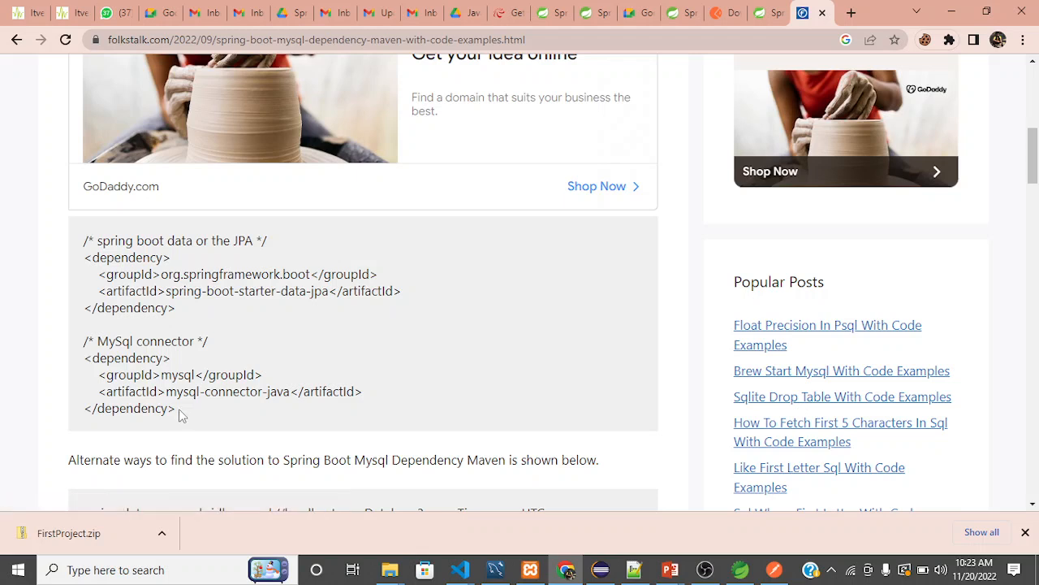
{"action": "left_click_drag", "start_coordinate": [181, 415], "coordinate": [86, 363]}
{"action": "key", "text": "ctrl+c"}
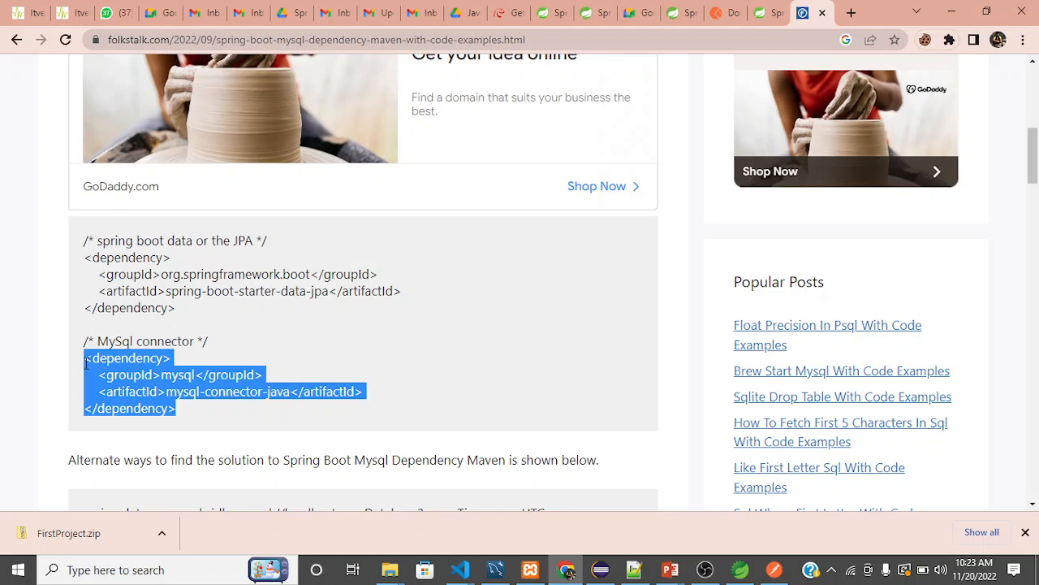
Switch back to Eclipse and paste the mysql-connector-java dependency below the spring-boot-starter-test dependency, leaving a blank line between them.
{"action": "key", "text": "alt+Tab"}
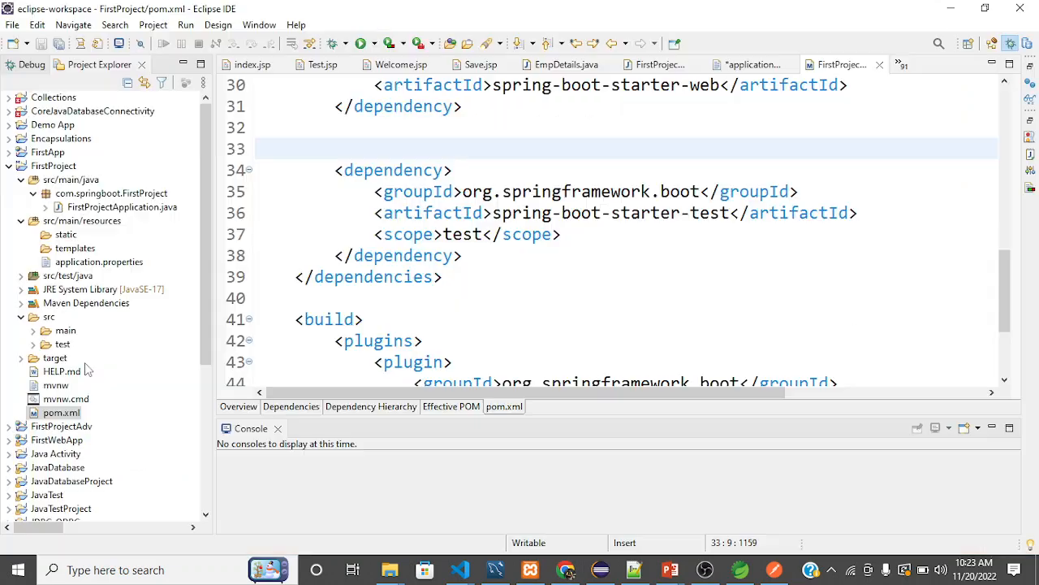
{"action": "left_click", "coordinate": [474, 257]}
{"action": "key", "text": "Return"}
{"action": "key", "text": "Return"}
{"action": "key", "text": "Return"}
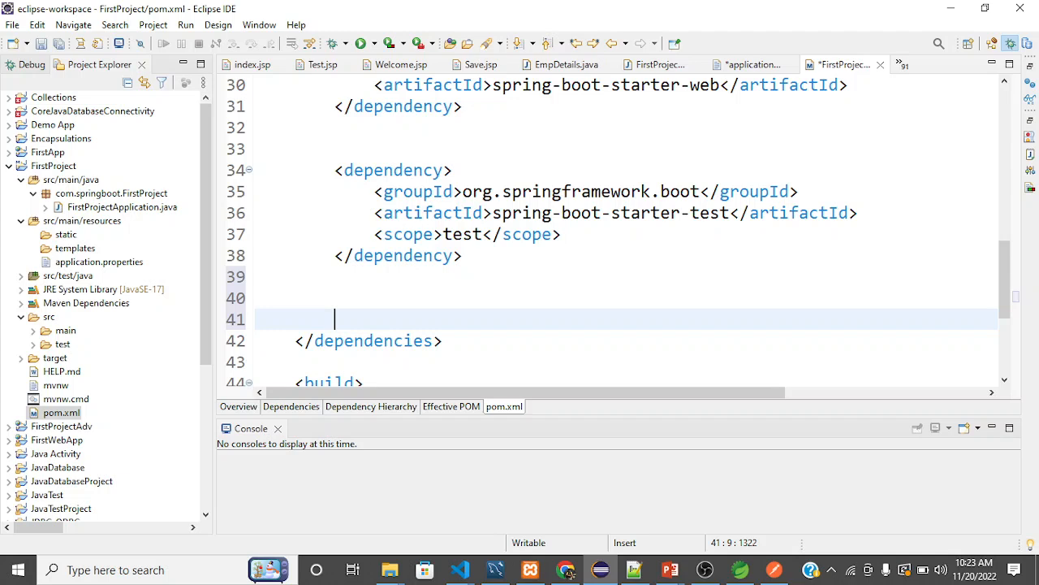
{"action": "key", "text": "Up"}
{"action": "key", "text": "ctrl+v"}
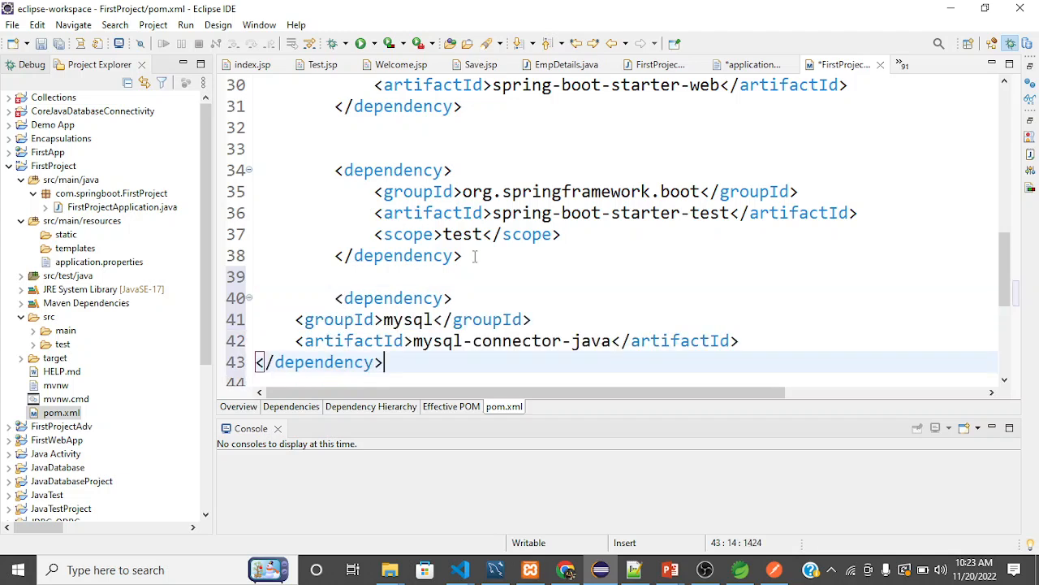
Indent the groupId and artifactId lines of the pasted mysql-connector-java dependency by two more levels in pom.xml.
{"action": "key", "text": "Up"}
{"action": "key", "text": "Up"}
{"action": "key", "text": "Left"}
{"action": "key", "text": "Left"}
{"action": "key", "text": "Left"}
{"action": "key", "text": "Left"}
{"action": "key", "text": "Left"}
{"action": "key", "text": "Left"}
{"action": "key", "text": "Left"}
{"action": "key", "text": "Left"}
{"action": "key", "text": "Left"}
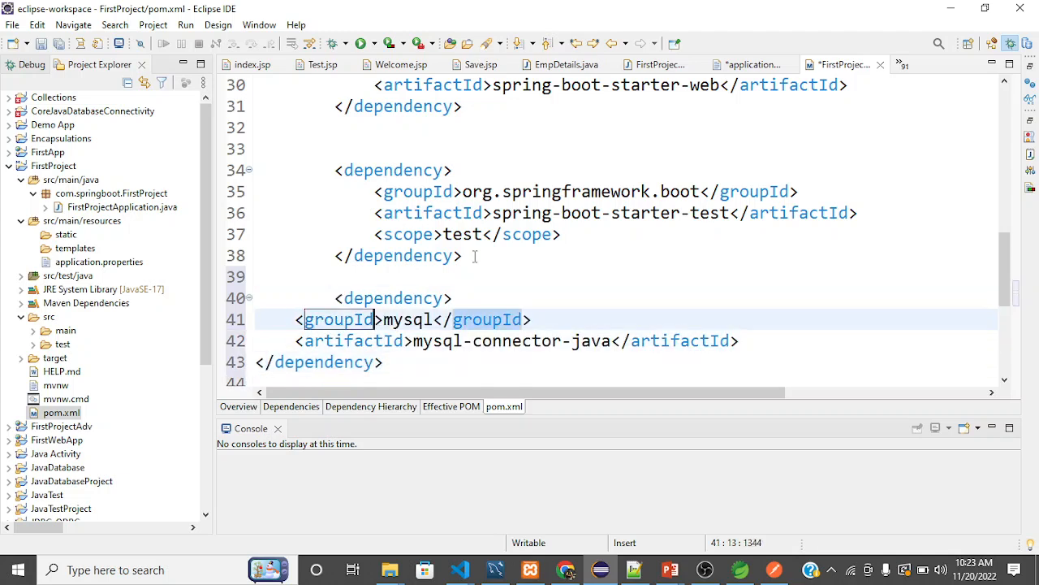
{"action": "key", "text": "shift+Down"}
{"action": "key", "text": "shift+Down"}
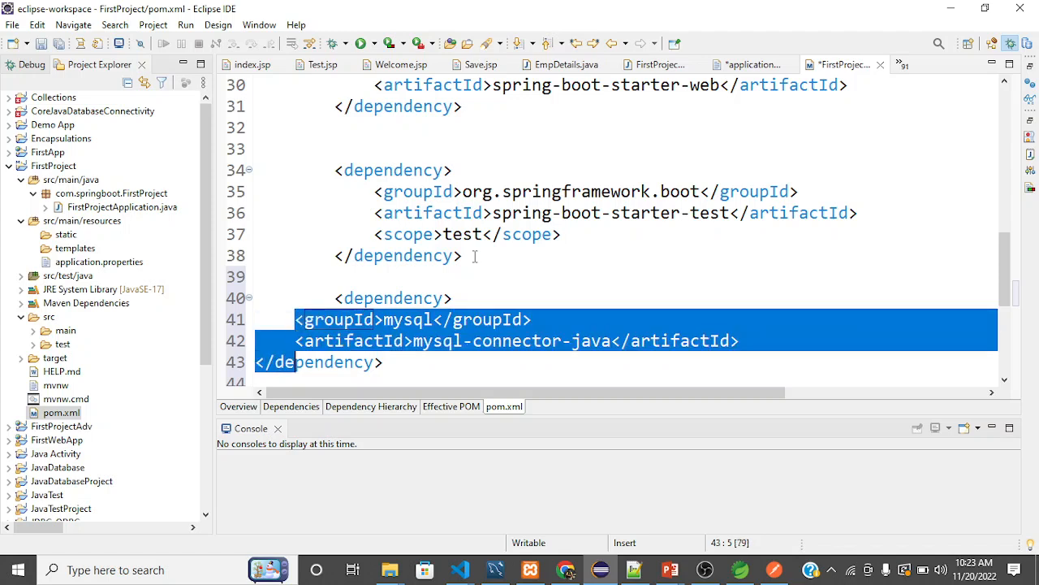
{"action": "key", "text": "shift+Left"}
{"action": "key", "text": "shift+Left"}
{"action": "key", "text": "shift+Left"}
{"action": "key", "text": "shift+Left"}
{"action": "key", "text": "shift+Left"}
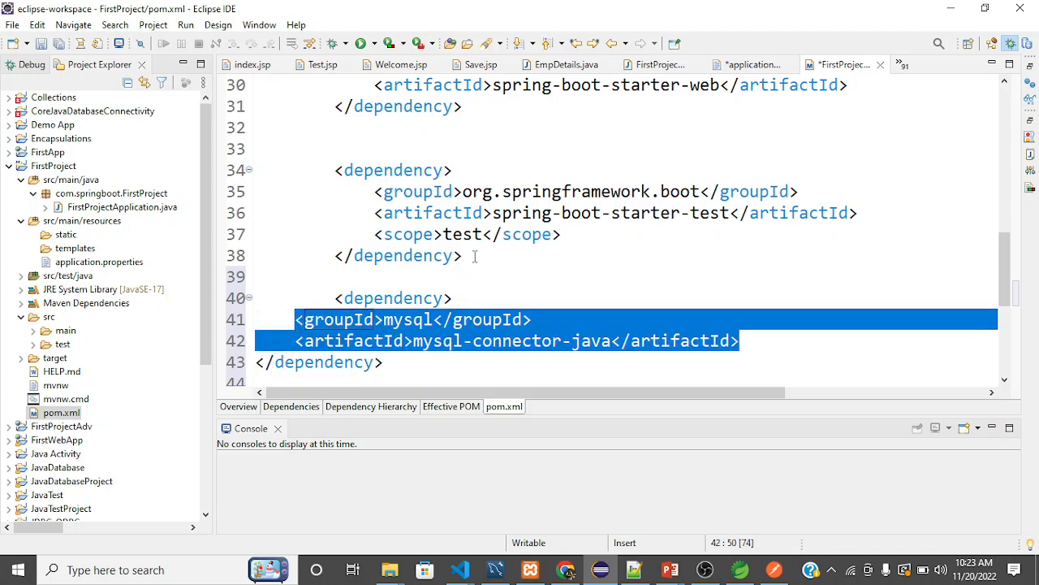
{"action": "key", "text": "Tab"}
Indent the closing tag of the mysql-connector-java dependency to line up with its opening tag, and save pom.xml.
{"action": "key", "text": "Tab"}
{"action": "key", "text": "Down"}
{"action": "key", "text": "Left"}
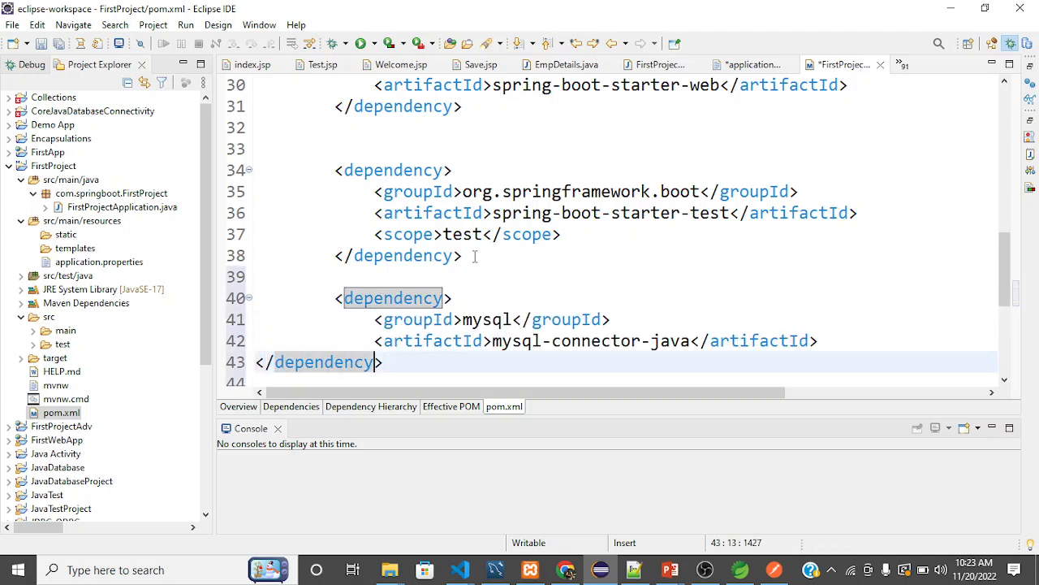
{"action": "key", "text": "Home"}
{"action": "key", "text": "Tab"}
{"action": "key", "text": "Tab"}
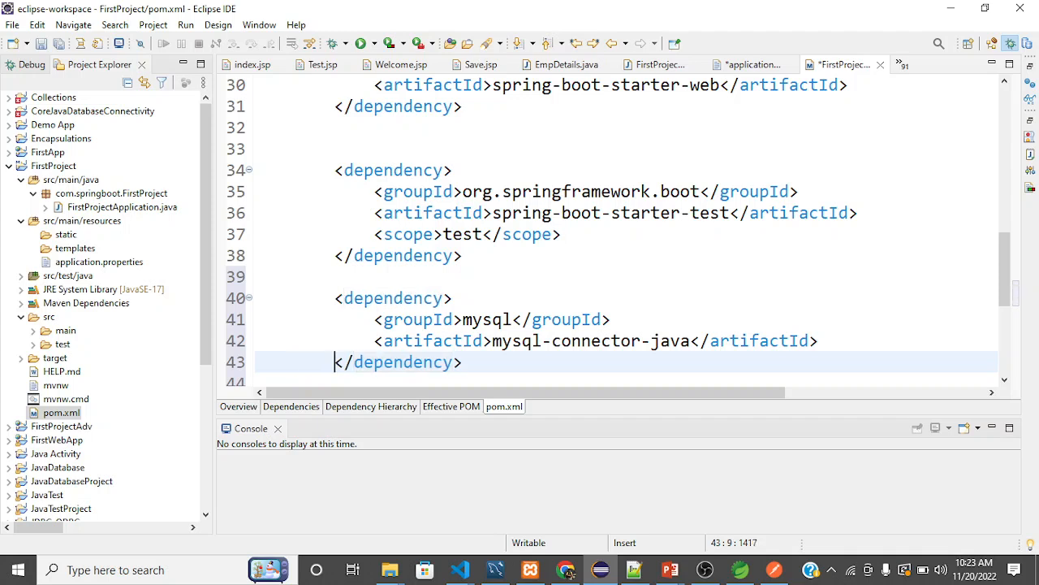
{"action": "scroll", "coordinate": [541, 328], "scroll_direction": "down", "scroll_amount": 1}
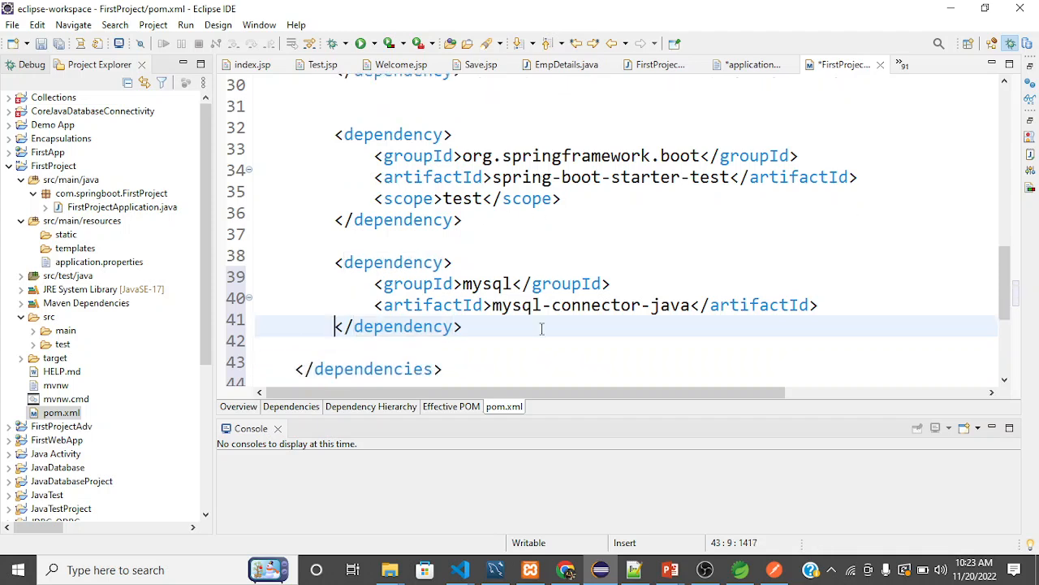
{"action": "scroll", "coordinate": [542, 328], "scroll_direction": "down", "scroll_amount": 2}
{"action": "scroll", "coordinate": [542, 328], "scroll_direction": "up", "scroll_amount": 1}
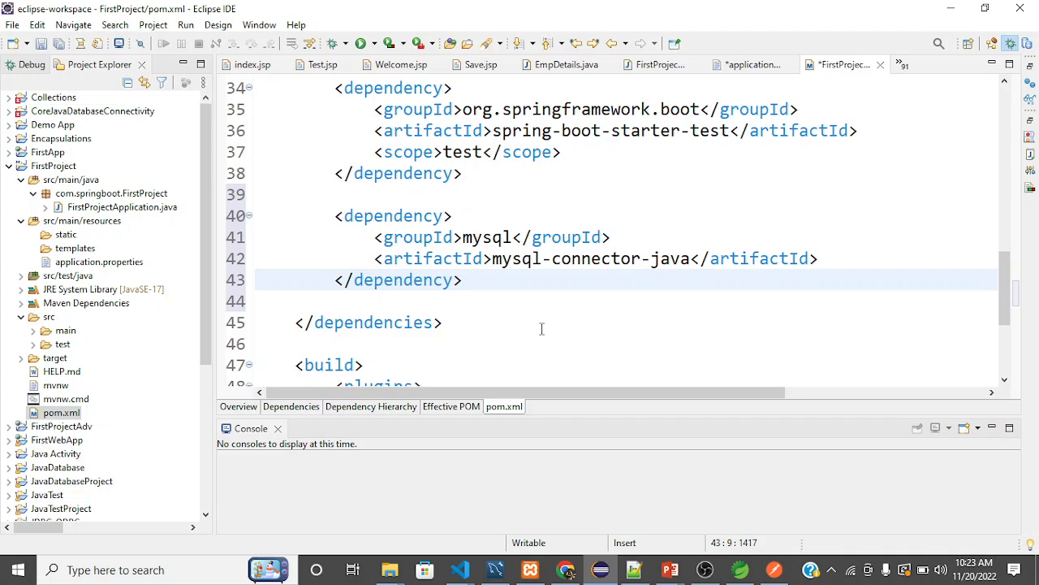
{"action": "key", "text": "ctrl+s"}
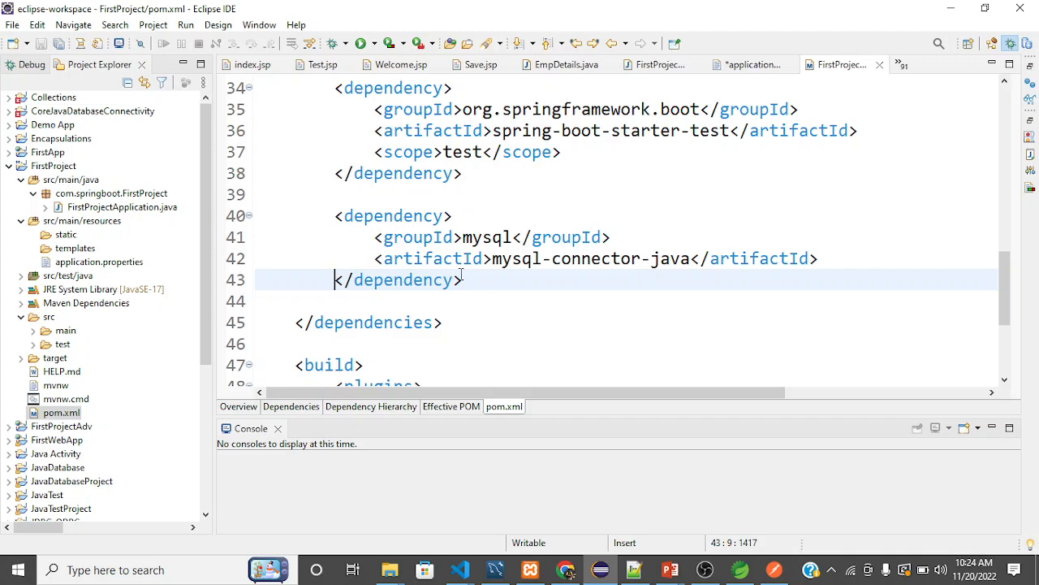
Delete the whole mysql-connector-java dependency block from pom.xml and save the file.
{"action": "left_click_drag", "start_coordinate": [477, 281], "coordinate": [328, 212]}
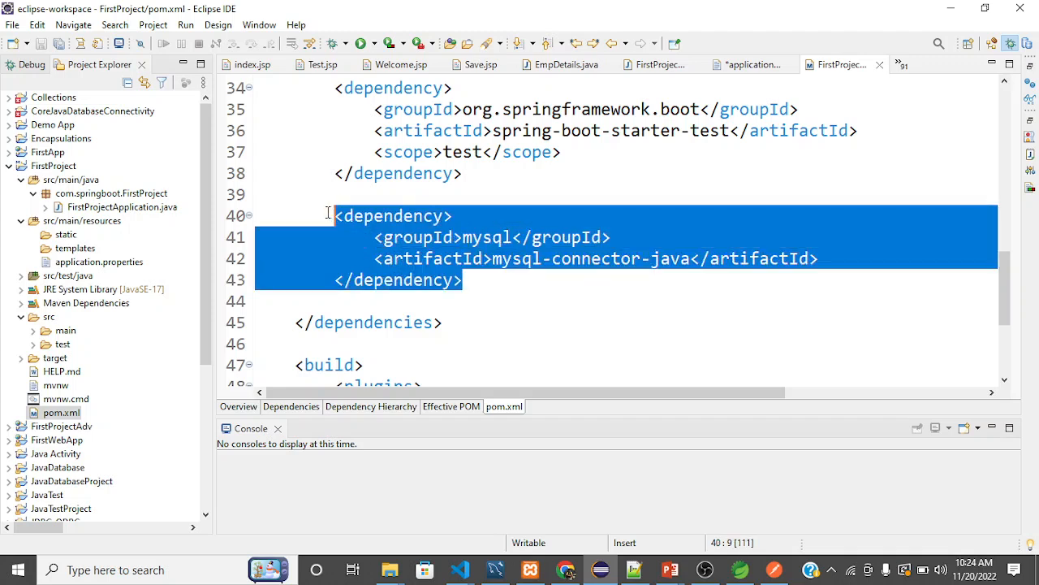
{"action": "key", "text": "BackSpace"}
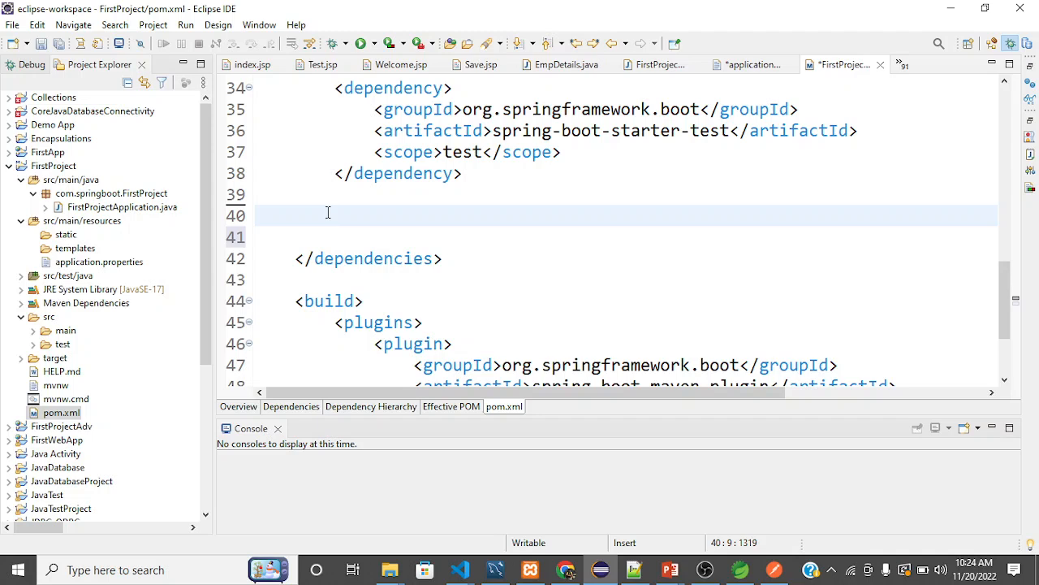
{"action": "scroll", "coordinate": [328, 212], "scroll_direction": "up", "scroll_amount": 3}
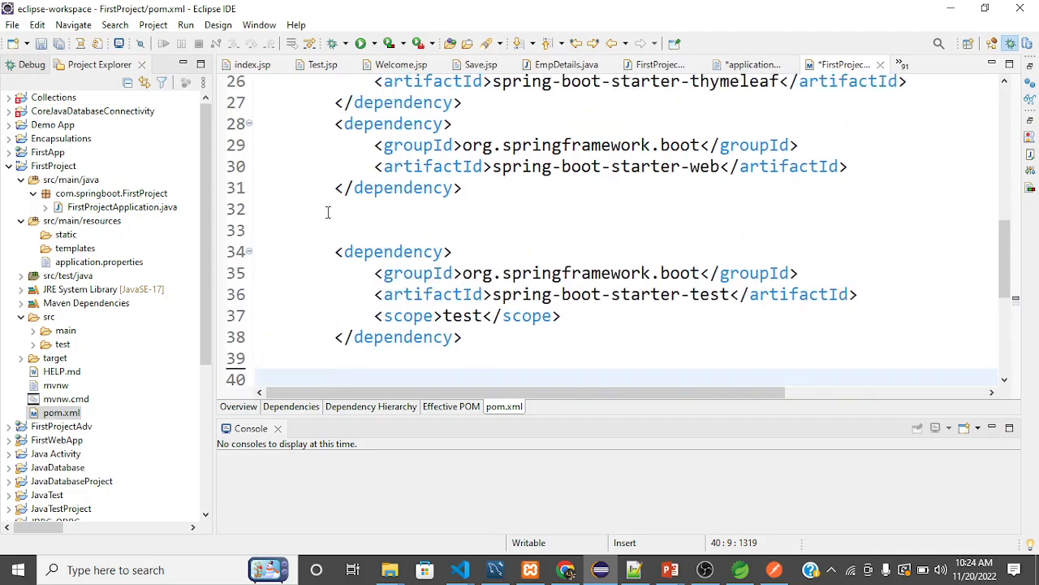
{"action": "key", "text": "ctrl+s"}
Undo the MySQL dependency edits until the original com.mysql mysql-connector-j block with runtime scope is restored, and save pom.xml.
{"action": "left_click", "coordinate": [444, 190]}
{"action": "scroll", "coordinate": [444, 206], "scroll_direction": "up", "scroll_amount": 1}
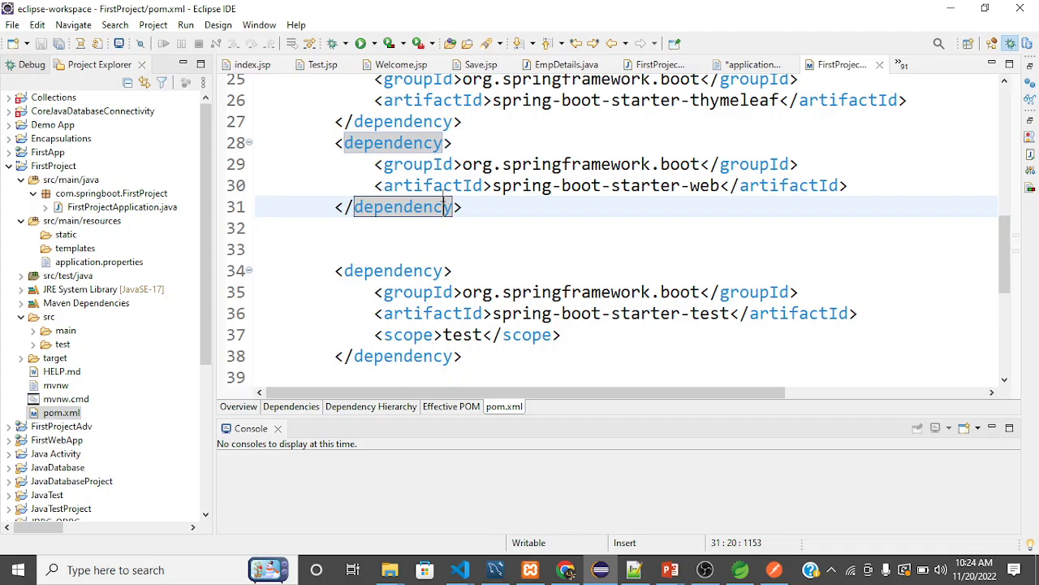
{"action": "left_click", "coordinate": [445, 257]}
{"action": "key", "text": "ctrl+z"}
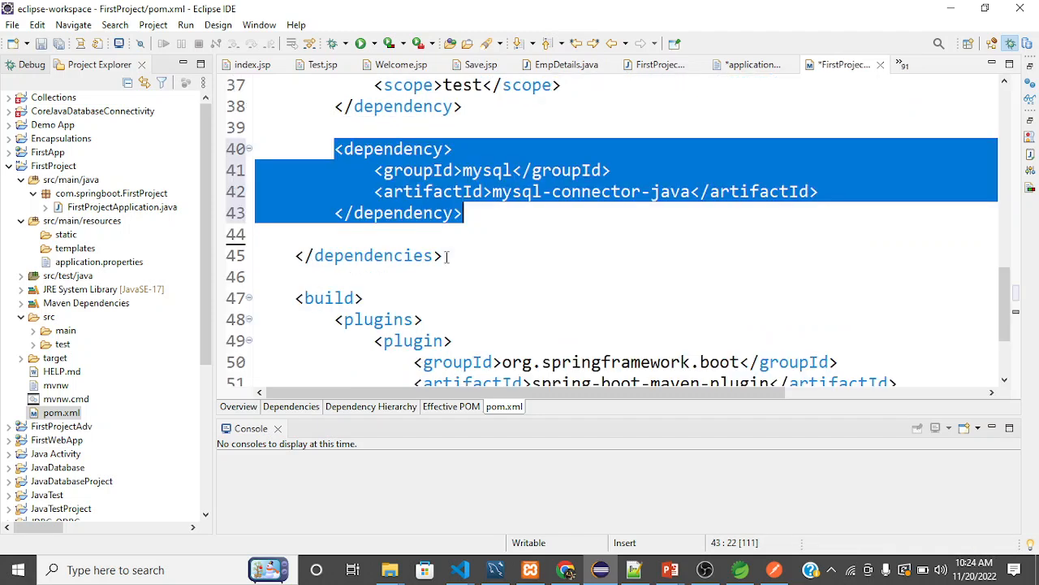
{"action": "key", "text": "ctrl+z"}
{"action": "key", "text": "ctrl+z"}
{"action": "key", "text": "ctrl+z"}
{"action": "key", "text": "ctrl+z"}
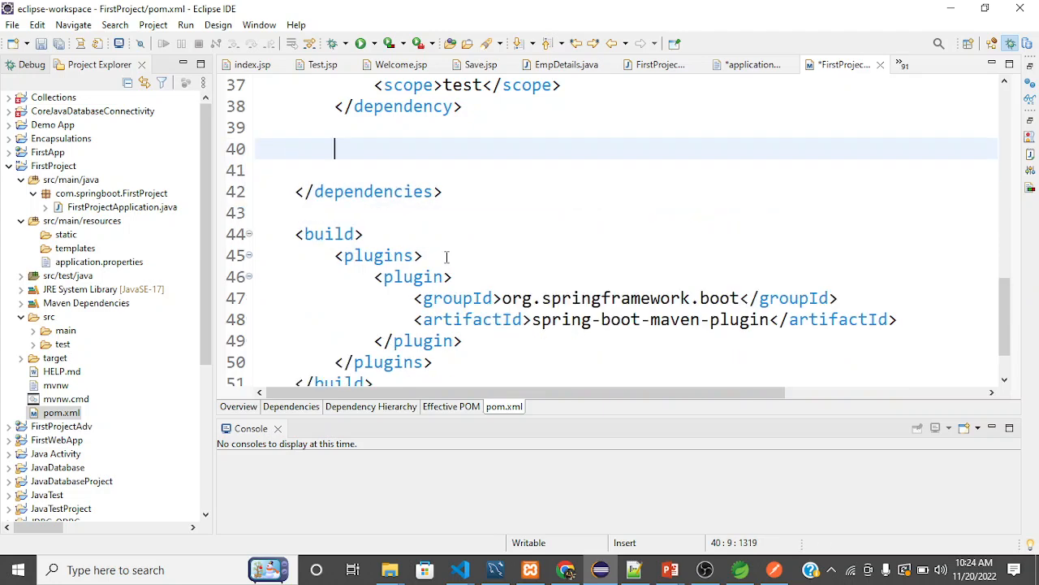
{"action": "key", "text": "ctrl+z"}
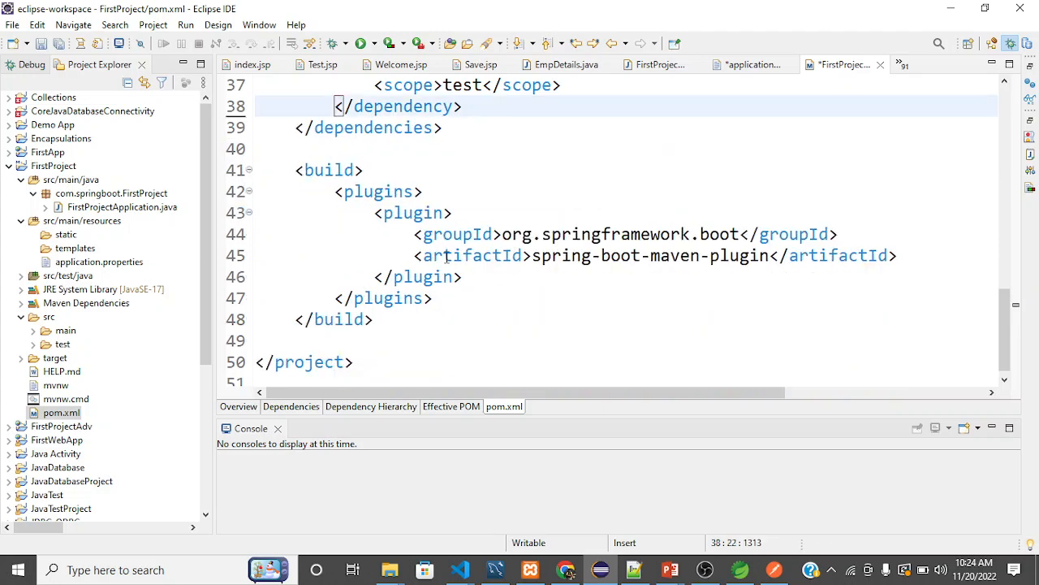
{"action": "key", "text": "ctrl+z"}
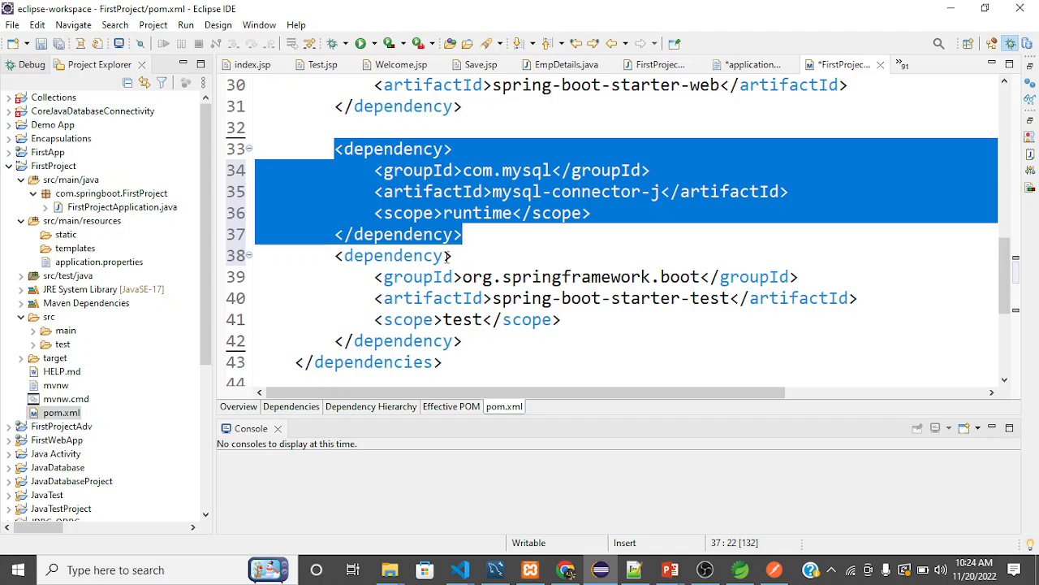
{"action": "key", "text": "ctrl+s"}
{"action": "left_click", "coordinate": [617, 235]}
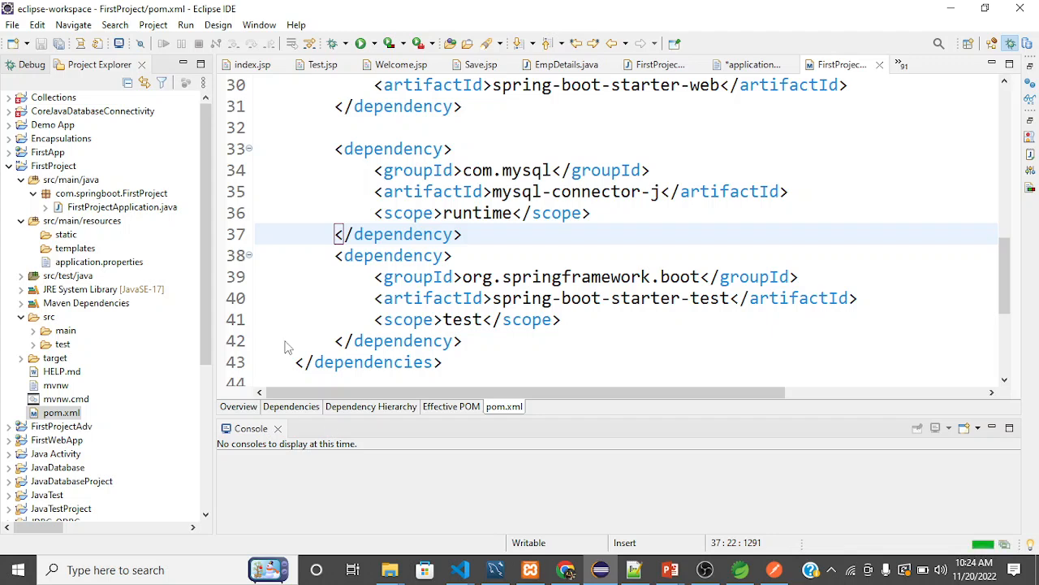
Show the Servers view from the Server category of the available views.
{"action": "left_click", "coordinate": [254, 27]}
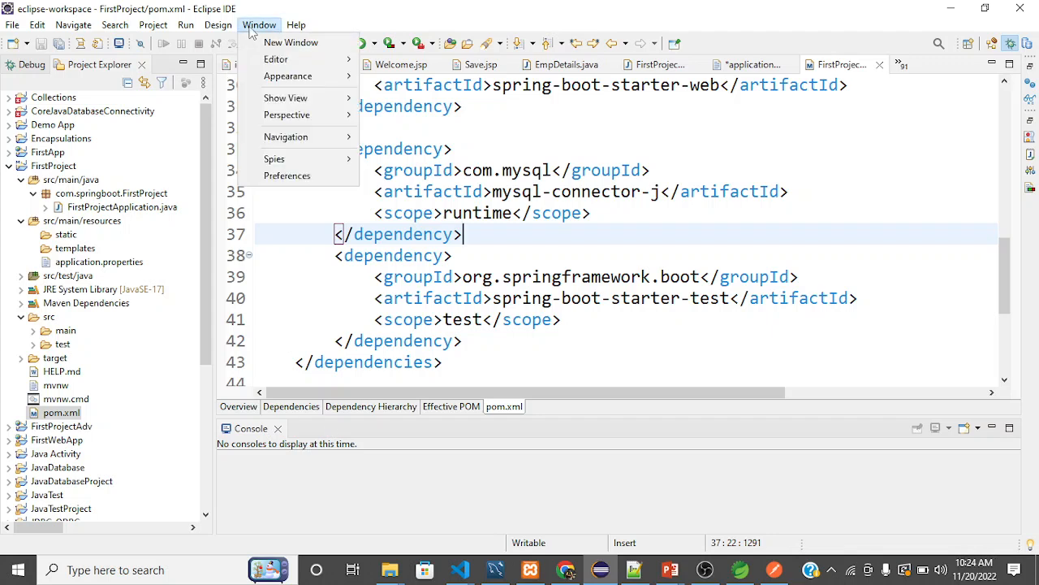
{"action": "mouse_move", "coordinate": [328, 98]}
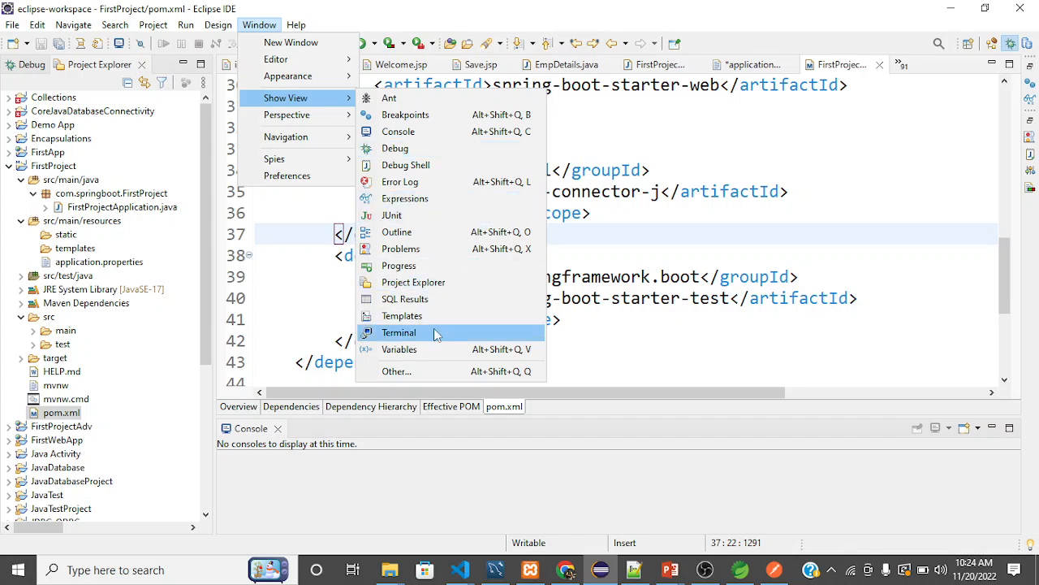
{"action": "left_click", "coordinate": [424, 371]}
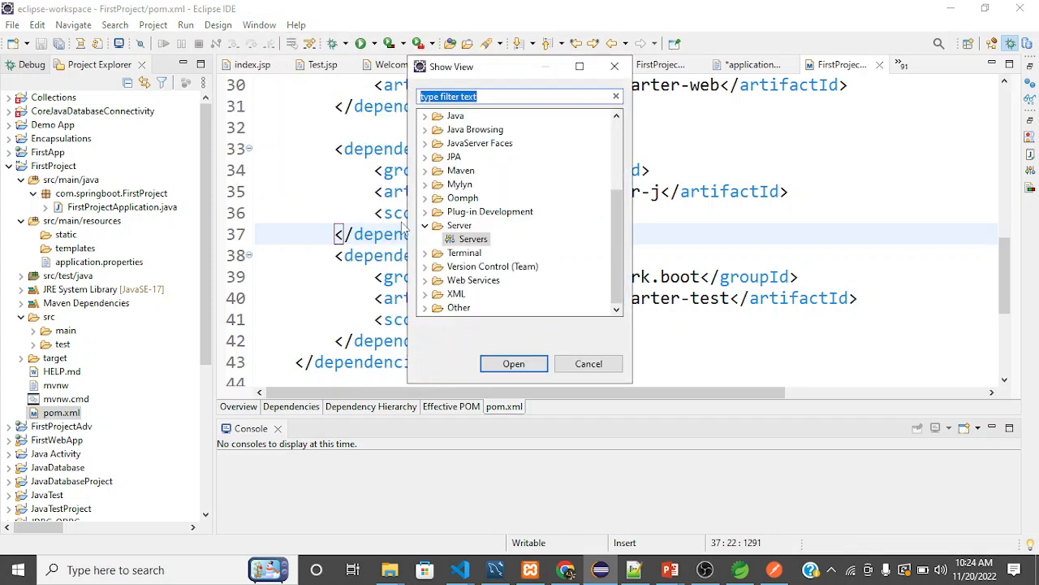
{"action": "left_click", "coordinate": [474, 240]}
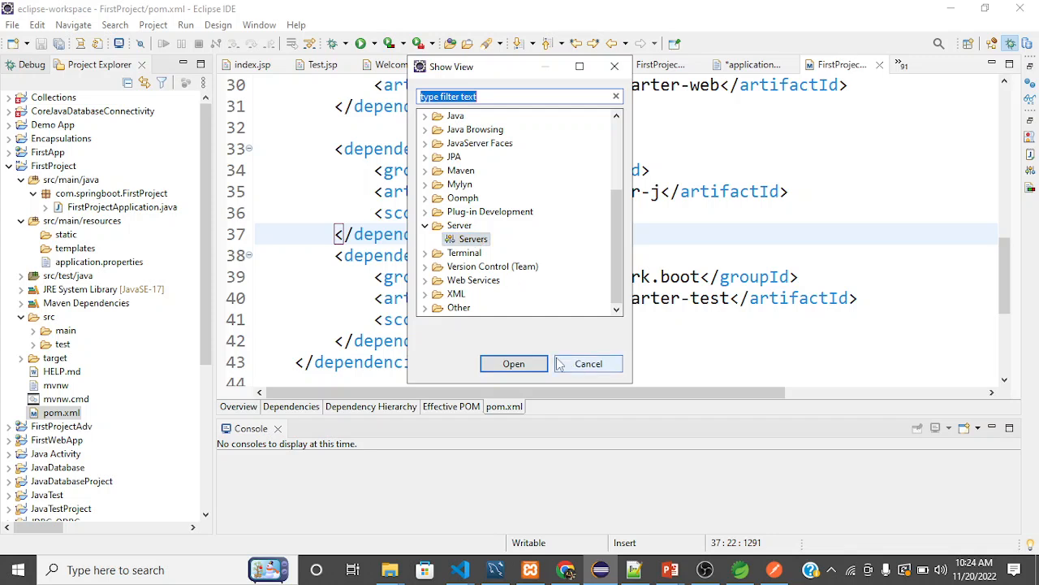
{"action": "left_click", "coordinate": [514, 363]}
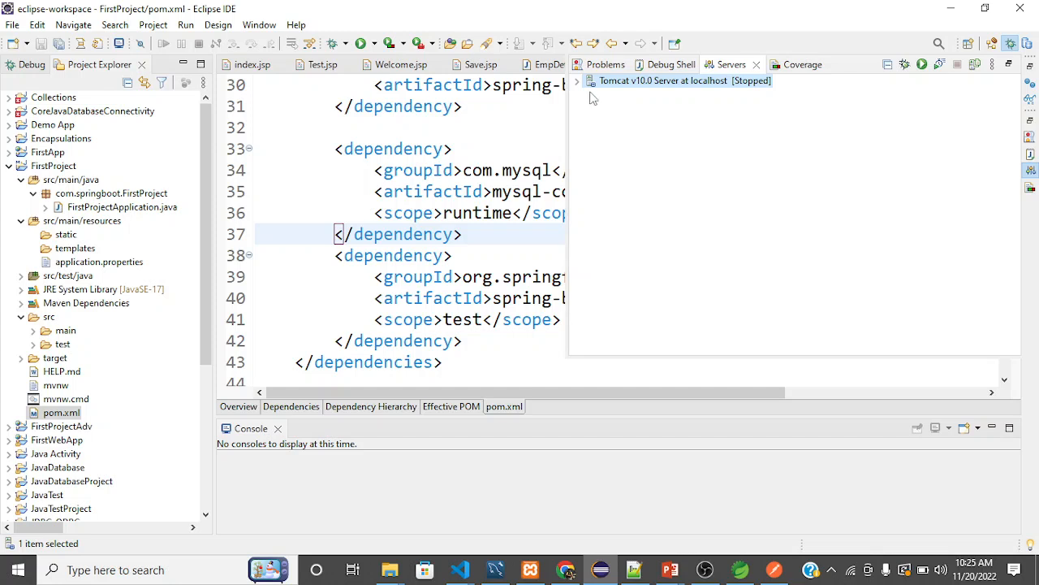
{"action": "left_click", "coordinate": [259, 25]}
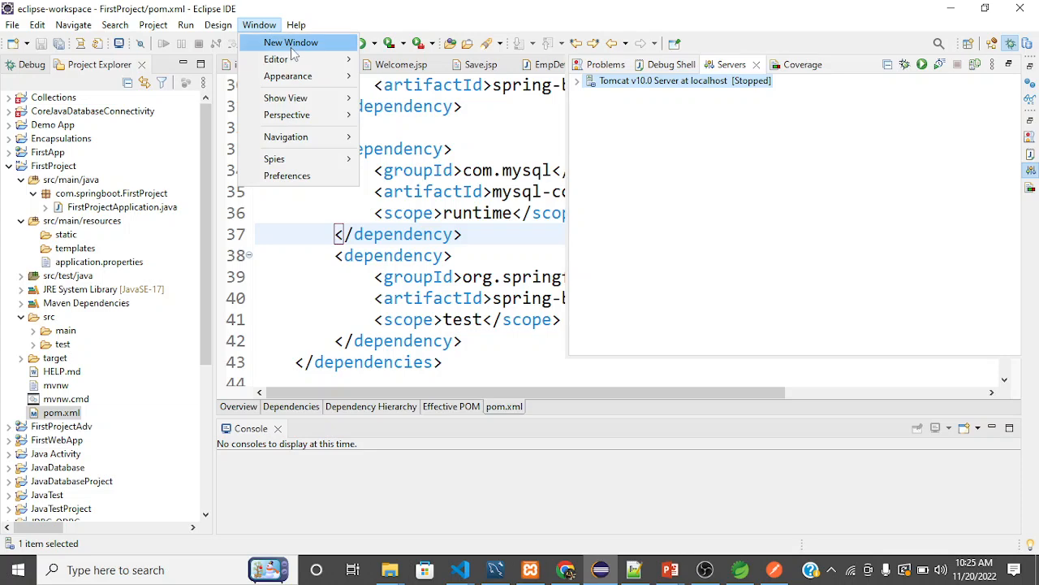
{"action": "mouse_move", "coordinate": [300, 62]}
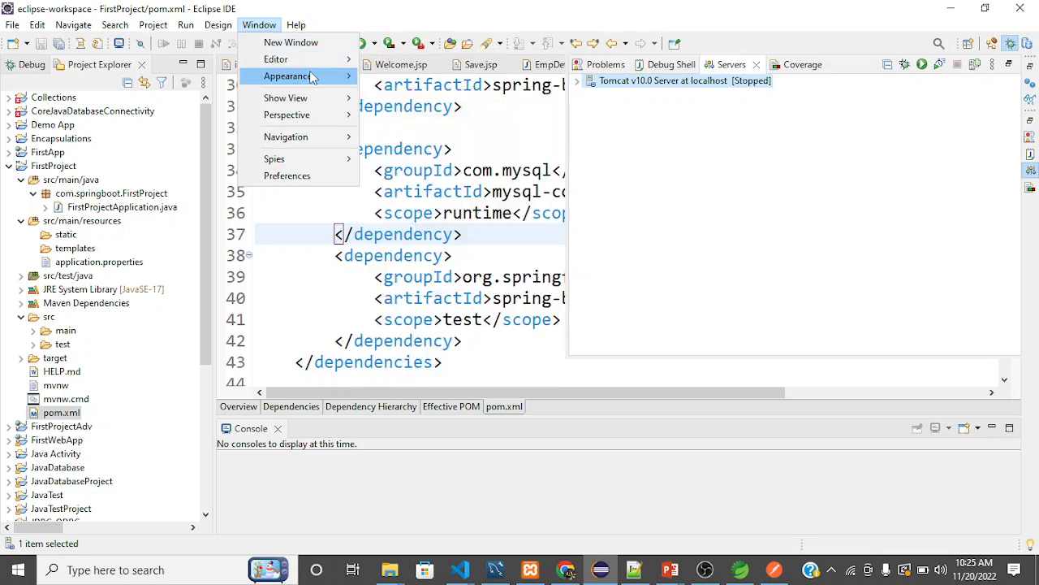
{"action": "mouse_move", "coordinate": [352, 101]}
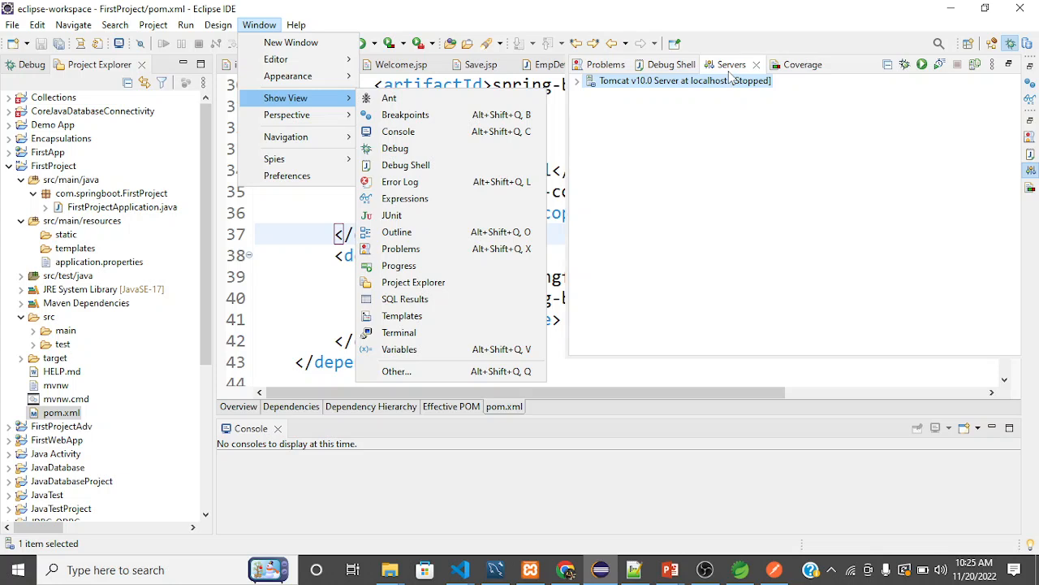
{"action": "left_click", "coordinate": [676, 122]}
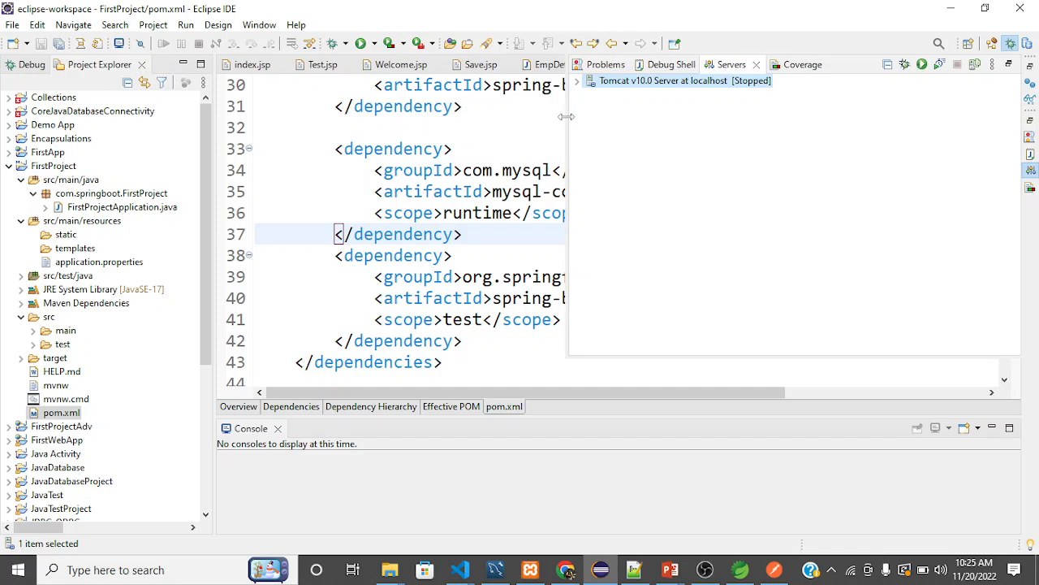
Narrow the Servers view to uncover more of the code, and return to the pom.xml editor.
{"action": "left_click_drag", "start_coordinate": [566, 117], "coordinate": [660, 114]}
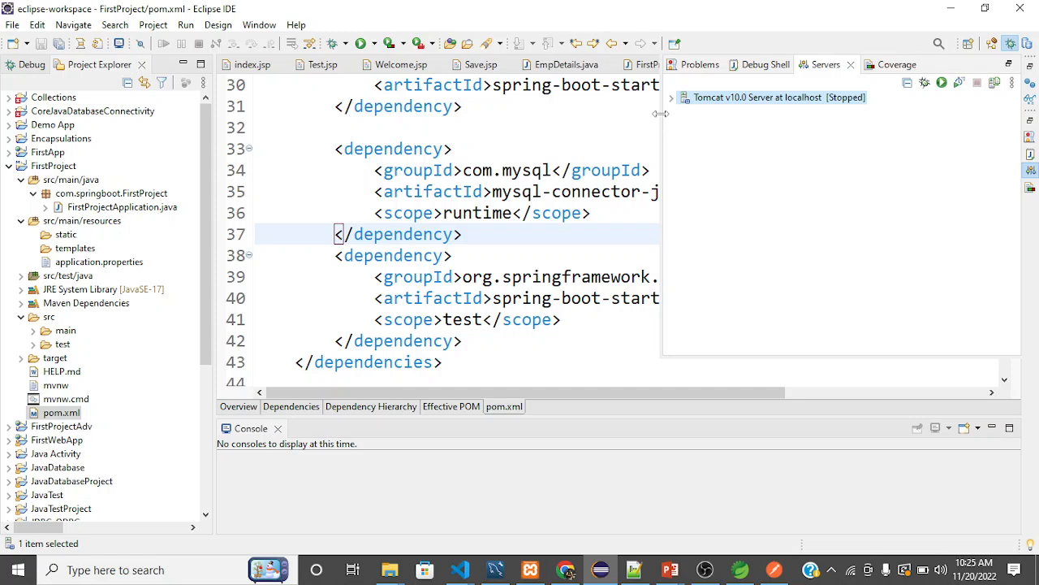
{"action": "left_click_drag", "start_coordinate": [661, 113], "coordinate": [691, 114]}
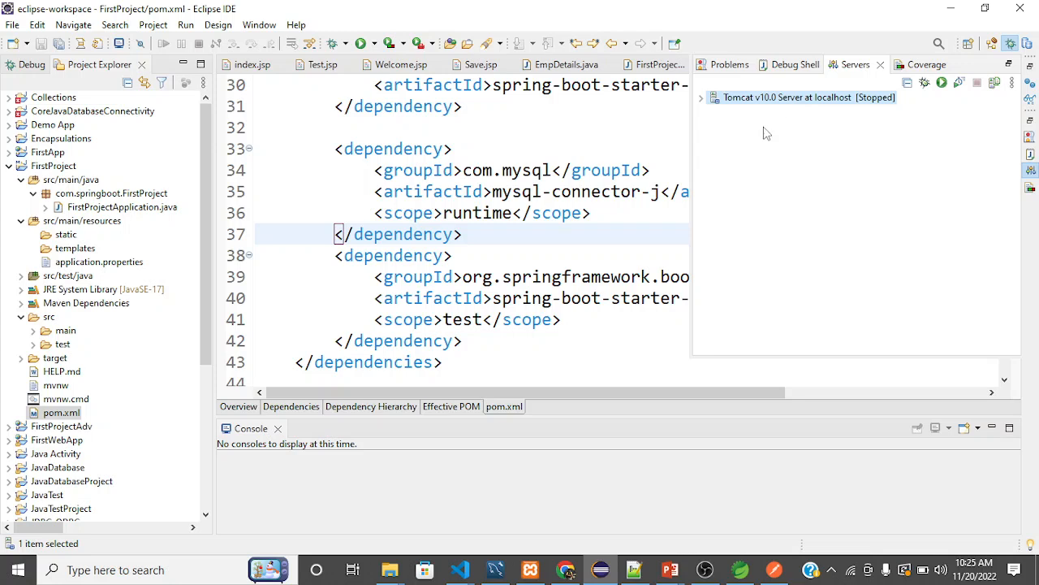
{"action": "left_click", "coordinate": [661, 176]}
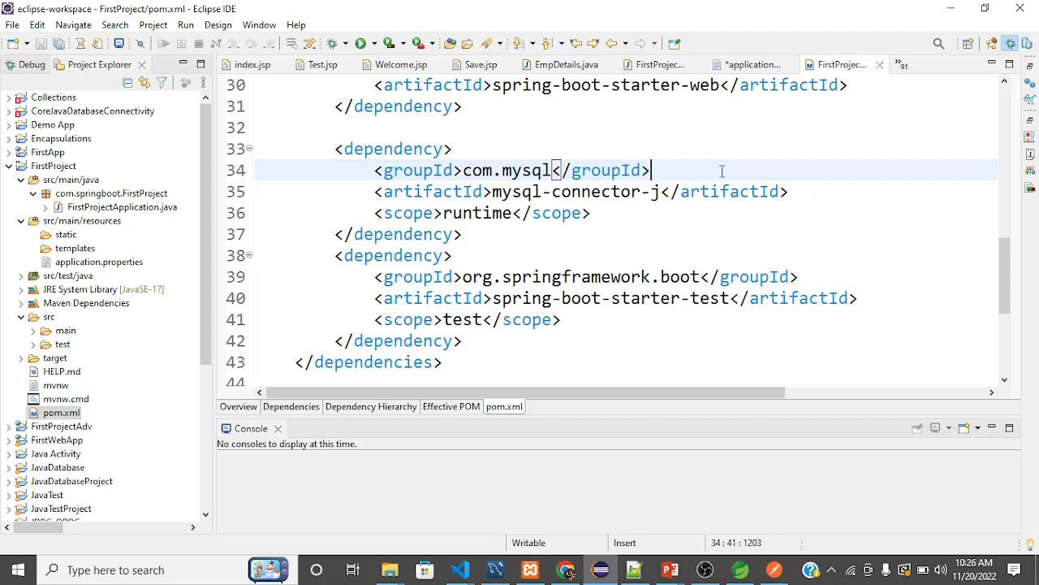
Look over the mysql-connector-j and spring-boot-starter-test dependencies and the build section of pom.xml.
{"action": "left_click", "coordinate": [739, 107]}
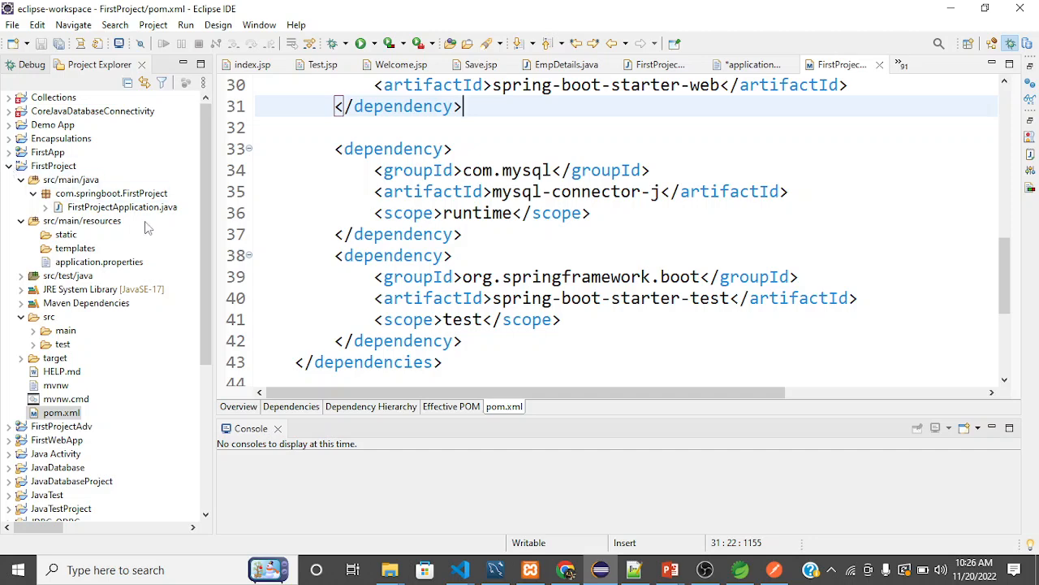
{"action": "left_click", "coordinate": [514, 213]}
{"action": "scroll", "coordinate": [513, 206], "scroll_direction": "down", "scroll_amount": 4}
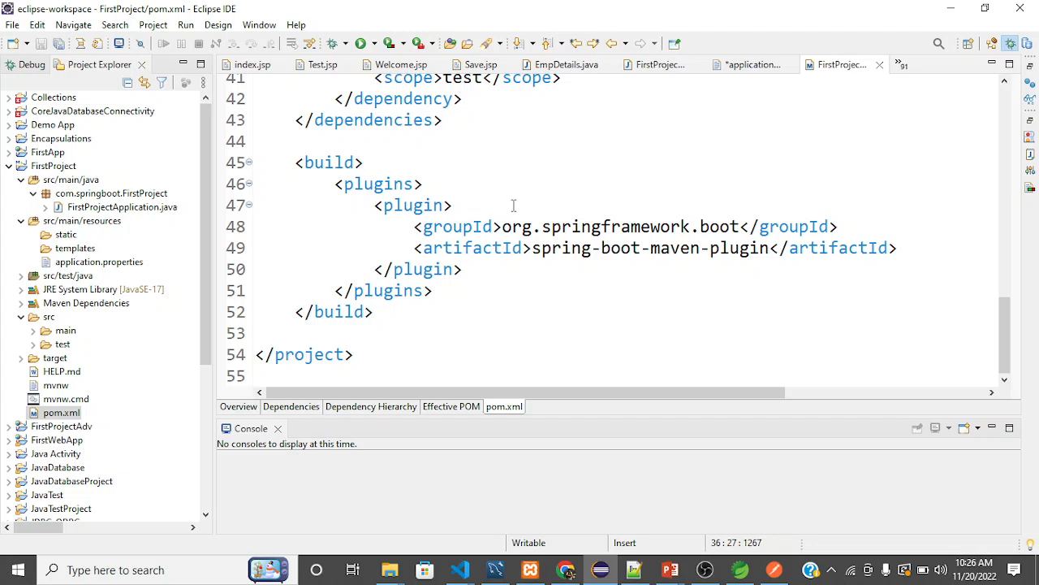
{"action": "scroll", "coordinate": [513, 205], "scroll_direction": "up", "scroll_amount": 3}
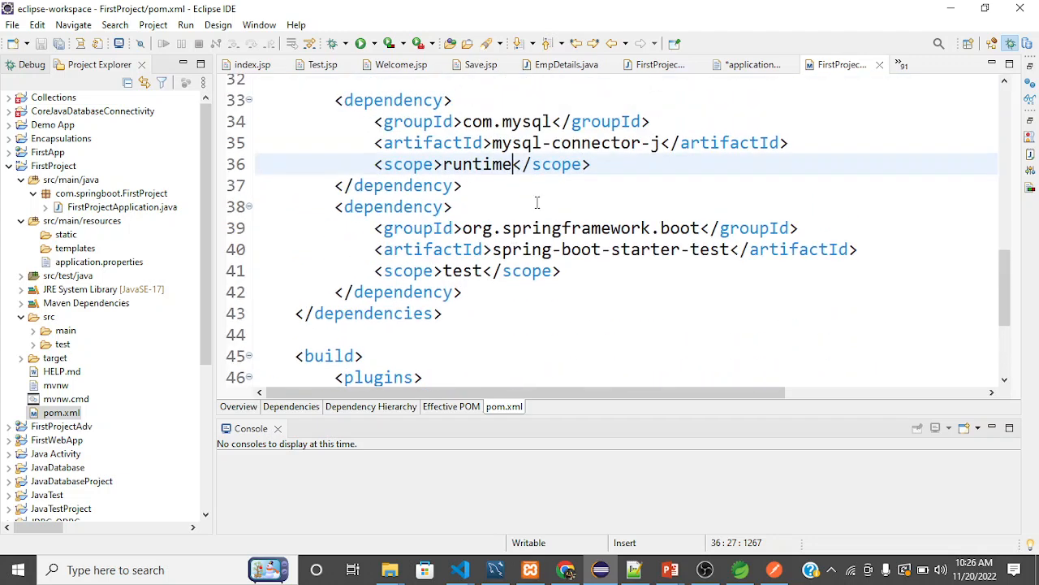
{"action": "left_click", "coordinate": [566, 211]}
{"action": "left_click", "coordinate": [583, 184]}
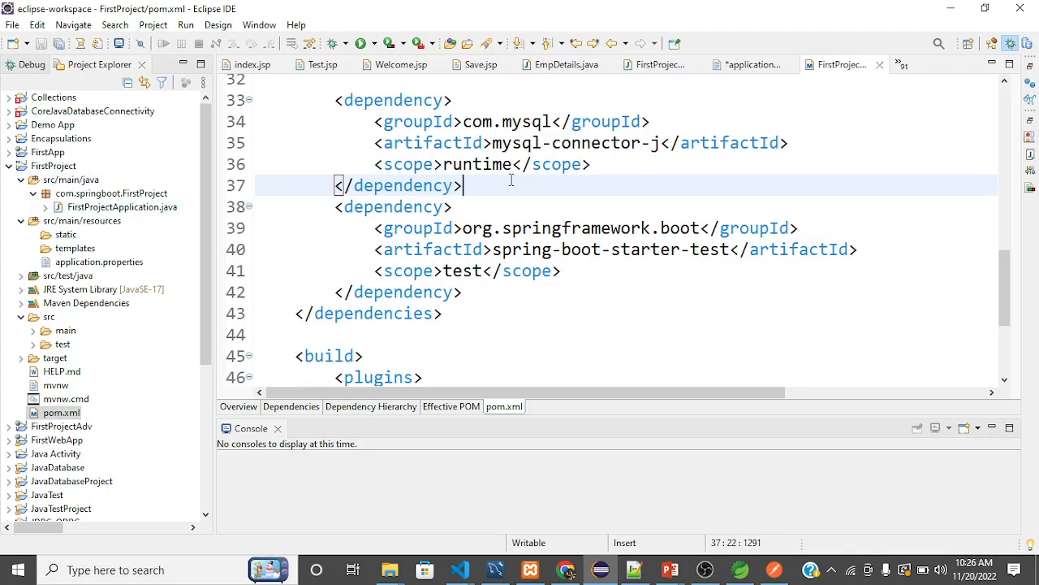
{"action": "left_click", "coordinate": [598, 165]}
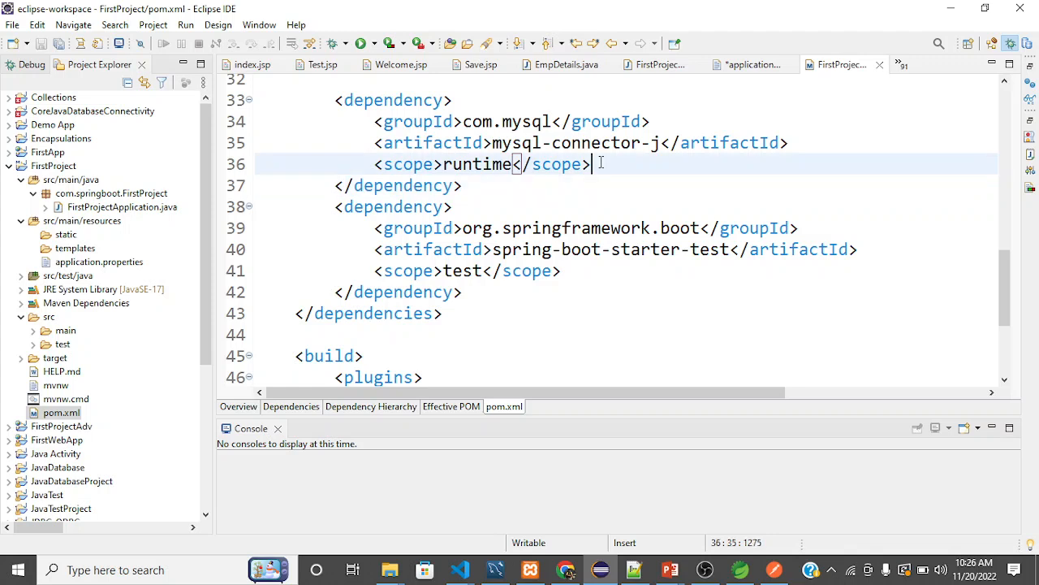
{"action": "left_click", "coordinate": [680, 143]}
{"action": "left_click", "coordinate": [820, 142]}
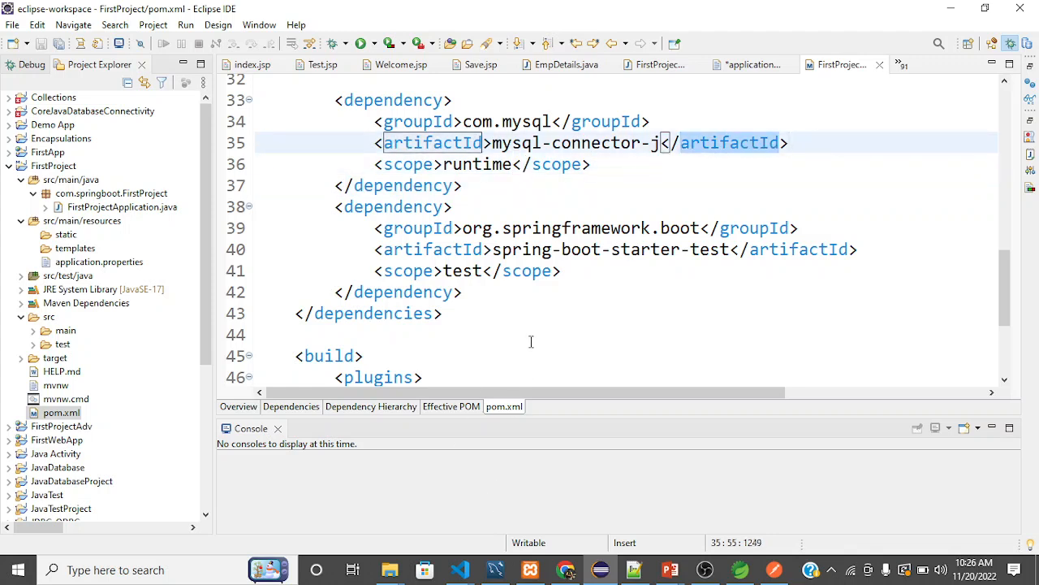
{"action": "left_click", "coordinate": [442, 314]}
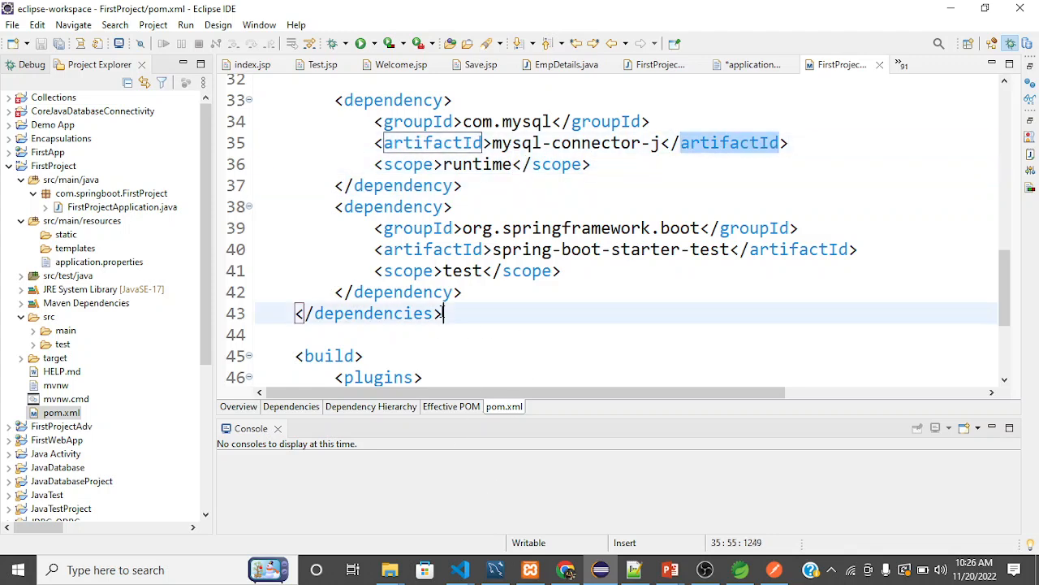
{"action": "left_click", "coordinate": [613, 245]}
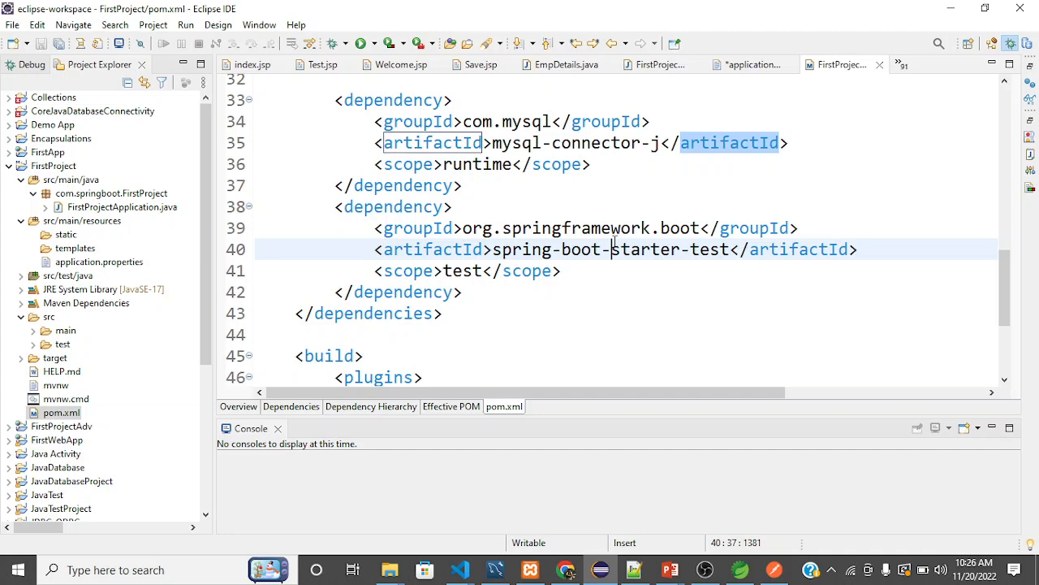
{"action": "left_click", "coordinate": [712, 568]}
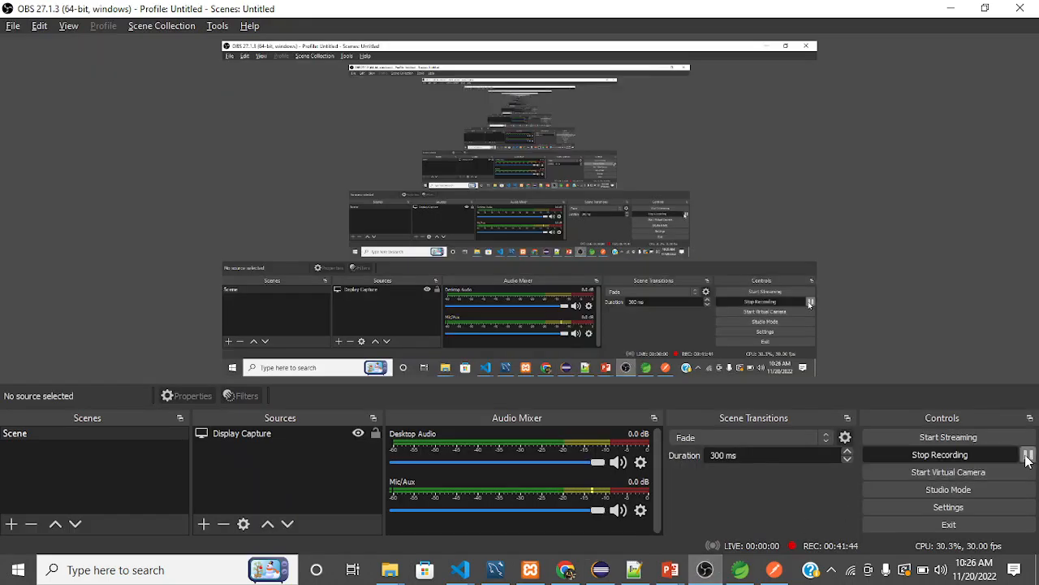
{"action": "left_click", "coordinate": [1027, 455]}
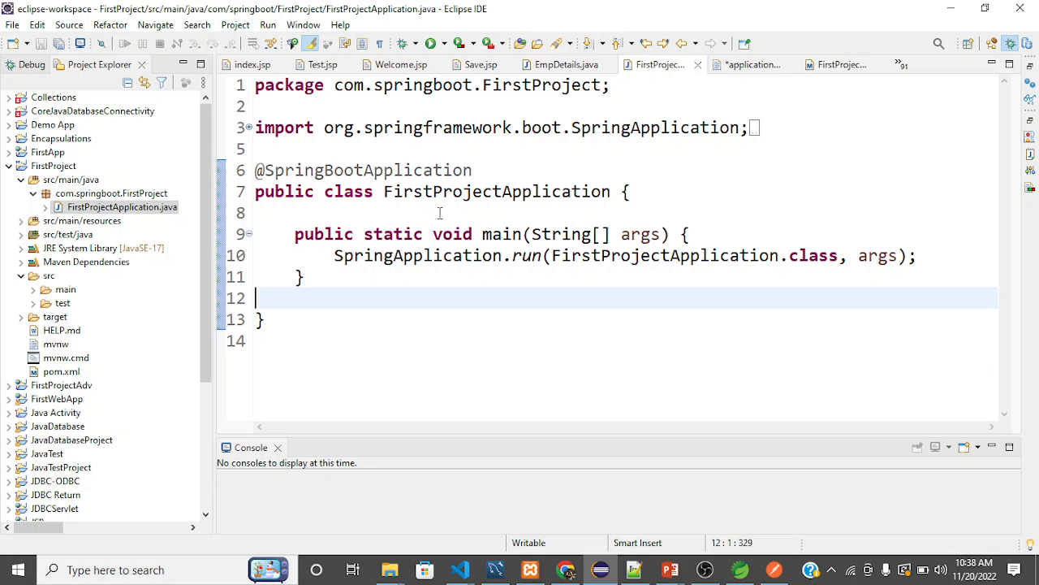
Run FirstProjectApplication.java as a Java application.
{"action": "left_click", "coordinate": [443, 255]}
{"action": "right_click", "coordinate": [445, 256]}
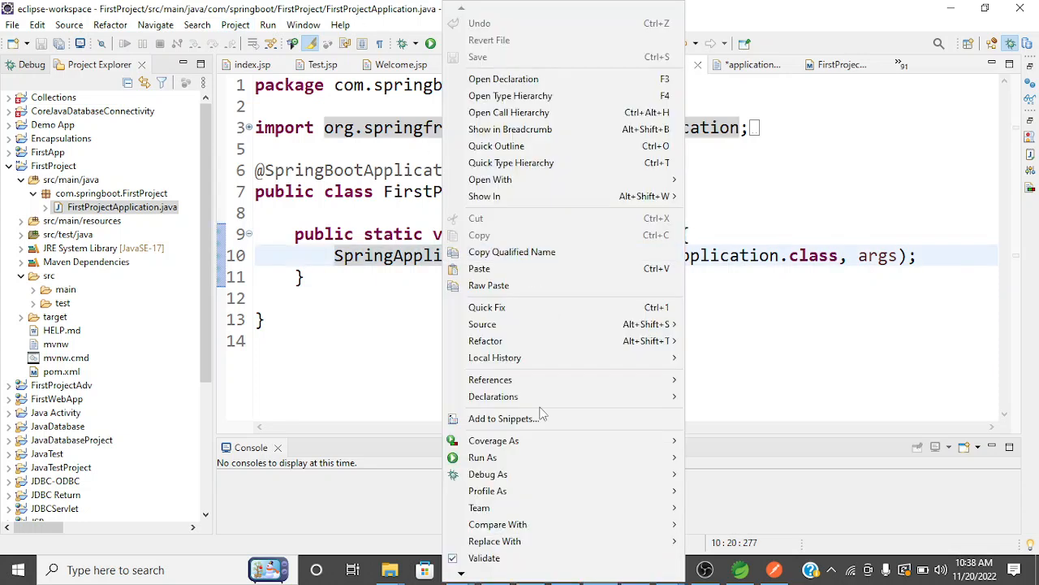
{"action": "mouse_move", "coordinate": [542, 463]}
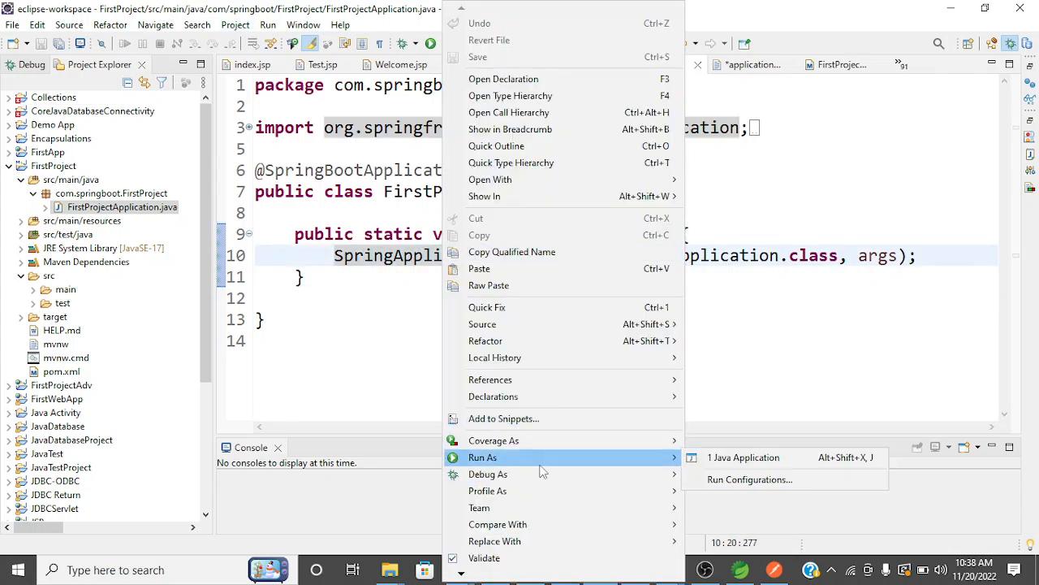
{"action": "left_click", "coordinate": [748, 460]}
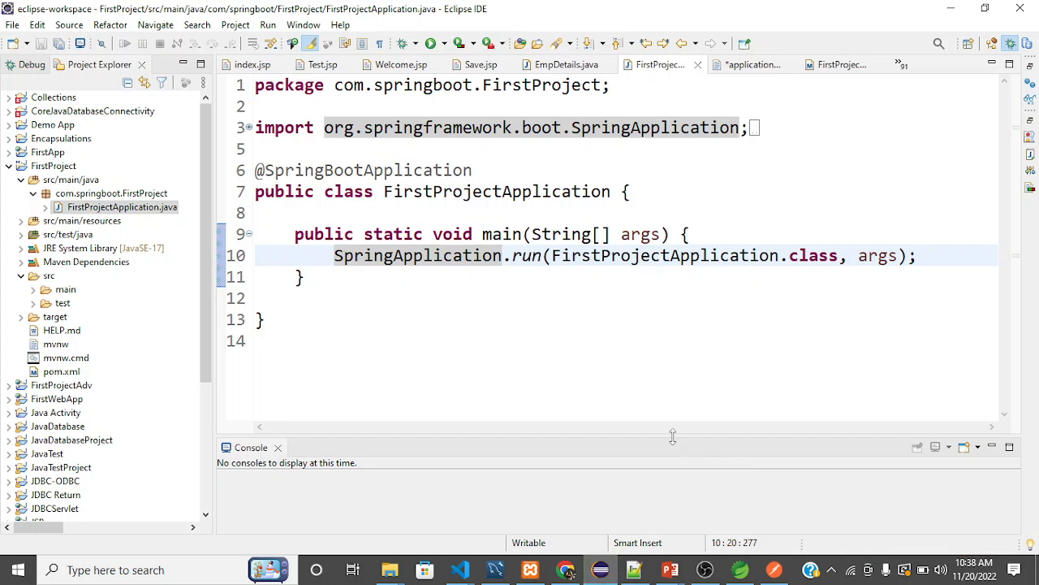
Enlarge the Console view and read through the startup output, including the description, reason and suggested action.
{"action": "left_click_drag", "start_coordinate": [672, 437], "coordinate": [663, 245]}
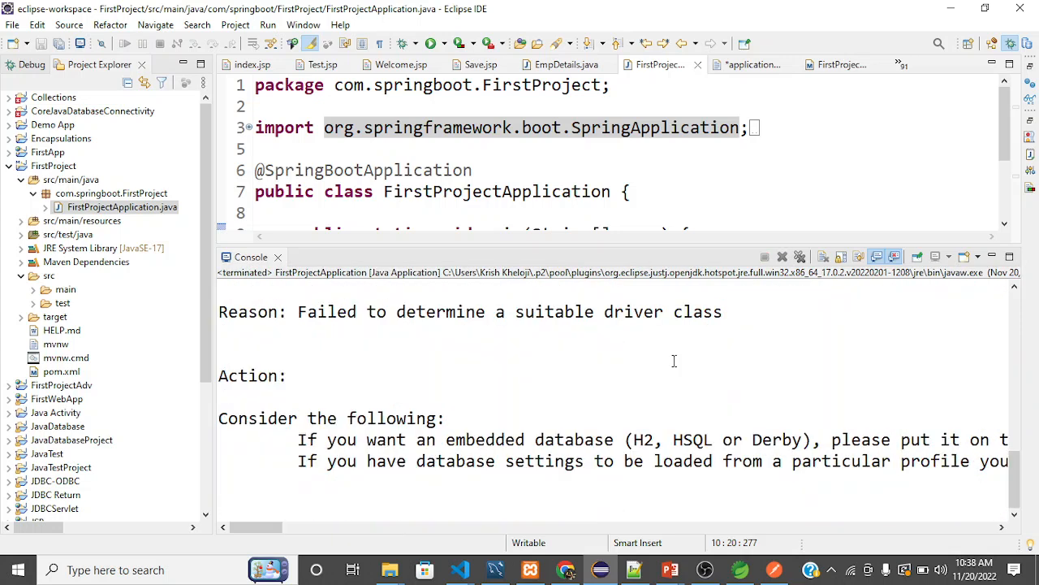
{"action": "scroll", "coordinate": [673, 360], "scroll_direction": "up", "scroll_amount": 1}
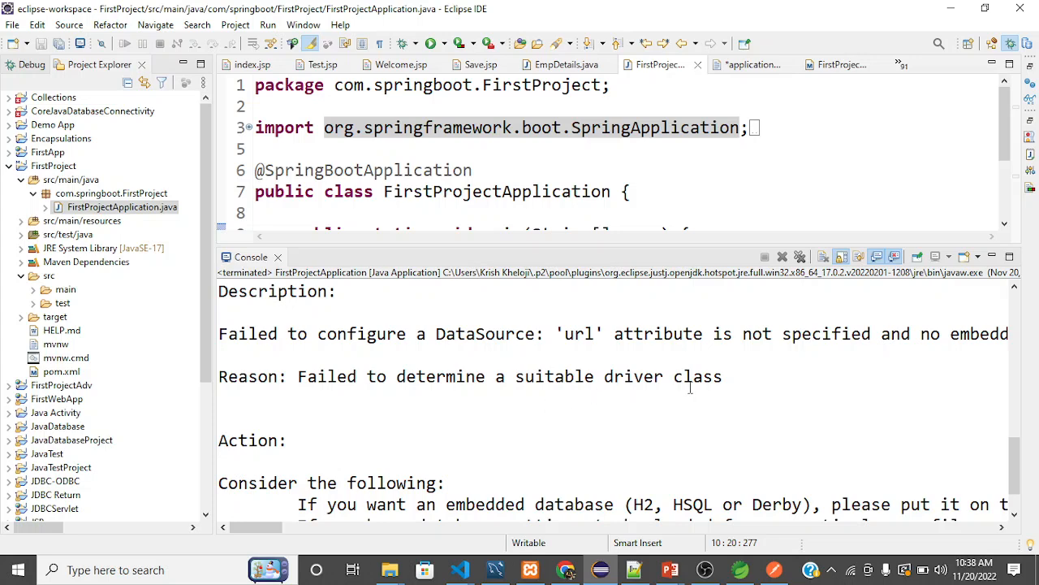
{"action": "scroll", "coordinate": [732, 383], "scroll_direction": "right", "scroll_amount": 10}
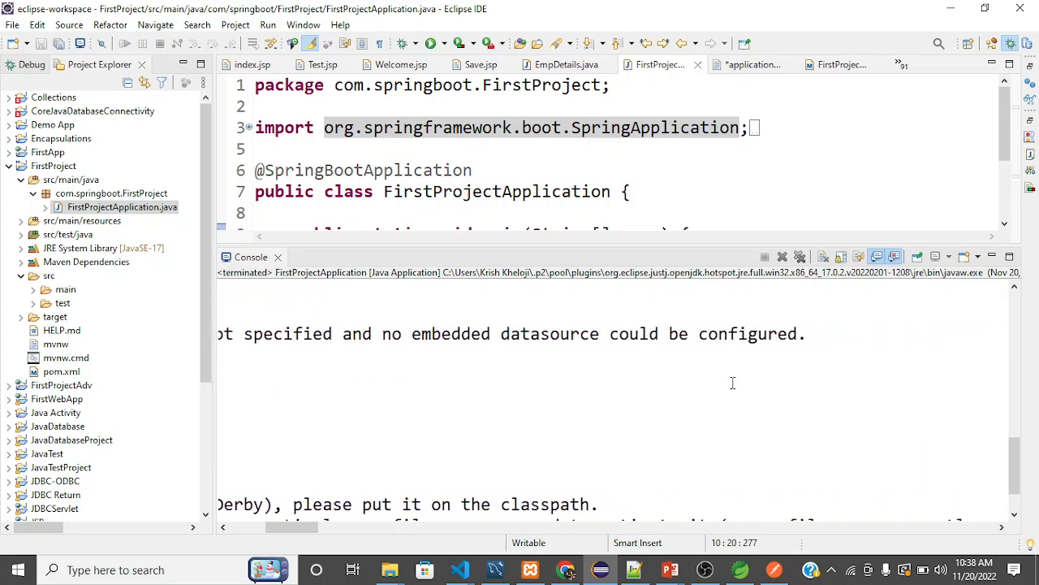
{"action": "scroll", "coordinate": [732, 383], "scroll_direction": "left", "scroll_amount": 8}
{"action": "scroll", "coordinate": [733, 382], "scroll_direction": "down", "scroll_amount": 1}
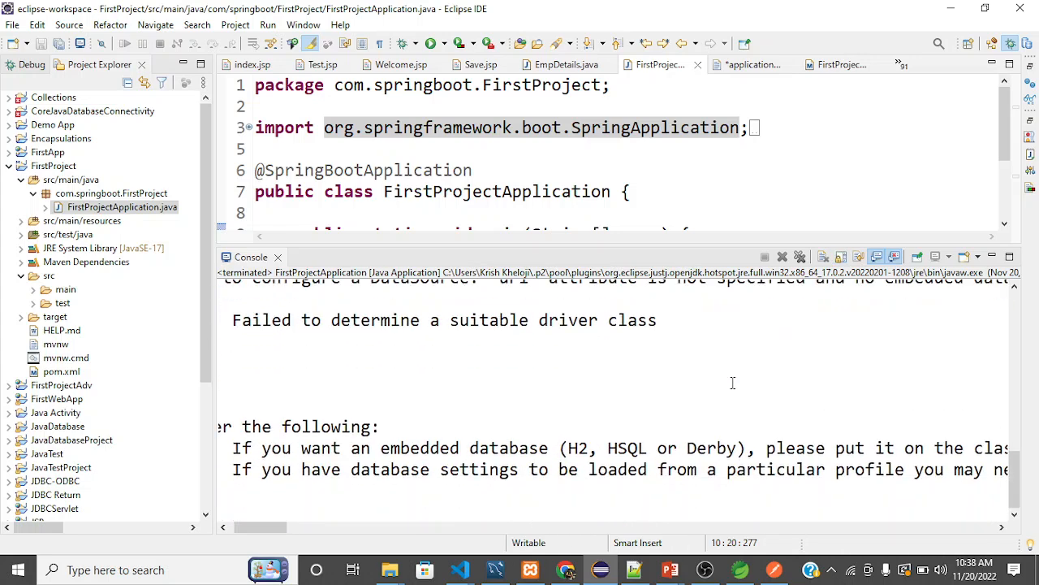
{"action": "scroll", "coordinate": [732, 382], "scroll_direction": "up", "scroll_amount": 6}
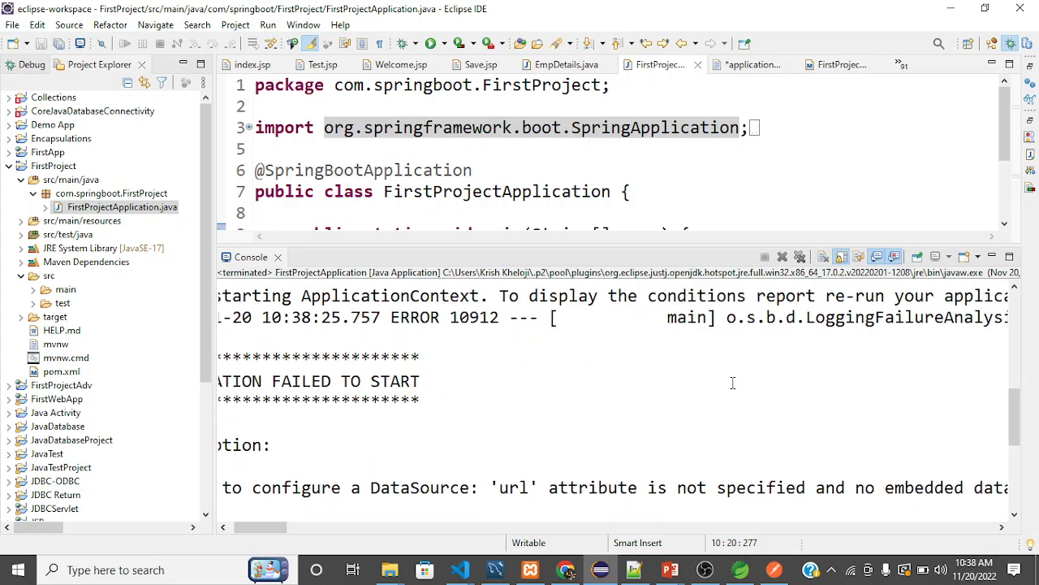
{"action": "scroll", "coordinate": [732, 382], "scroll_direction": "down", "scroll_amount": 3}
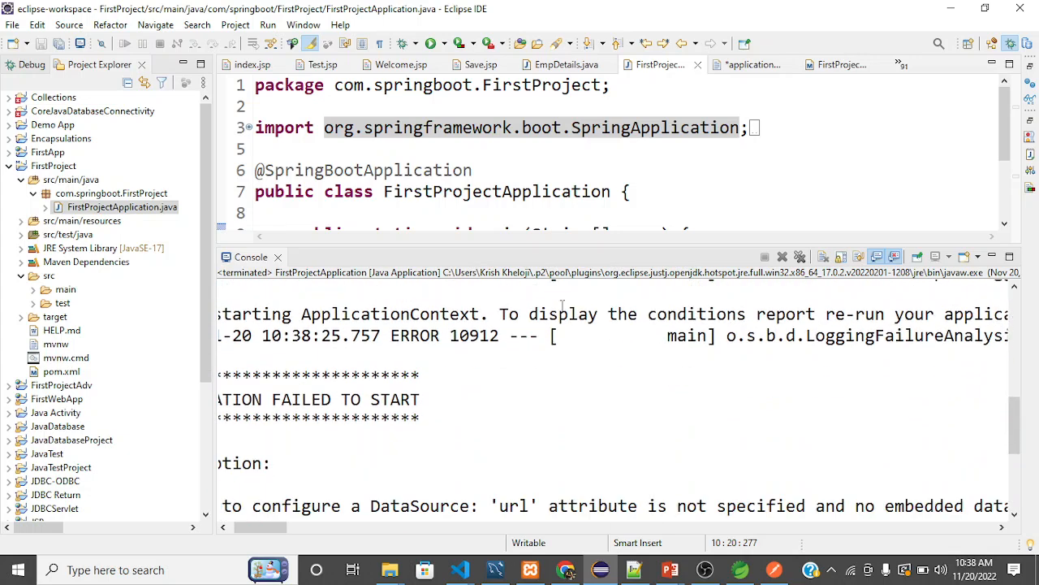
Open pom.xml, shrink the Console view for more editor room, and add an empty line above the spring-boot-starter-data-jpa dependency.
{"action": "left_click", "coordinate": [64, 371]}
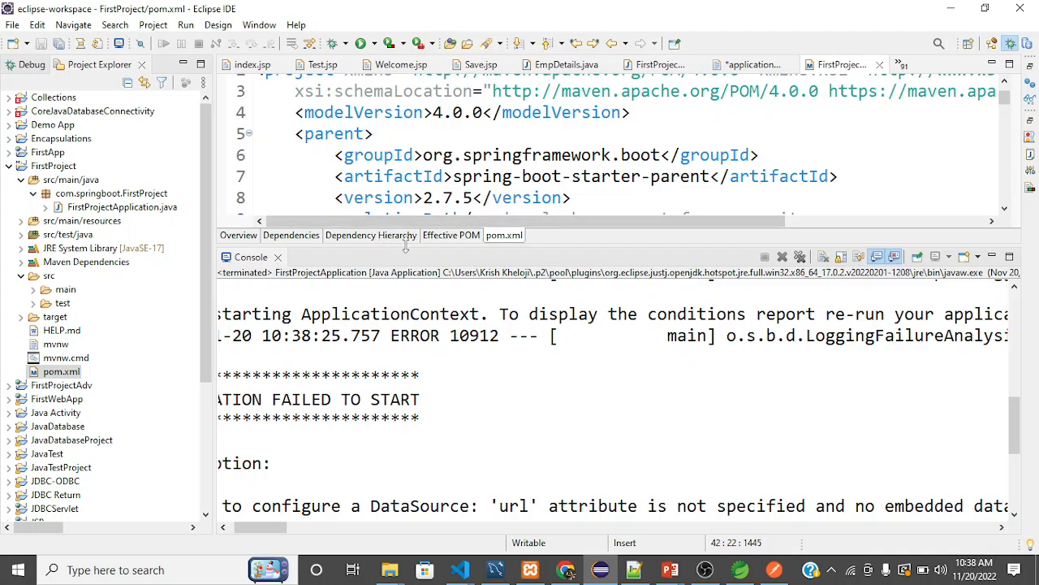
{"action": "left_click_drag", "start_coordinate": [406, 244], "coordinate": [395, 445]}
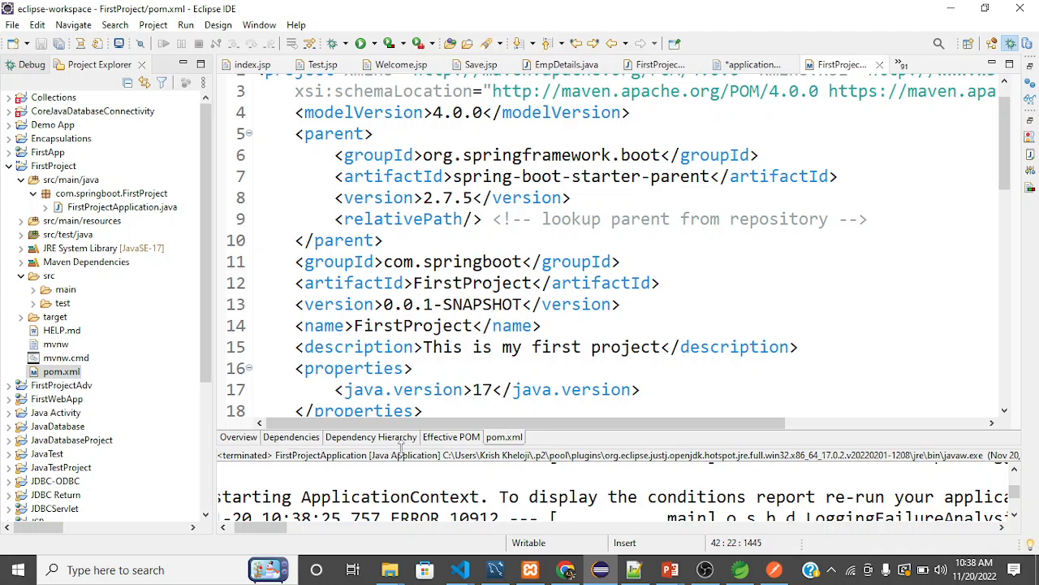
{"action": "left_click", "coordinate": [394, 365]}
{"action": "scroll", "coordinate": [393, 362], "scroll_direction": "down", "scroll_amount": 5}
{"action": "scroll", "coordinate": [390, 361], "scroll_direction": "up", "scroll_amount": 3}
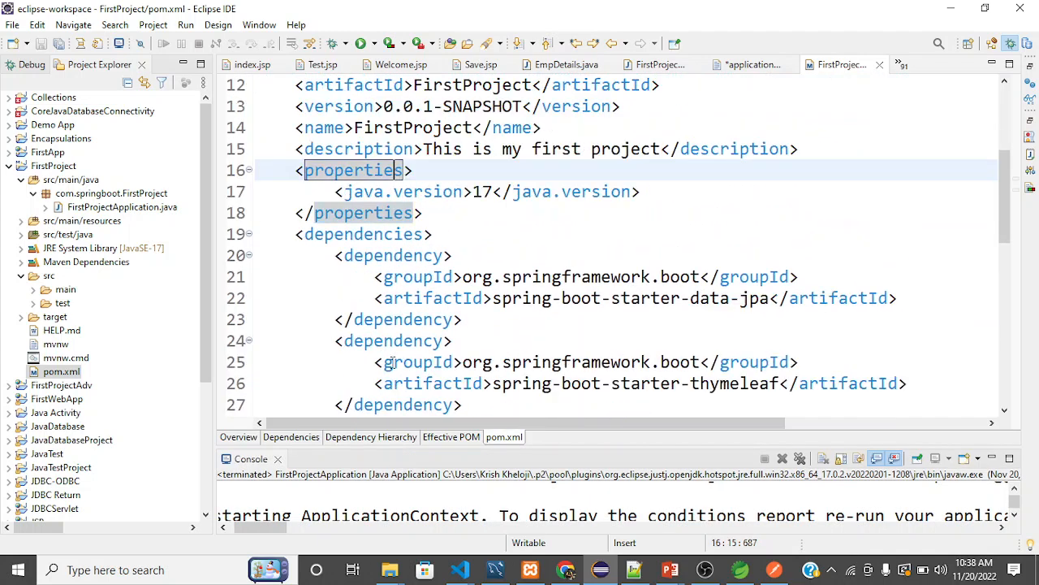
{"action": "scroll", "coordinate": [457, 315], "scroll_direction": "down", "scroll_amount": 1}
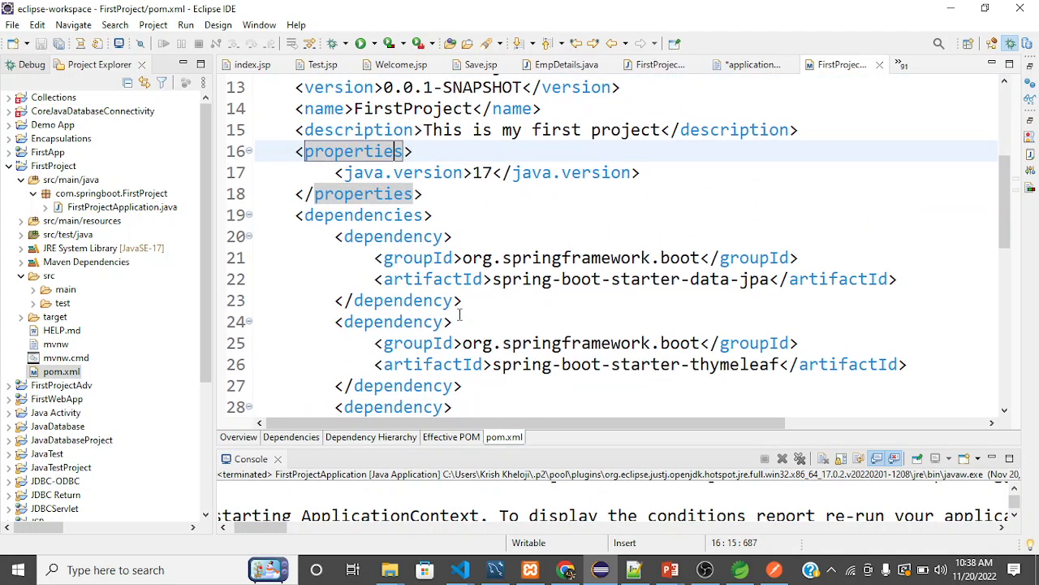
{"action": "left_click", "coordinate": [334, 235]}
{"action": "key", "text": "Return"}
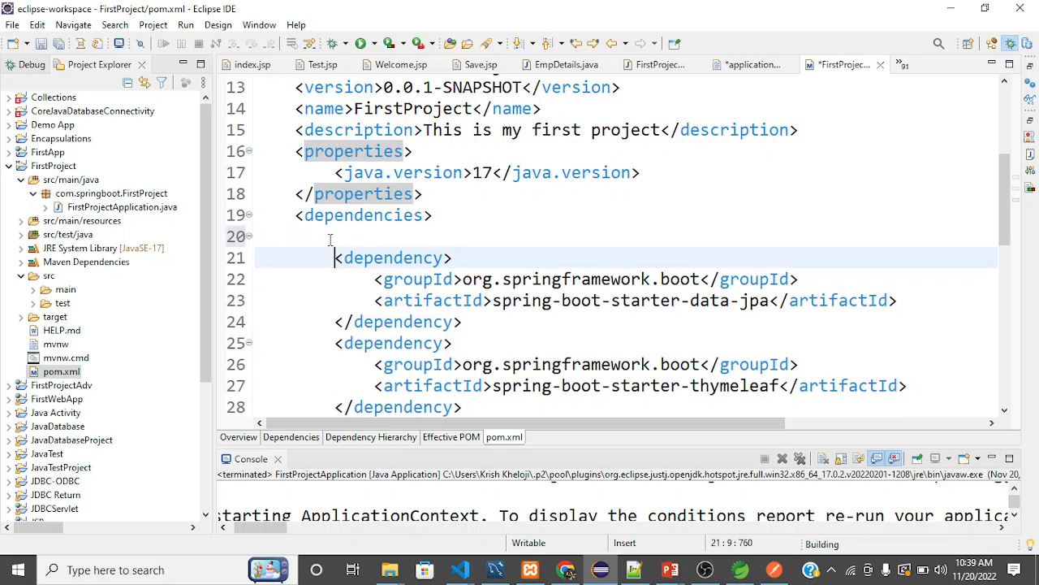
{"action": "type", "text": "/*"}
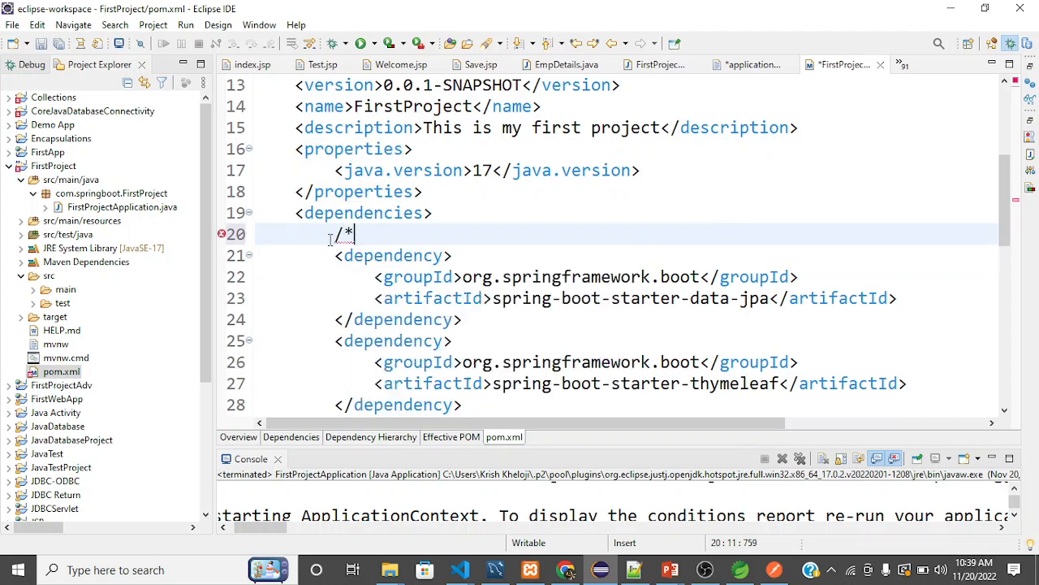
{"action": "key", "text": "Down"}
{"action": "key", "text": "Down"}
{"action": "key", "text": "Down"}
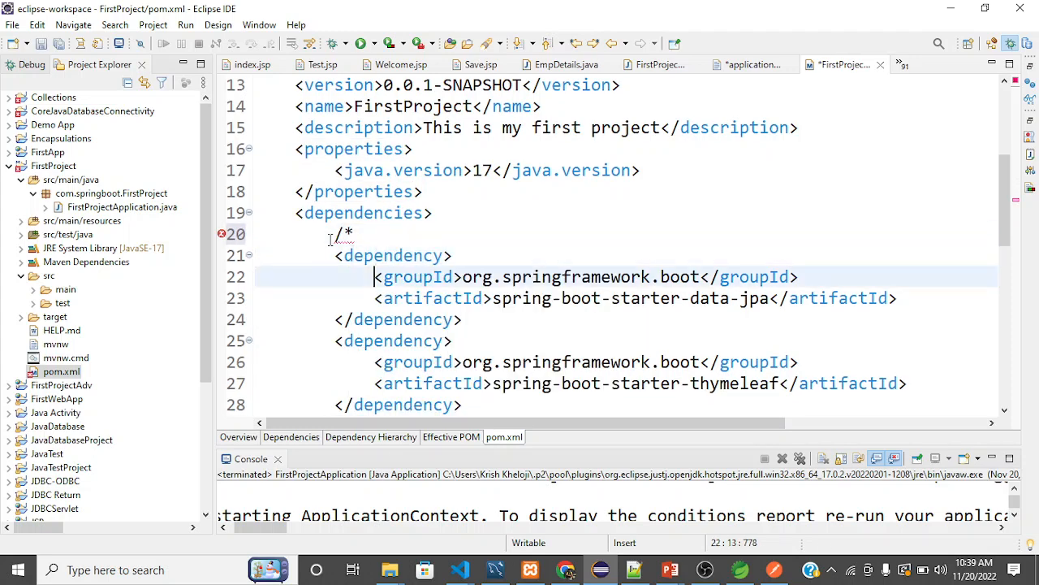
{"action": "key", "text": "Up"}
{"action": "key", "text": "Up"}
{"action": "key", "text": "Up"}
{"action": "key", "text": "shift+Home"}
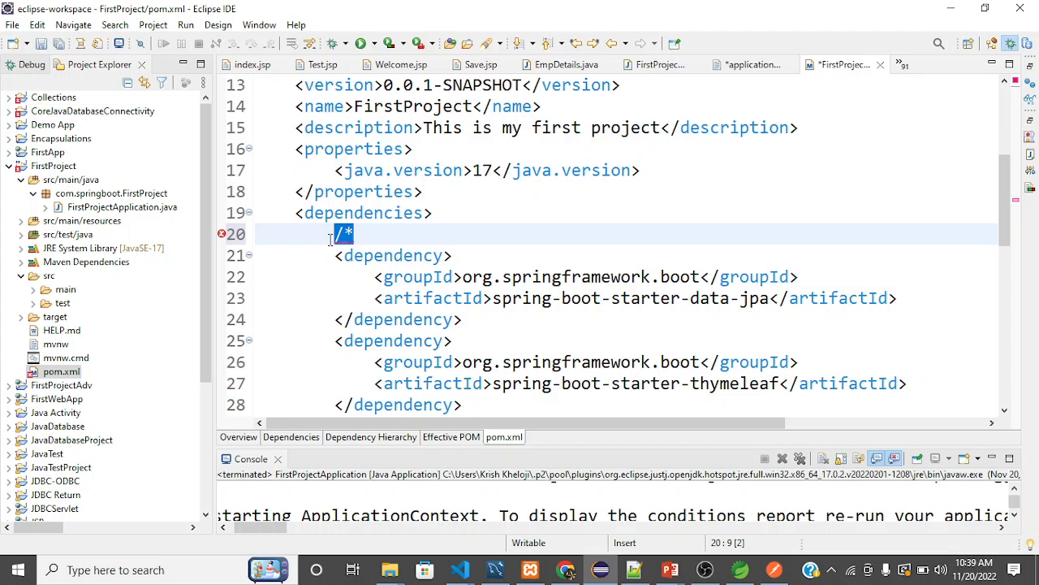
Comment out the spring-boot-starter-data-jpa dependency with <!-- above it and --> on a new line below it.
{"action": "type", "text": "<"}
{"action": "key", "text": "Return"}
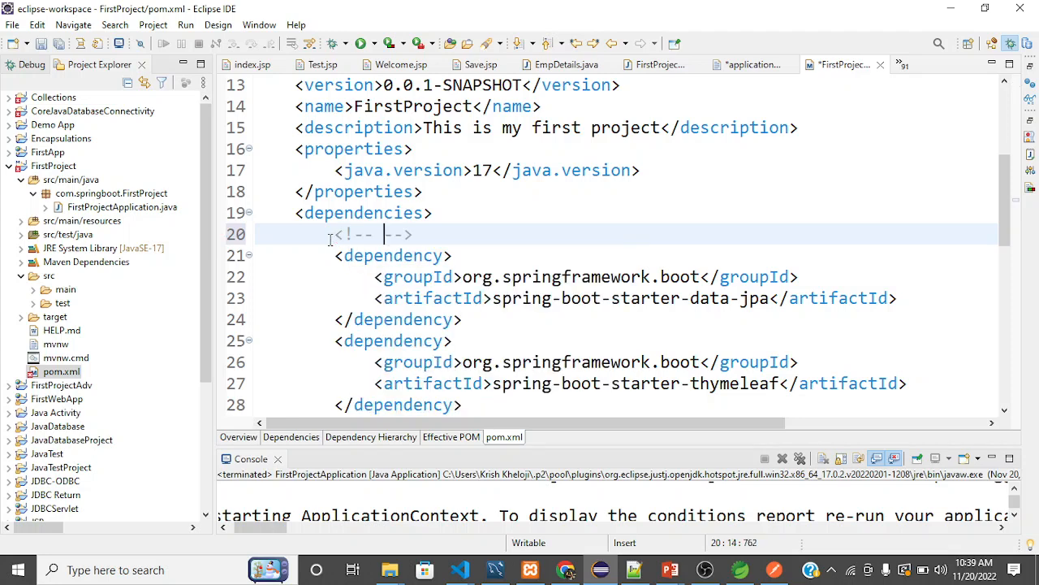
{"action": "key", "text": "shift+Right"}
{"action": "key", "text": "shift+Right"}
{"action": "key", "text": "shift+Right"}
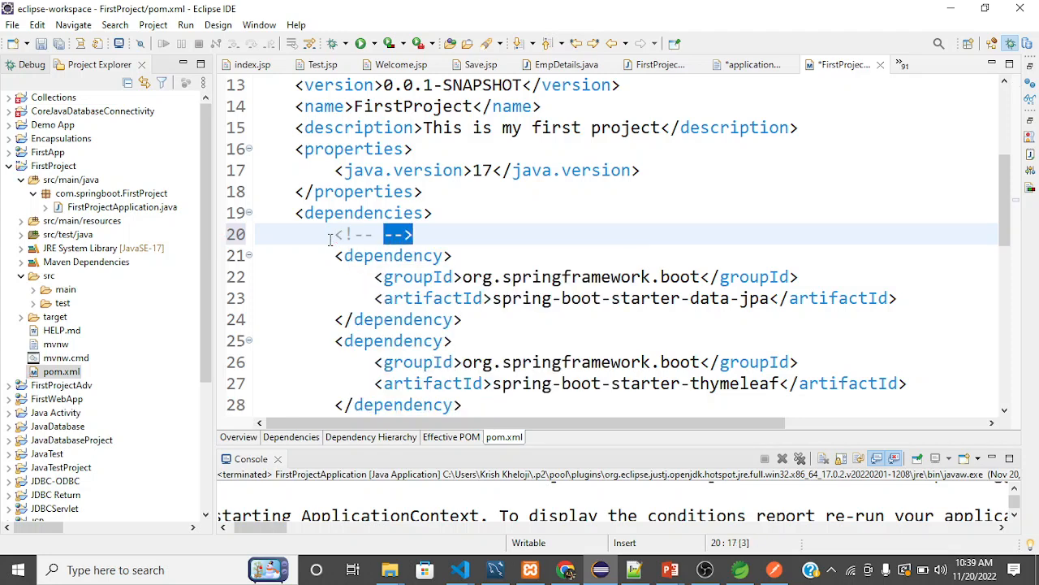
{"action": "key", "text": "ctrl+x"}
{"action": "key", "text": "Down"}
{"action": "key", "text": "Down"}
{"action": "key", "text": "Down"}
{"action": "key", "text": "Down"}
{"action": "key", "text": "Right"}
{"action": "key", "text": "Right"}
{"action": "key", "text": "Right"}
{"action": "key", "text": "Right"}
{"action": "key", "text": "Right"}
{"action": "key", "text": "Right"}
{"action": "key", "text": "Right"}
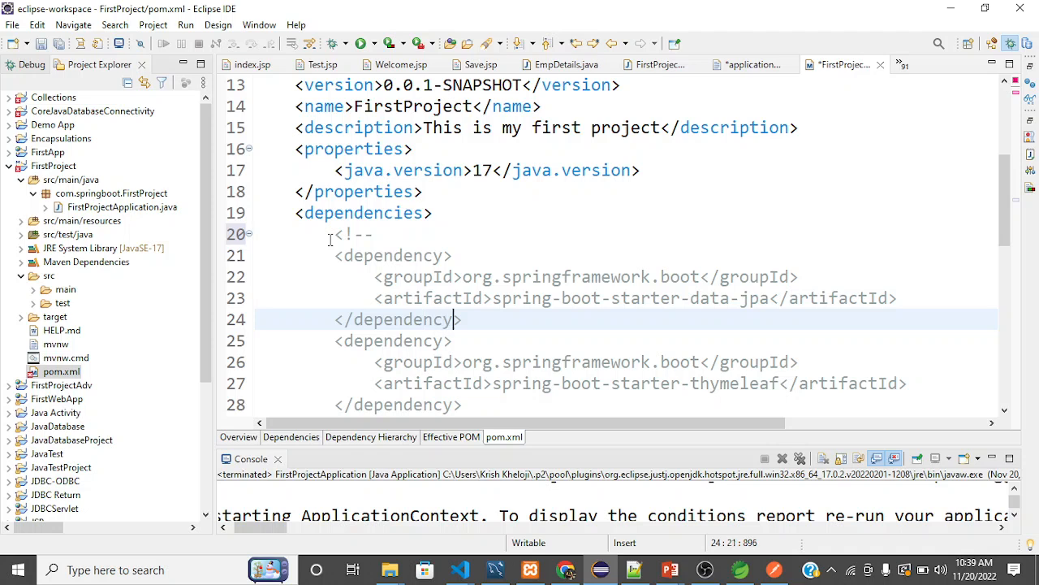
{"action": "key", "text": "Return"}
{"action": "key", "text": "ctrl+v"}
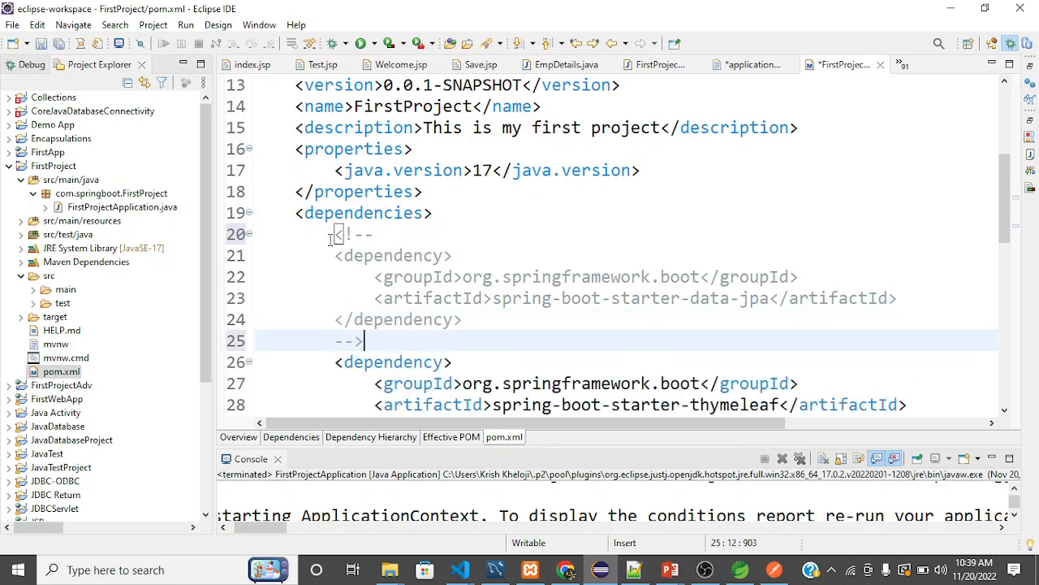
Extend the comment over the spring-boot-starter-thymeleaf dependency by moving the closing --> to a new line below that block.
{"action": "key", "text": "shift+Left"}
{"action": "key", "text": "shift+Left"}
{"action": "key", "text": "shift+Left"}
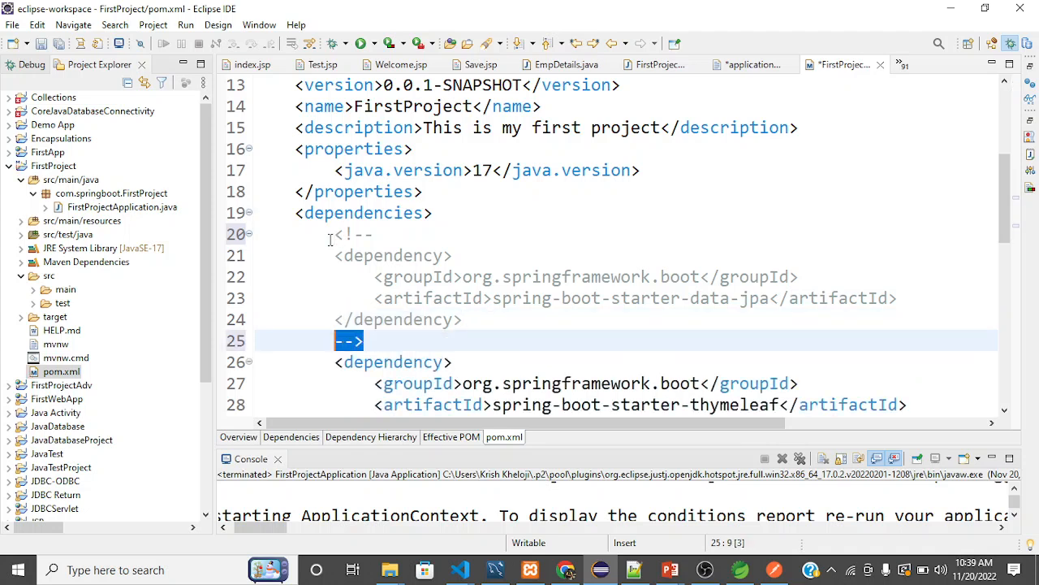
{"action": "key", "text": "ctrl+x"}
{"action": "key", "text": "Down"}
{"action": "key", "text": "Down"}
{"action": "key", "text": "Down"}
{"action": "key", "text": "Down"}
{"action": "key", "text": "Down"}
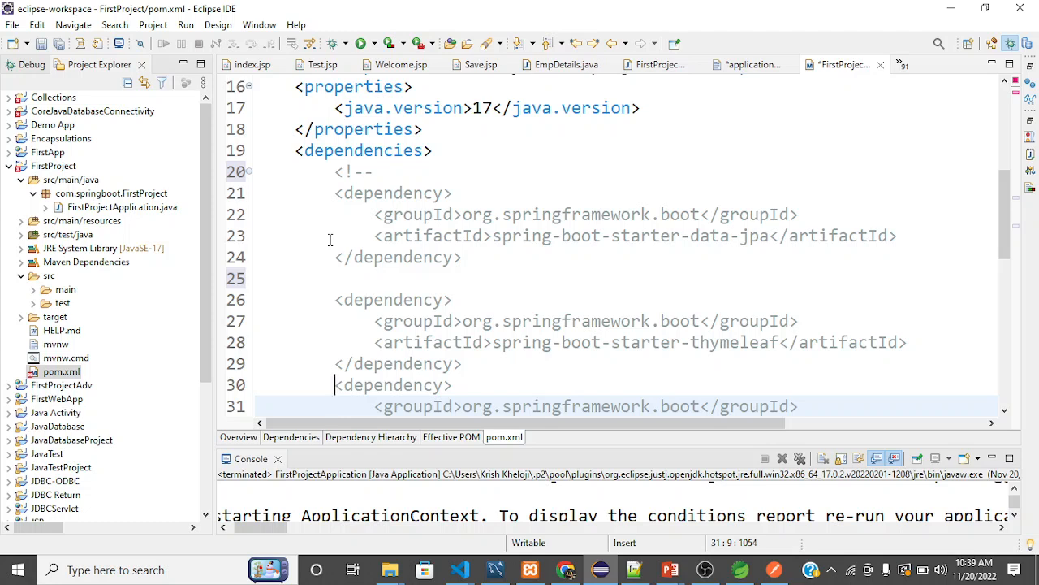
{"action": "key", "text": "Return"}
{"action": "key", "text": "Down"}
{"action": "key", "text": "Down"}
{"action": "key", "text": "Down"}
{"action": "key", "text": "Down"}
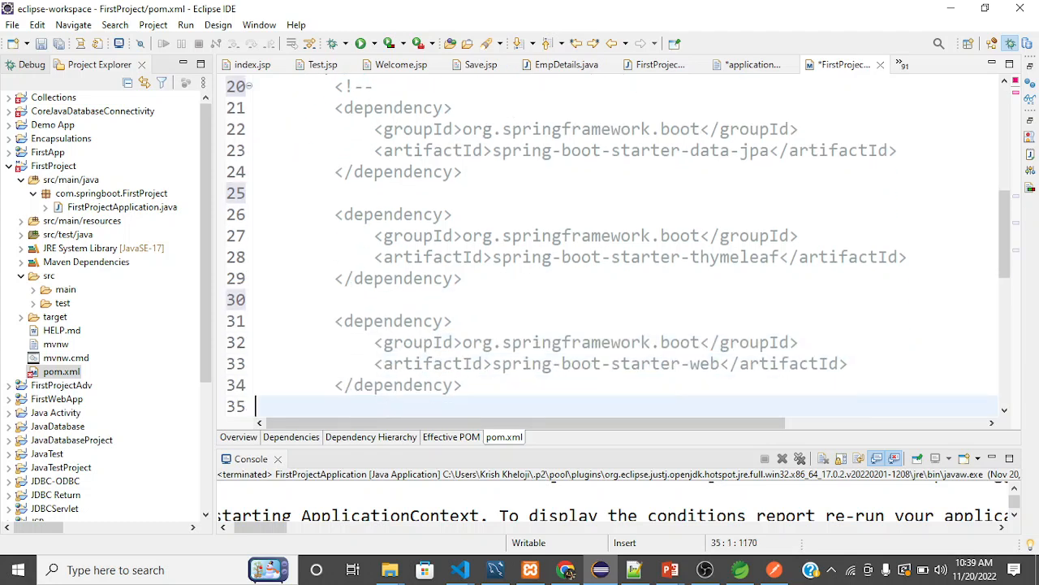
{"action": "key", "text": "Up"}
{"action": "key", "text": "Up"}
{"action": "key", "text": "Up"}
{"action": "key", "text": "Up"}
{"action": "key", "text": "Up"}
{"action": "key", "text": "ctrl+v"}
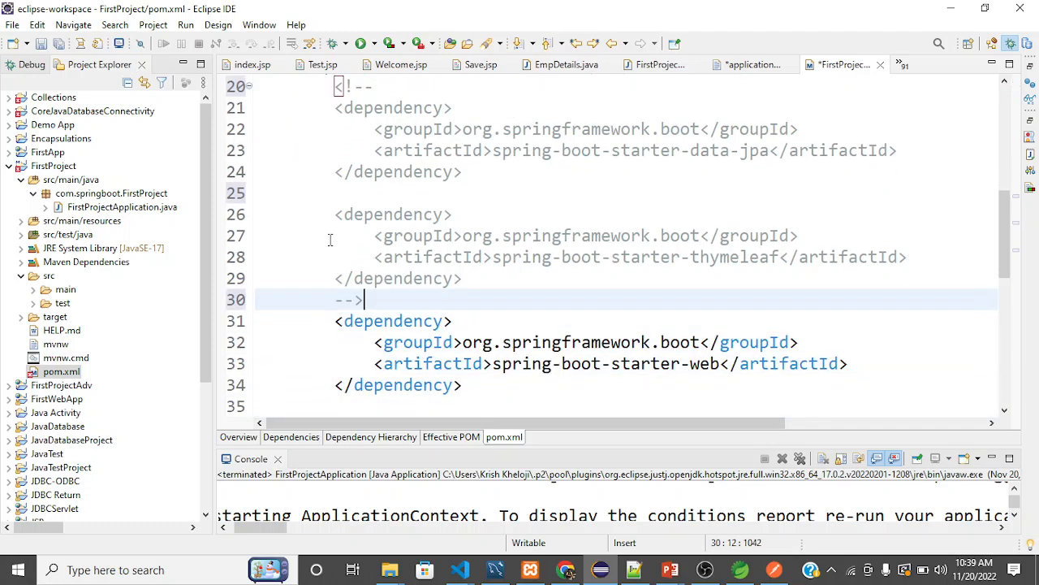
Insert an indented <!-- --> comment on the empty line above the mysql-connector-j dependency.
{"action": "key", "text": "Down"}
{"action": "key", "text": "Down"}
{"action": "key", "text": "Down"}
{"action": "key", "text": "Down"}
{"action": "key", "text": "Down"}
{"action": "key", "text": "Down"}
{"action": "key", "text": "Down"}
{"action": "key", "text": "Down"}
{"action": "key", "text": "Down"}
{"action": "key", "text": "Down"}
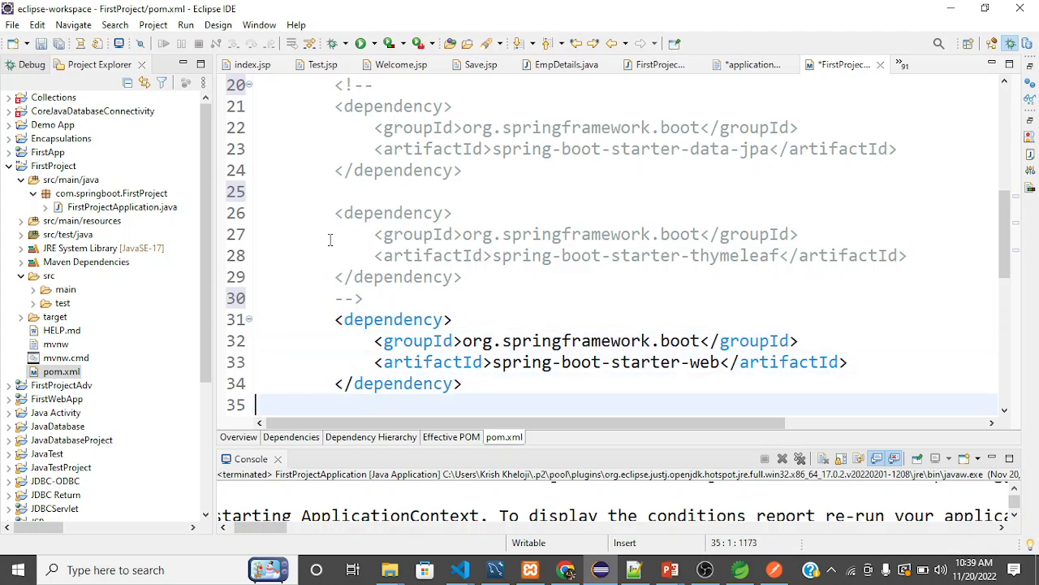
{"action": "key", "text": "Up"}
{"action": "key", "text": "Up"}
{"action": "key", "text": "Up"}
{"action": "key", "text": "Up"}
{"action": "key", "text": "Up"}
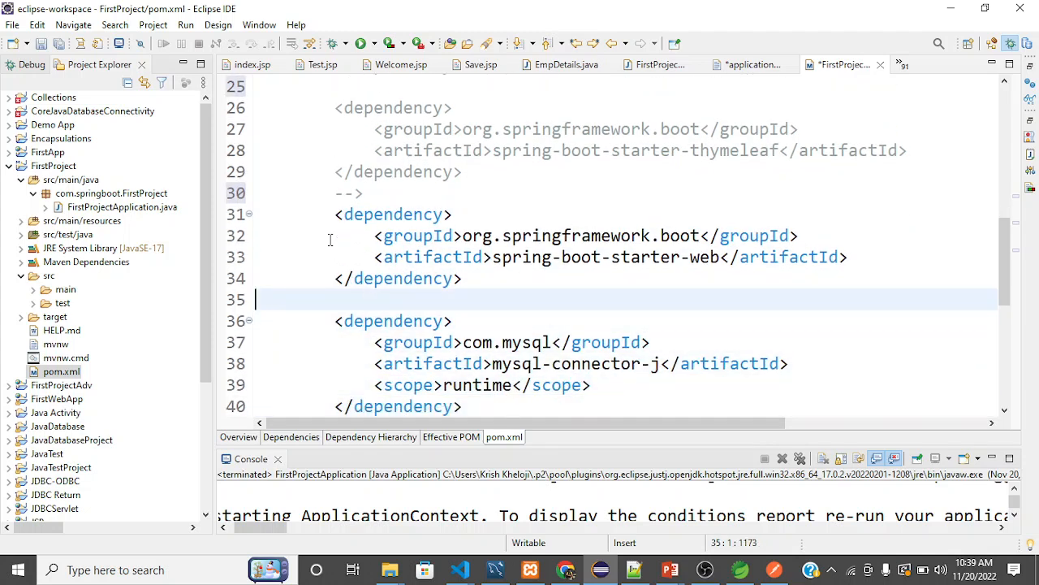
{"action": "type", "text": "<"}
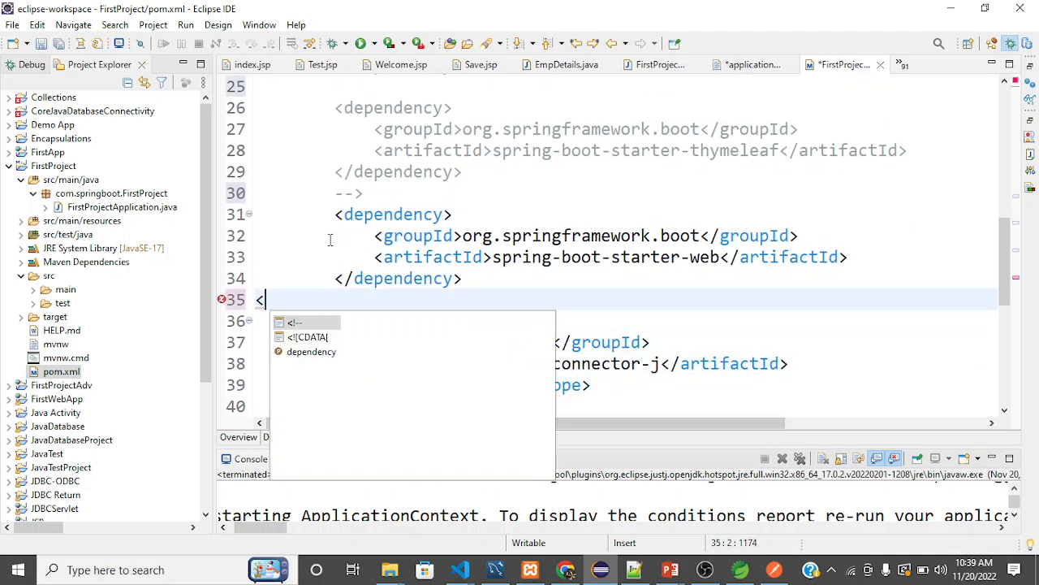
{"action": "key", "text": "Escape"}
{"action": "key", "text": "BackSpace"}
{"action": "key", "text": "Tab"}
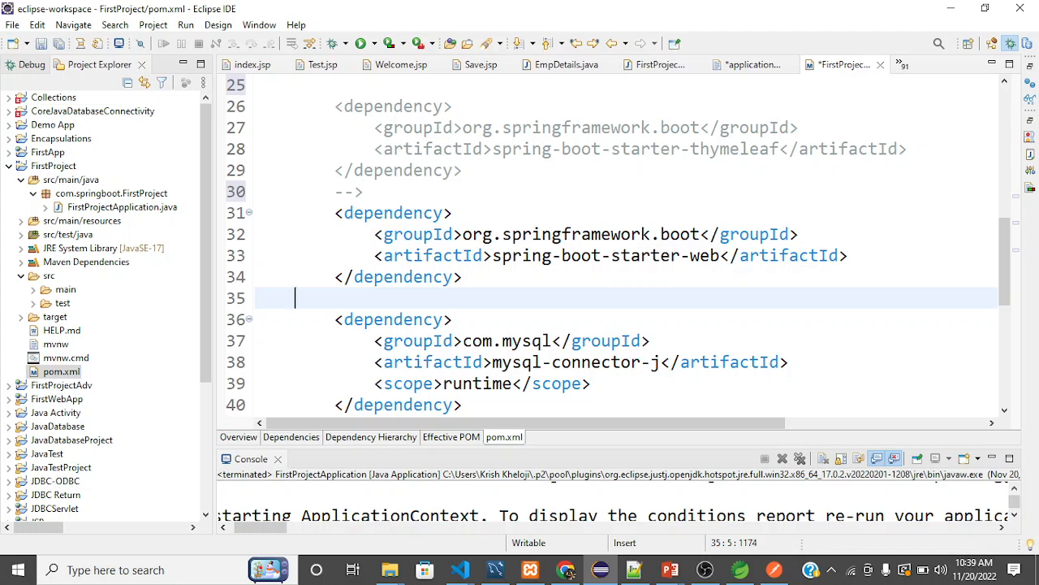
{"action": "type", "text": "<!"}
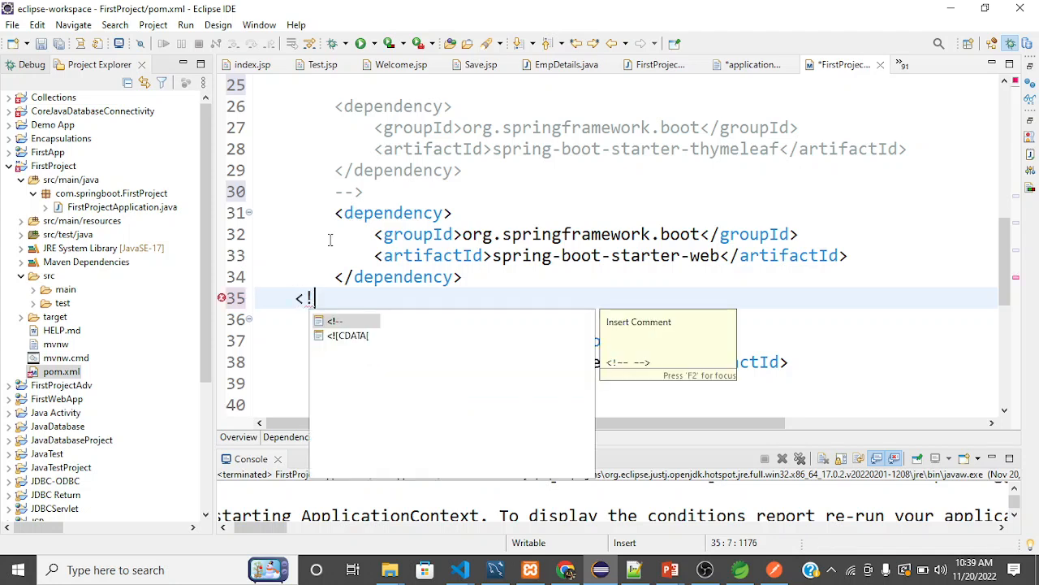
{"action": "key", "text": "Return"}
Move the closing --> to a new line below the mysql-connector-j dependency so the whole block is commented out.
{"action": "key", "text": "shift+Right"}
{"action": "key", "text": "shift+Right"}
{"action": "key", "text": "shift+Right"}
{"action": "key", "text": "shift+Right"}
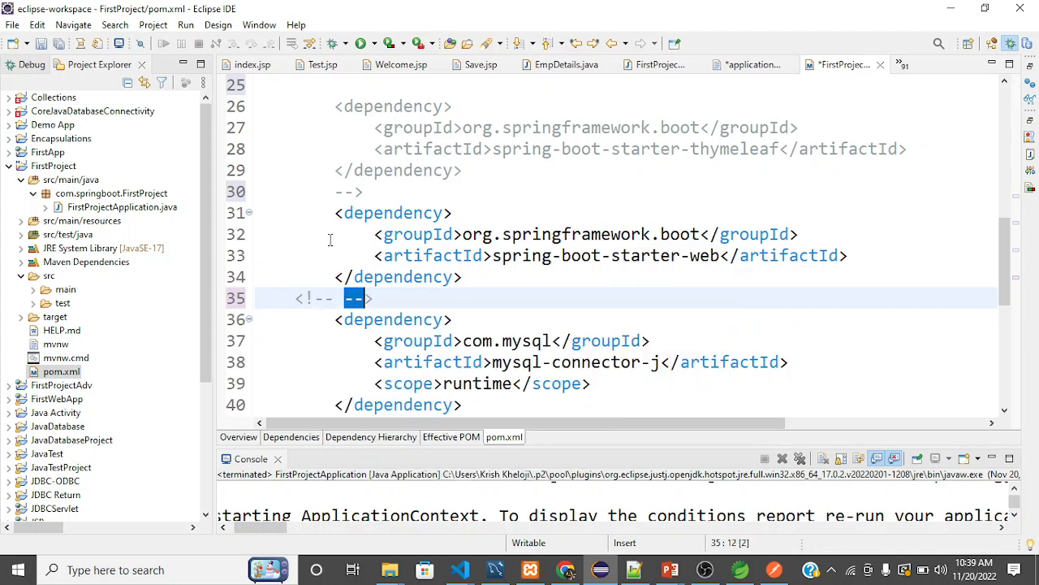
{"action": "key", "text": "shift+Left"}
{"action": "key", "text": "ctrl+x"}
{"action": "key", "text": "Down"}
{"action": "key", "text": "Down"}
{"action": "key", "text": "Down"}
{"action": "key", "text": "Down"}
{"action": "key", "text": "Down"}
{"action": "key", "text": "Down"}
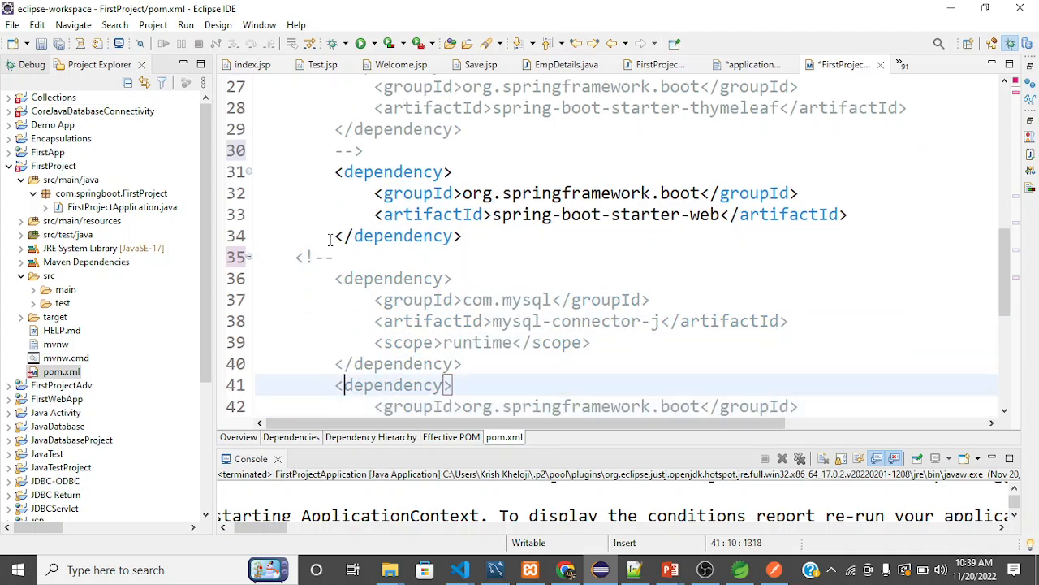
{"action": "key", "text": "Left"}
{"action": "key", "text": "Return"}
{"action": "key", "text": "Up"}
{"action": "key", "text": "ctrl+v"}
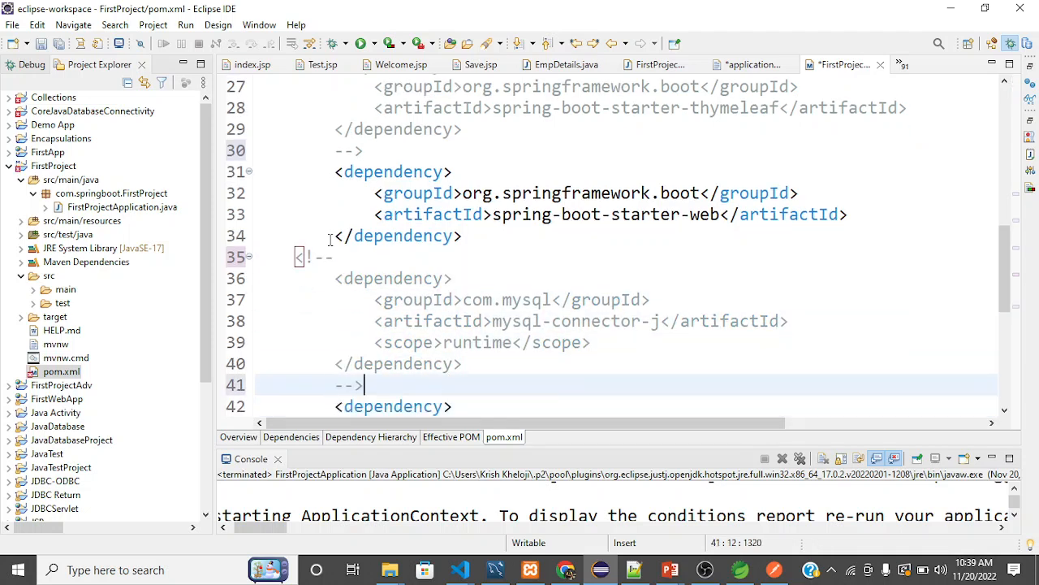
Look over the remaining dependencies, build section and commented blocks in pom.xml, and save the file.
{"action": "key", "text": "Down"}
{"action": "key", "text": "Down"}
{"action": "key", "text": "Down"}
{"action": "key", "text": "Down"}
{"action": "key", "text": "Down"}
{"action": "key", "text": "Down"}
{"action": "key", "text": "Down"}
{"action": "key", "text": "Down"}
{"action": "key", "text": "Down"}
{"action": "key", "text": "Down"}
{"action": "key", "text": "Down"}
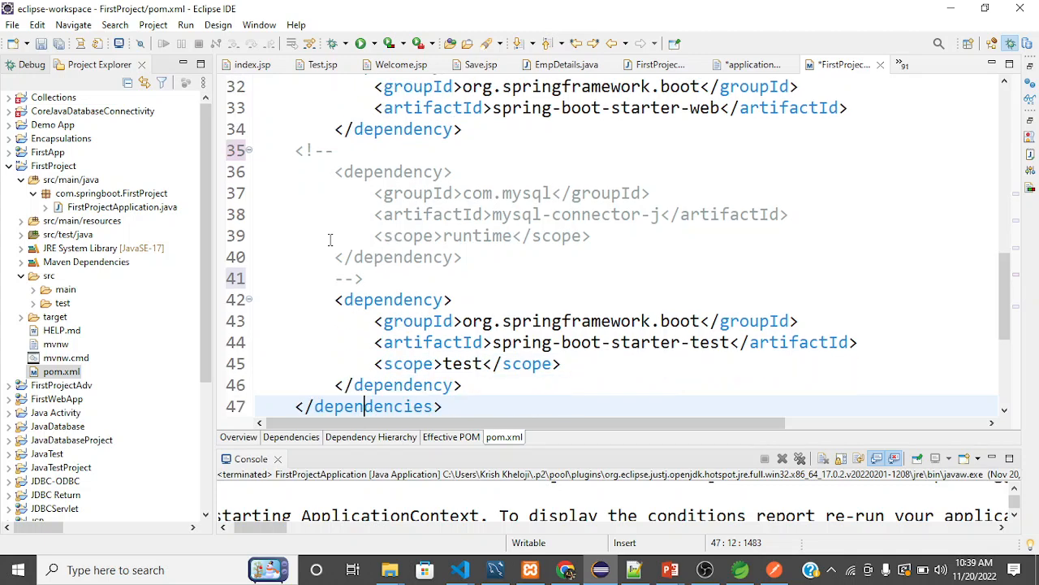
{"action": "key", "text": "Up"}
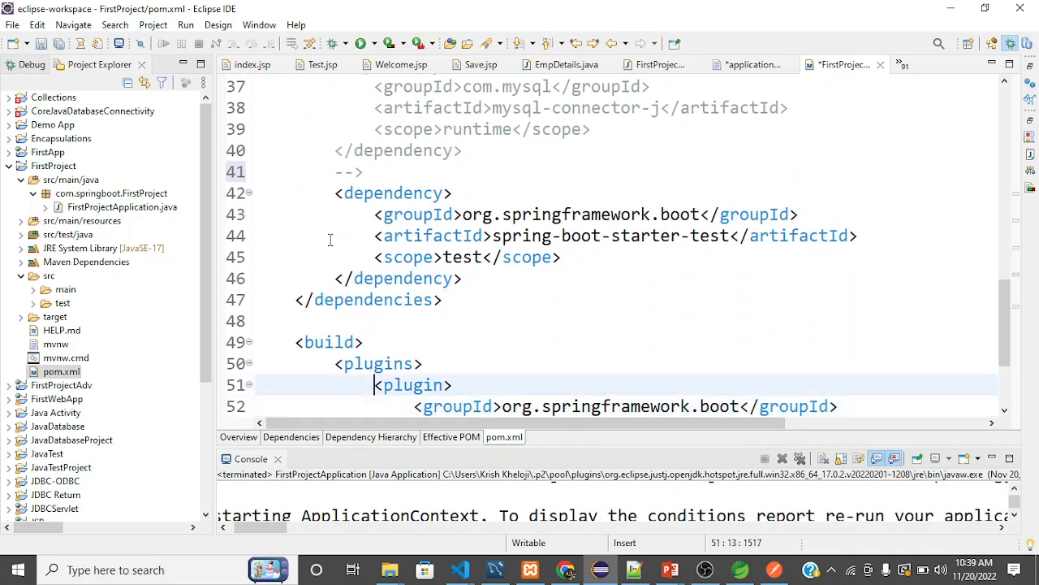
{"action": "key", "text": "Up"}
{"action": "key", "text": "Up"}
{"action": "key", "text": "Up"}
{"action": "key", "text": "Up"}
{"action": "key", "text": "Up"}
{"action": "key", "text": "Up"}
{"action": "key", "text": "Up"}
{"action": "key", "text": "Down"}
{"action": "key", "text": "Down"}
{"action": "key", "text": "Down"}
{"action": "key", "text": "Down"}
{"action": "key", "text": "Down"}
{"action": "key", "text": "Down"}
{"action": "key", "text": "Down"}
{"action": "key", "text": "Down"}
{"action": "key", "text": "Down"}
{"action": "key", "text": "Down"}
{"action": "key", "text": "Down"}
{"action": "key", "text": "Down"}
{"action": "key", "text": "Down"}
{"action": "key", "text": "Up"}
{"action": "key", "text": "Up"}
{"action": "key", "text": "Up"}
{"action": "key", "text": "Up"}
{"action": "key", "text": "Up"}
{"action": "key", "text": "Up"}
{"action": "key", "text": "Up"}
{"action": "key", "text": "Up"}
{"action": "key", "text": "Up"}
{"action": "key", "text": "Up"}
{"action": "key", "text": "Up"}
{"action": "key", "text": "Up"}
{"action": "key", "text": "Up"}
{"action": "key", "text": "Up"}
{"action": "key", "text": "Up"}
{"action": "key", "text": "Up"}
{"action": "key", "text": "Up"}
{"action": "key", "text": "Up"}
{"action": "key", "text": "Up"}
{"action": "key", "text": "Up"}
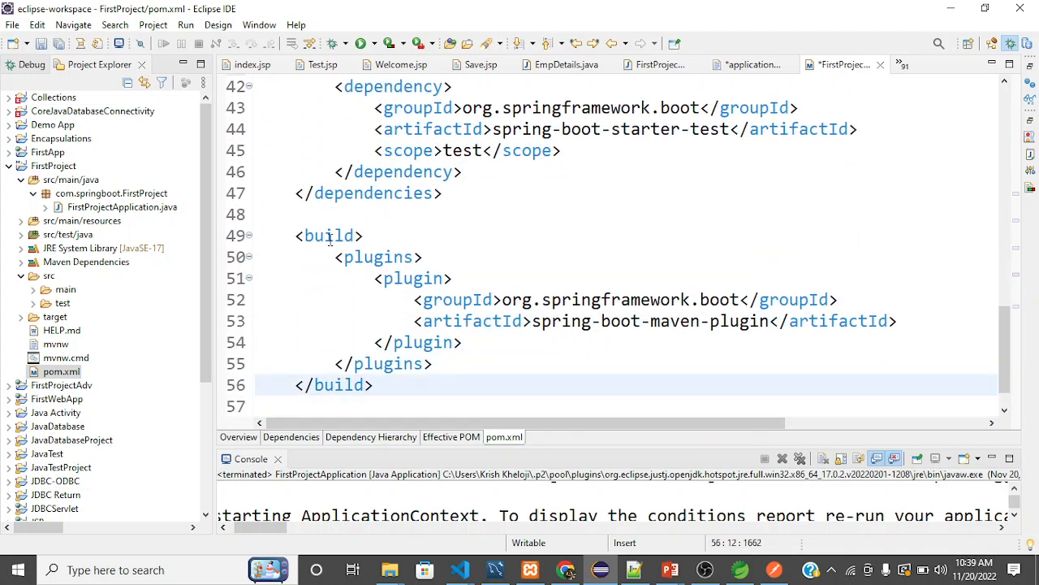
{"action": "key", "text": "Up"}
{"action": "key", "text": "Up"}
{"action": "key", "text": "Up"}
{"action": "key", "text": "Up"}
{"action": "key", "text": "Up"}
{"action": "key", "text": "Up"}
{"action": "key", "text": "Up"}
{"action": "key", "text": "Up"}
{"action": "key", "text": "Up"}
{"action": "key", "text": "Up"}
{"action": "key", "text": "Up"}
{"action": "key", "text": "Up"}
{"action": "key", "text": "Up"}
{"action": "key", "text": "Up"}
{"action": "key", "text": "Up"}
{"action": "key", "text": "Up"}
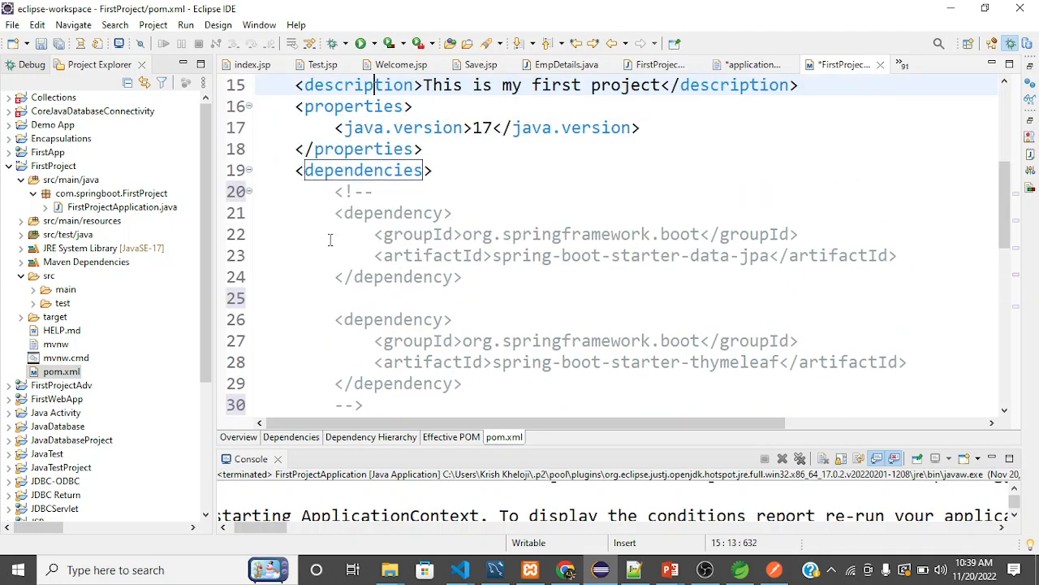
{"action": "key", "text": "ctrl+s"}
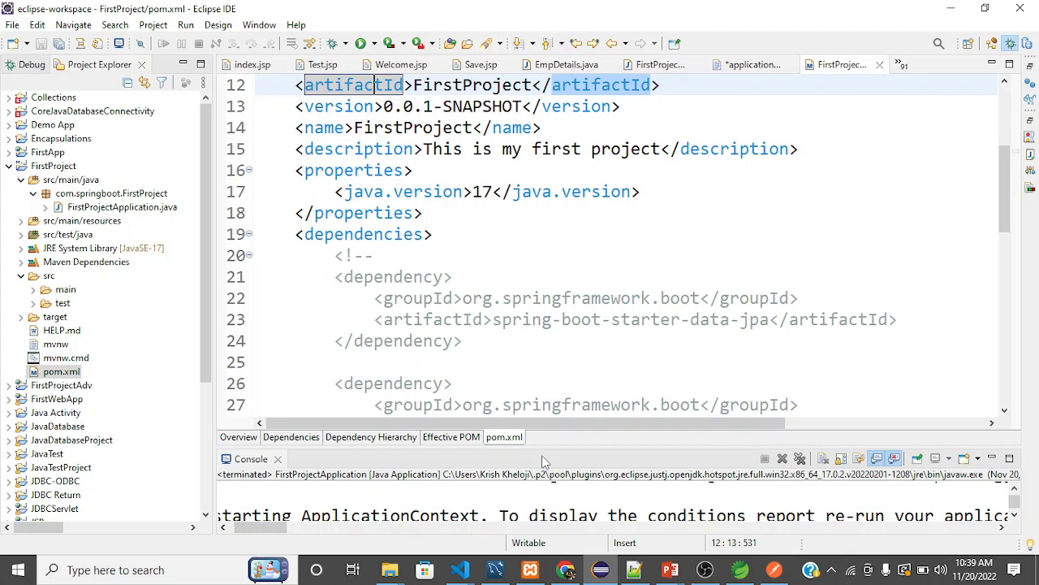
Enlarge the Console view to reread the previous failure output, and remove all terminated launches from it.
{"action": "left_click_drag", "start_coordinate": [544, 449], "coordinate": [560, 204]}
{"action": "scroll", "coordinate": [522, 355], "scroll_direction": "down", "scroll_amount": 3}
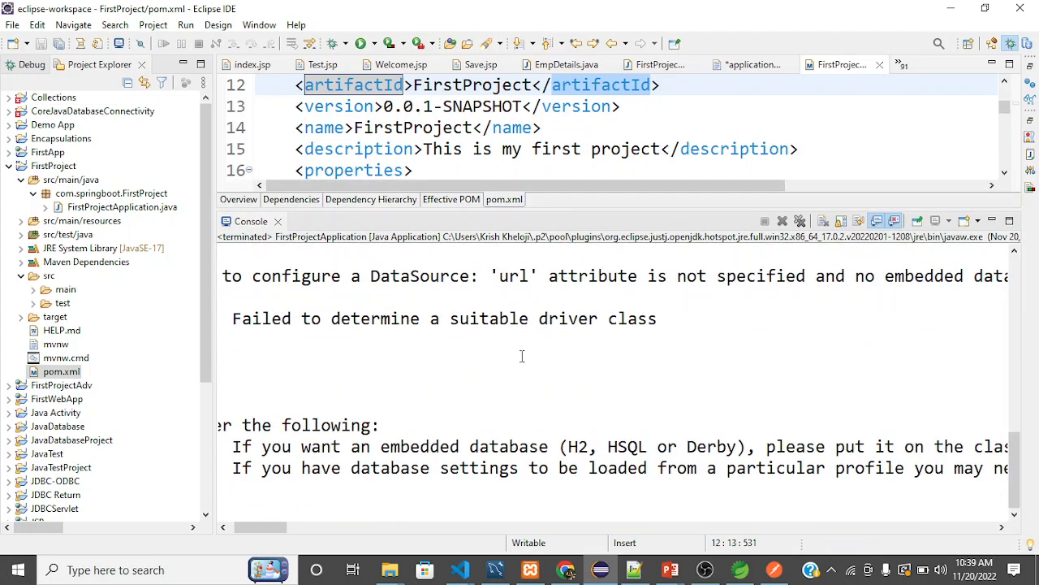
{"action": "scroll", "coordinate": [522, 354], "scroll_direction": "left", "scroll_amount": 2}
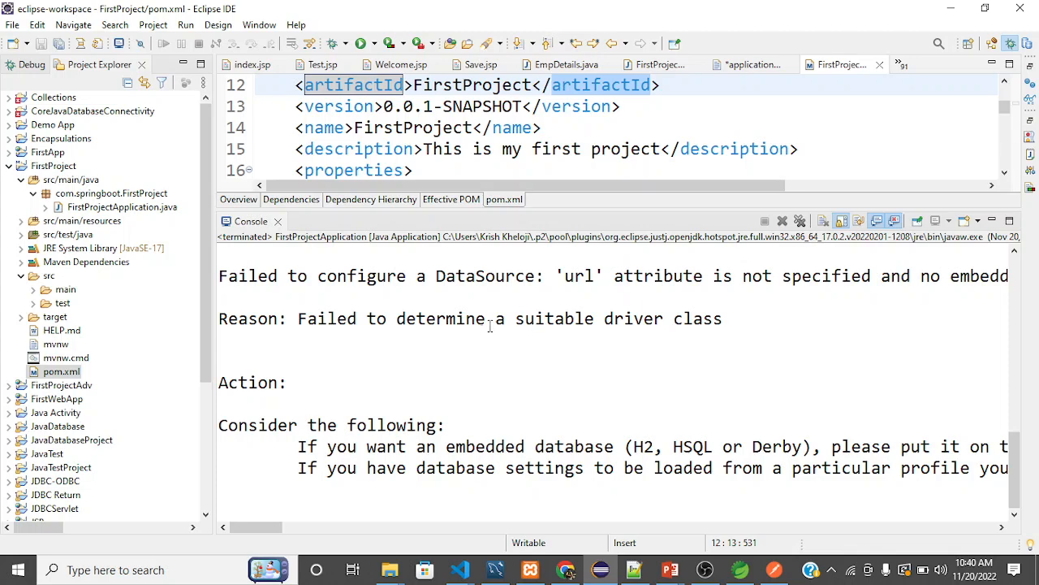
{"action": "scroll", "coordinate": [488, 324], "scroll_direction": "up", "scroll_amount": 10}
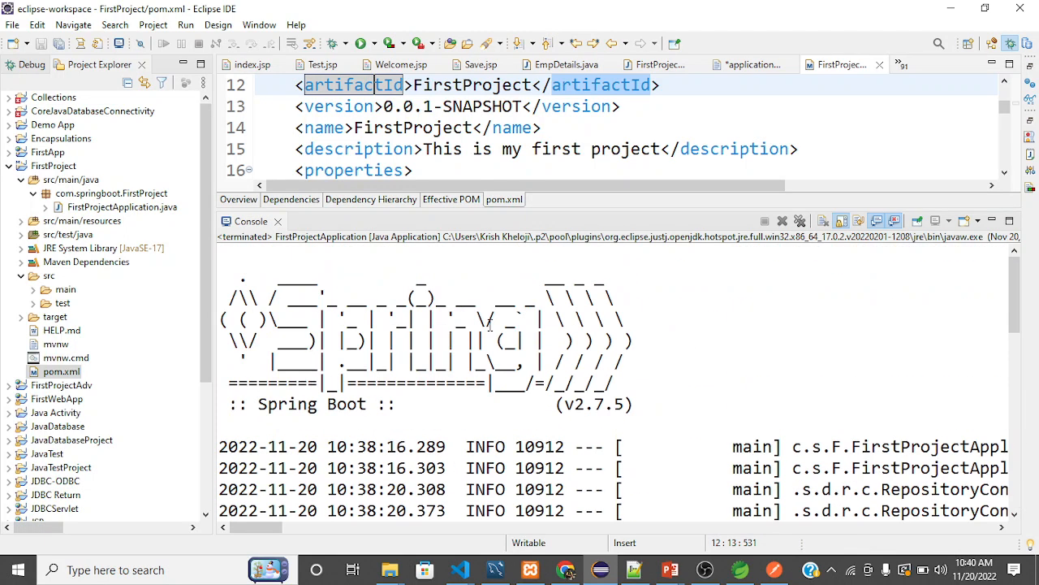
{"action": "left_click", "coordinate": [800, 221]}
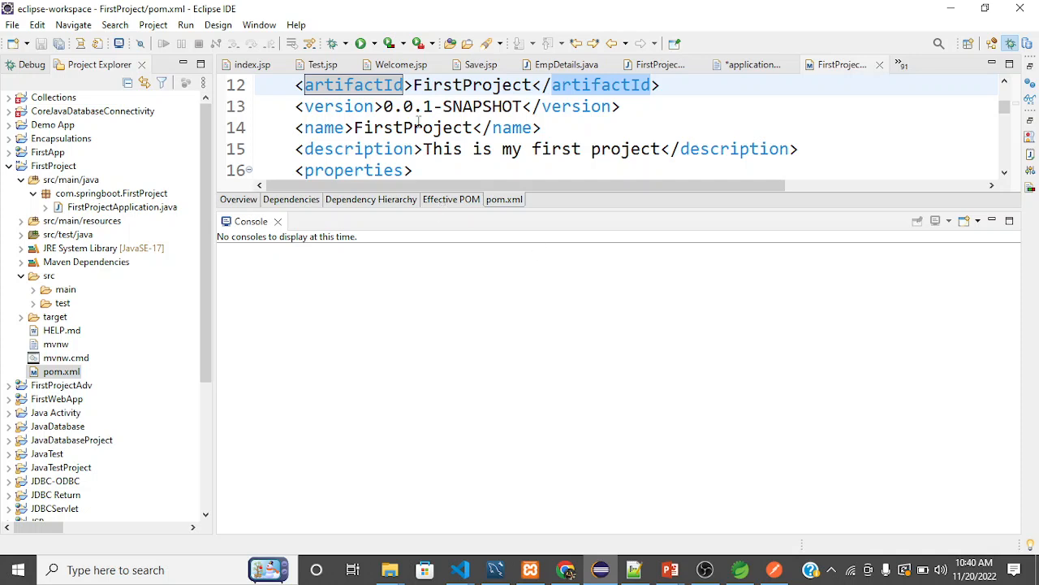
Run FirstProjectApplication again and examine the startup log for the port Tomcat uses.
{"action": "left_click", "coordinate": [360, 43]}
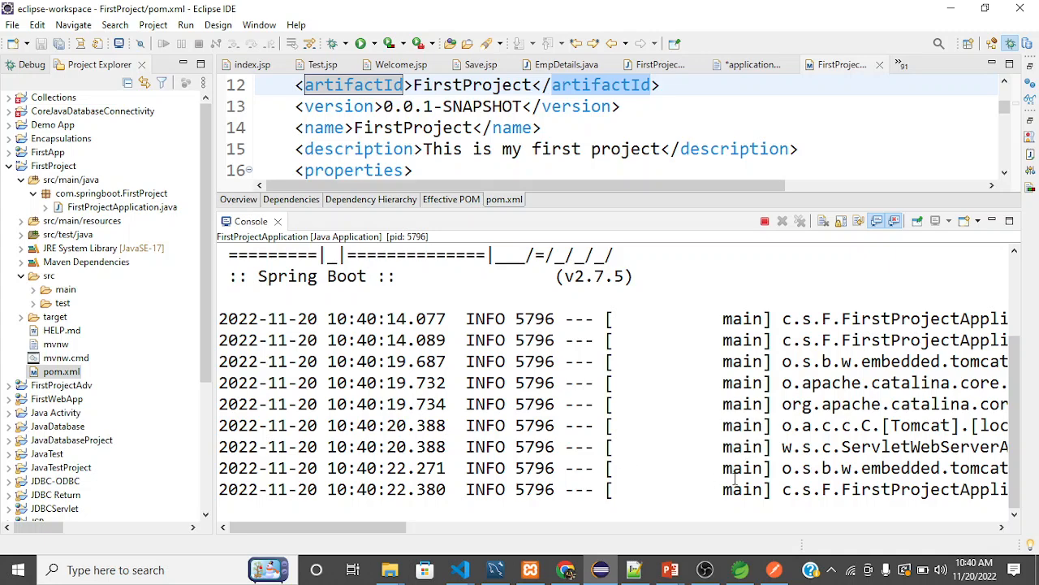
{"action": "scroll", "coordinate": [733, 479], "scroll_direction": "right", "scroll_amount": 3}
{"action": "scroll", "coordinate": [734, 479], "scroll_direction": "right", "scroll_amount": 12}
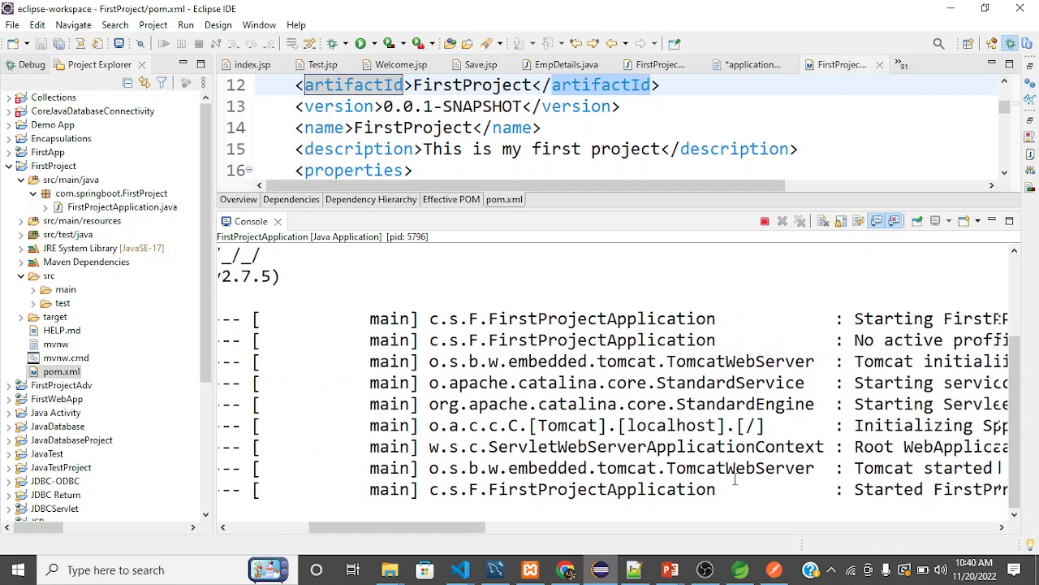
{"action": "scroll", "coordinate": [735, 479], "scroll_direction": "right", "scroll_amount": 5}
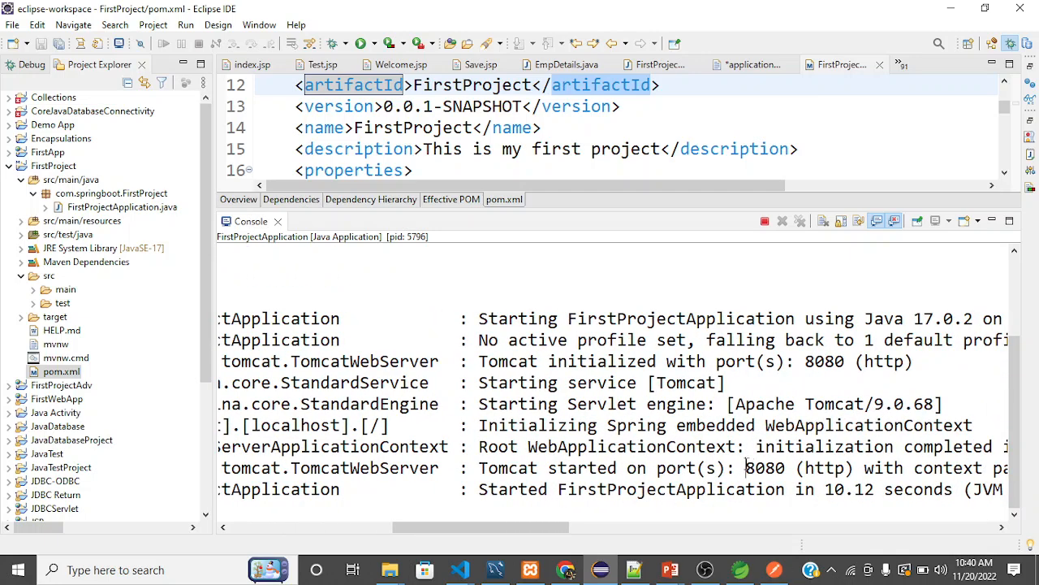
{"action": "left_click_drag", "start_coordinate": [746, 468], "coordinate": [774, 467]}
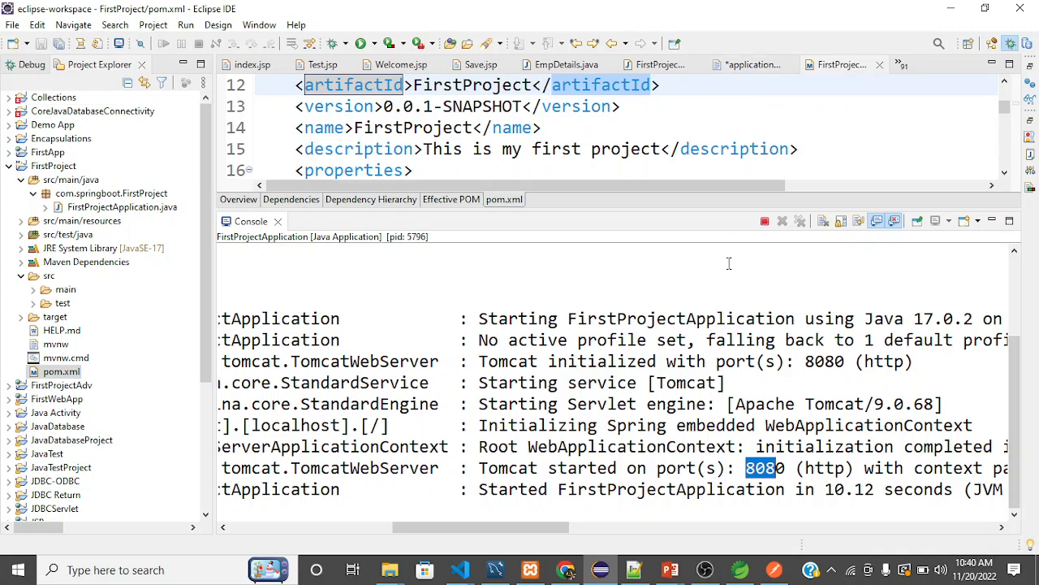
{"action": "scroll", "coordinate": [801, 453], "scroll_direction": "right", "scroll_amount": 3}
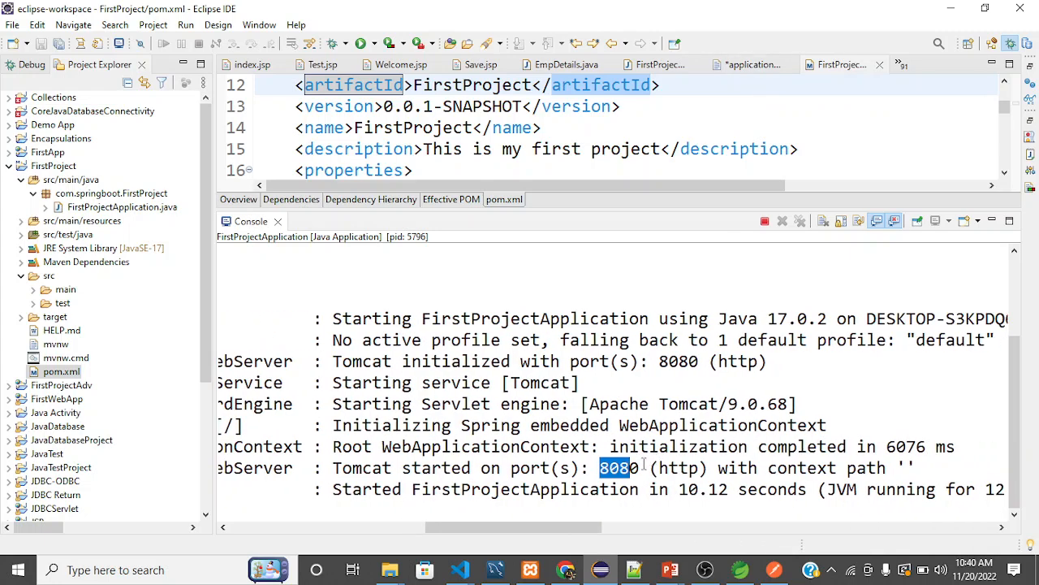
{"action": "scroll", "coordinate": [646, 463], "scroll_direction": "left", "scroll_amount": 5}
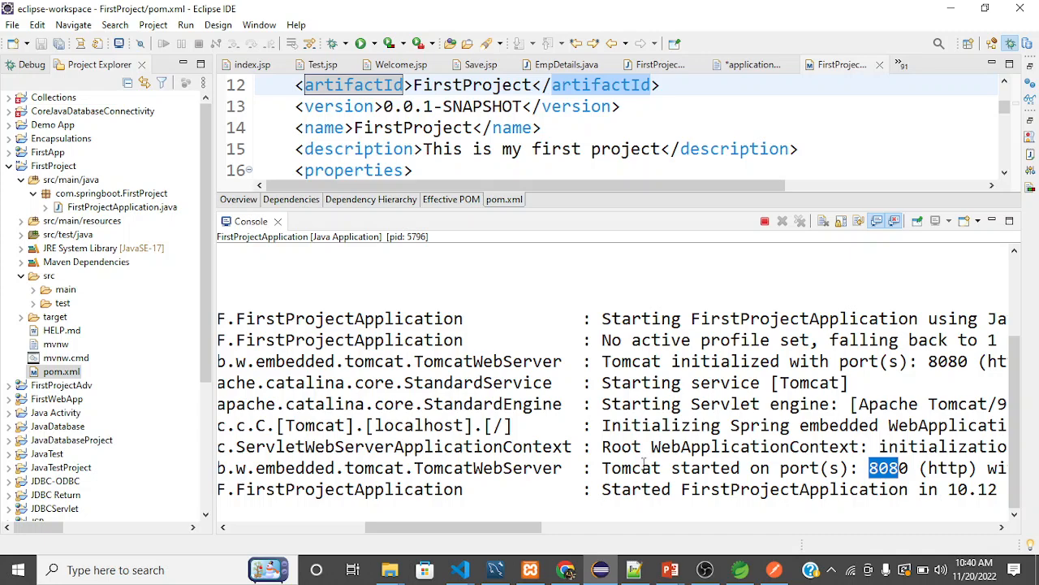
{"action": "scroll", "coordinate": [644, 463], "scroll_direction": "left", "scroll_amount": 2}
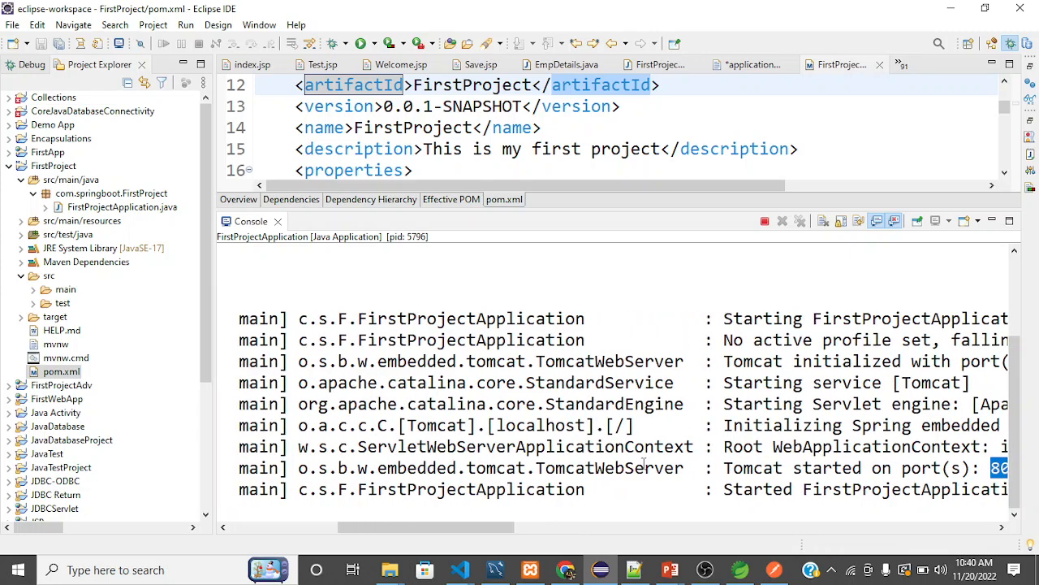
{"action": "scroll", "coordinate": [645, 462], "scroll_direction": "right", "scroll_amount": 4}
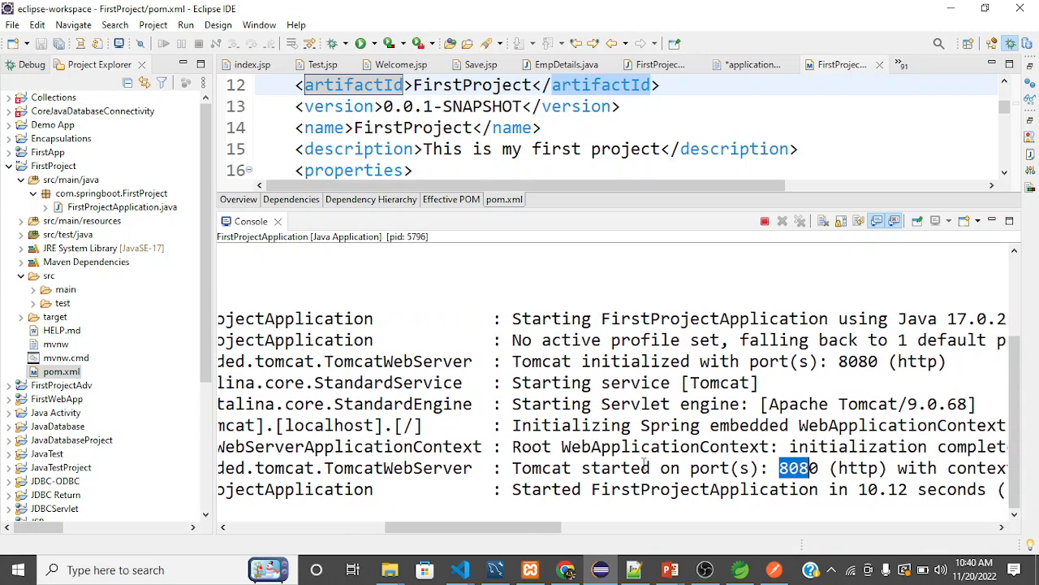
Switch to Chrome, open localhost:8080 in a new tab, and read the page the application serves.
{"action": "mouse_move", "coordinate": [568, 570]}
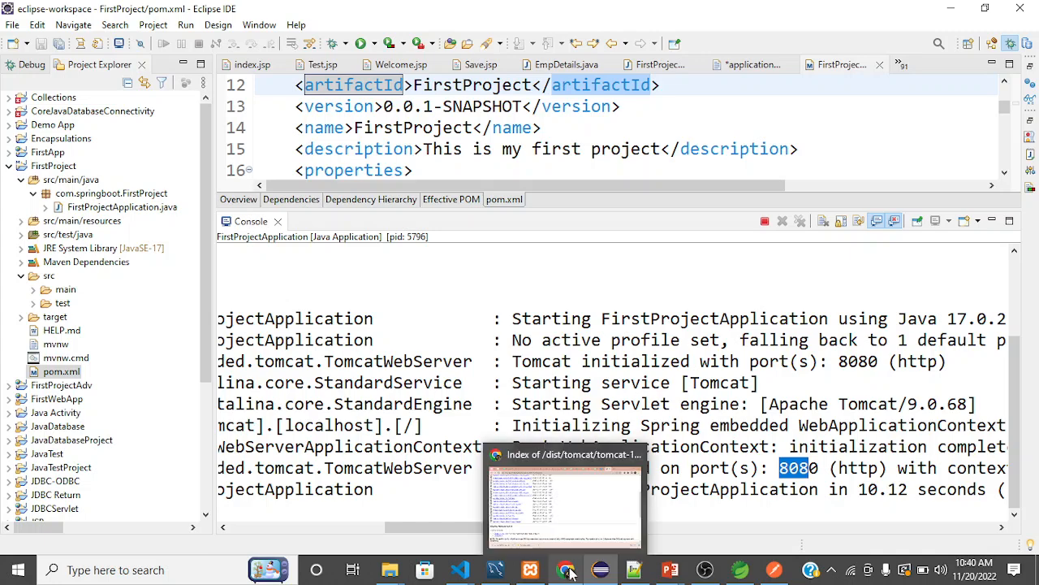
{"action": "left_click", "coordinate": [617, 497]}
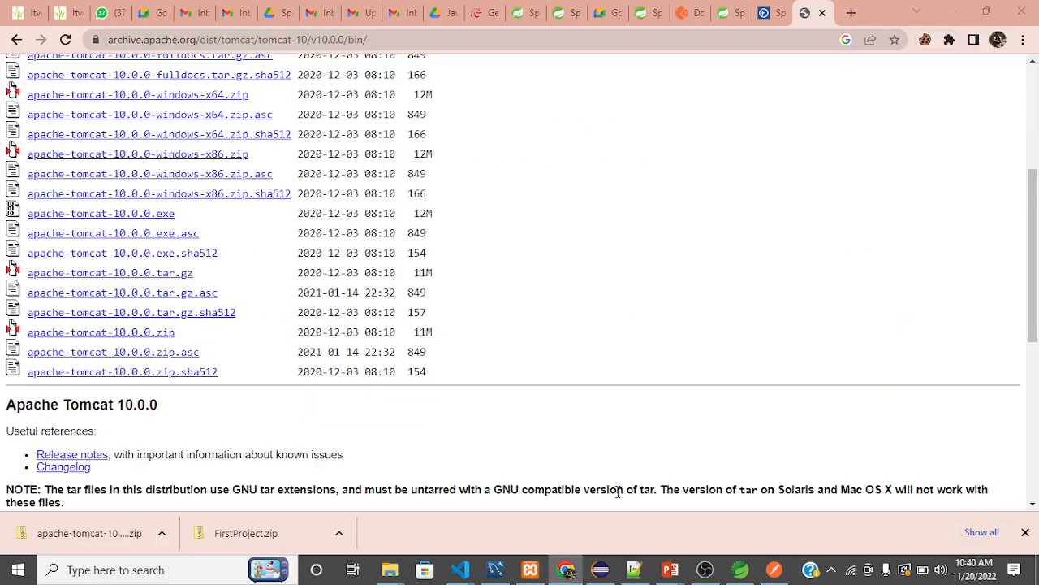
{"action": "left_click", "coordinate": [851, 14]}
{"action": "type", "text": "loc"}
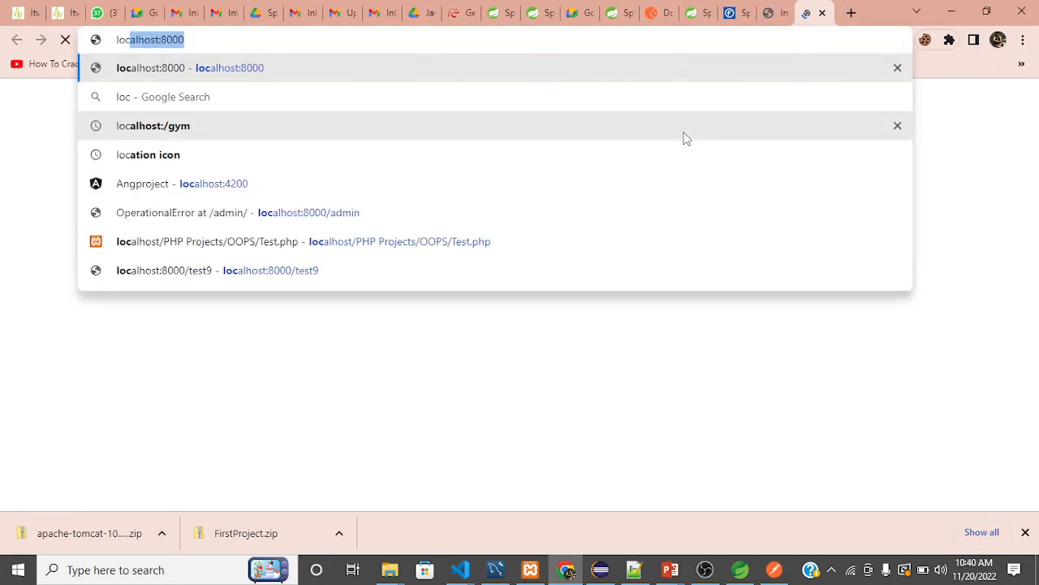
{"action": "type", "text": "alhost:80"}
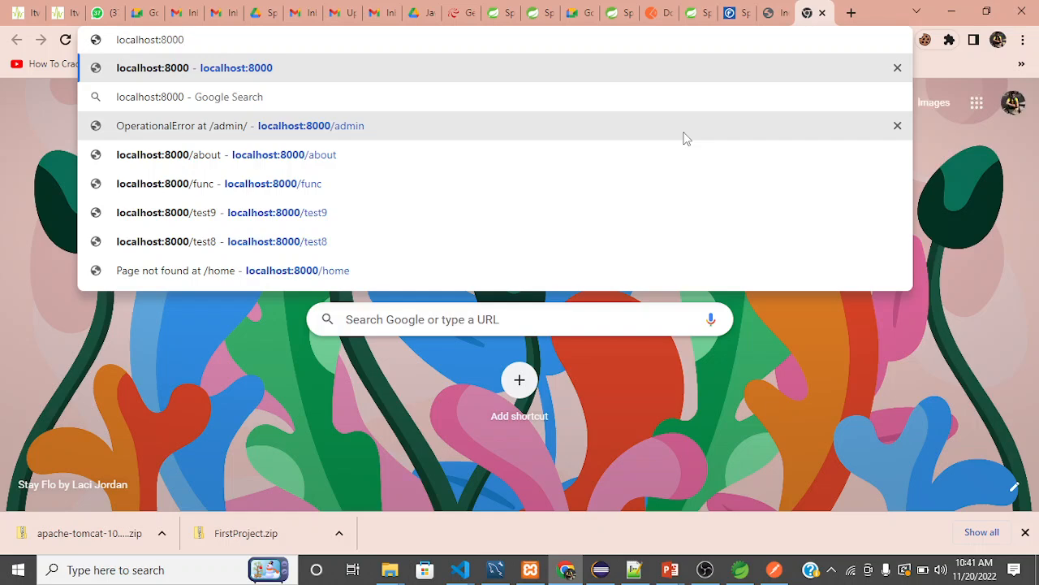
{"action": "type", "text": "80"}
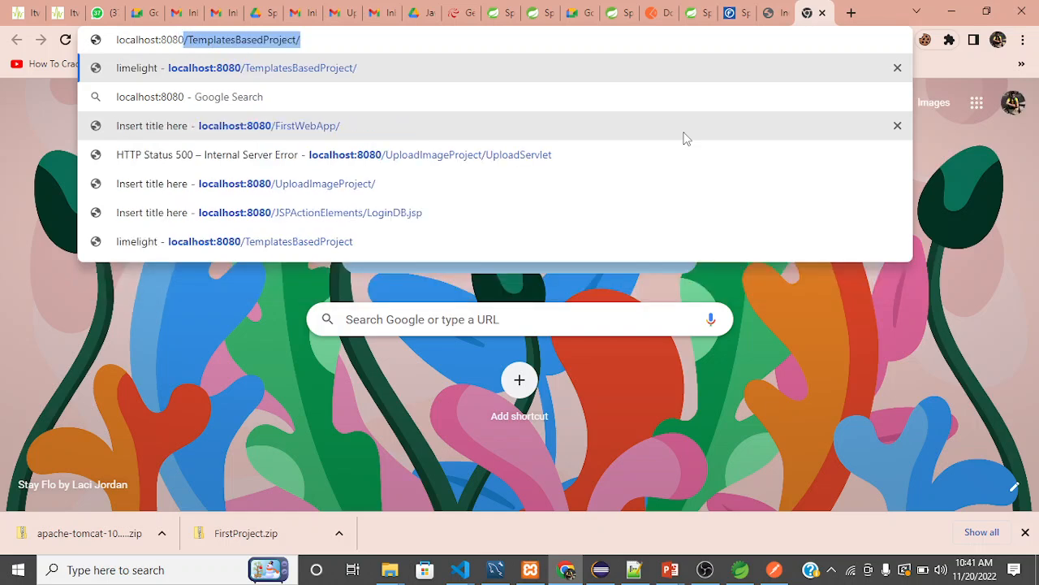
{"action": "key", "text": "BackSpace"}
{"action": "key", "text": "Return"}
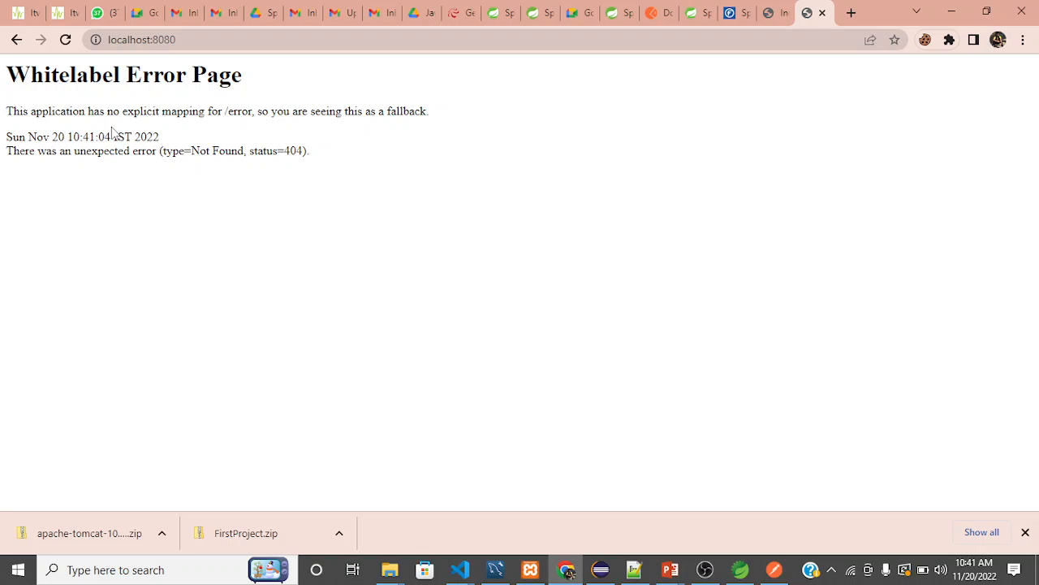
{"action": "scroll", "coordinate": [114, 132], "scroll_direction": "up", "scroll_amount": 2}
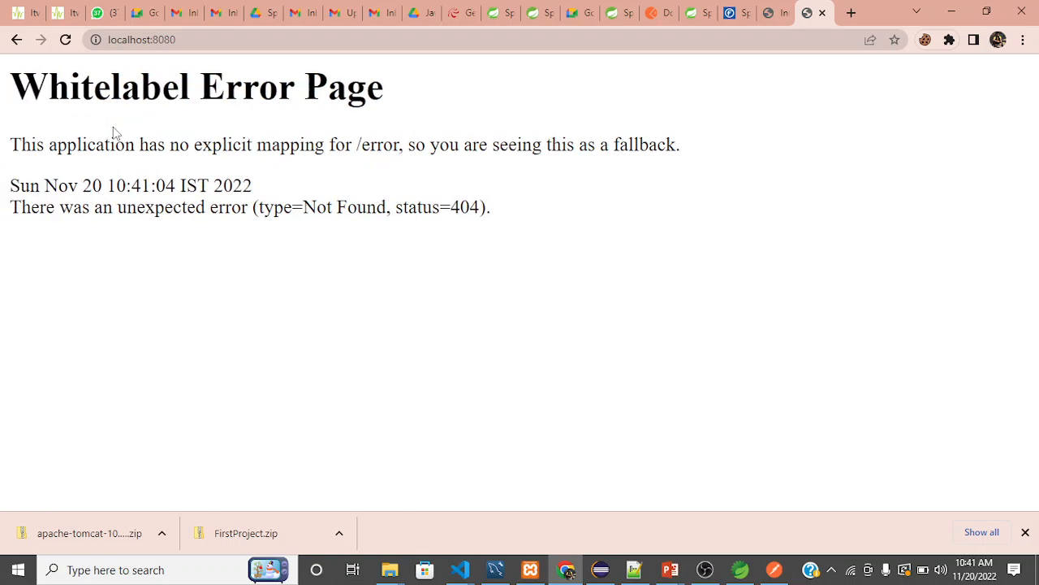
{"action": "scroll", "coordinate": [114, 133], "scroll_direction": "down", "scroll_amount": 2}
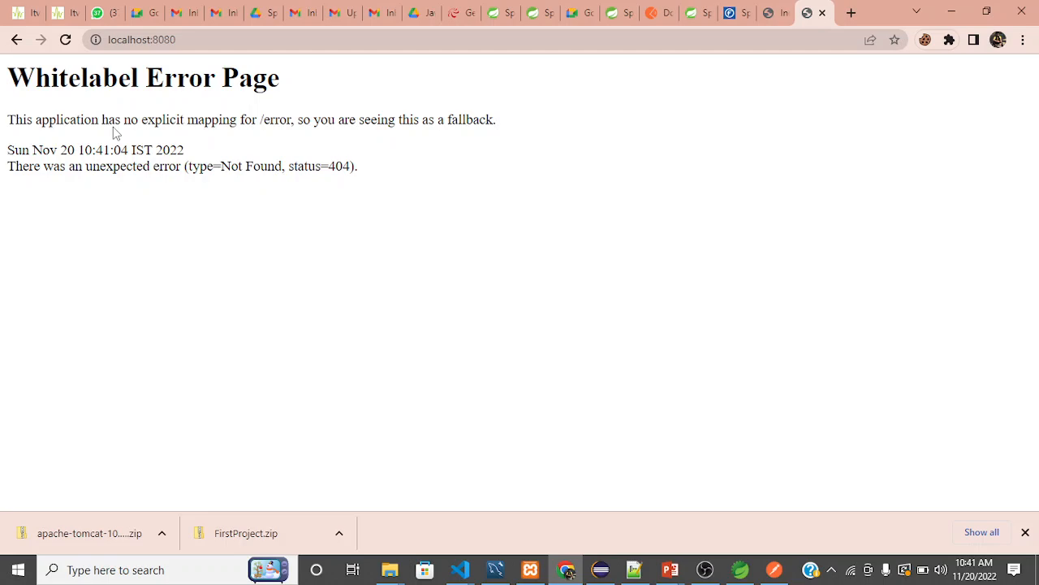
Switch back to Eclipse and terminate the running FirstProjectApplication.
{"action": "key", "text": "alt+Tab"}
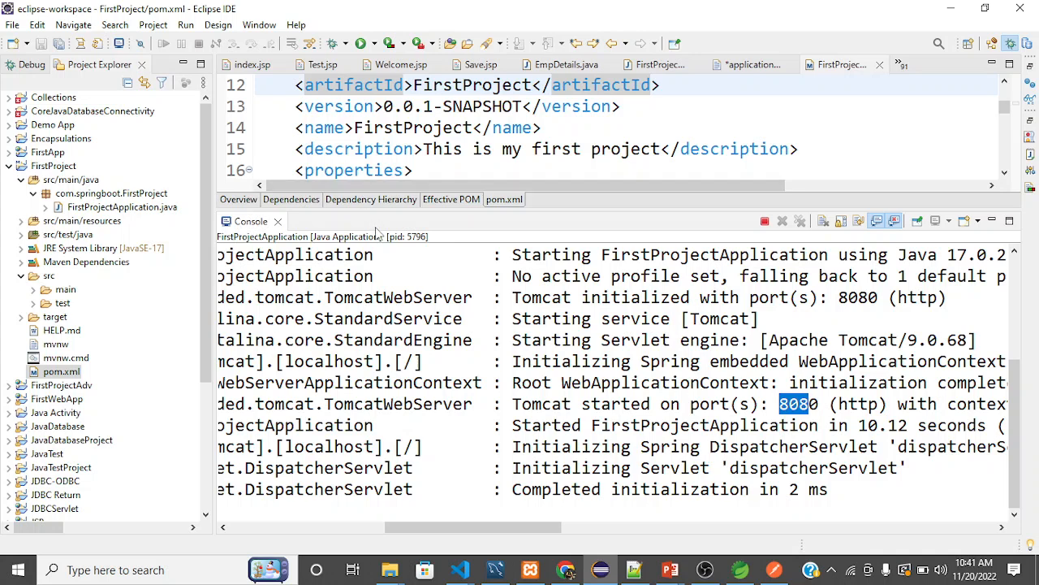
{"action": "left_click", "coordinate": [432, 167]}
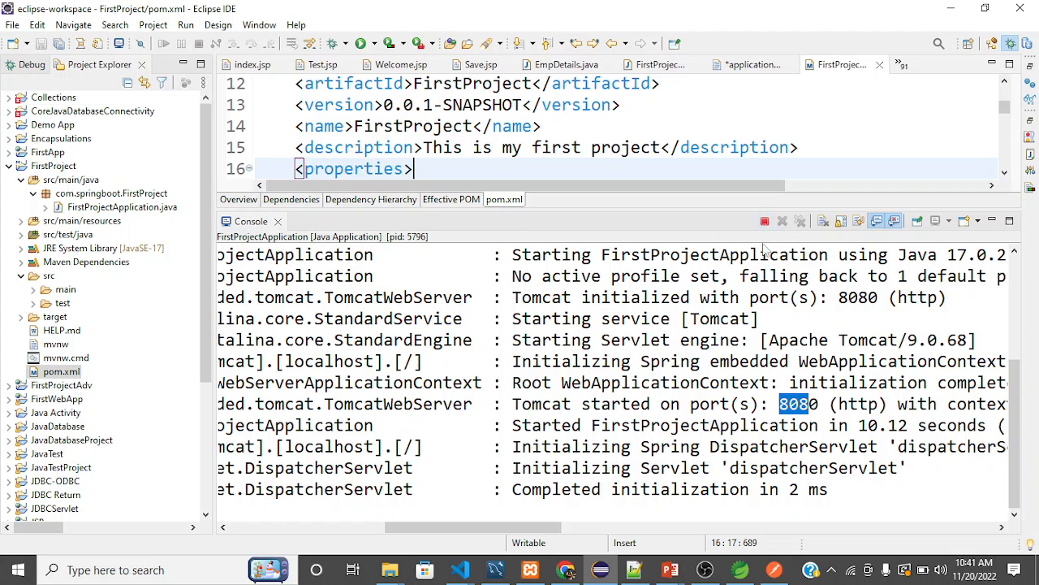
{"action": "left_click", "coordinate": [764, 223]}
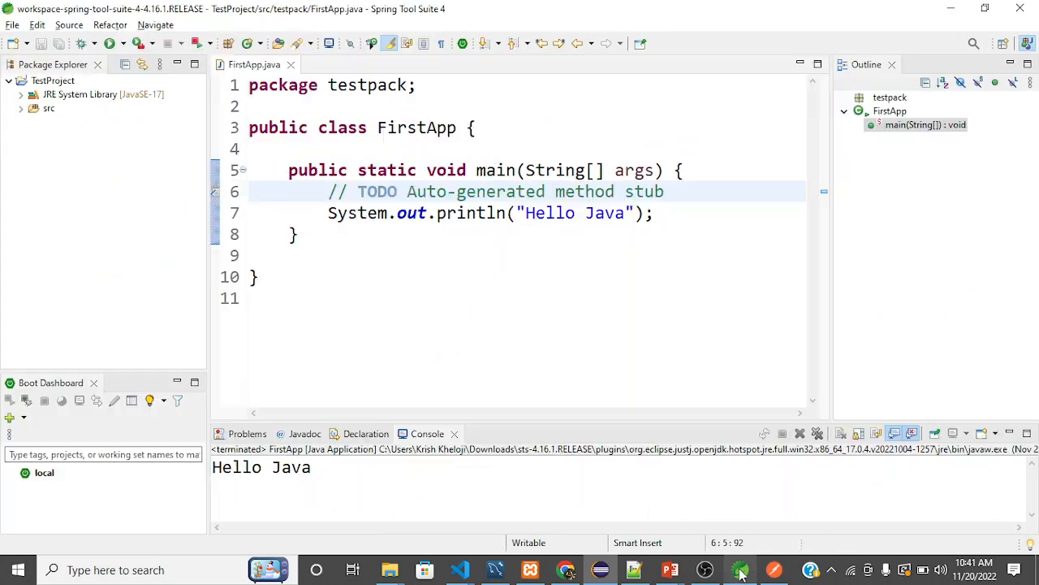
Switch to Spring Tool Suite, collapse TestProject in the project tree, and start a new Spring Starter Project.
{"action": "left_click", "coordinate": [740, 569]}
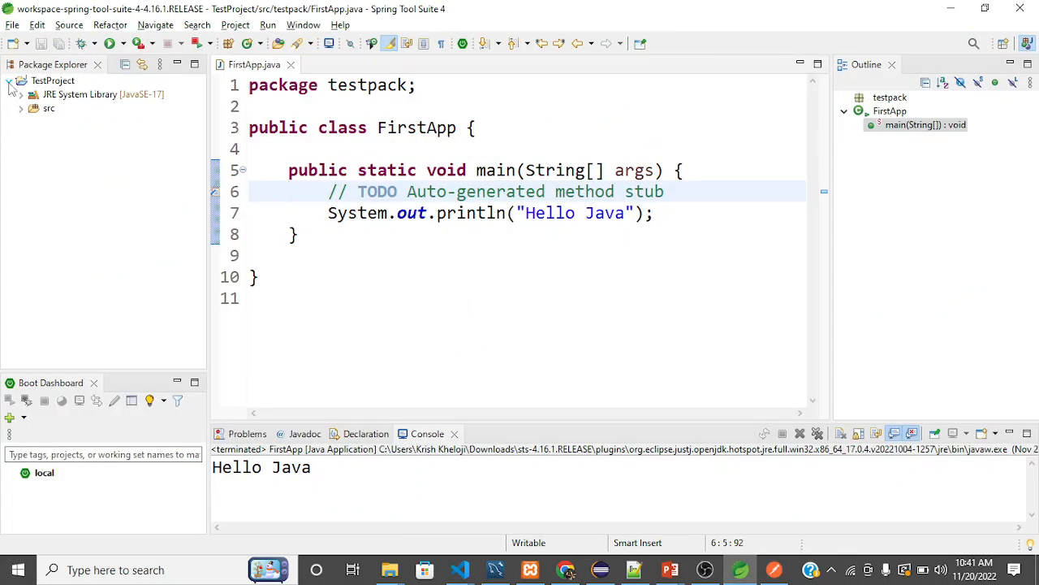
{"action": "left_click", "coordinate": [10, 81]}
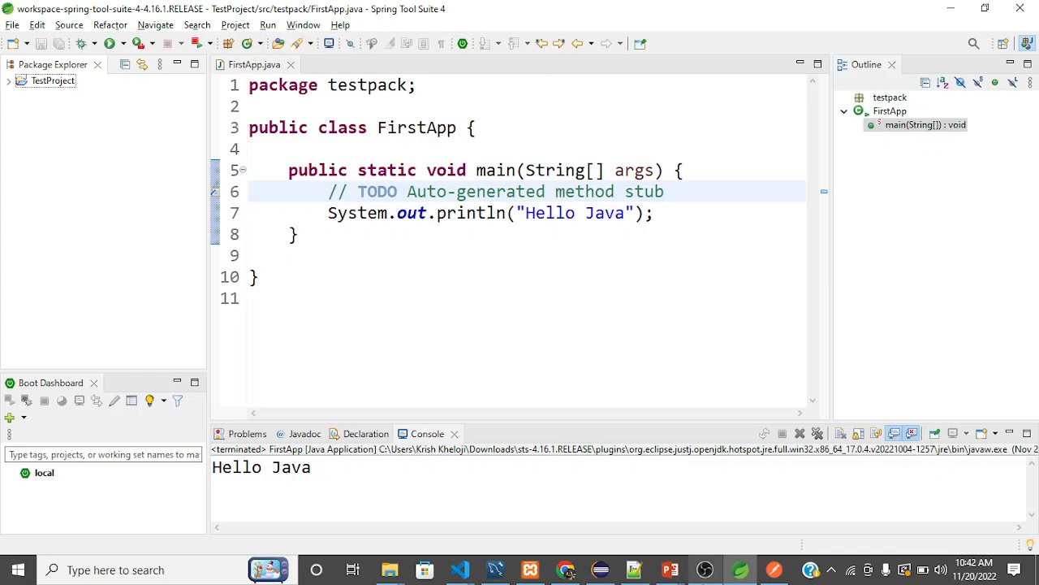
{"action": "left_click", "coordinate": [698, 578]}
{"action": "left_click", "coordinate": [698, 578]}
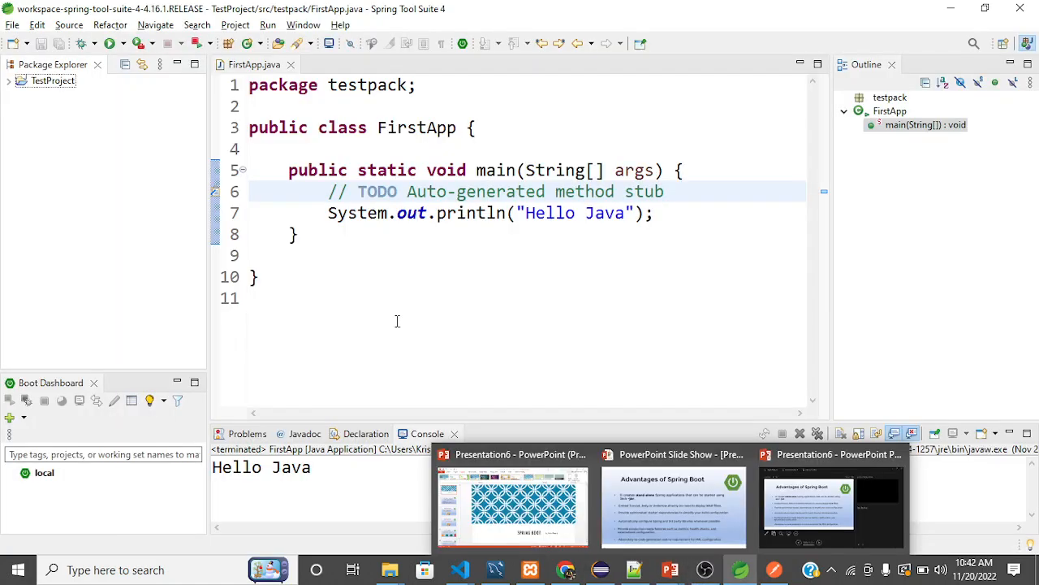
{"action": "left_click", "coordinate": [12, 25]}
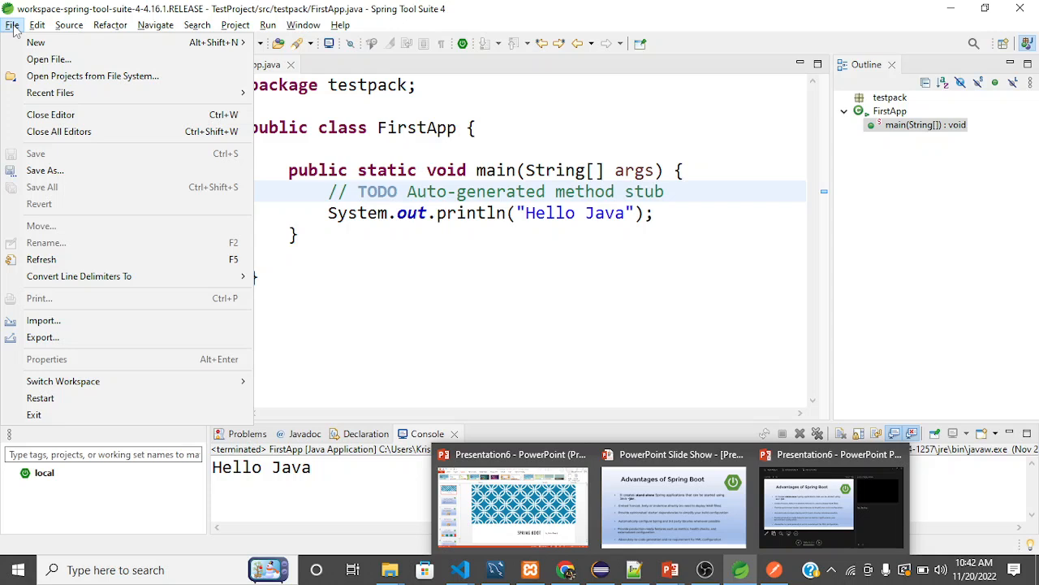
{"action": "mouse_move", "coordinate": [37, 42]}
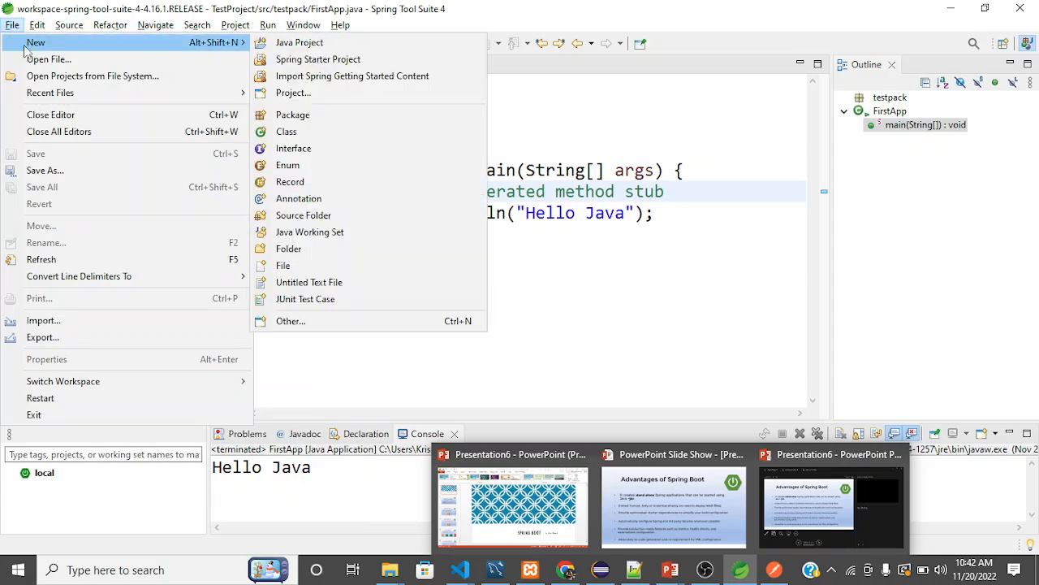
{"action": "left_click", "coordinate": [329, 61]}
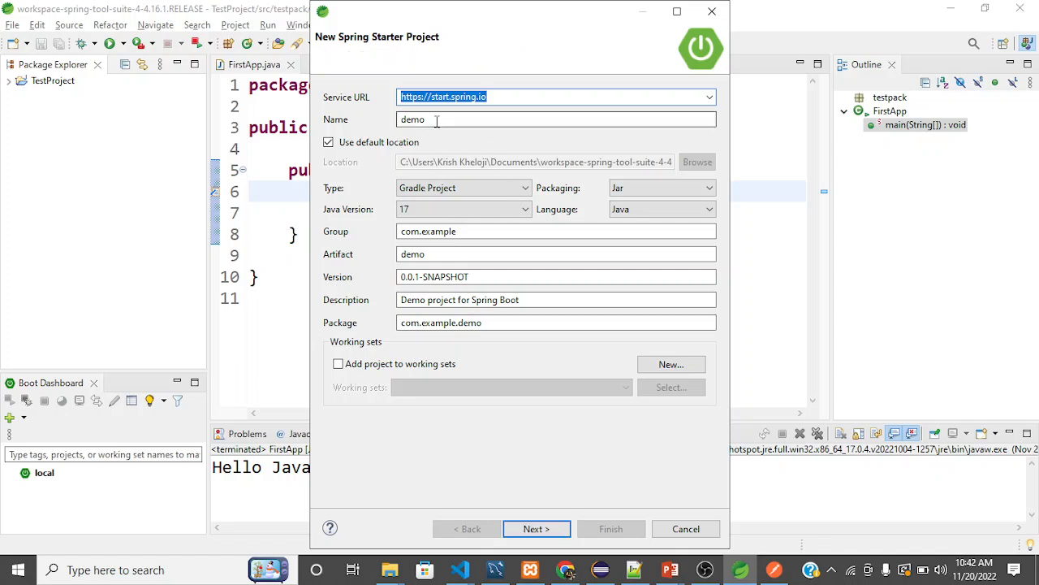
Name the starter project FirstProject and set its group to com.springboot.
{"action": "left_click_drag", "start_coordinate": [503, 120], "coordinate": [398, 125]}
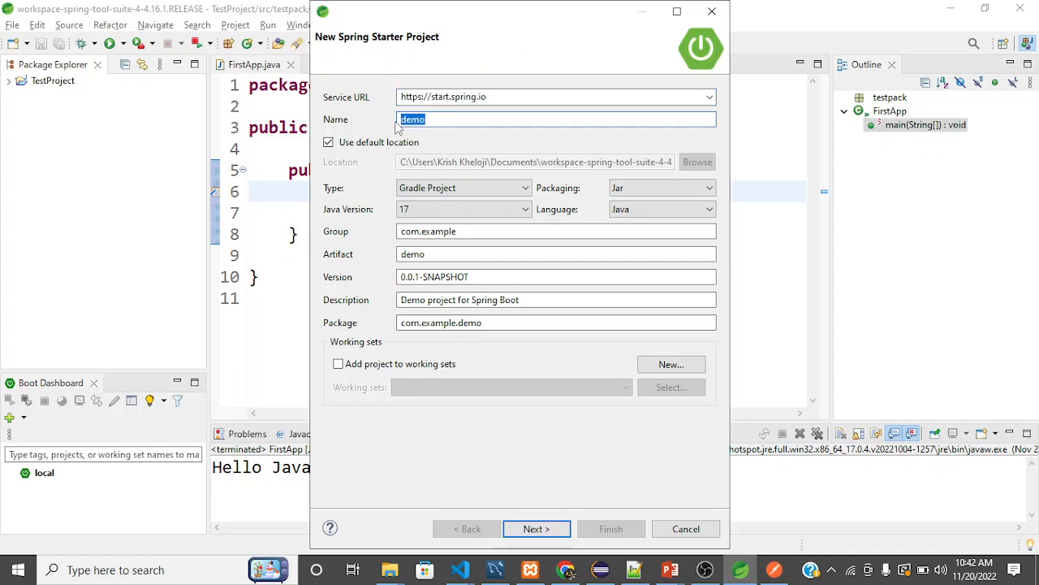
{"action": "type", "text": "Firs"}
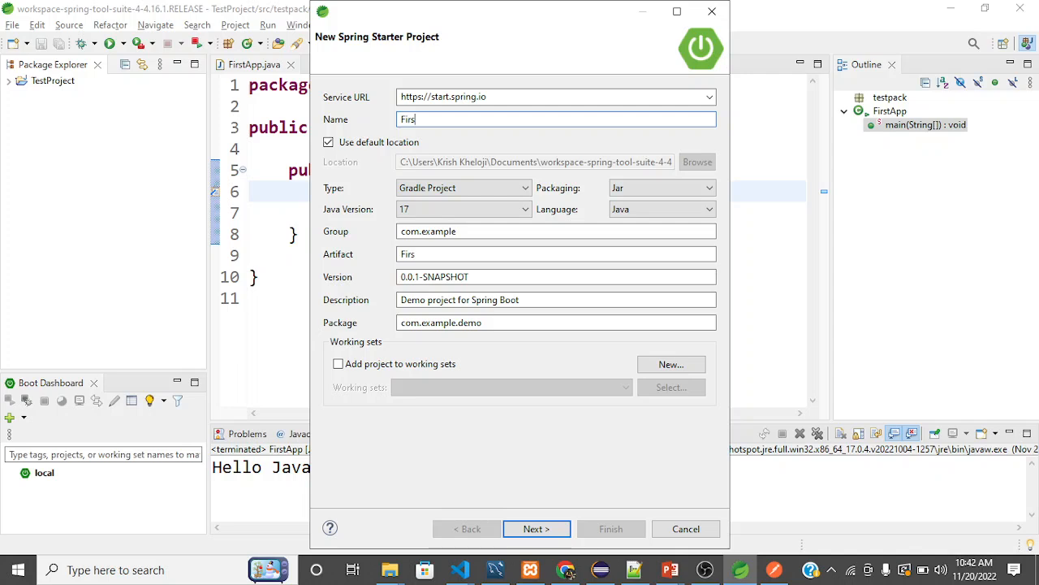
{"action": "type", "text": "tProject"}
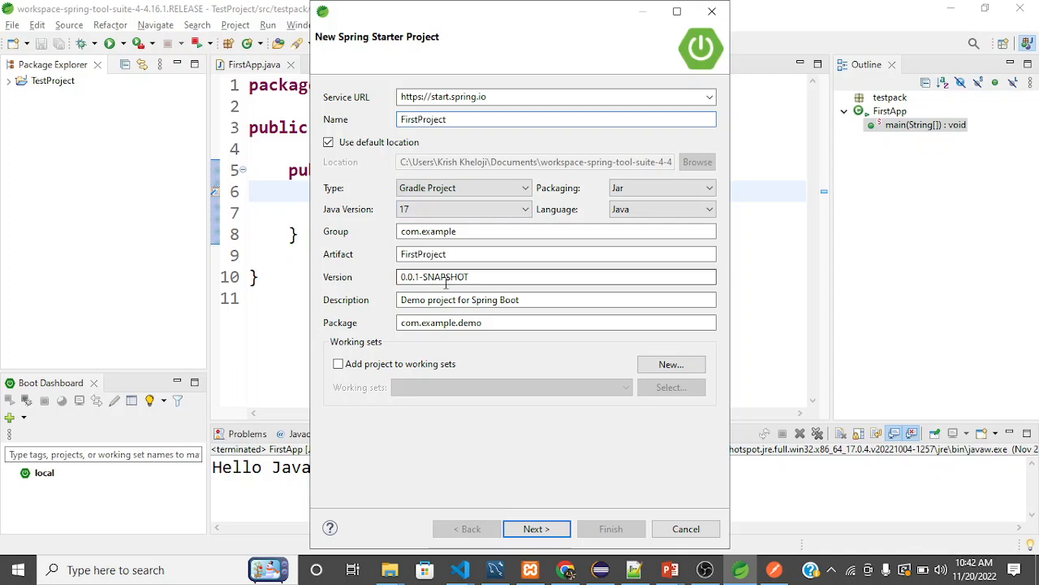
{"action": "left_click_drag", "start_coordinate": [460, 231], "coordinate": [422, 233]}
{"action": "type", "text": "springbo"}
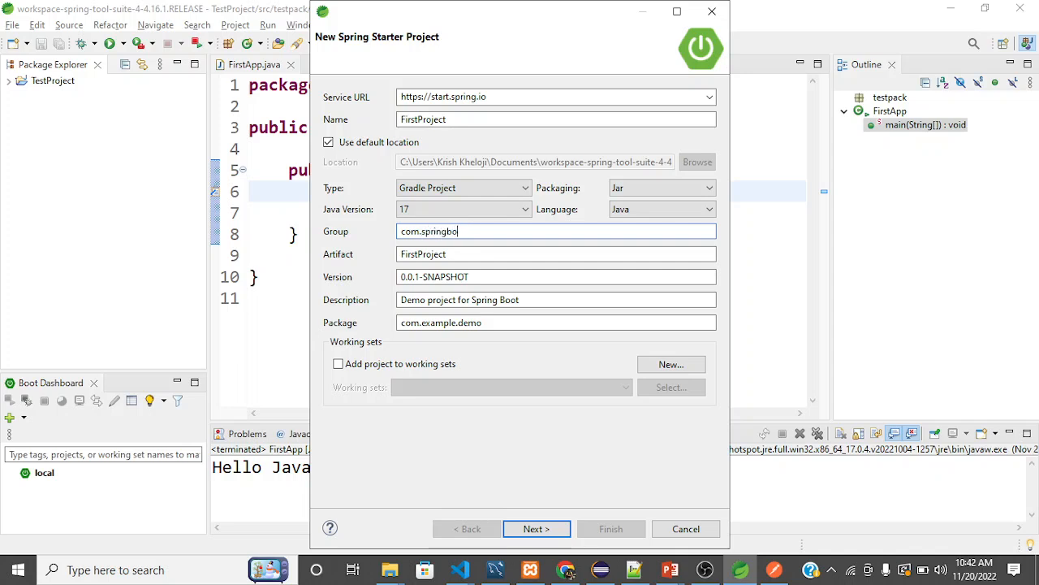
{"action": "key", "text": "BackSpace"}
{"action": "type", "text": "oot"}
Set the project type to Maven Project and check the available Java versions, keeping 17.
{"action": "left_click", "coordinate": [467, 189]}
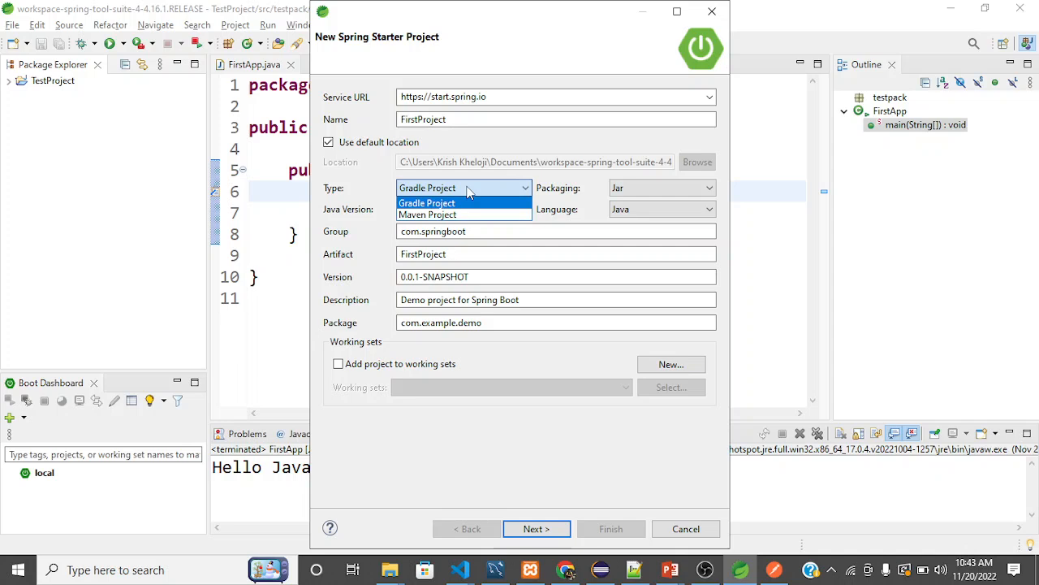
{"action": "left_click", "coordinate": [466, 215]}
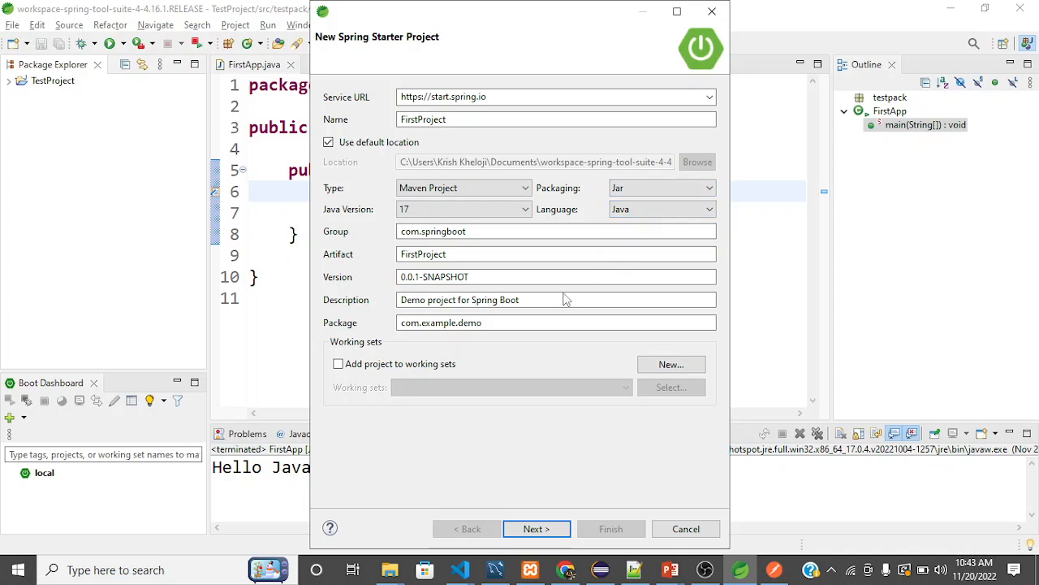
{"action": "left_click", "coordinate": [469, 210]}
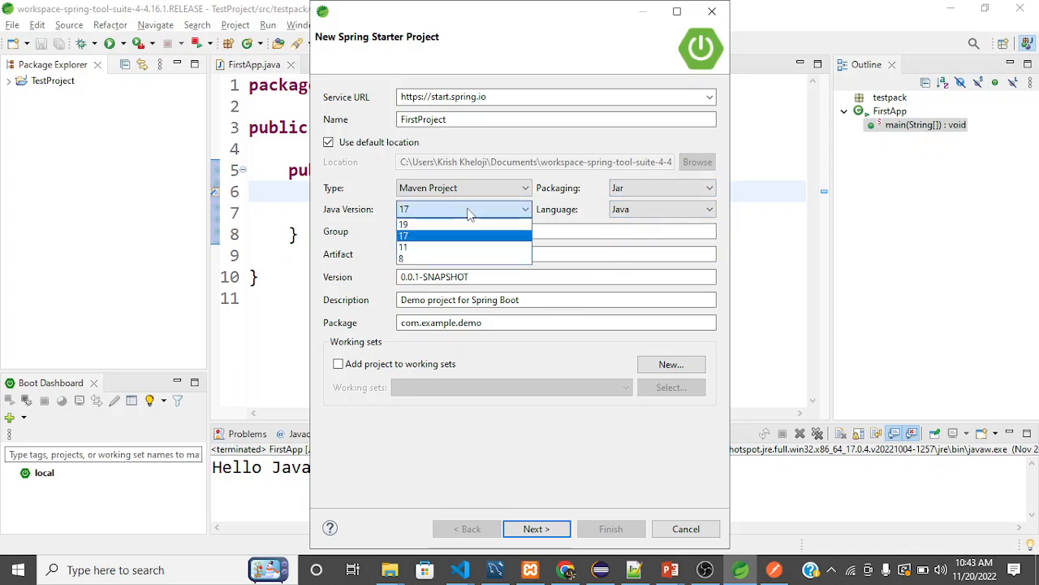
{"action": "left_click", "coordinate": [468, 210]}
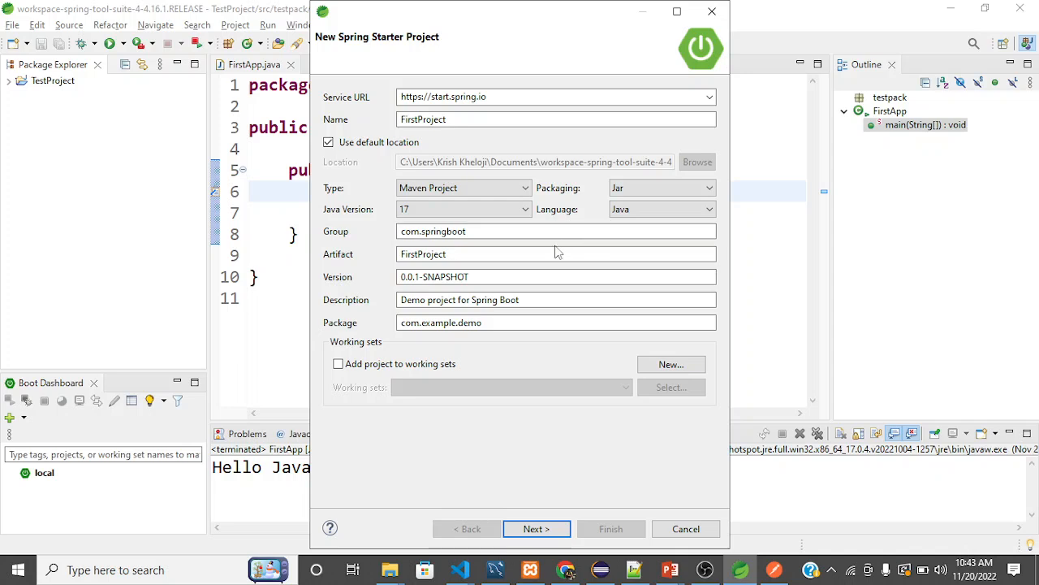
Leave the project version as it is and set the package to com.springboot.app.
{"action": "left_click_drag", "start_coordinate": [494, 276], "coordinate": [413, 276]}
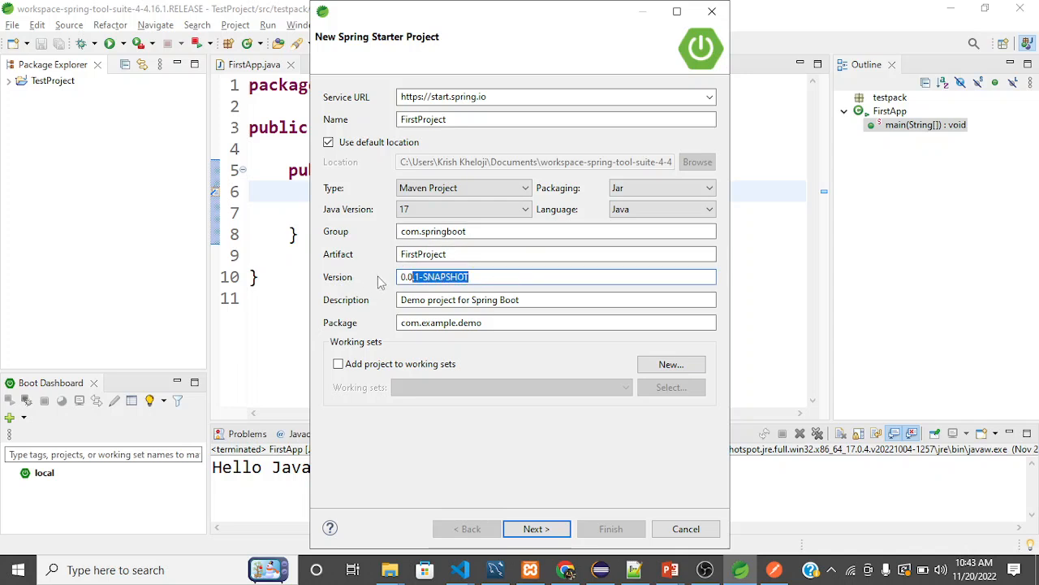
{"action": "left_click", "coordinate": [491, 323]}
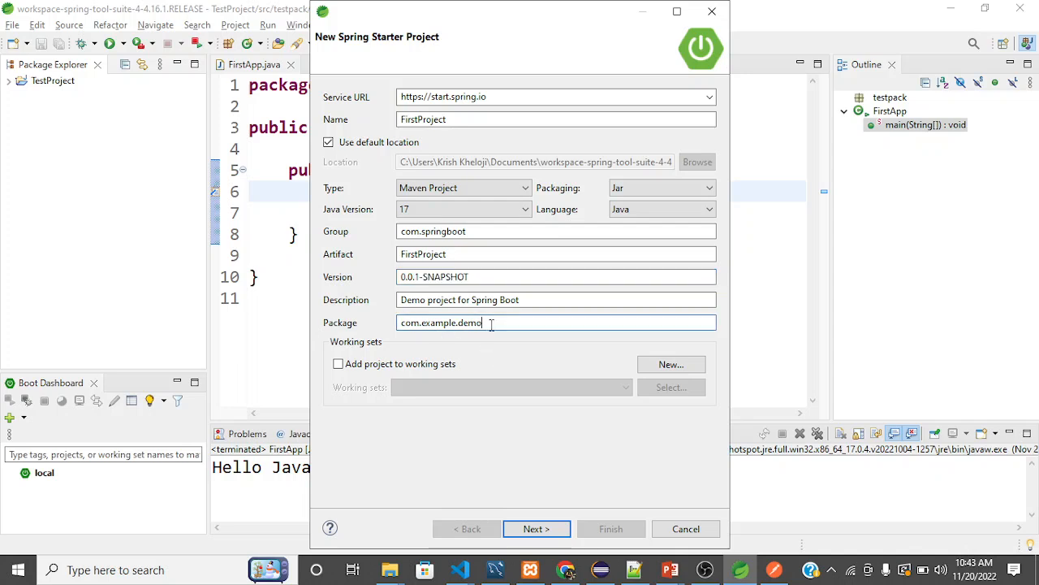
{"action": "key", "text": "Left"}
{"action": "key", "text": "Left"}
{"action": "key", "text": "Left"}
{"action": "key", "text": "Left"}
{"action": "key", "text": "Left"}
{"action": "key", "text": "shift+Left"}
{"action": "key", "text": "shift+Left"}
{"action": "key", "text": "shift+Left"}
{"action": "key", "text": "shift+Left"}
{"action": "key", "text": "shift+Left"}
{"action": "key", "text": "shift+Left"}
{"action": "key", "text": "shift+Left"}
{"action": "key", "text": "shift+Right"}
{"action": "key", "text": "shift+Left"}
{"action": "key", "text": "Left"}
{"action": "key", "text": "shift+Right"}
{"action": "key", "text": "shift+Right"}
{"action": "key", "text": "shift+Right"}
{"action": "key", "text": "shift+Right"}
{"action": "key", "text": "shift+Right"}
{"action": "key", "text": "shift+Right"}
{"action": "key", "text": "shift+Right"}
{"action": "key", "text": "shift+Right"}
{"action": "key", "text": "shift+Right"}
{"action": "key", "text": "shift+Right"}
{"action": "key", "text": "shift+Right"}
{"action": "key", "text": "shift+Right"}
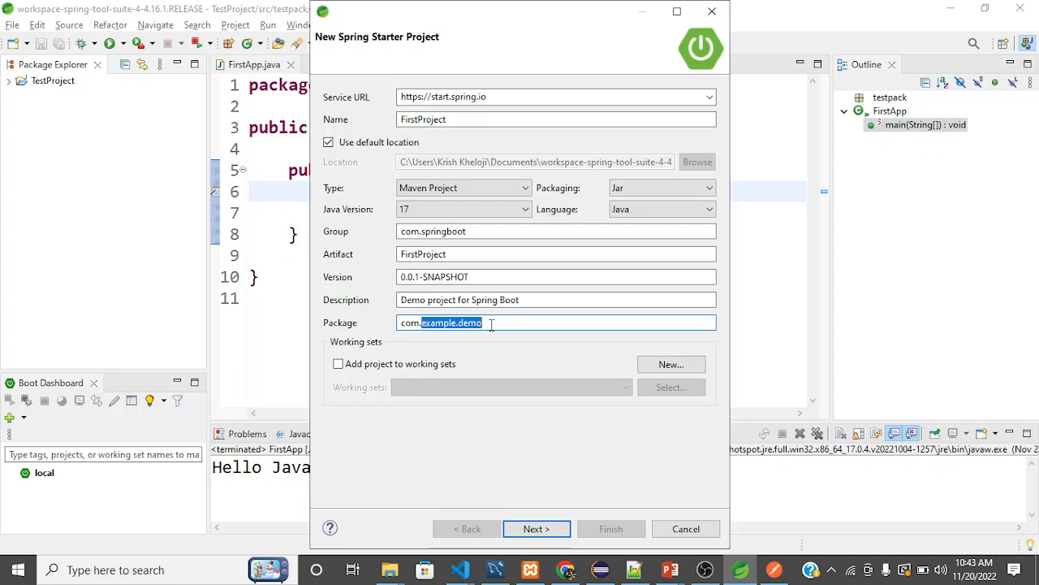
{"action": "type", "text": "spr"}
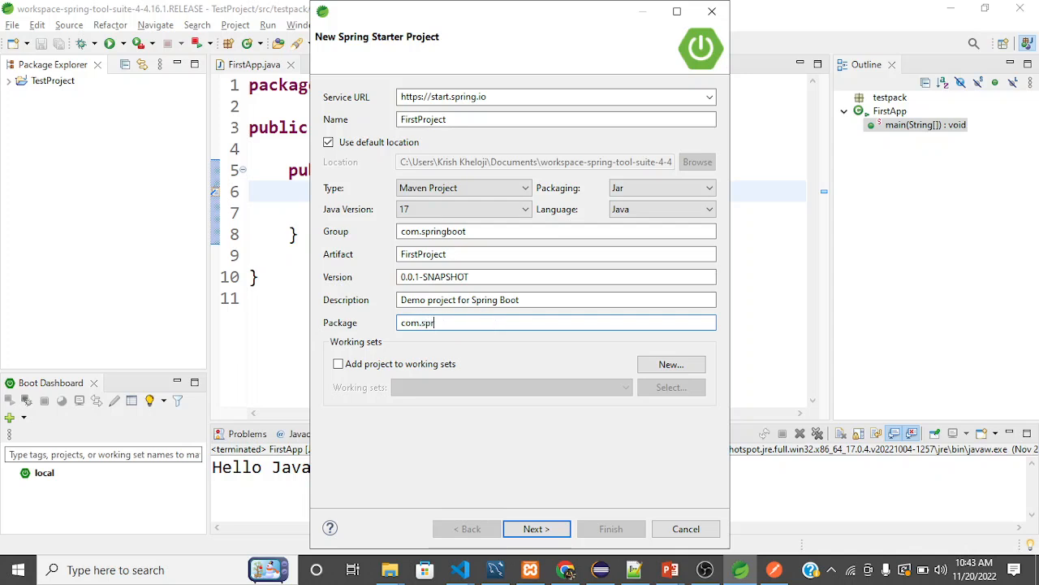
{"action": "type", "text": "ingboot.app"}
Continue to the project dependencies, filter them by "spring we", and add Spring Web.
{"action": "left_click", "coordinate": [535, 530]}
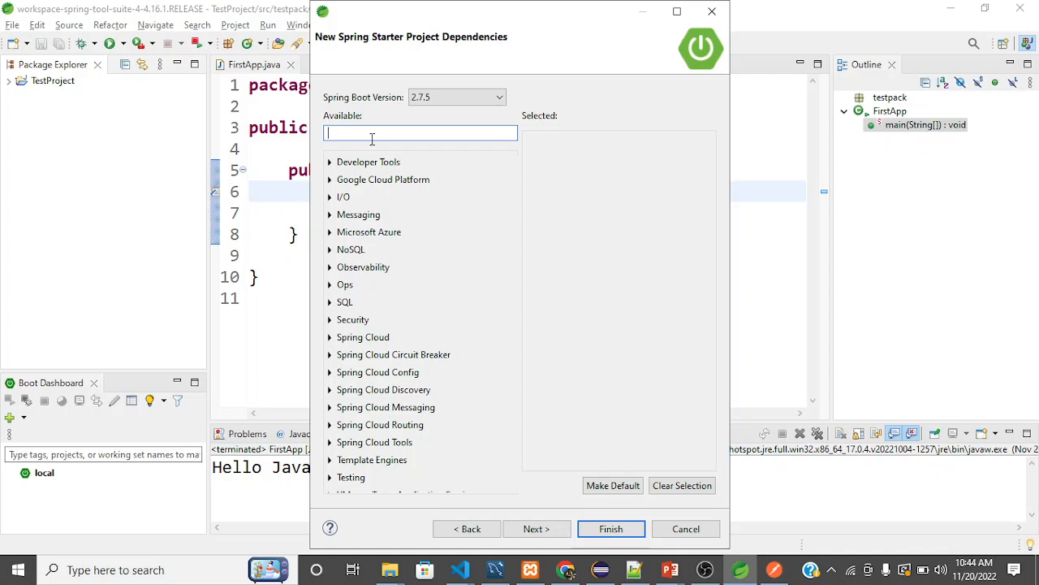
{"action": "type", "text": "spring"}
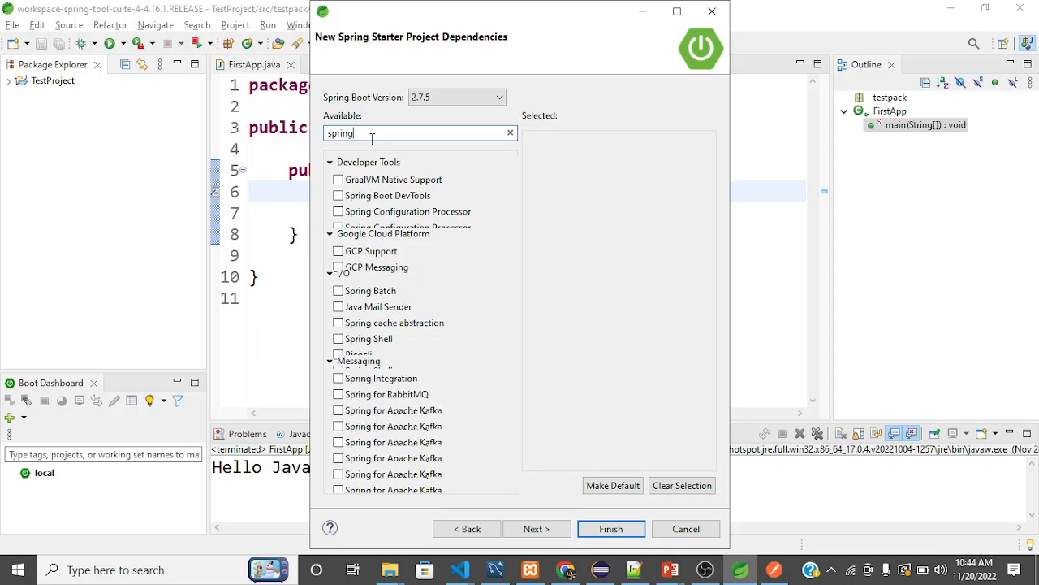
{"action": "type", "text": " w"}
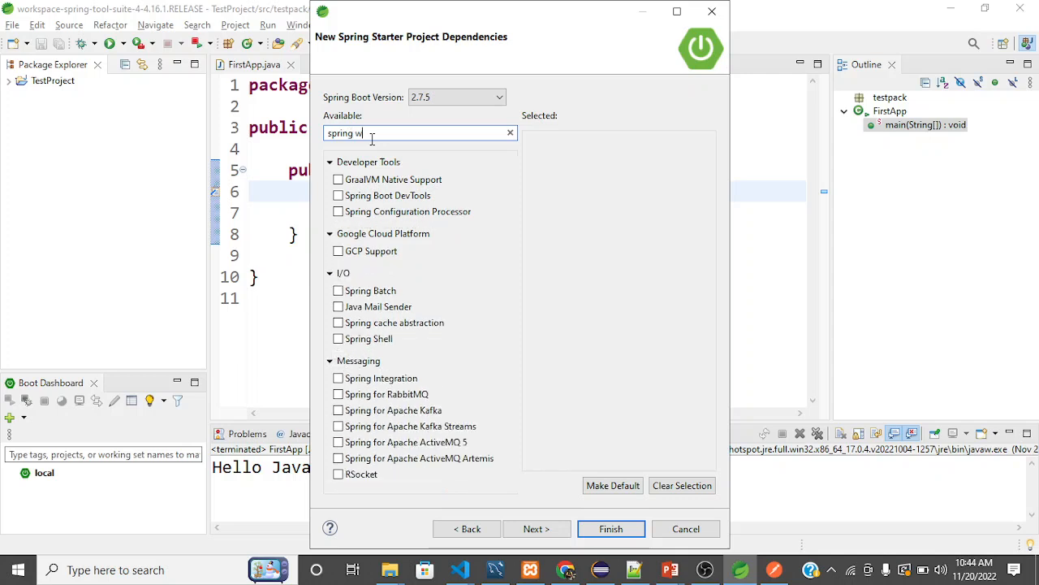
{"action": "type", "text": "e"}
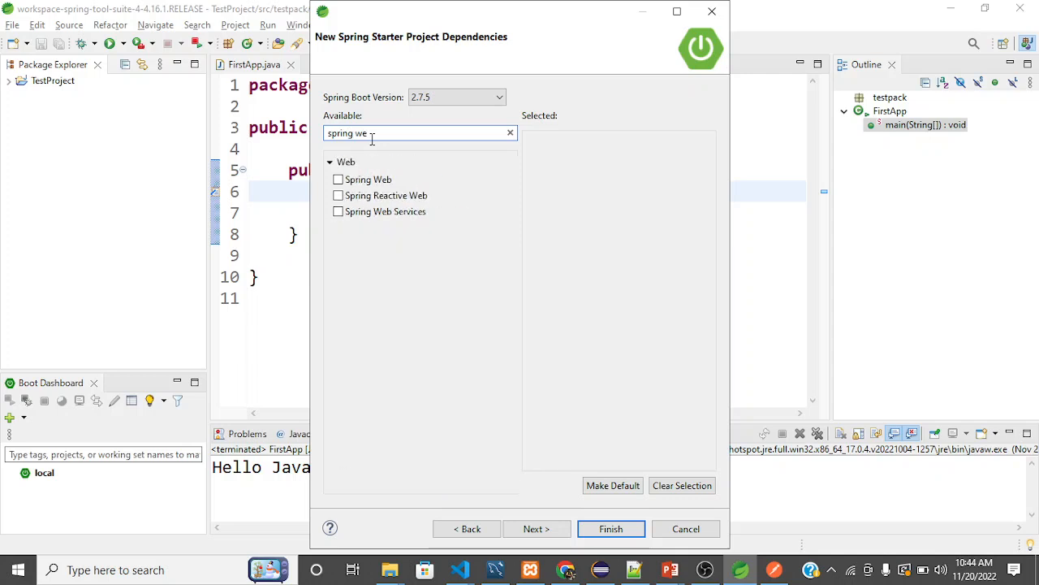
{"action": "mouse_move", "coordinate": [358, 185]}
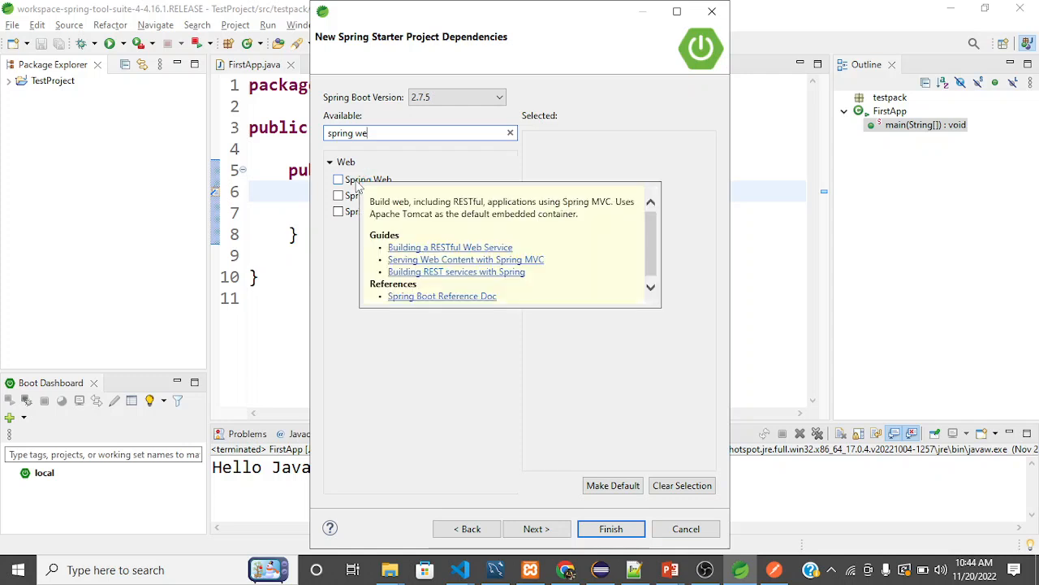
{"action": "left_click", "coordinate": [358, 186]}
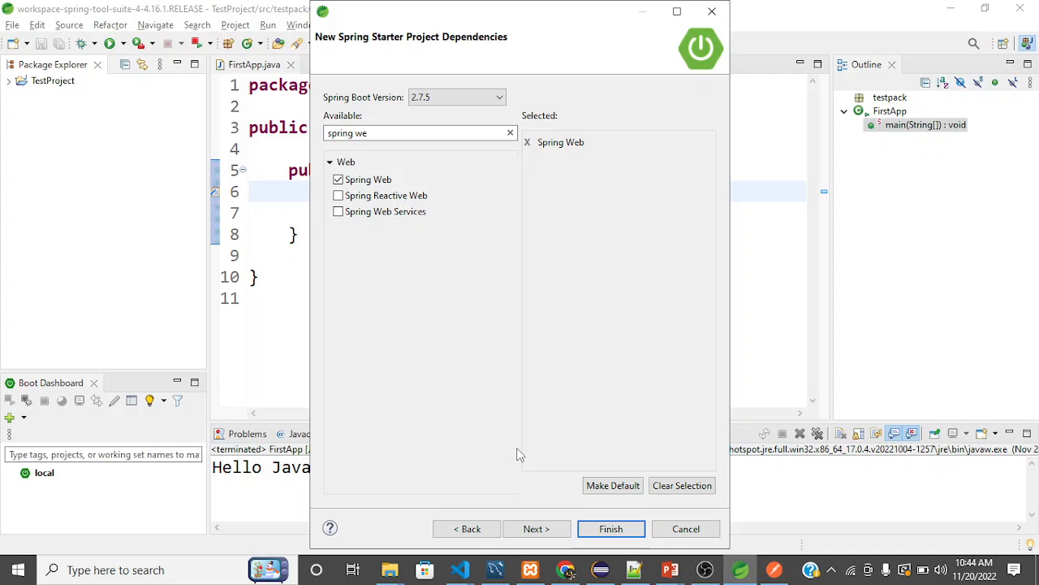
Review the generated starter URL, finish creating the project, and expand FirstProject in the project tree.
{"action": "left_click", "coordinate": [534, 529]}
{"action": "left_click", "coordinate": [471, 532]}
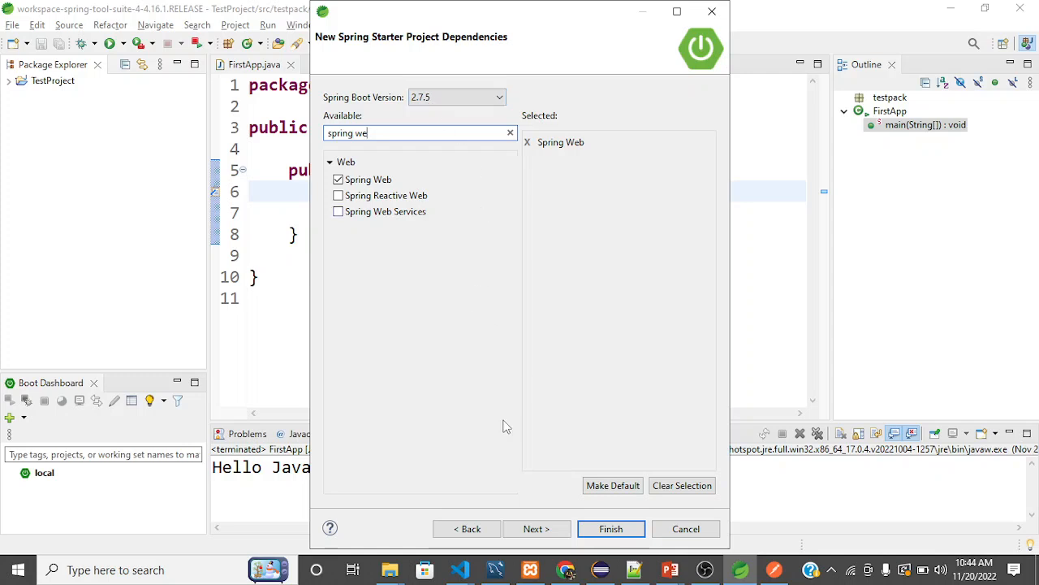
{"action": "left_click", "coordinate": [536, 529]}
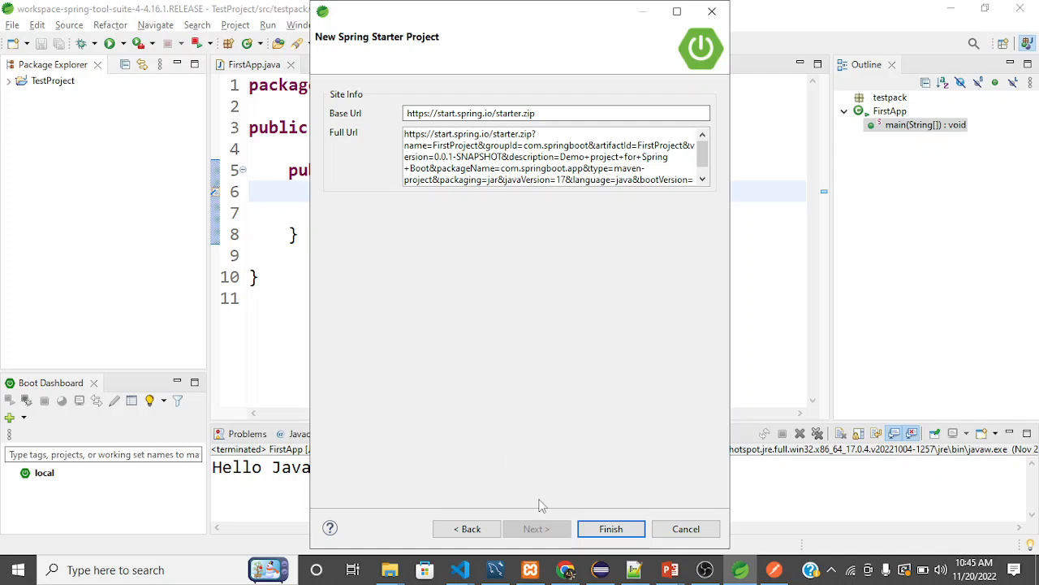
{"action": "left_click", "coordinate": [610, 528]}
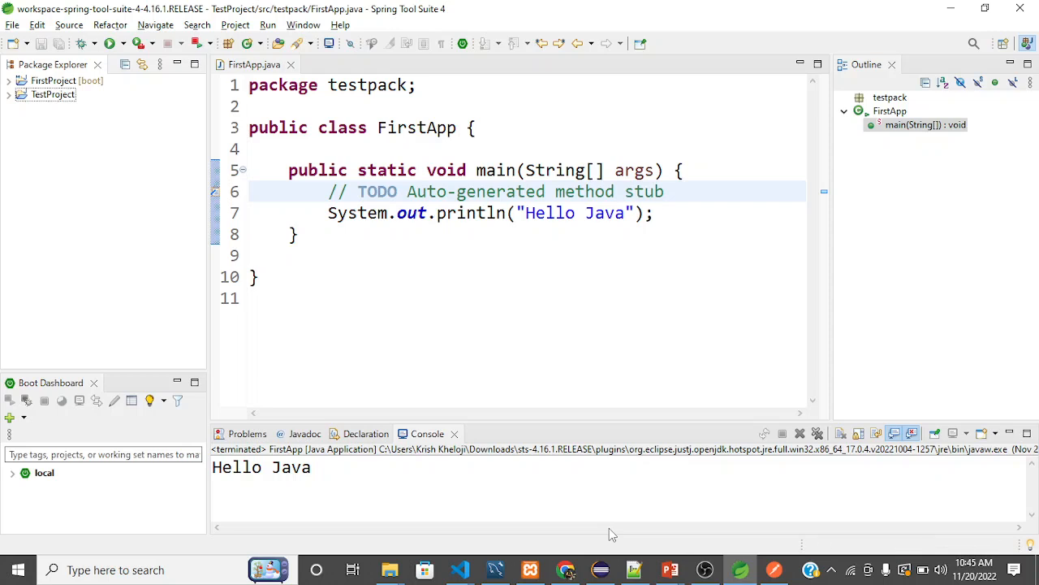
{"action": "left_click", "coordinate": [9, 82]}
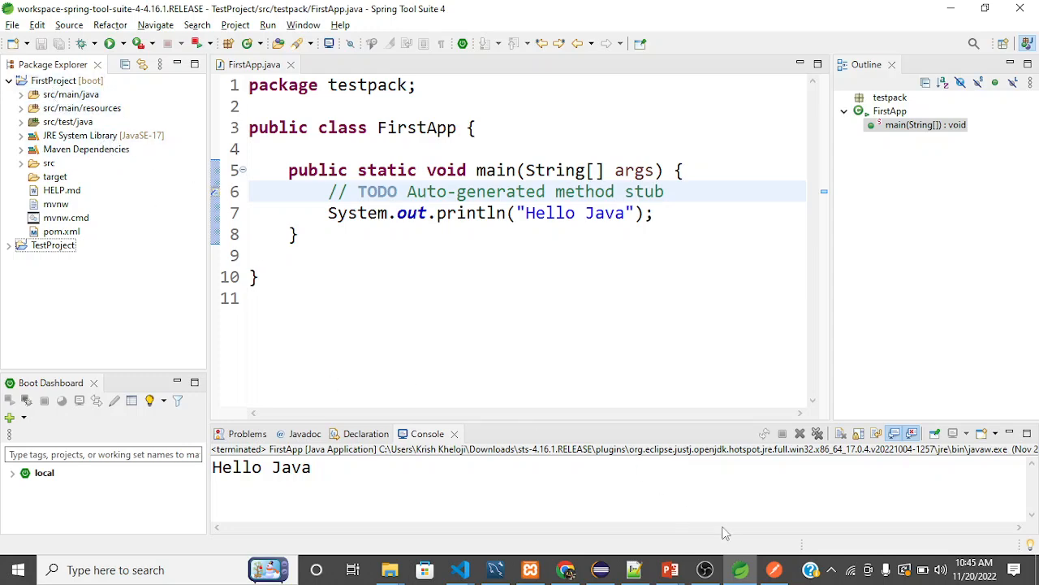
{"action": "left_click", "coordinate": [704, 570]}
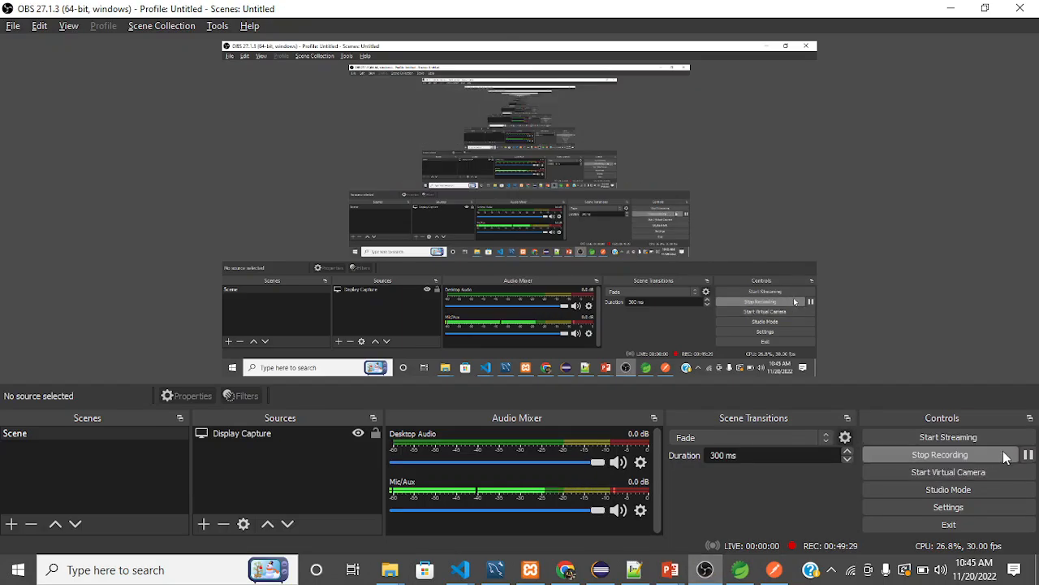